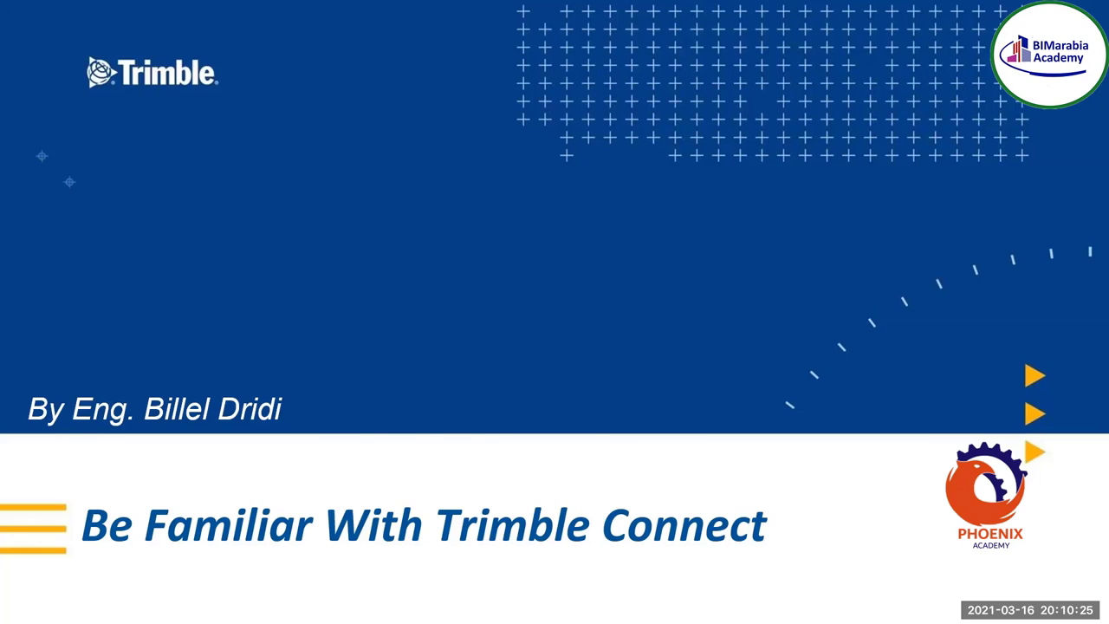
# Advance the slide show from the title slide to 'Productive Combination of Client Apps'
pyautogui.press('Right')
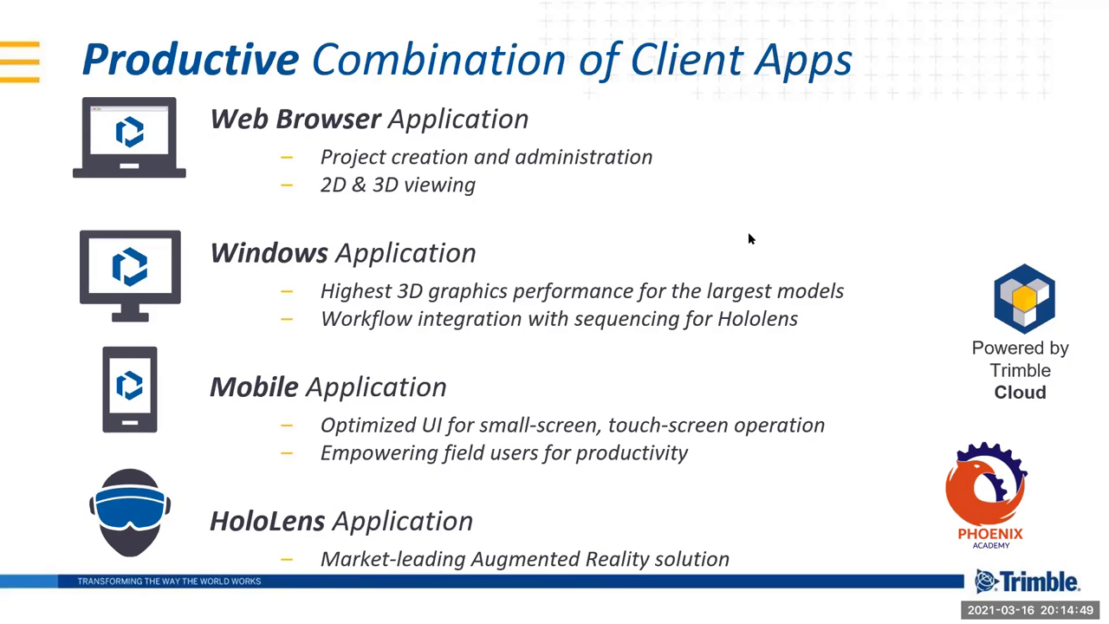
# Advance the slide show past 'Data Sharing' to the 'BIM Viewing' slide
pyautogui.click(644, 326)
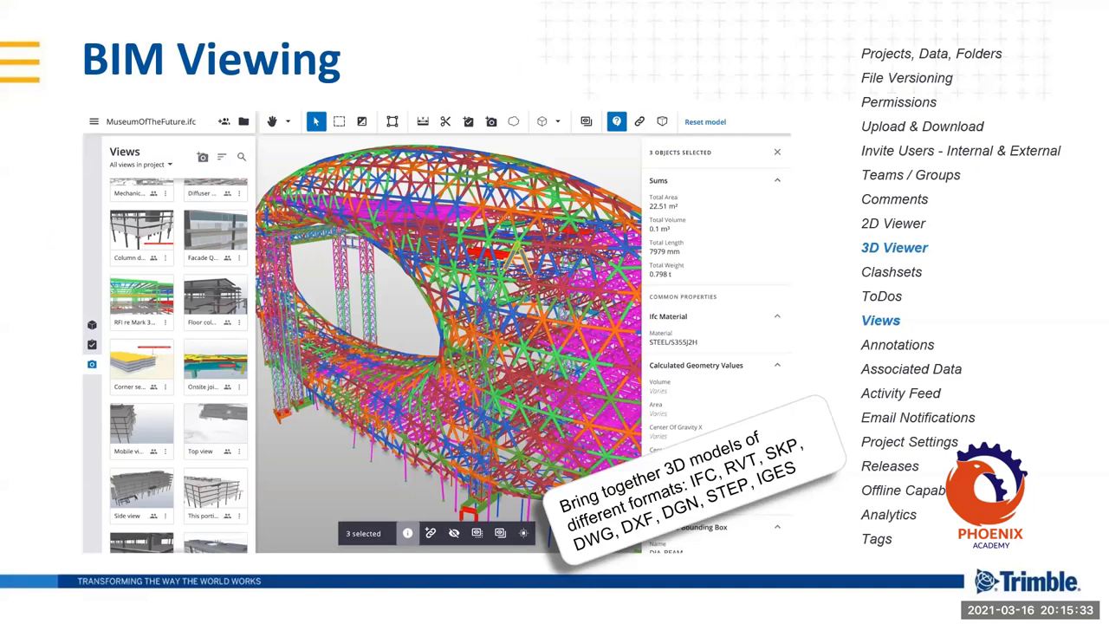
# End the PowerPoint slide show to reveal the Trimble Connect Projects page
pyautogui.press('Escape')
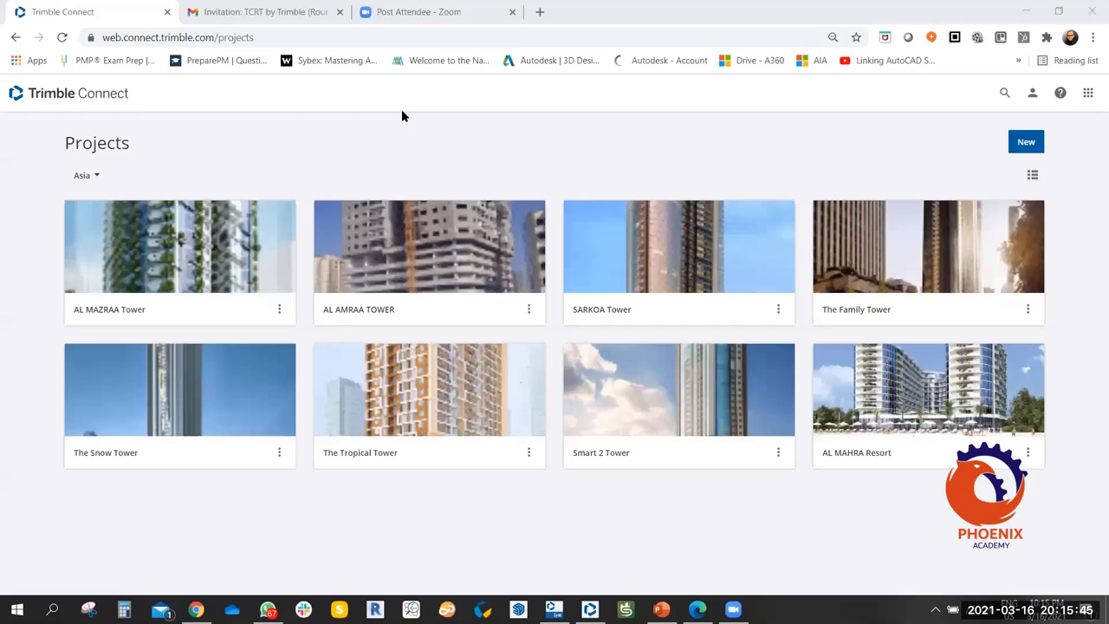
# Return to the connect.trimble.com homepage and scroll through its content
pyautogui.click(15, 37)
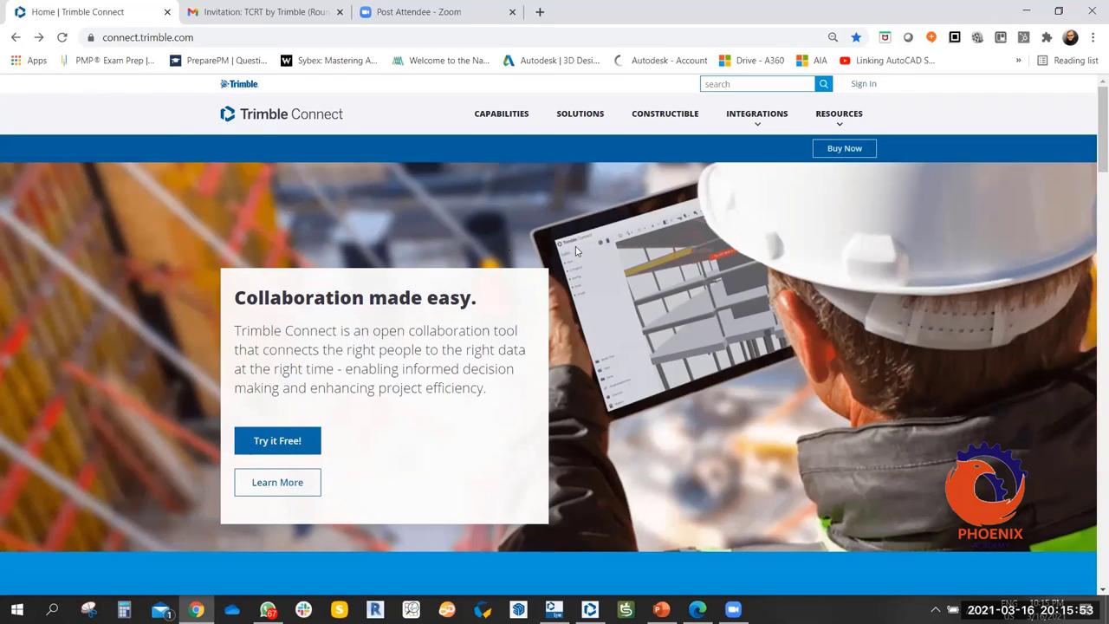
pyautogui.scroll(-3, 407, 277)
pyautogui.scroll(-3, 416, 284)
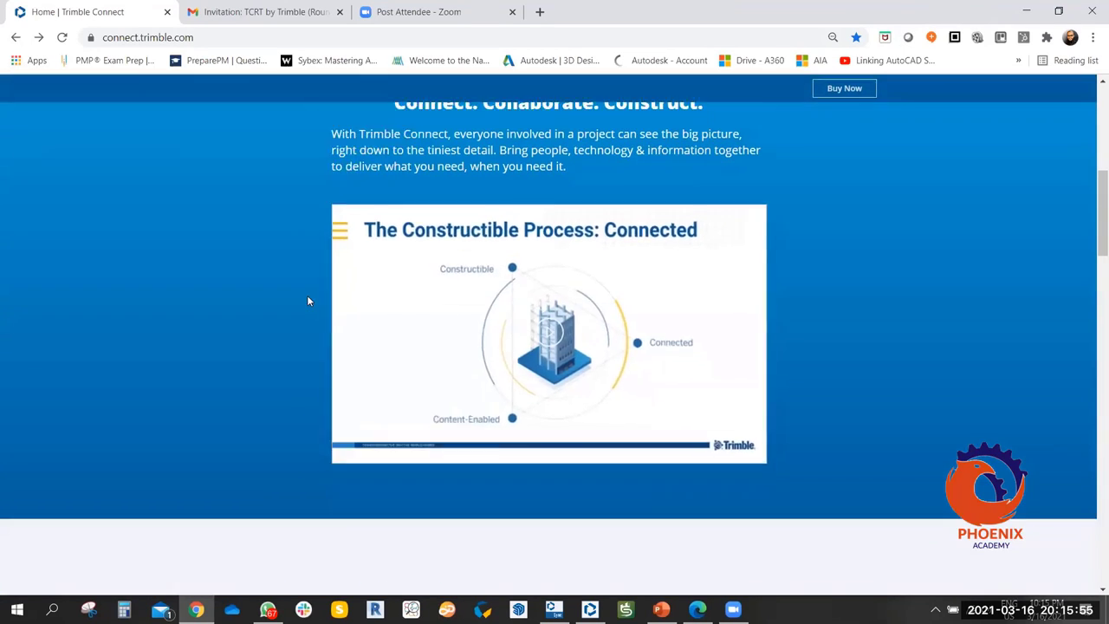
pyautogui.scroll(-5, 307, 295)
pyautogui.scroll(-3, 321, 295)
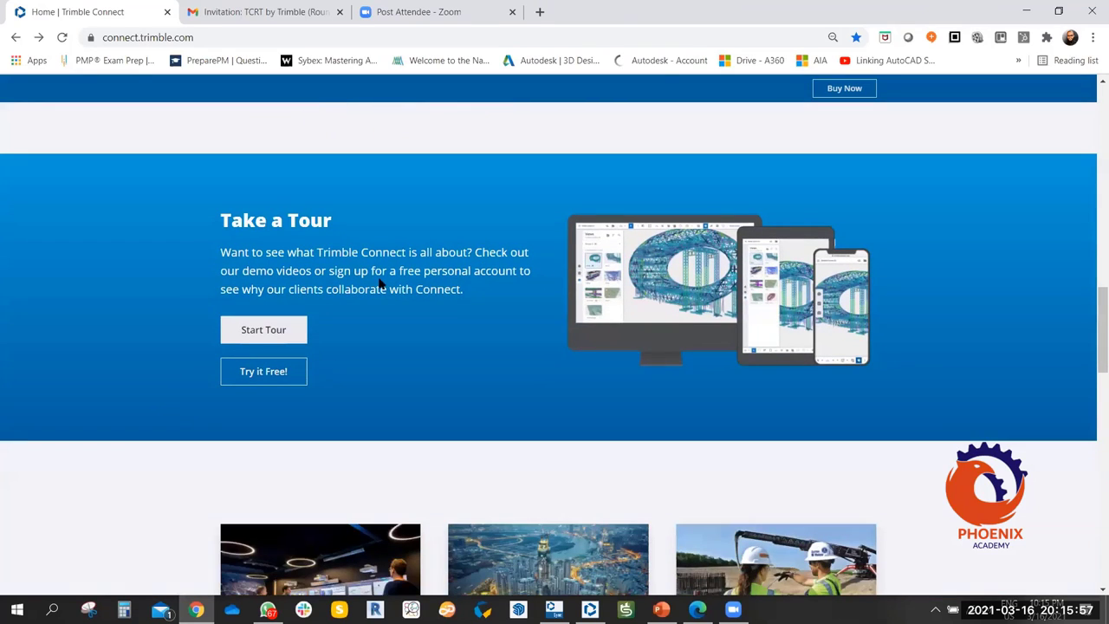
pyautogui.scroll(-1, 378, 283)
pyautogui.scroll(-3, 378, 283)
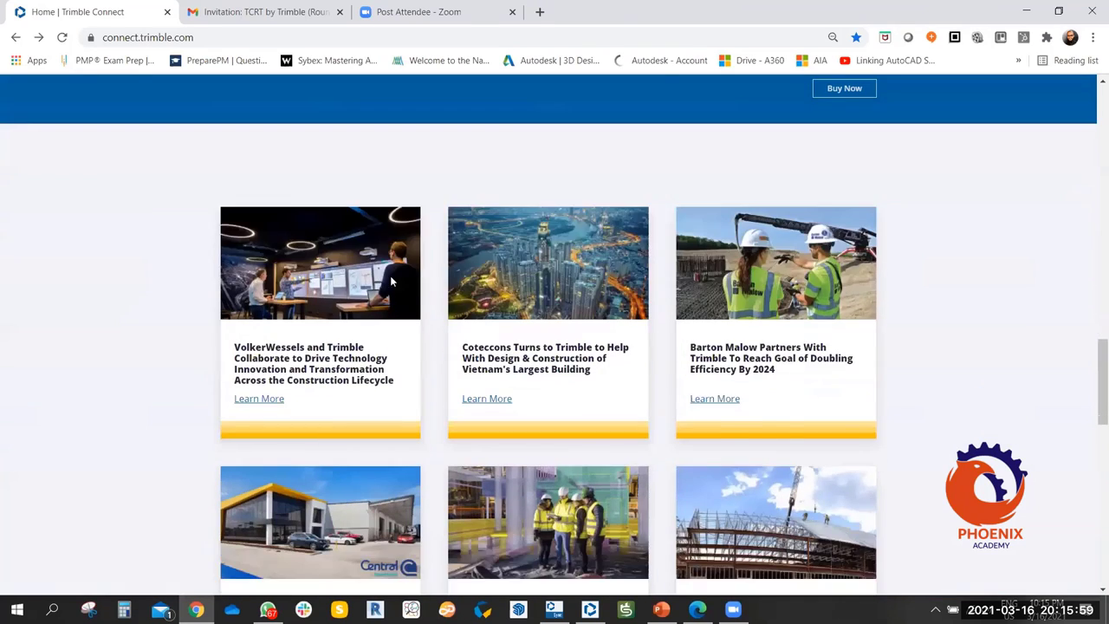
pyautogui.scroll(-2, 512, 242)
pyautogui.scroll(2, 513, 242)
pyautogui.scroll(-1, 386, 255)
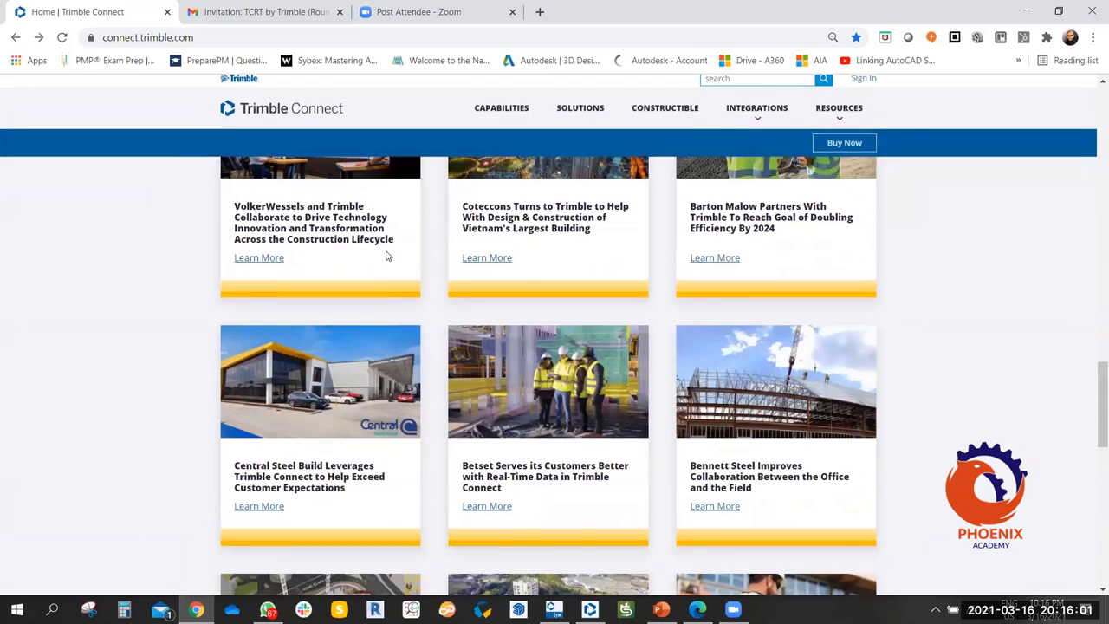
pyautogui.scroll(-3, 386, 255)
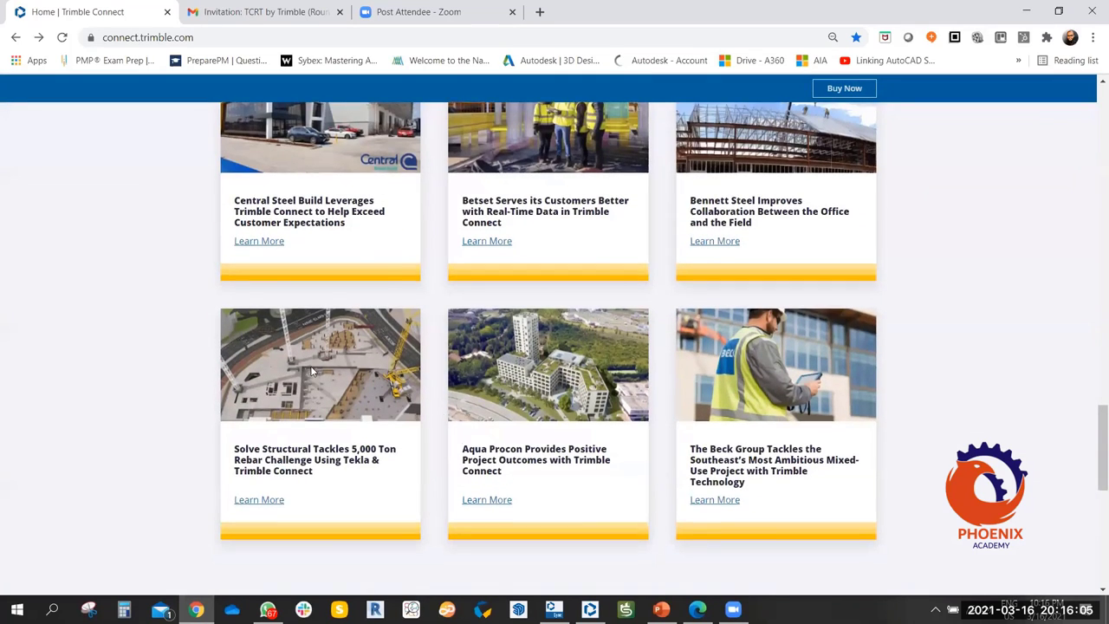
pyautogui.scroll(-3, 314, 371)
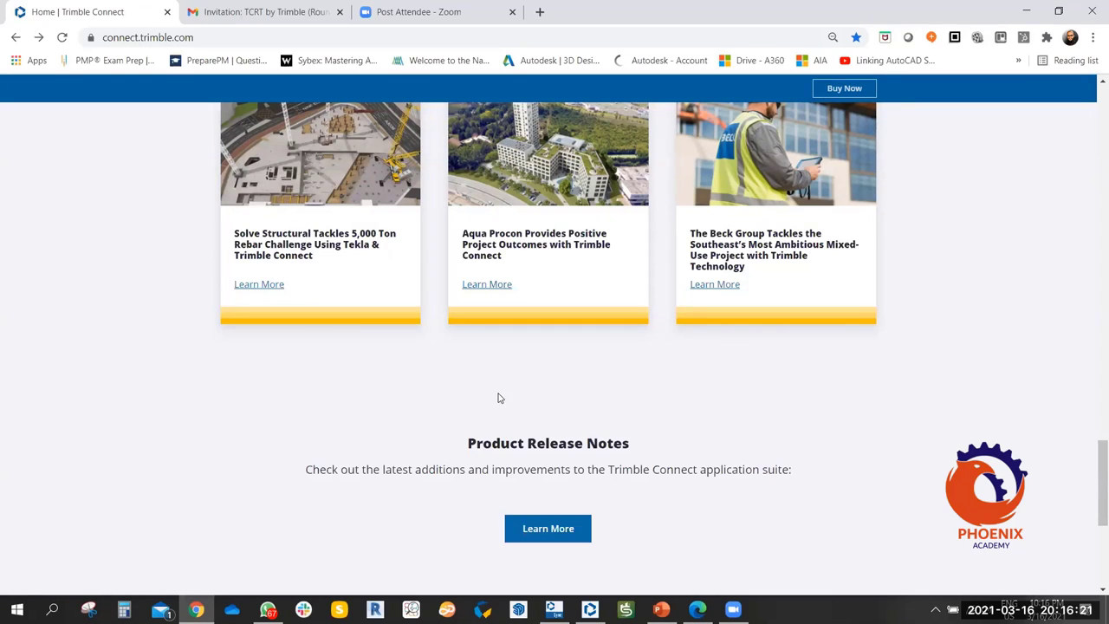
pyautogui.scroll(-1, 225, 373)
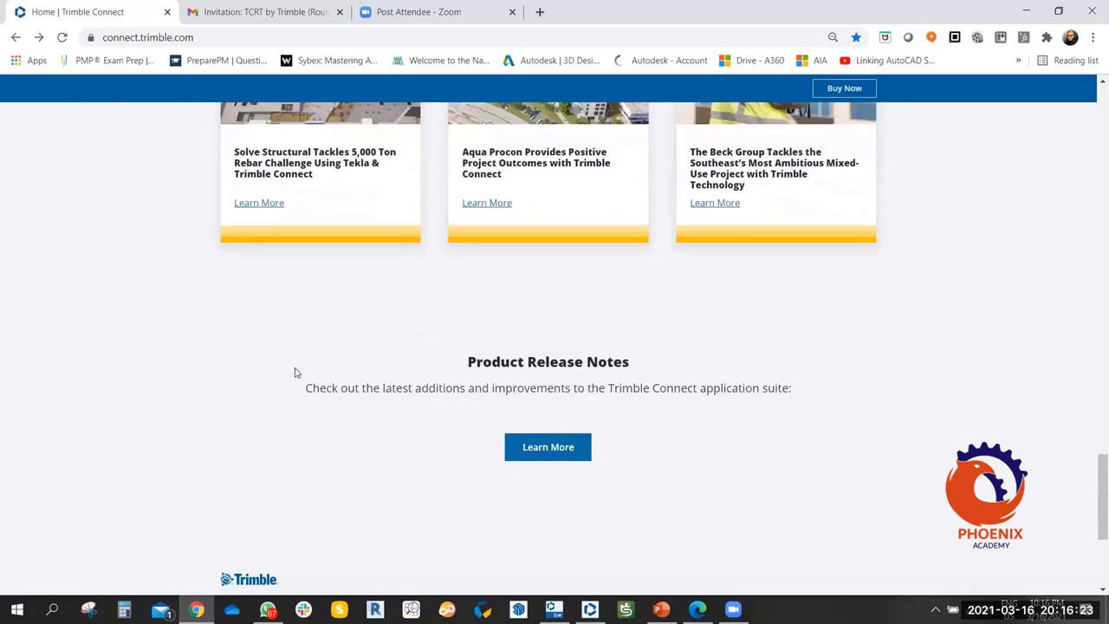
pyautogui.scroll(-1, 295, 372)
pyautogui.scroll(-2, 356, 387)
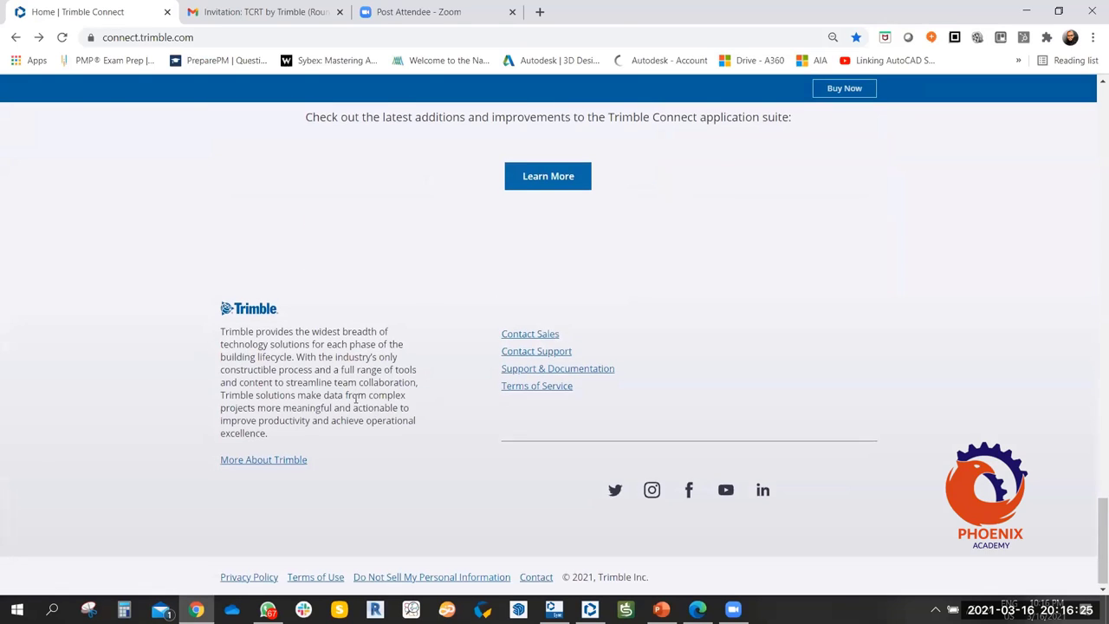
pyautogui.scroll(5, 427, 394)
pyautogui.scroll(3, 427, 381)
pyautogui.scroll(5, 423, 353)
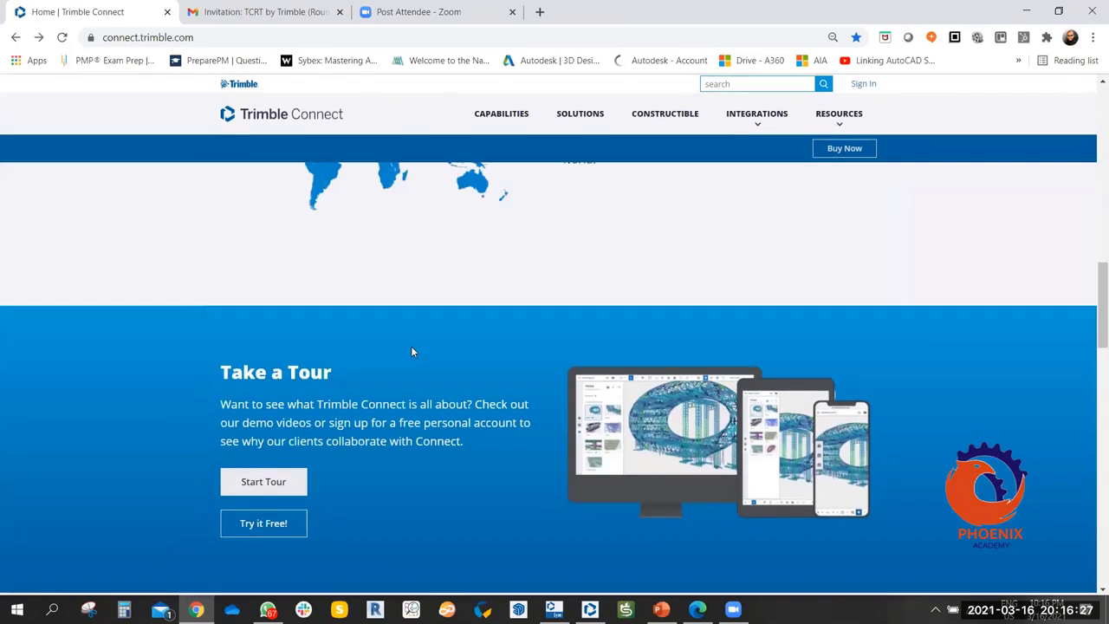
pyautogui.scroll(2, 511, 299)
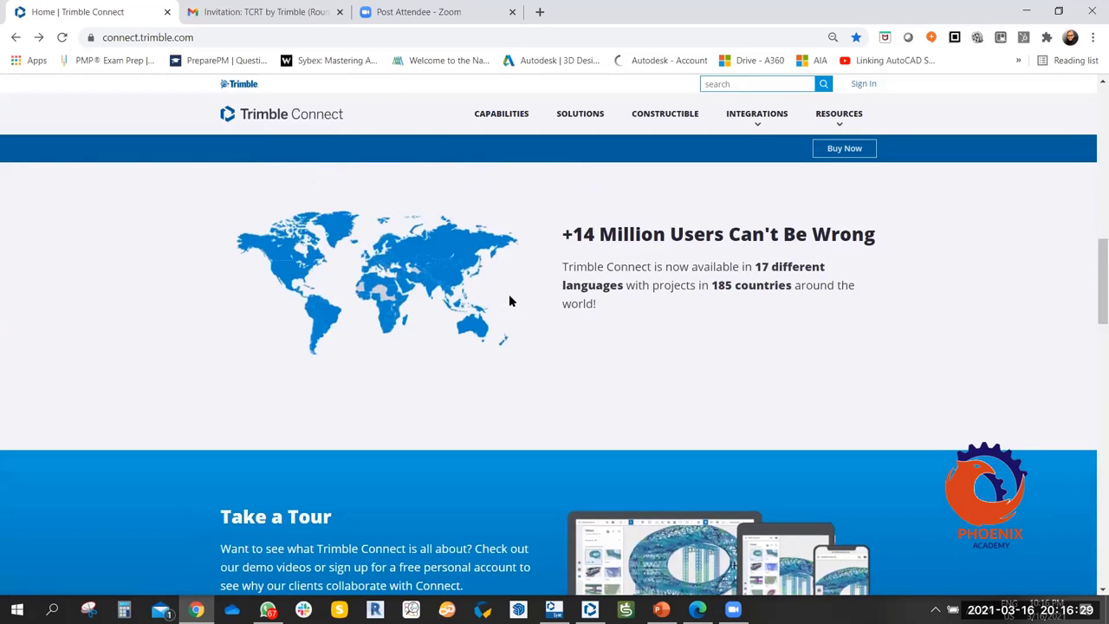
pyautogui.scroll(2, 510, 300)
pyautogui.scroll(-1, 698, 385)
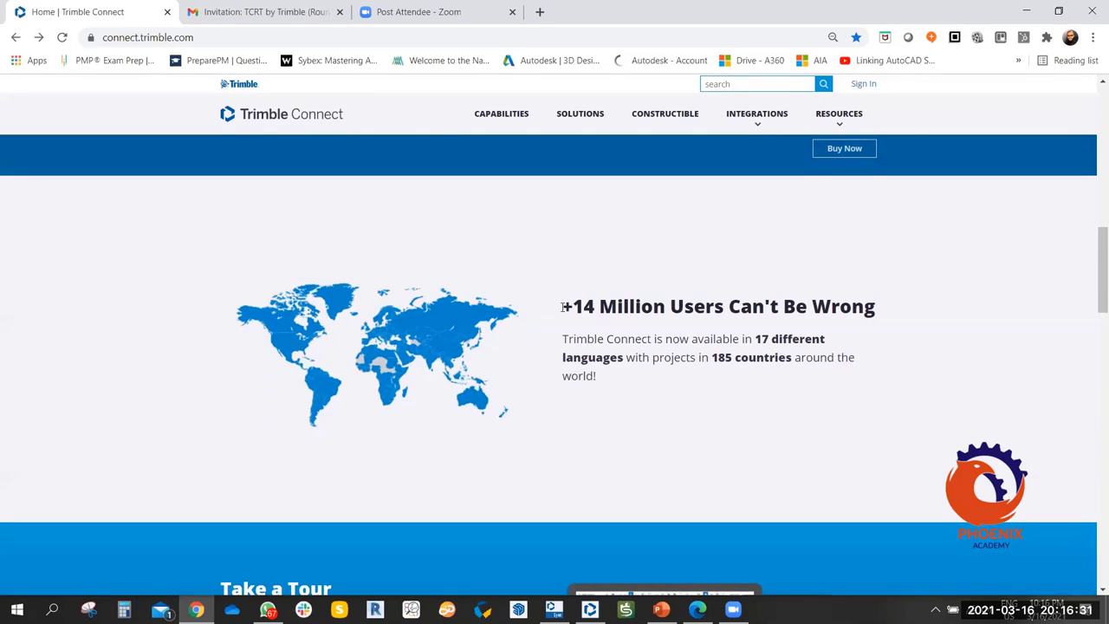
# Highlight the homepage claim about support for 17 different languages
pyautogui.moveTo(562, 307); pyautogui.dragTo(845, 312)
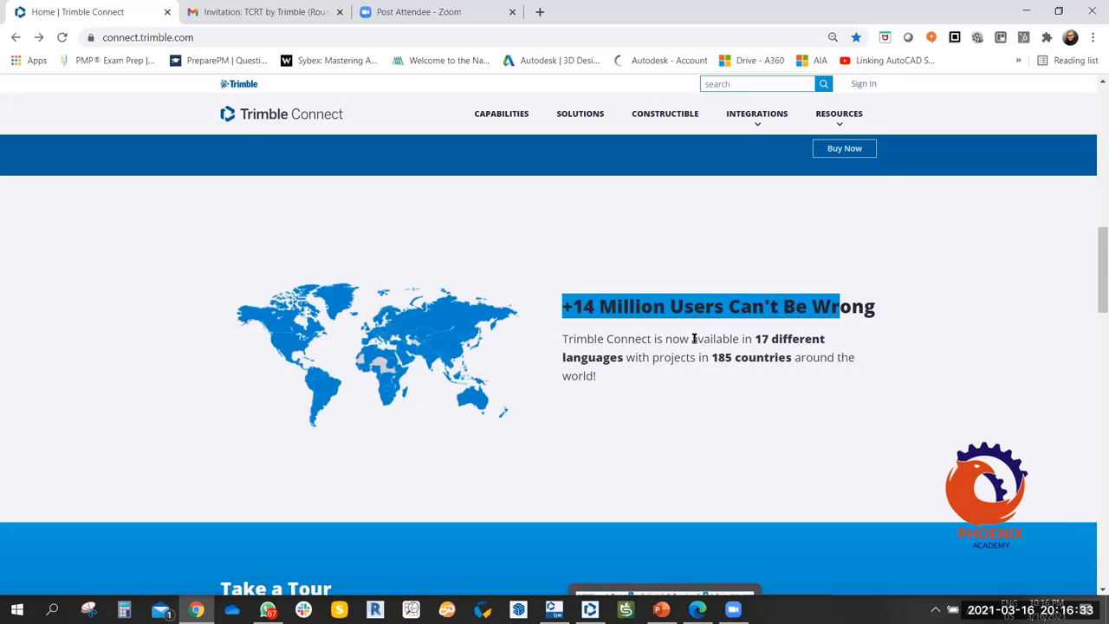
pyautogui.click(603, 328)
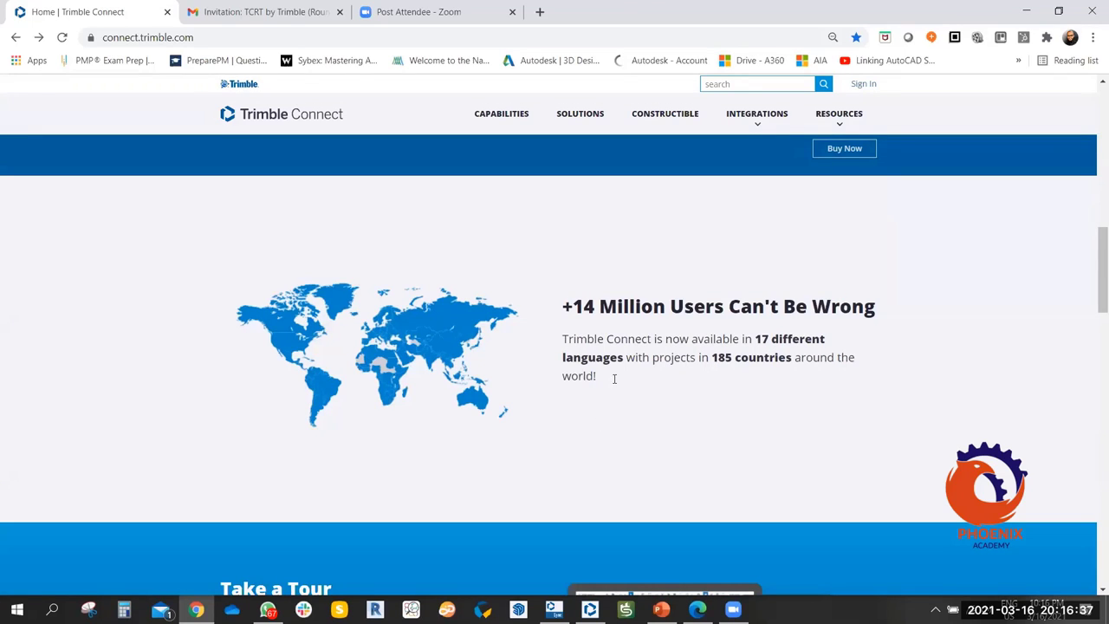
pyautogui.moveTo(757, 339); pyautogui.dragTo(624, 357)
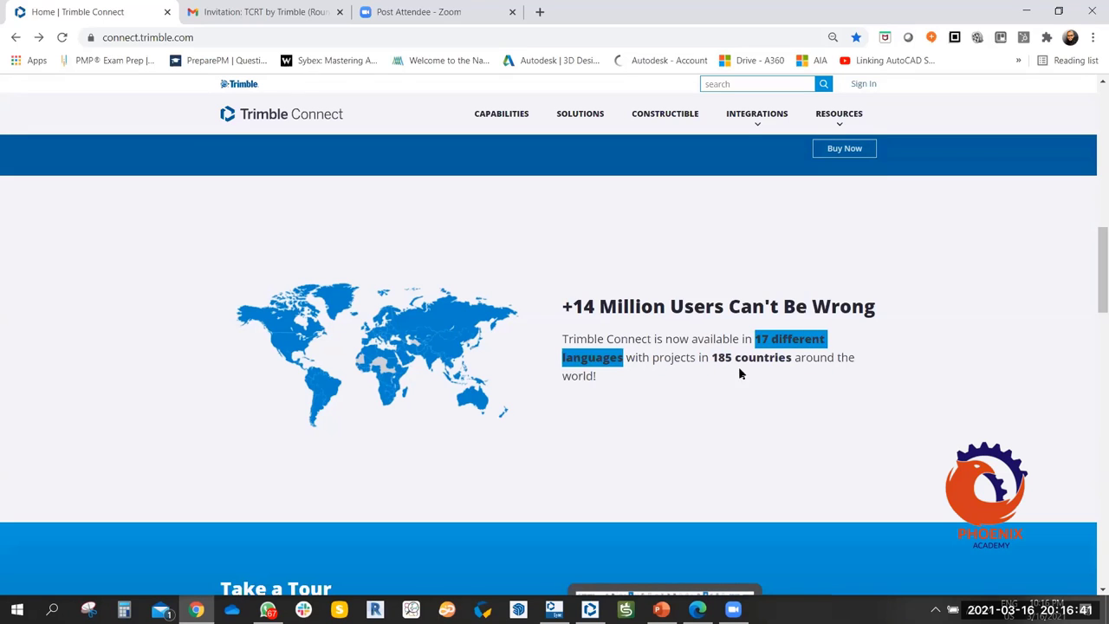
# Scroll back to the top of the homepage and sign in to reach the projects
pyautogui.scroll(1, 470, 350)
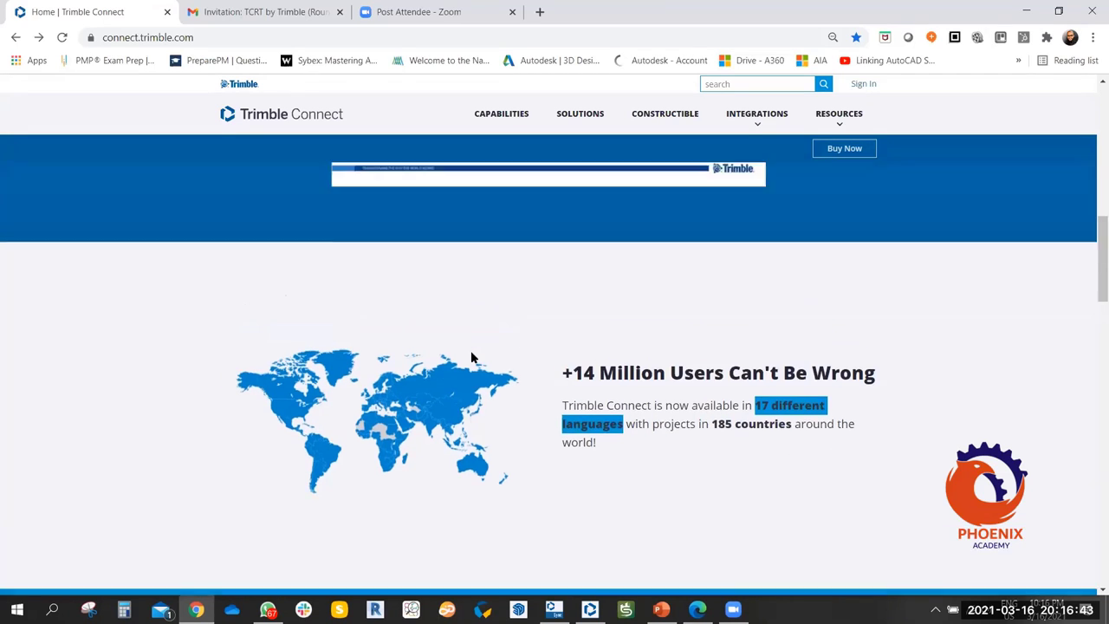
pyautogui.scroll(1, 473, 357)
pyautogui.scroll(2, 600, 310)
pyautogui.scroll(-2, 535, 318)
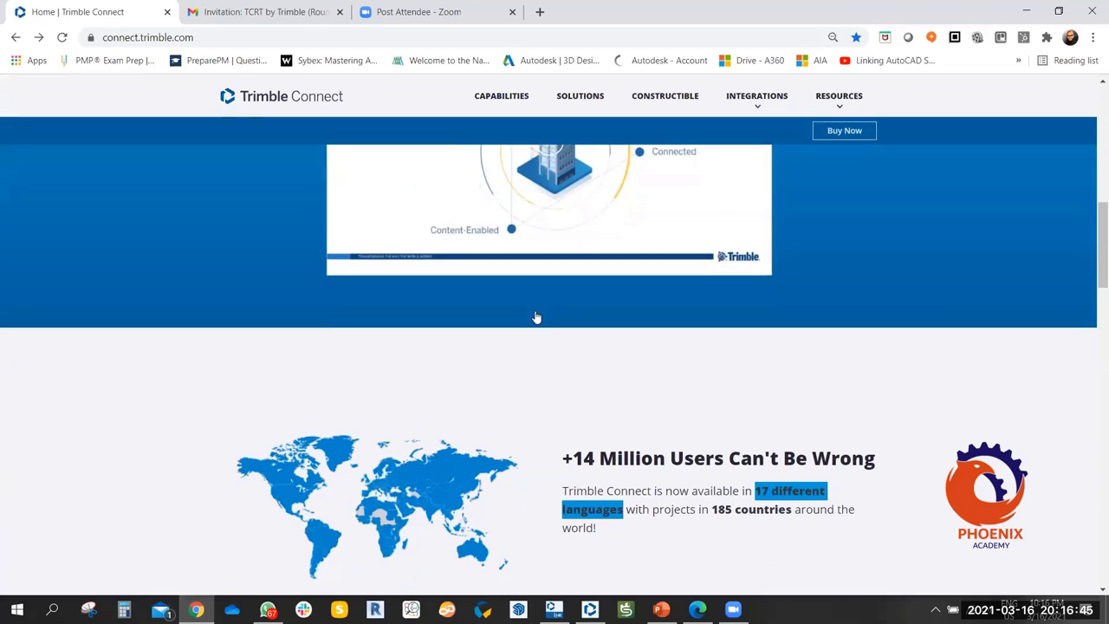
pyautogui.scroll(1, 373, 337)
pyautogui.scroll(4, 372, 337)
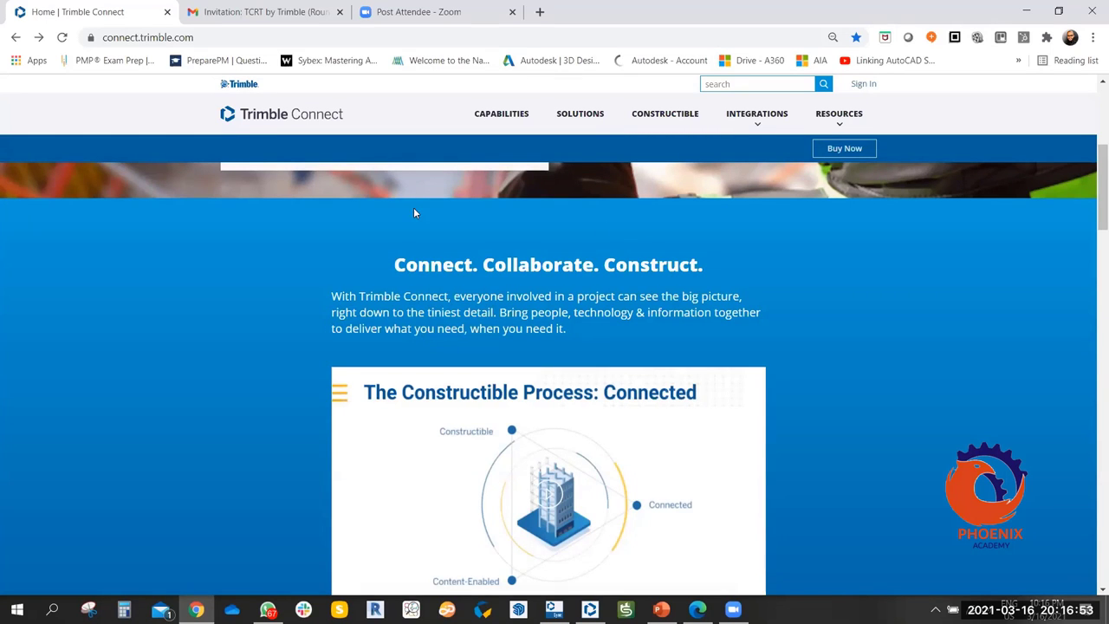
pyautogui.scroll(3, 413, 207)
pyautogui.click(862, 90)
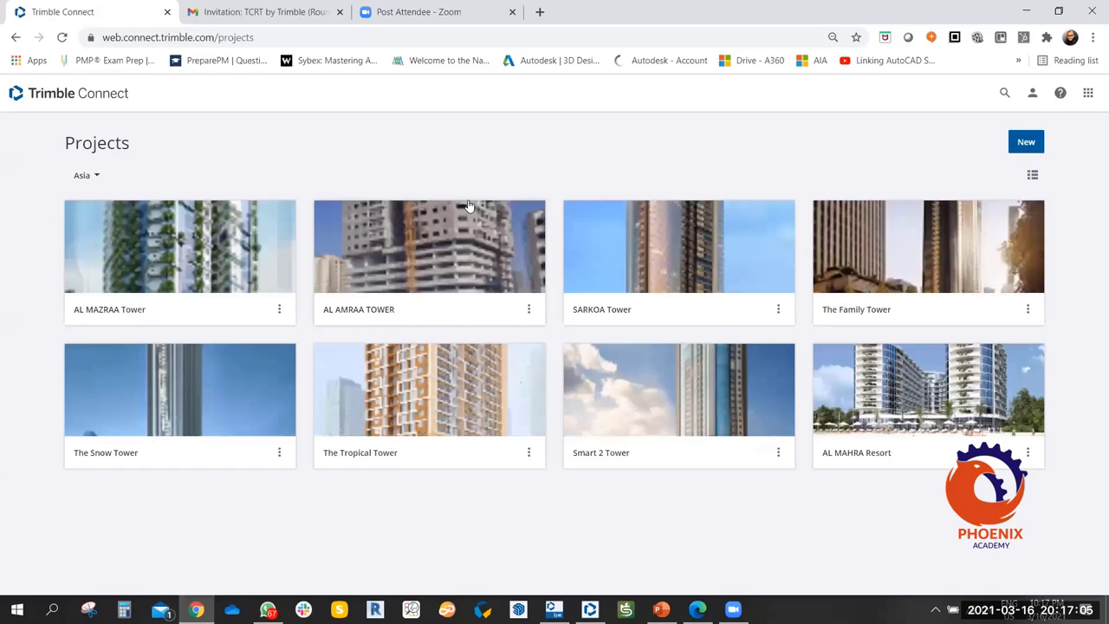
# Sign out of the account, then sign back in with Stay signed in ticked
pyautogui.click(1031, 95)
pyautogui.click(930, 284)
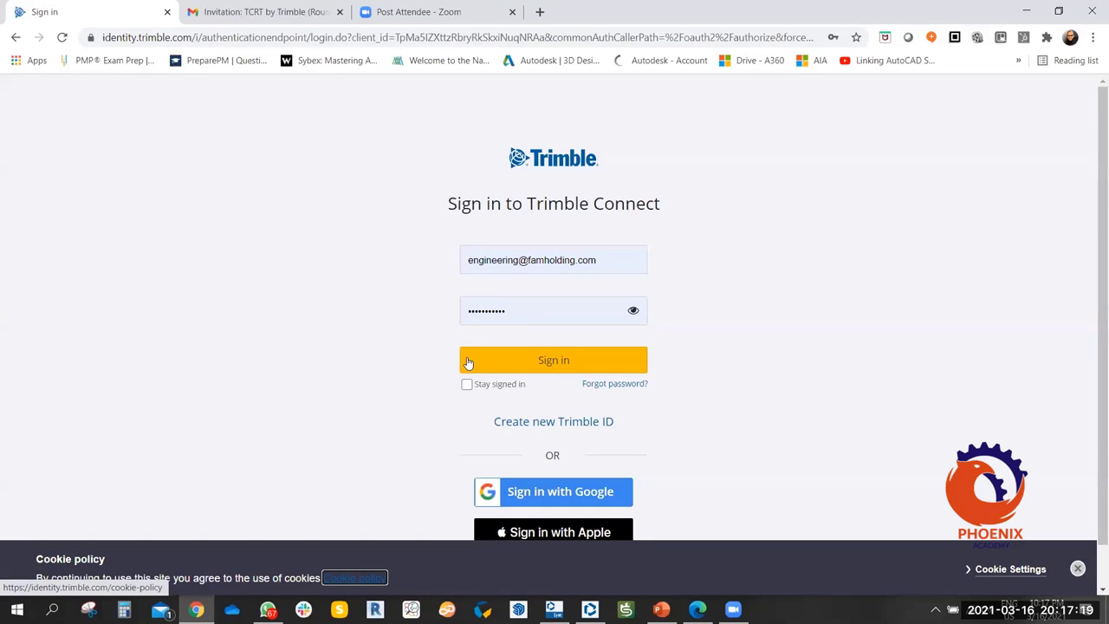
pyautogui.click(468, 384)
pyautogui.click(542, 362)
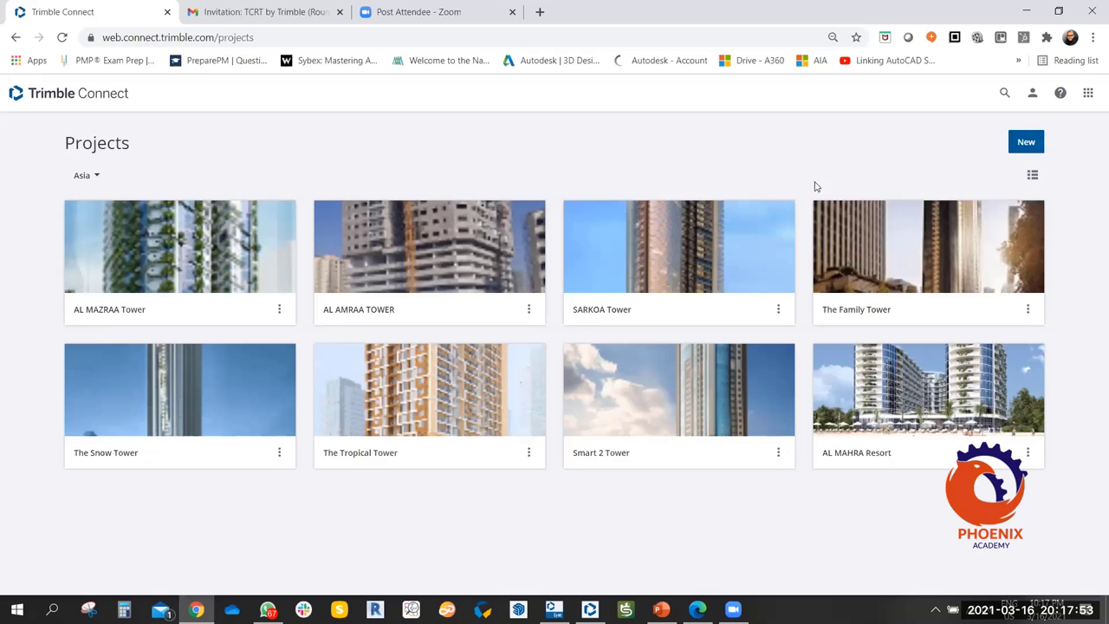
# Start a new project from the Projects page using the New button
pyautogui.click(1029, 143)
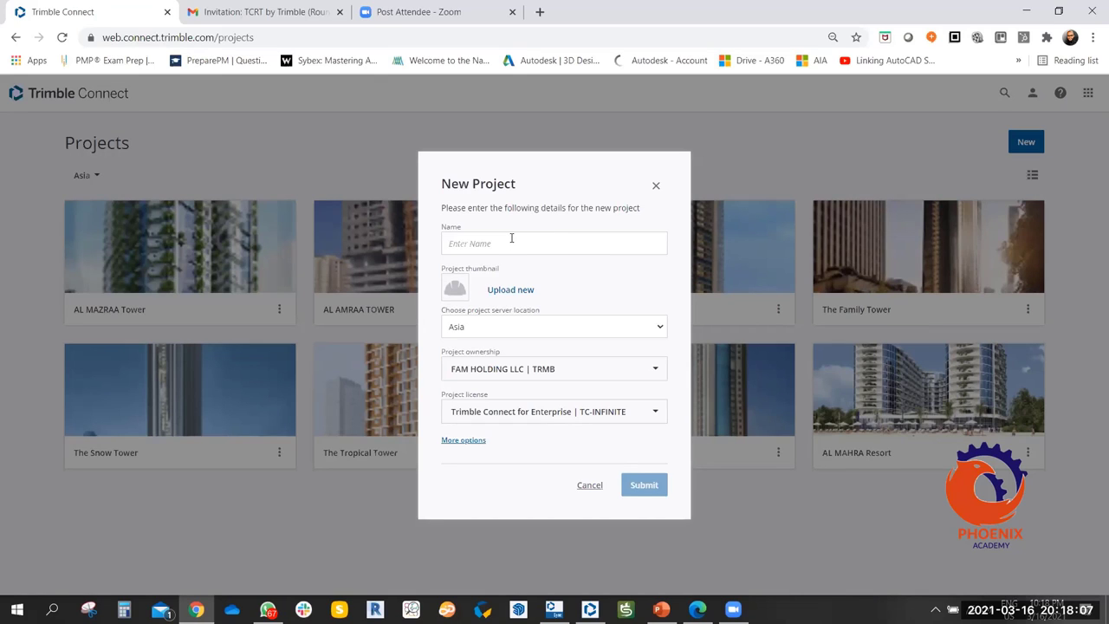
# Name the new project 'BIM Arabia Test Project', correcting the 'Arbia' typo
pyautogui.click(512, 238)
pyautogui.write('BIM ')
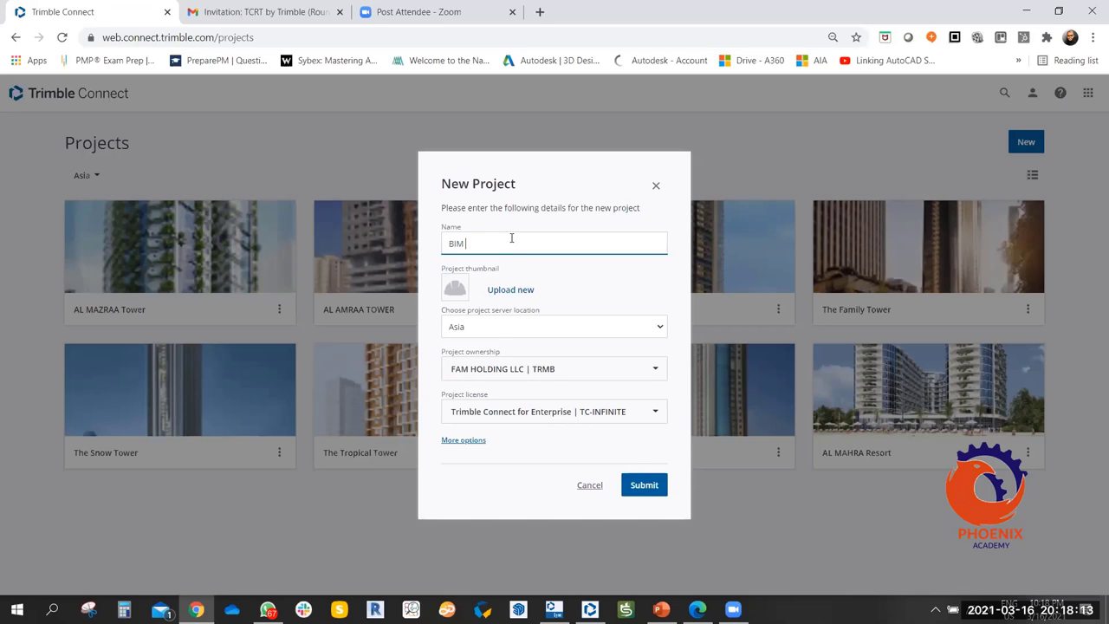
pyautogui.write('Arbia')
pyautogui.press('BackSpace')
pyautogui.press('BackSpace')
pyautogui.press('BackSpace')
pyautogui.write('ab')
pyautogui.write('ia T')
pyautogui.write('est Project')
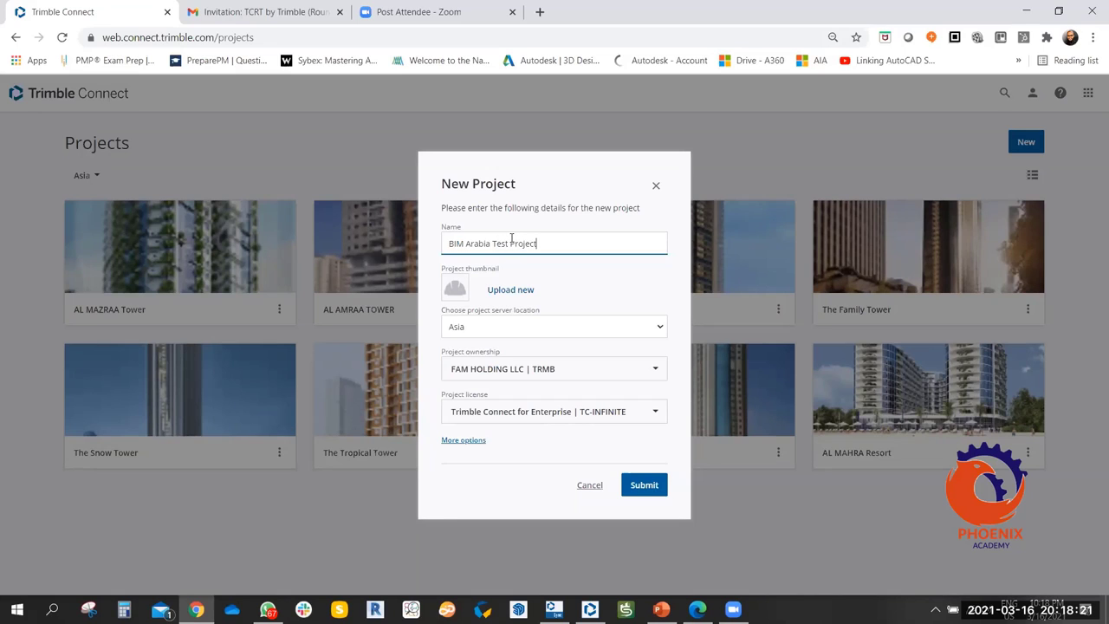
# Upload the BIM arabia logo image as the project thumbnail
pyautogui.click(523, 293)
pyautogui.click(296, 208)
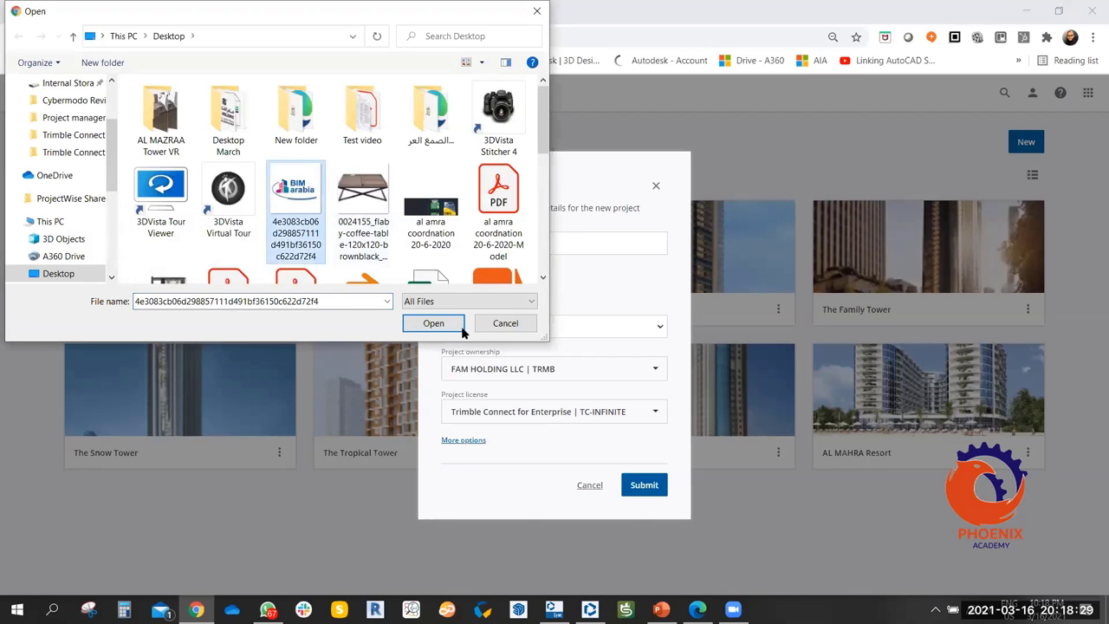
pyautogui.click(461, 327)
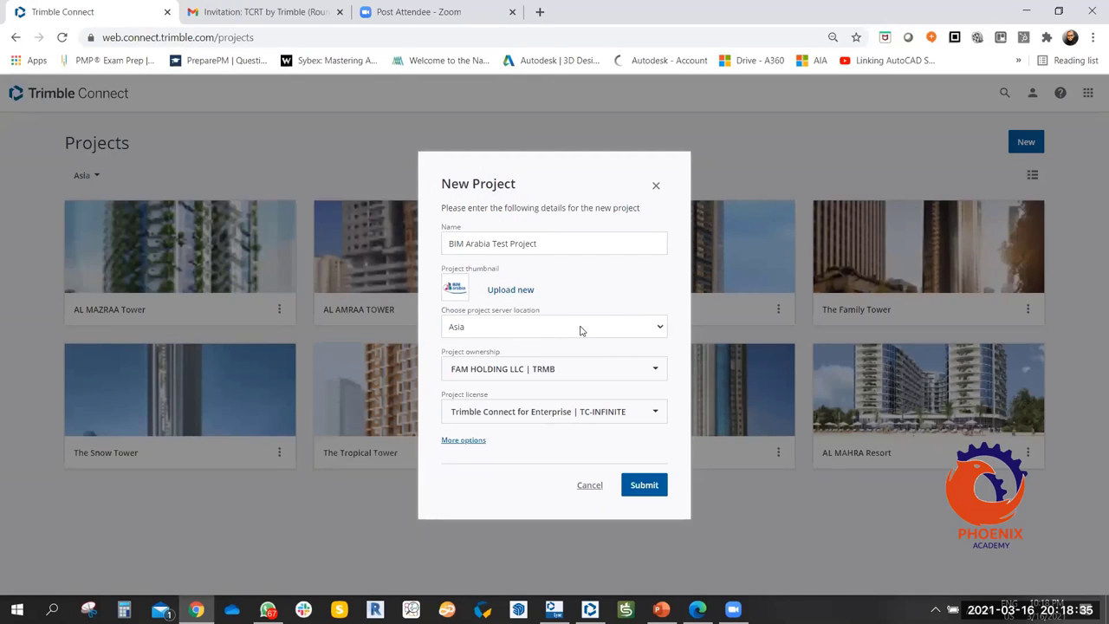
pyautogui.click(525, 329)
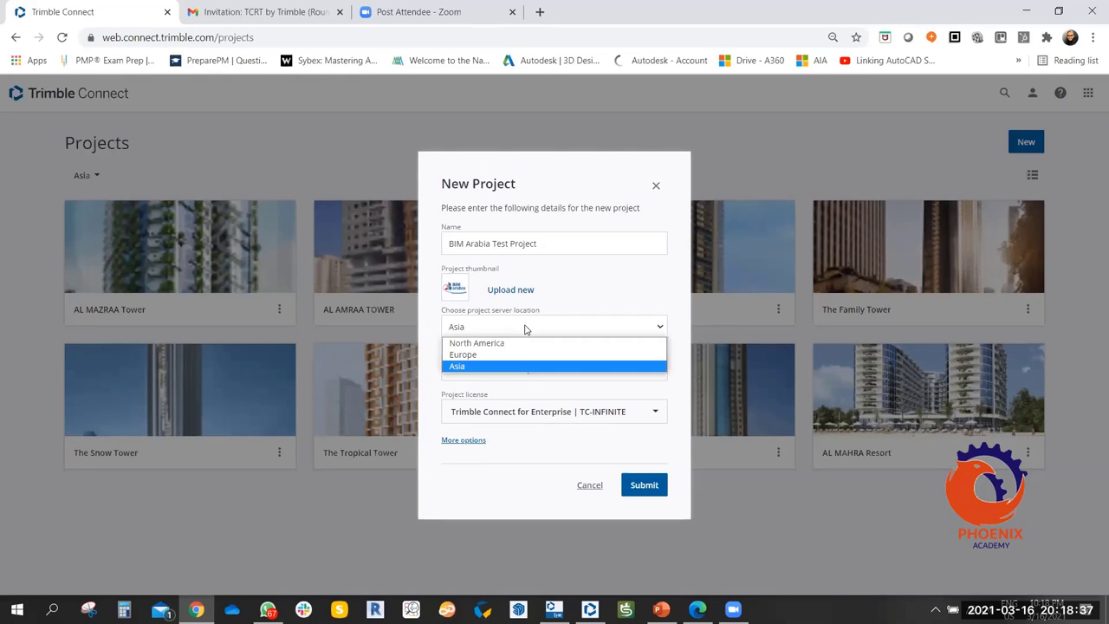
pyautogui.click(605, 295)
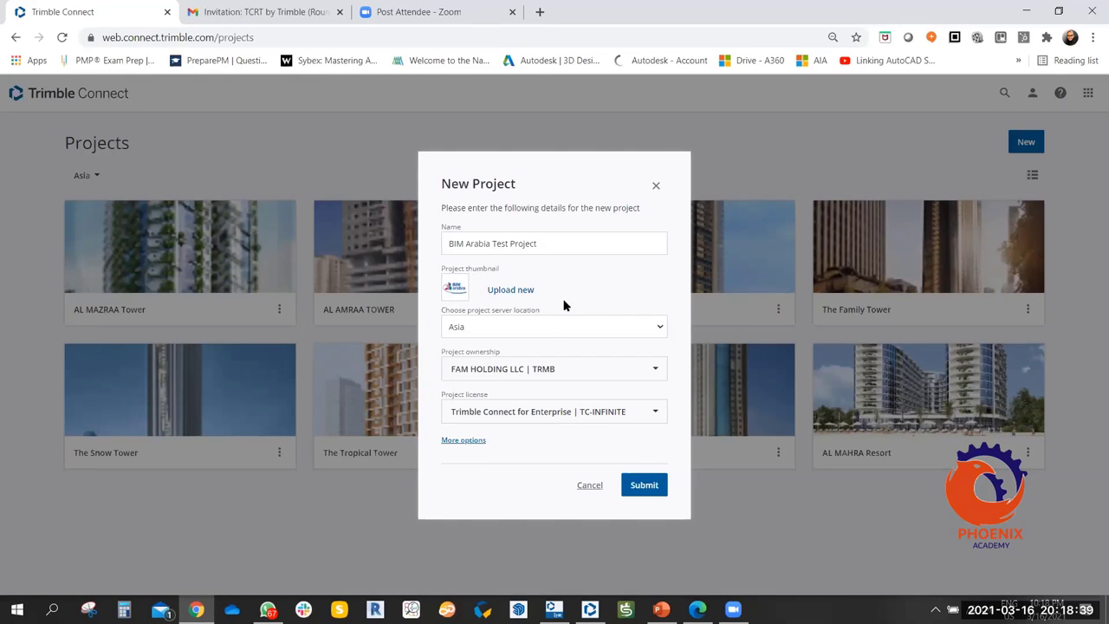
pyautogui.click(549, 329)
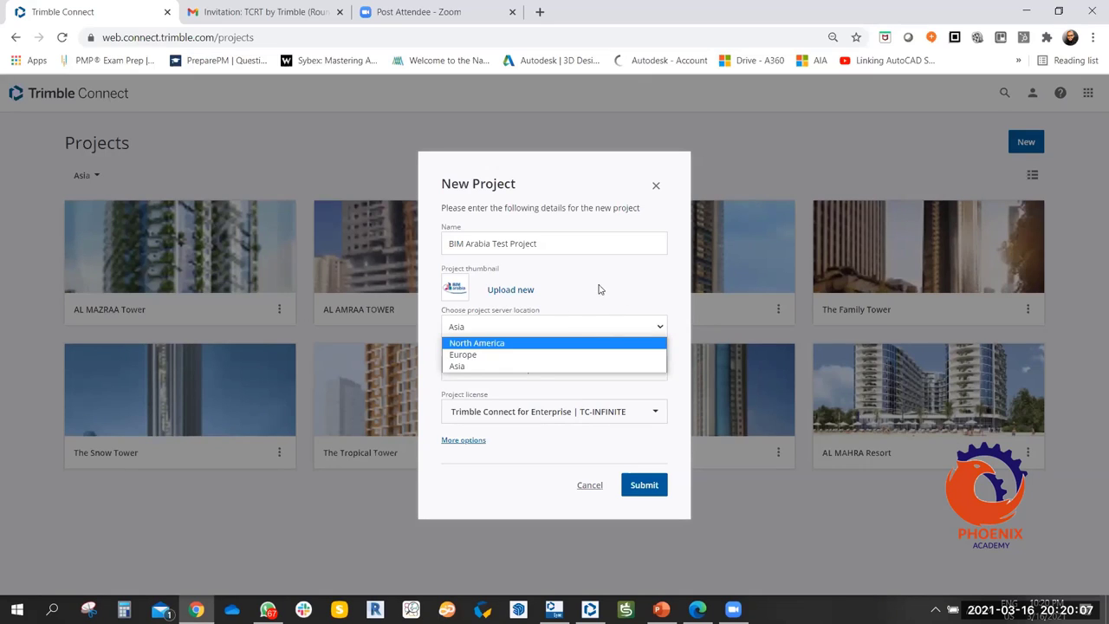
pyautogui.click(473, 368)
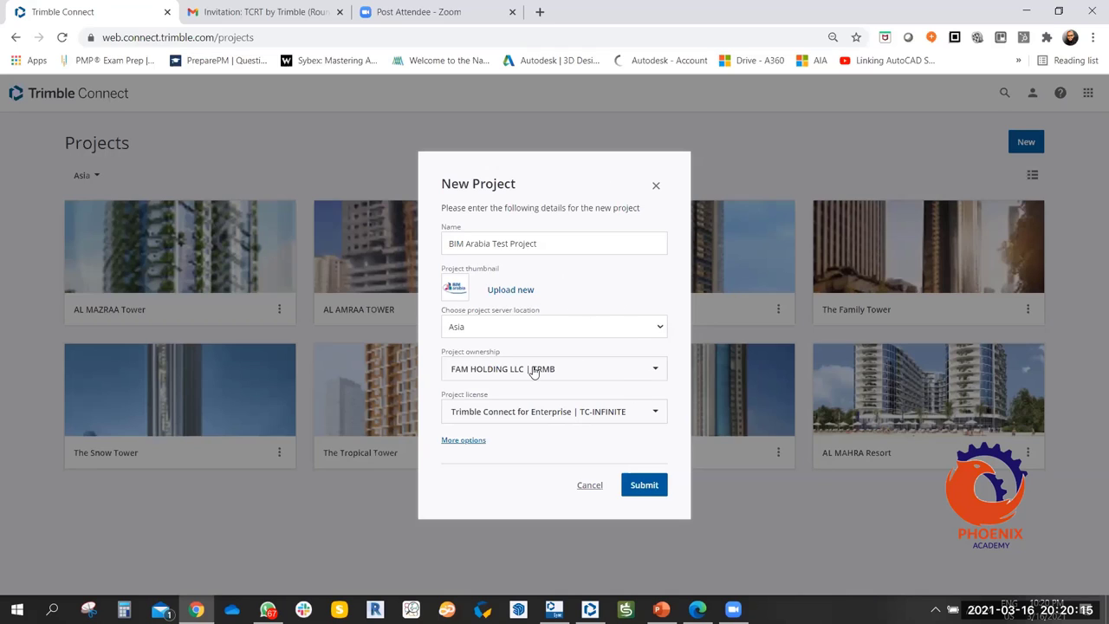
pyautogui.click(602, 370)
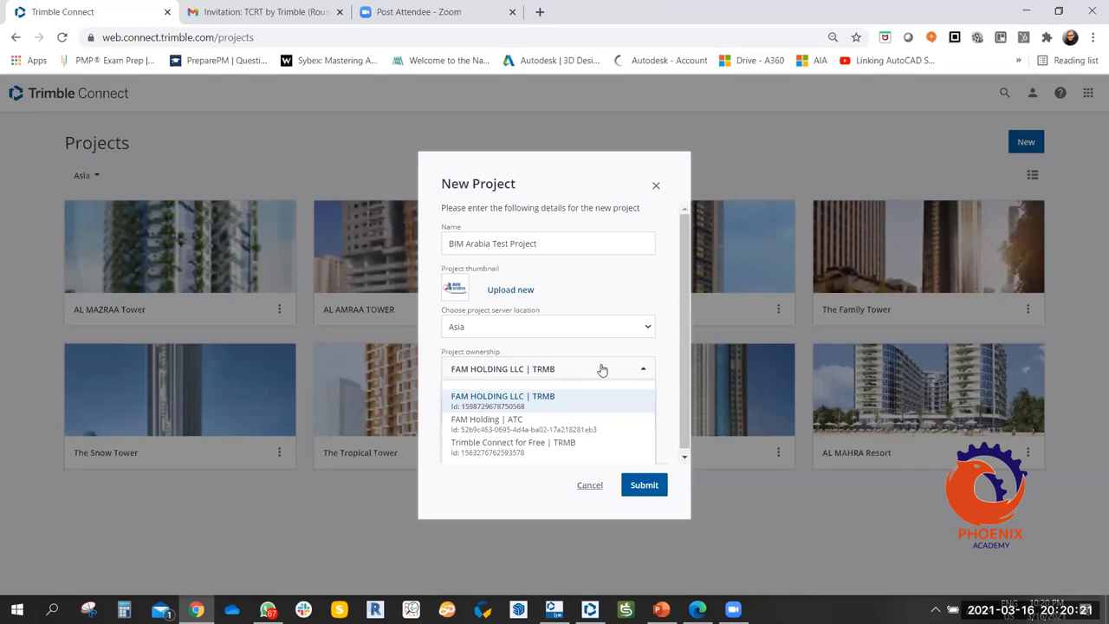
pyautogui.click(602, 370)
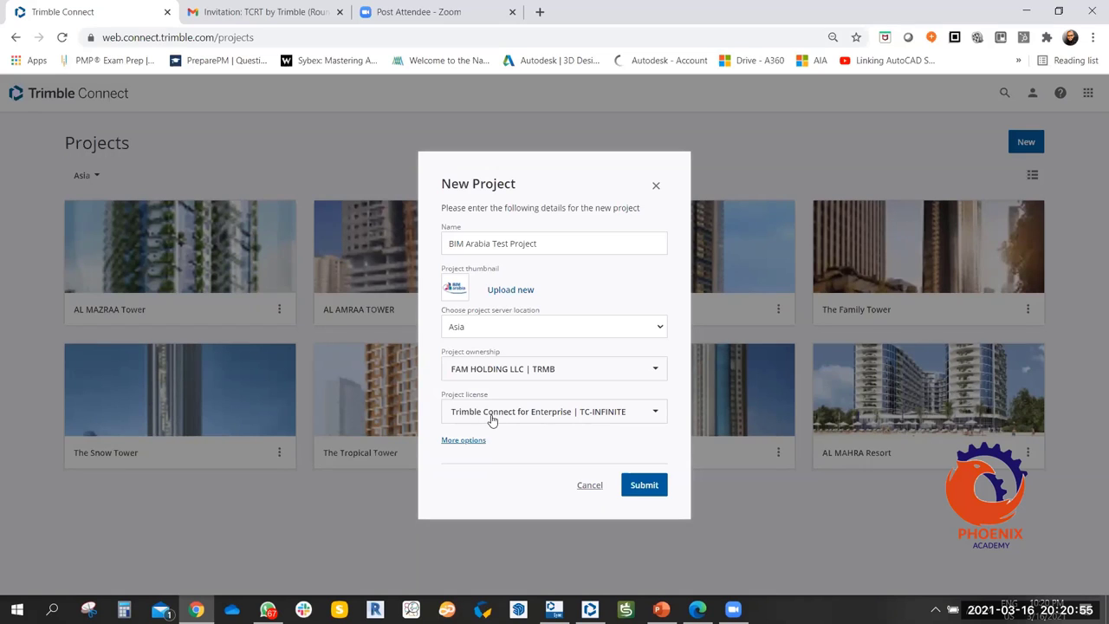
pyautogui.click(547, 416)
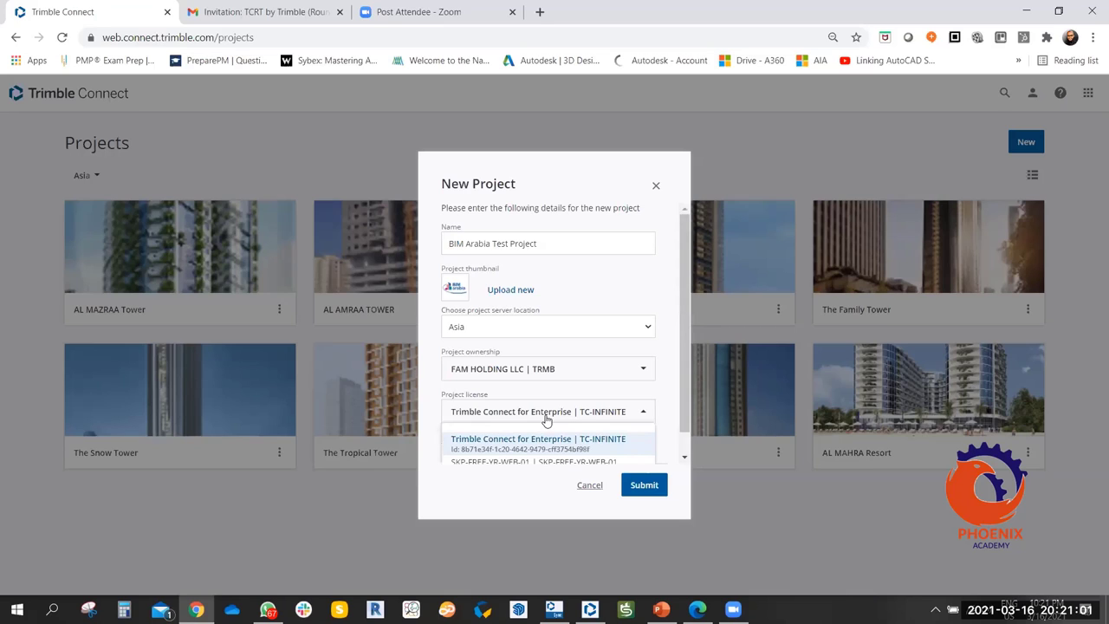
pyautogui.click(561, 397)
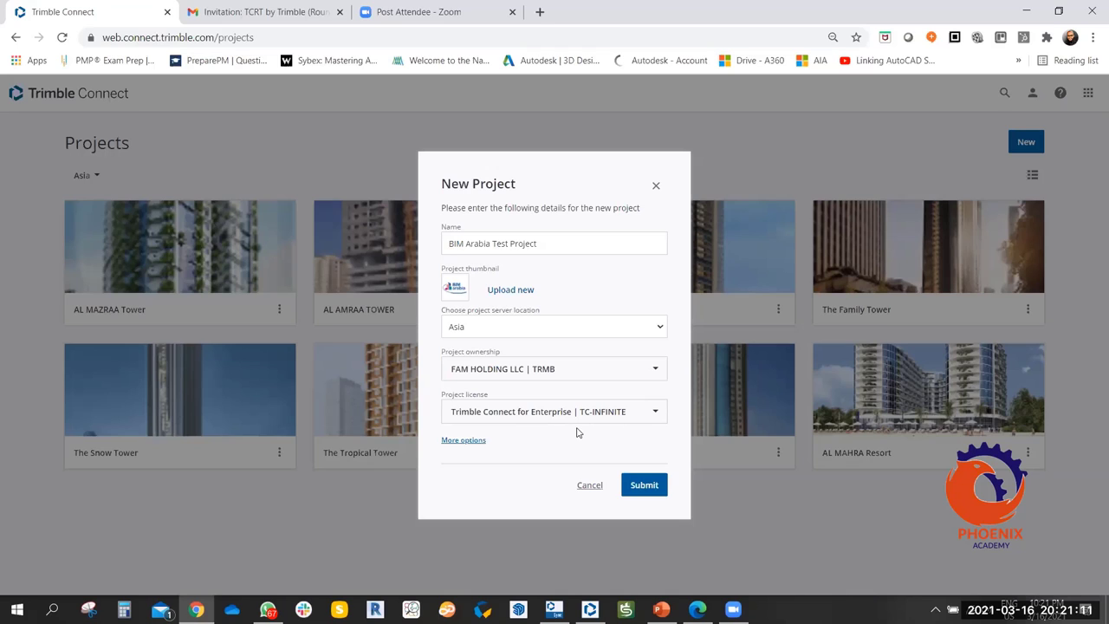
# Expand More options and enter the description 'Project created for BIM Arabia Courses g+n...etc'
pyautogui.click(462, 442)
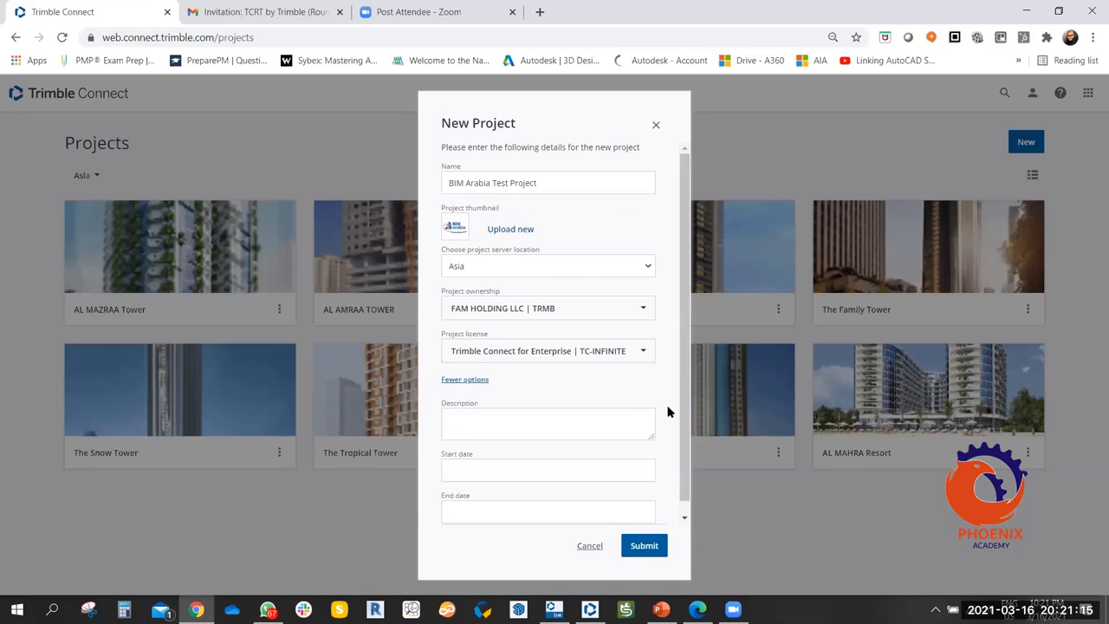
pyautogui.click(486, 417)
pyautogui.write('Po')
pyautogui.write('rojec')
pyautogui.write('t created for')
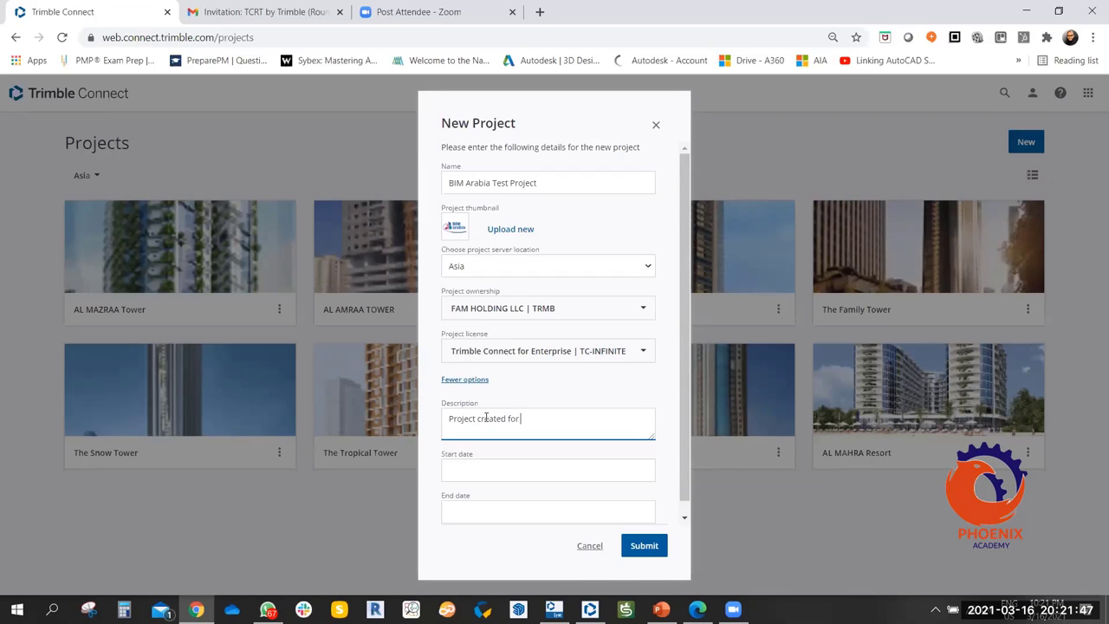
pyautogui.write('IM A')
pyautogui.write('rabia C')
pyautogui.write('ourses')
pyautogui.write(' g+')
pyautogui.write('n...')
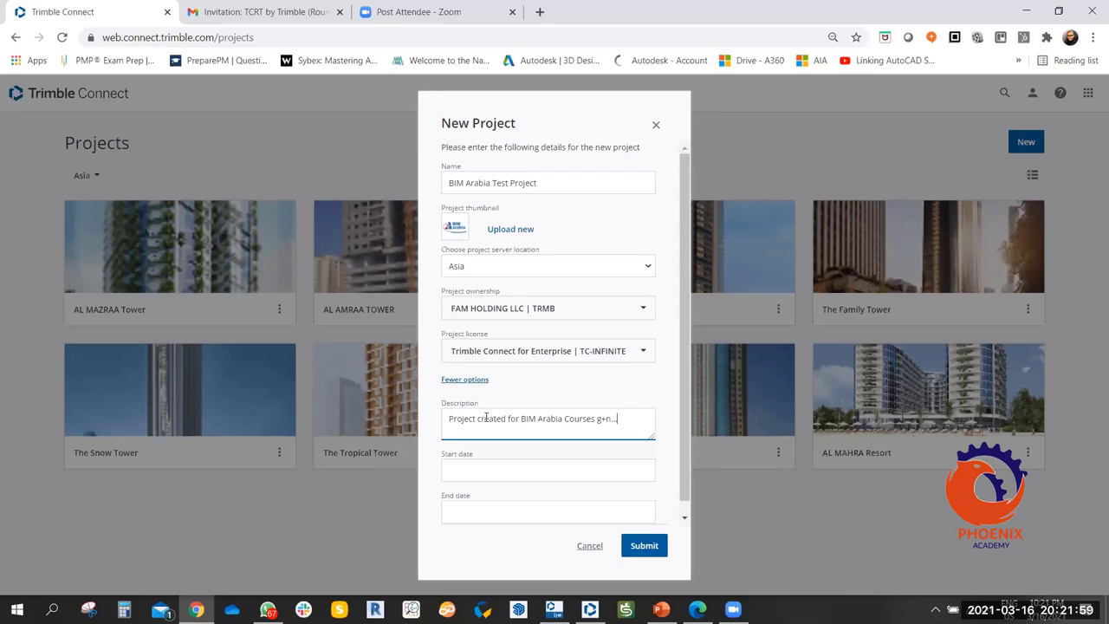
pyautogui.write('etc')
# Set the project start date to 03/16/2021 and end date to 06/16/2021
pyautogui.click(544, 472)
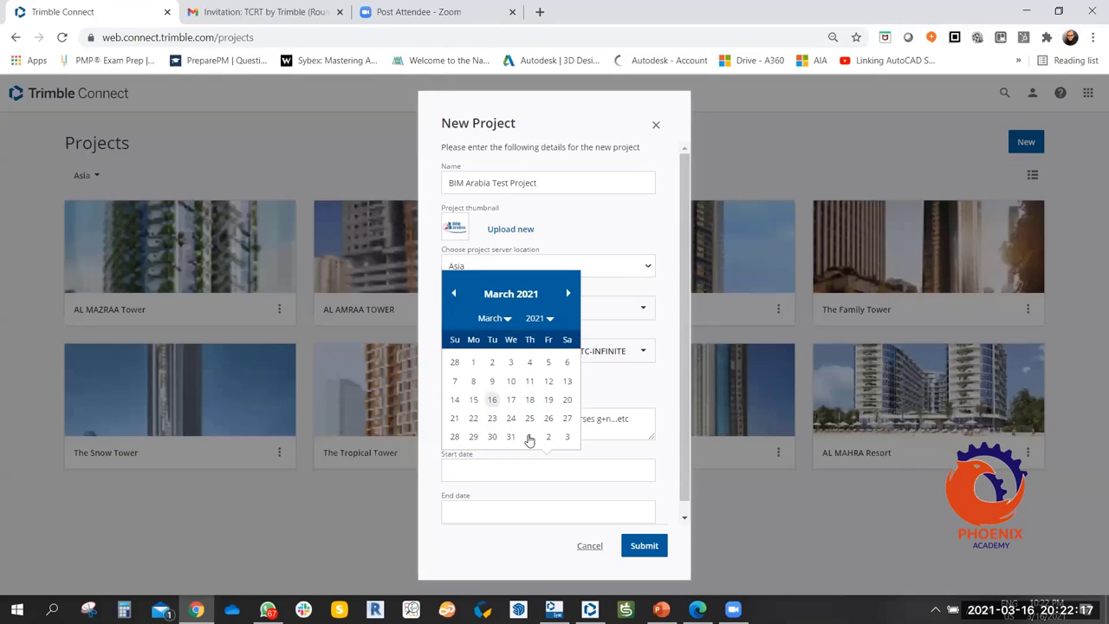
pyautogui.click(493, 400)
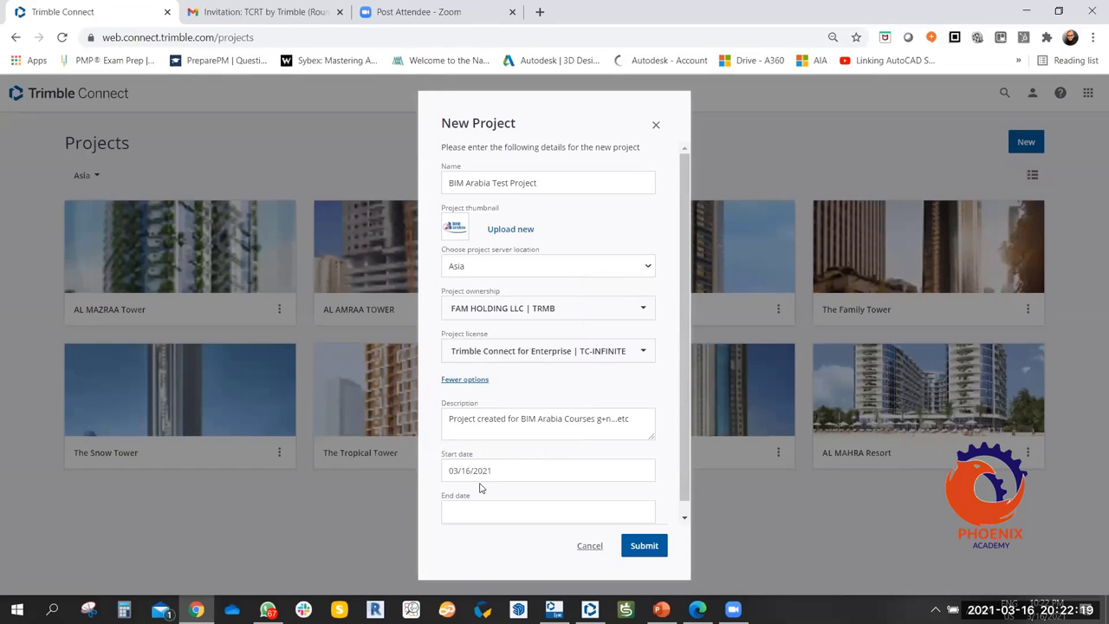
pyautogui.click(475, 519)
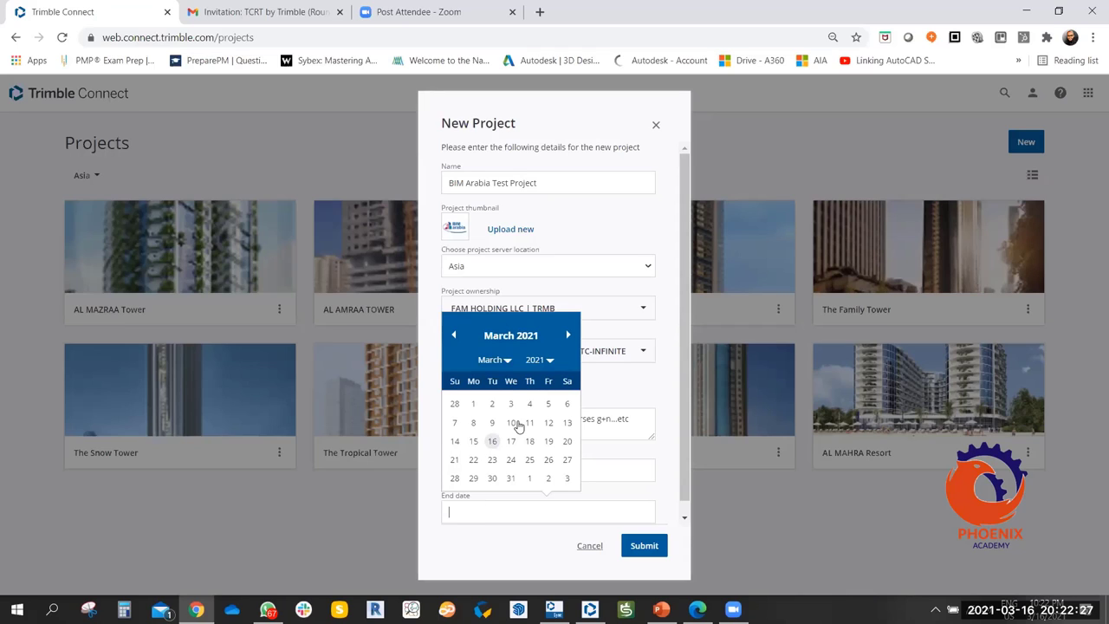
pyautogui.click(568, 335)
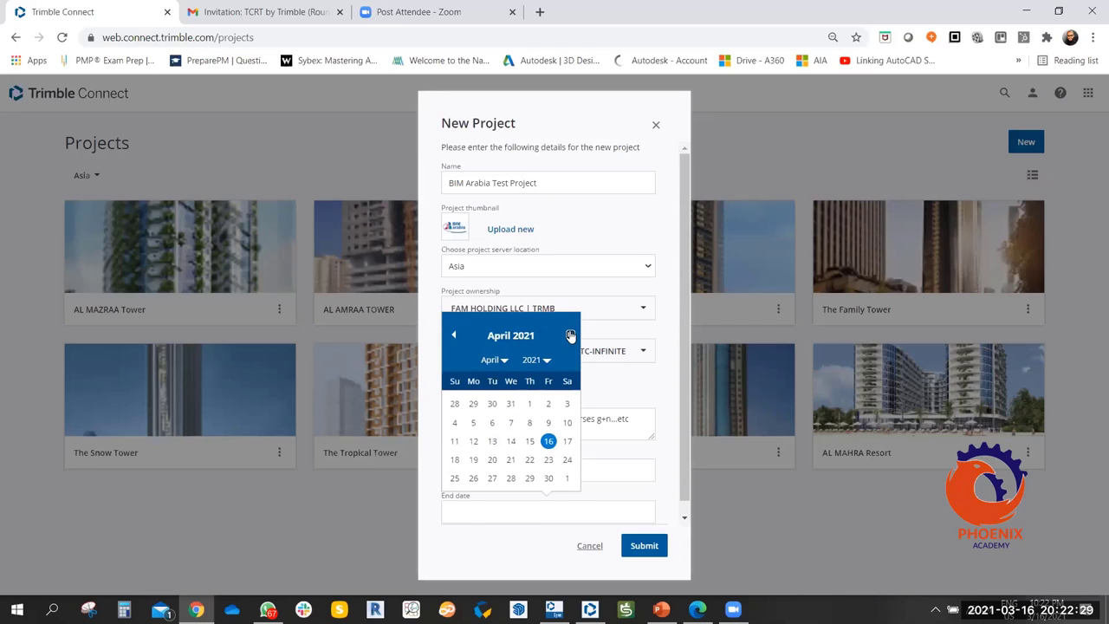
pyautogui.click(571, 336)
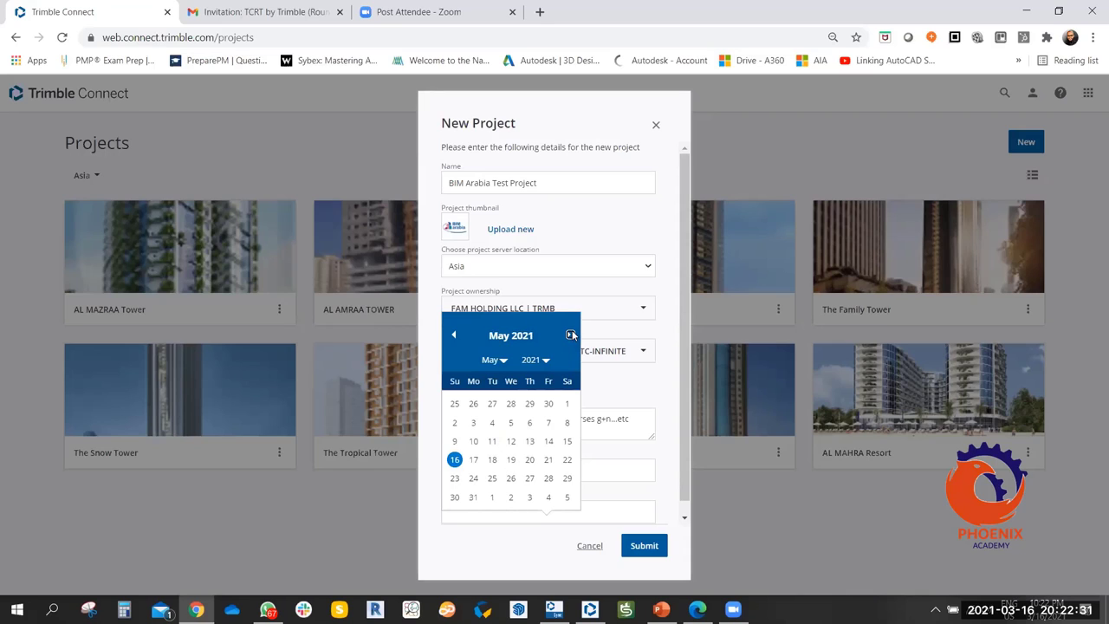
pyautogui.click(571, 335)
pyautogui.click(451, 335)
pyautogui.click(570, 335)
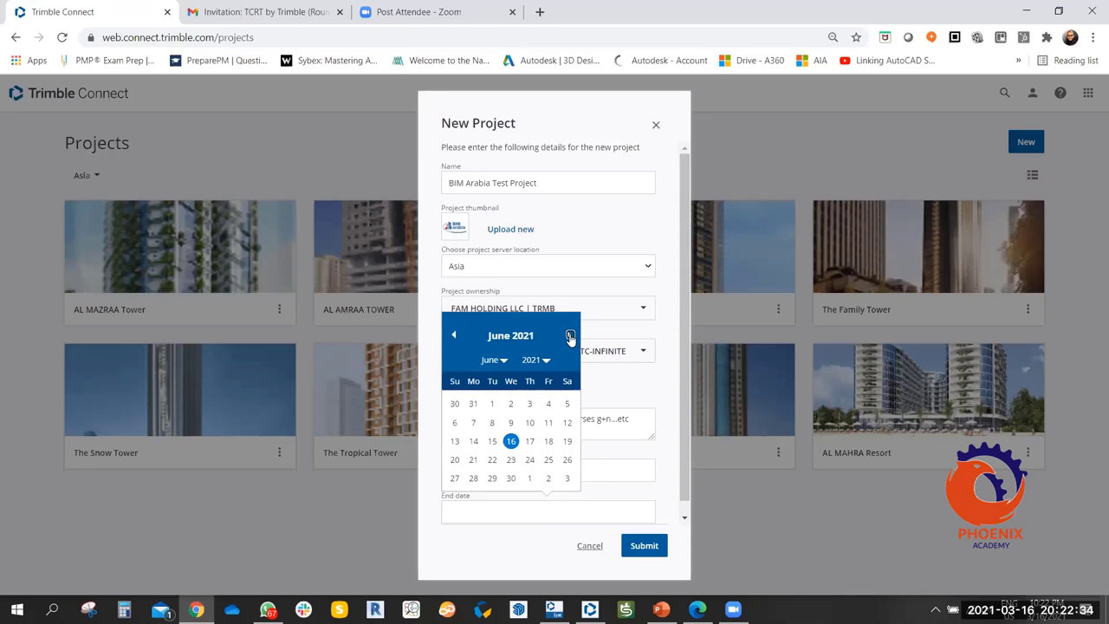
pyautogui.click(514, 442)
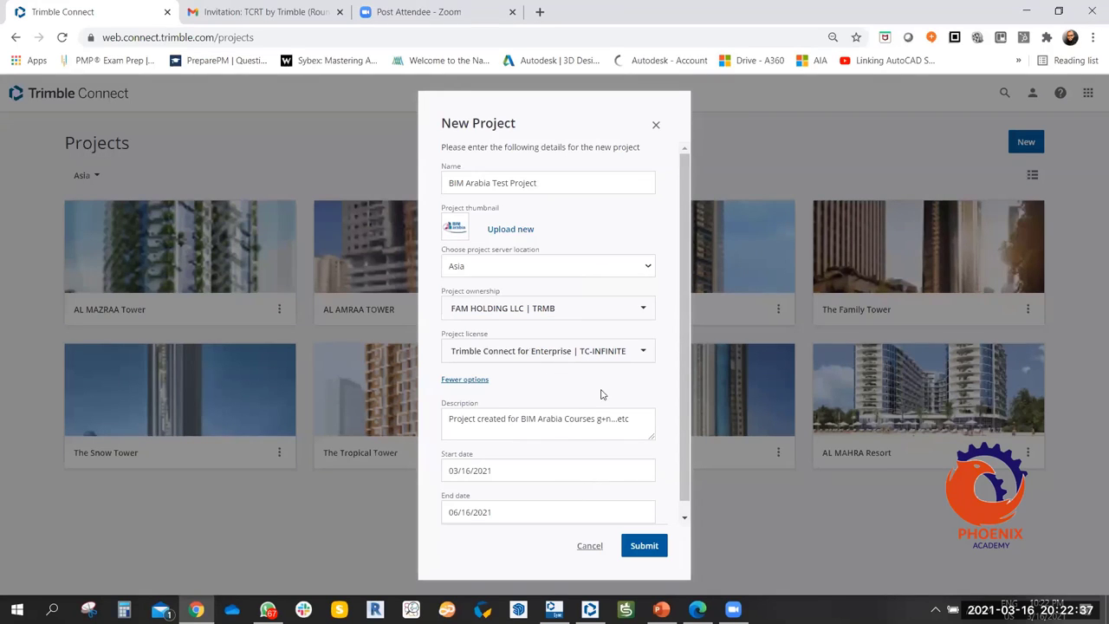
# Submit the New Project dialog to create the BIM Arabia Test Project
pyautogui.scroll(-1, 572, 433)
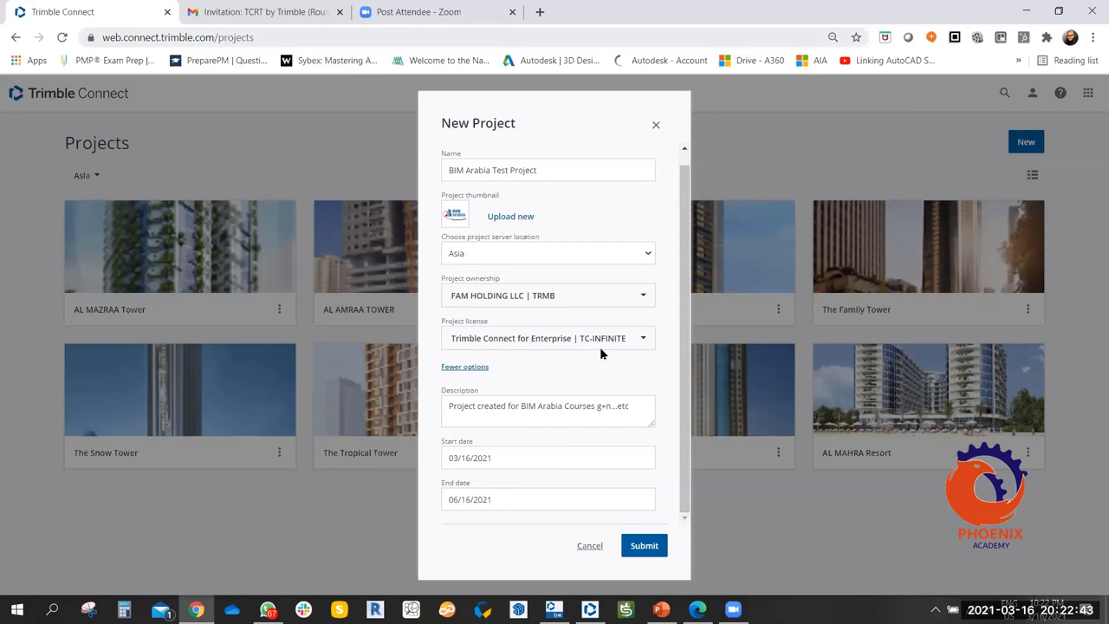
pyautogui.click(640, 539)
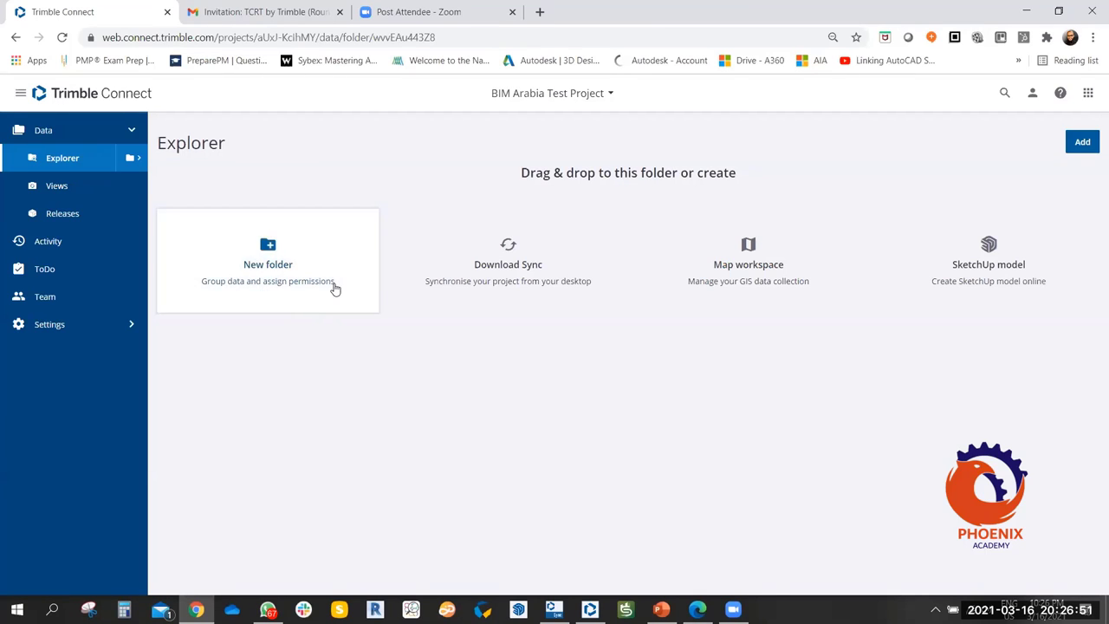
pyautogui.click(269, 249)
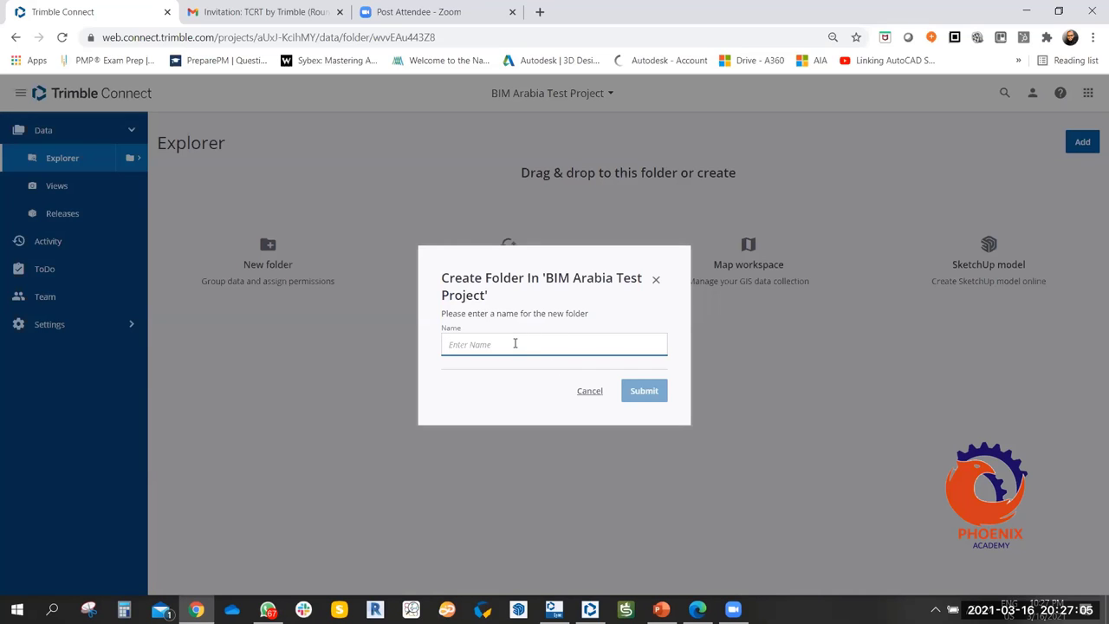
pyautogui.click(448, 391)
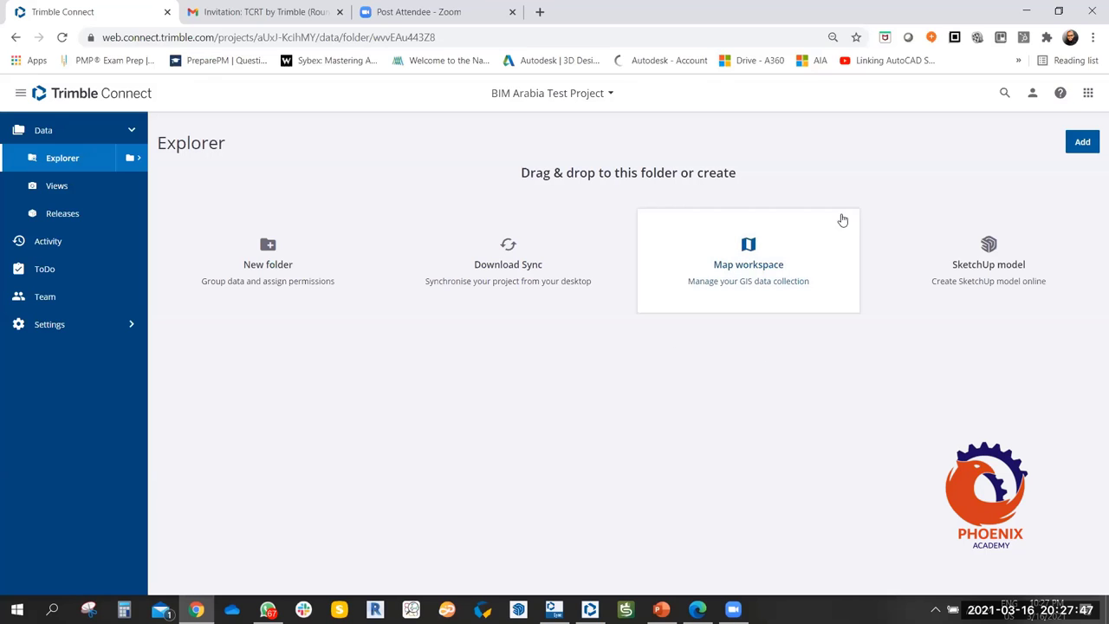
# Start a new map workspace for the project, name it, and advance to the location step
pyautogui.click(754, 260)
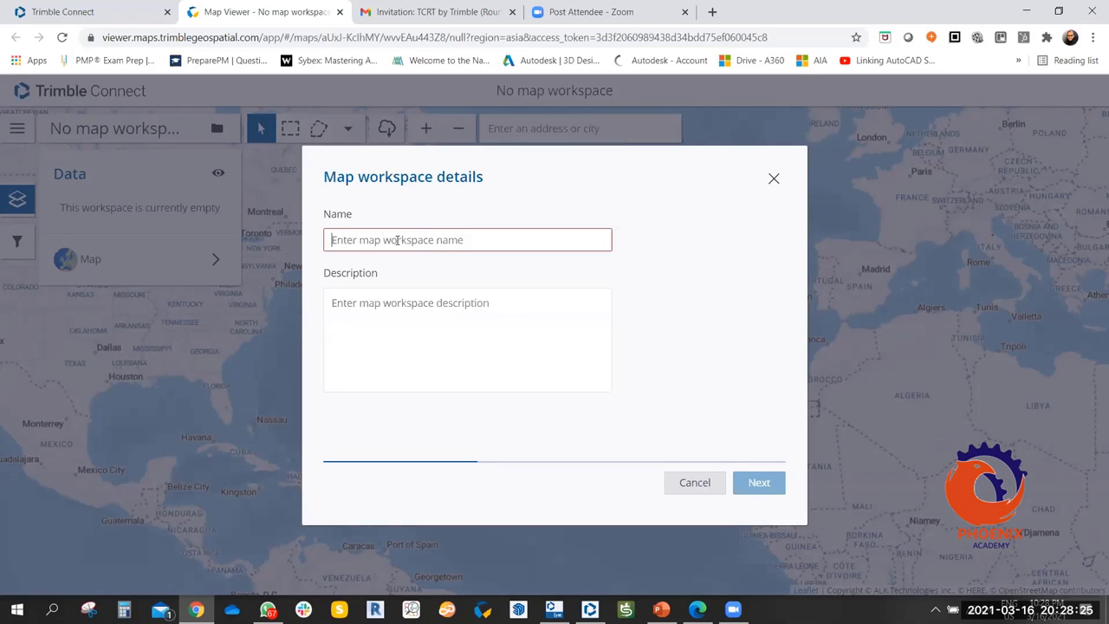
pyautogui.write('BIM Arabia Lo')
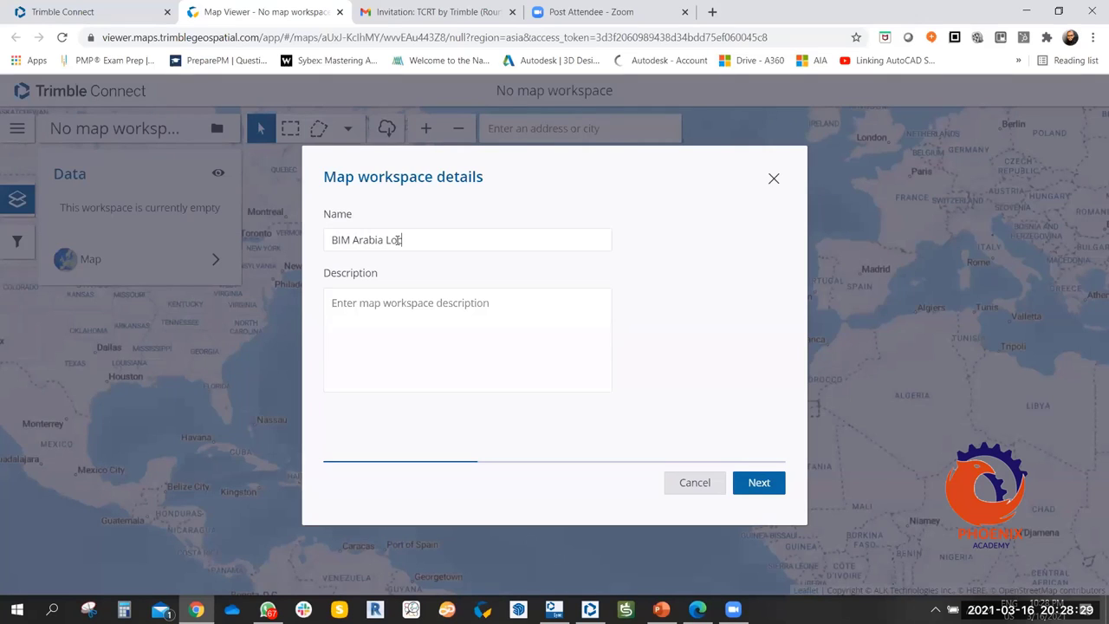
pyautogui.write('ation')
pyautogui.write('Test Lo')
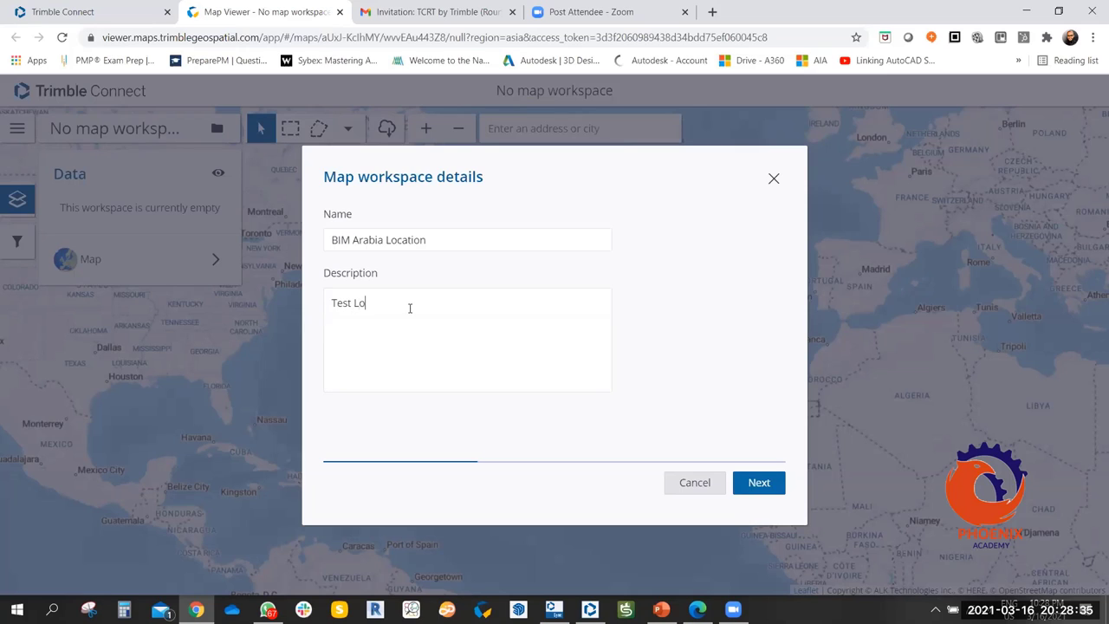
pyautogui.write('tion')
pyautogui.click(759, 483)
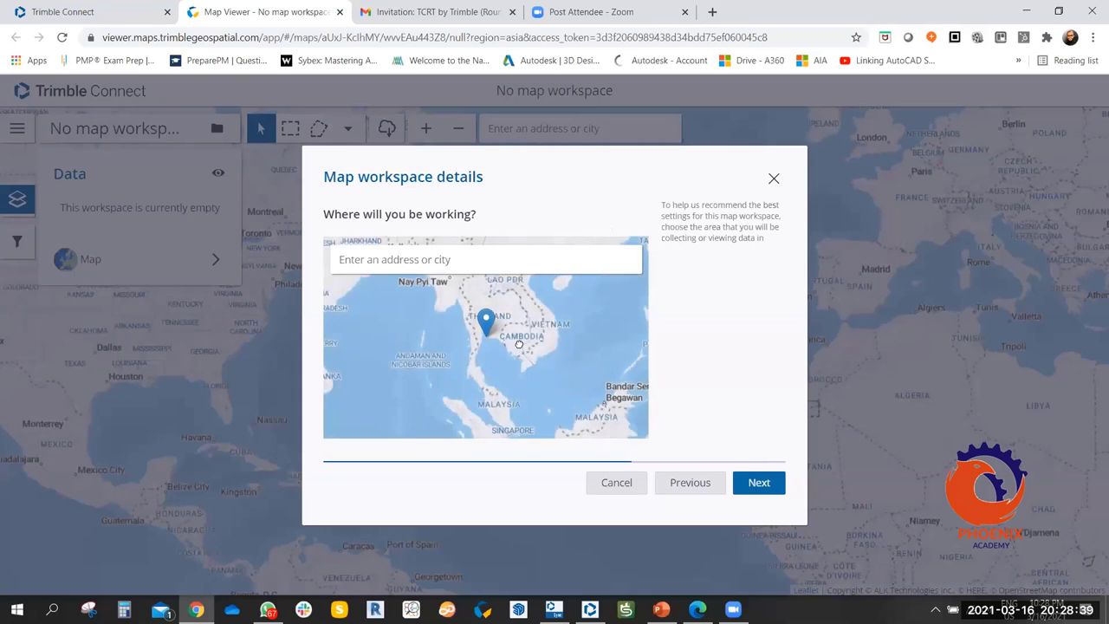
# Set the workspace's working location to Dubai, DU, AE, Dubai
pyautogui.moveTo(518, 344); pyautogui.dragTo(450, 302)
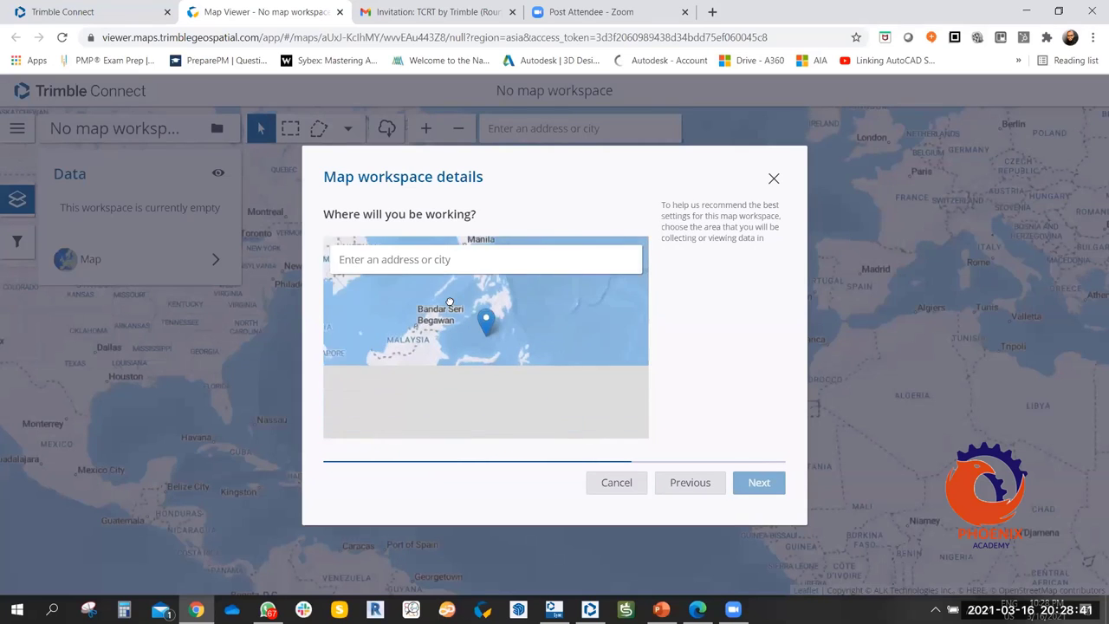
pyautogui.moveTo(488, 347); pyautogui.dragTo(419, 309)
pyautogui.moveTo(502, 342); pyautogui.dragTo(317, 321)
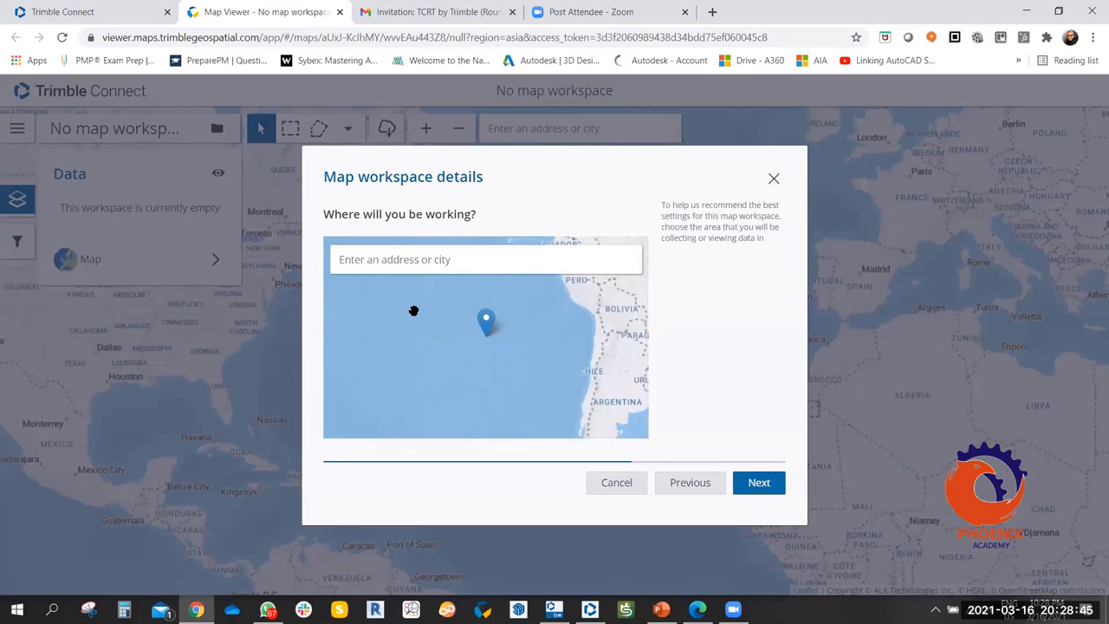
pyautogui.moveTo(413, 310); pyautogui.dragTo(372, 282)
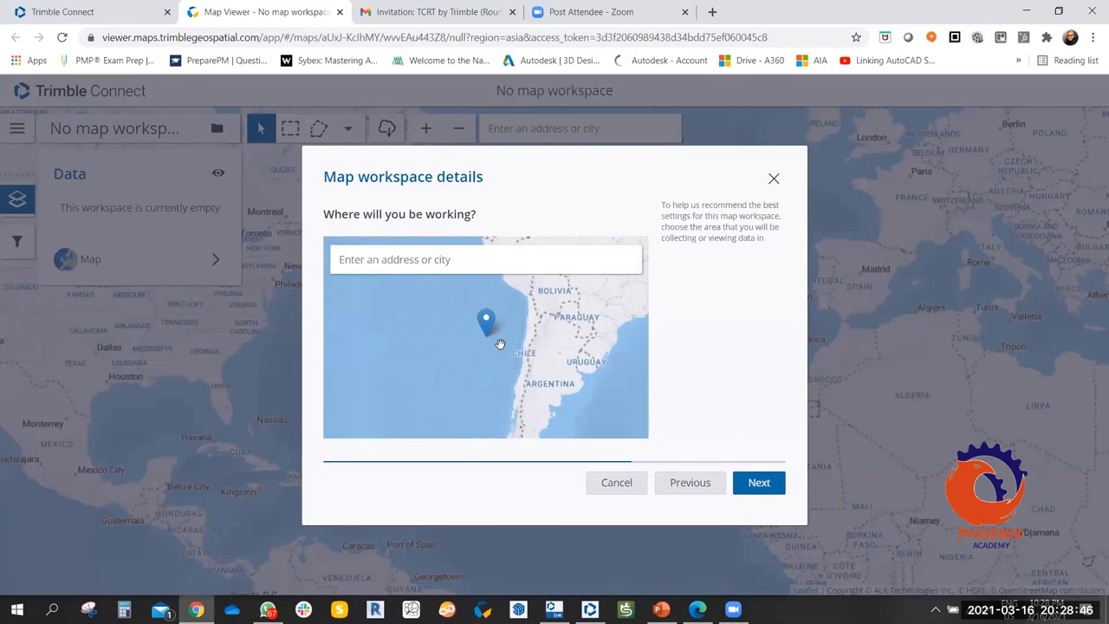
pyautogui.click(396, 263)
pyautogui.write('Duabi')
pyautogui.moveTo(396, 263); pyautogui.dragTo(257, 266)
pyautogui.write('Dub')
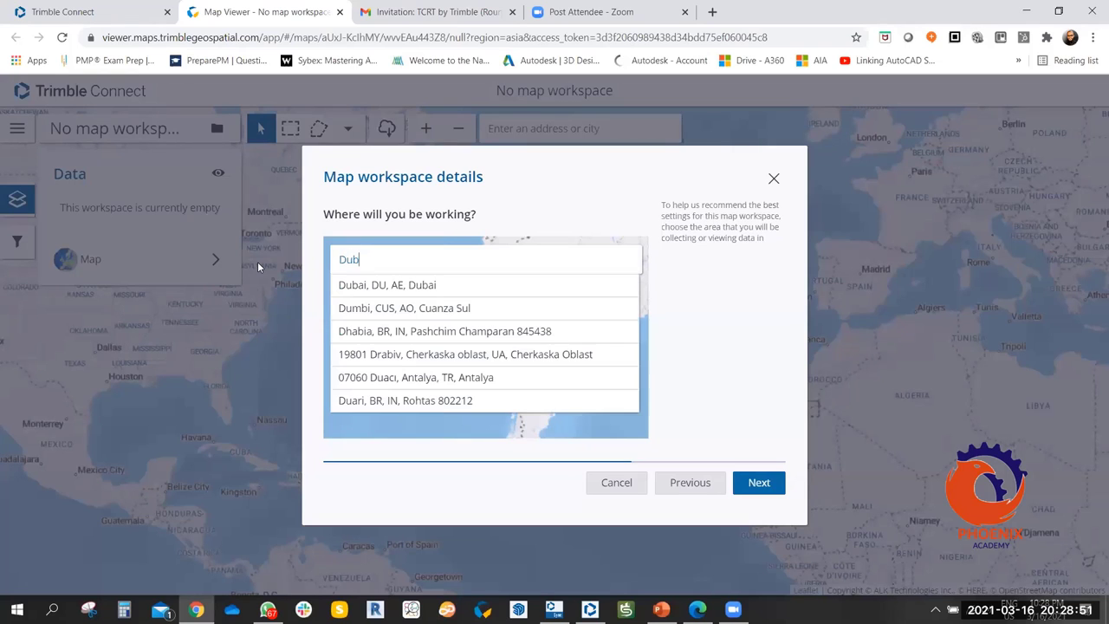
pyautogui.write('ai')
pyautogui.click(383, 285)
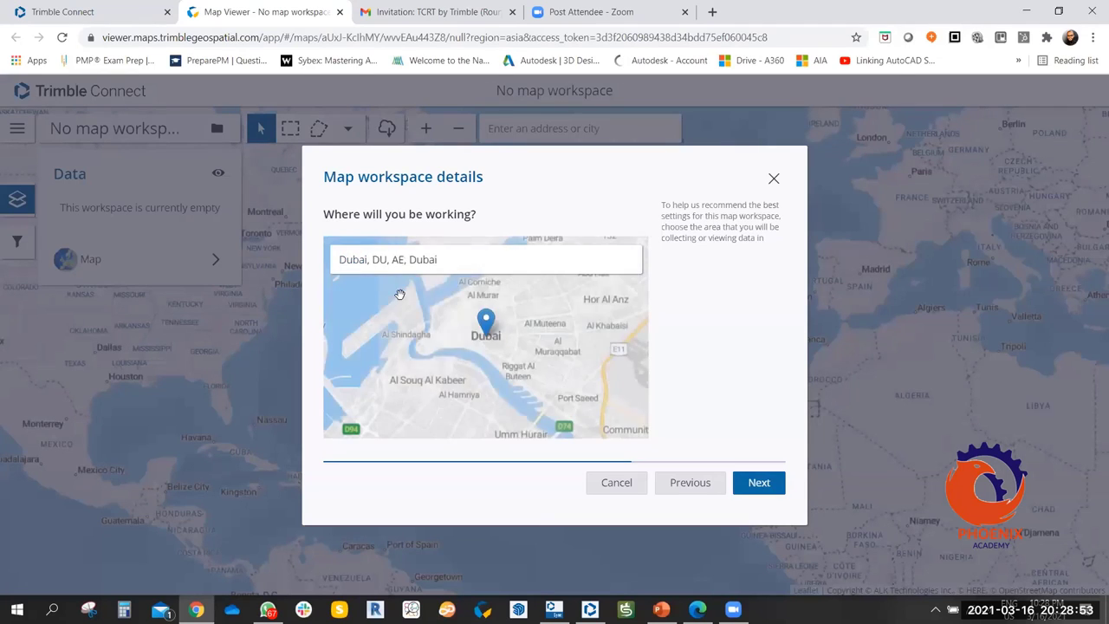
# Use Geographic (Latitude/Longitude) coordinates and keep feature heights stored in Meters
pyautogui.click(772, 482)
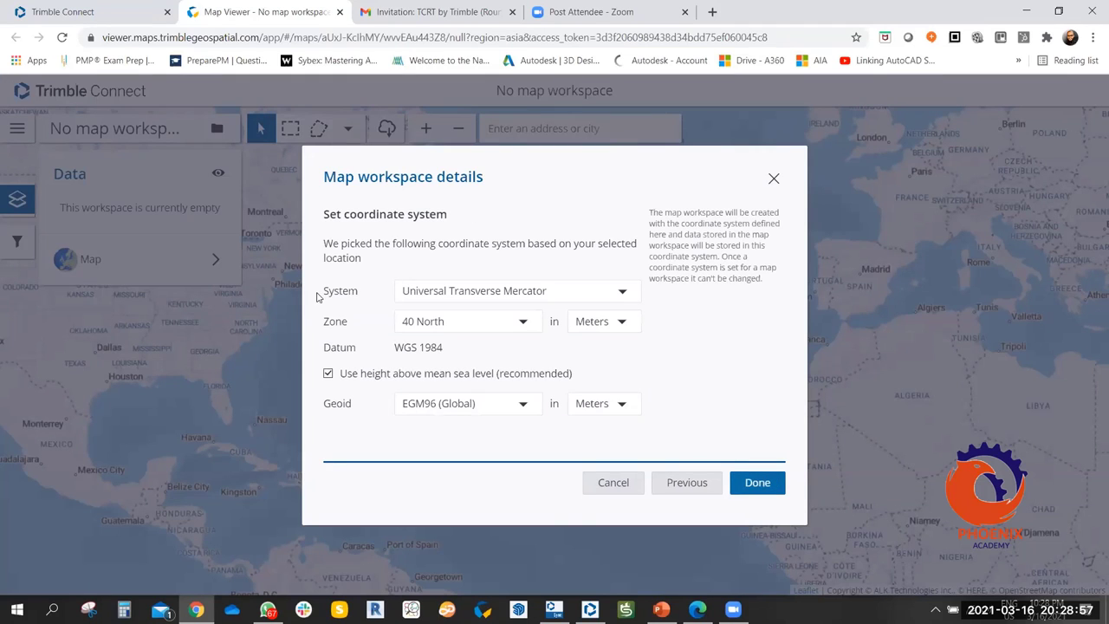
pyautogui.click(629, 295)
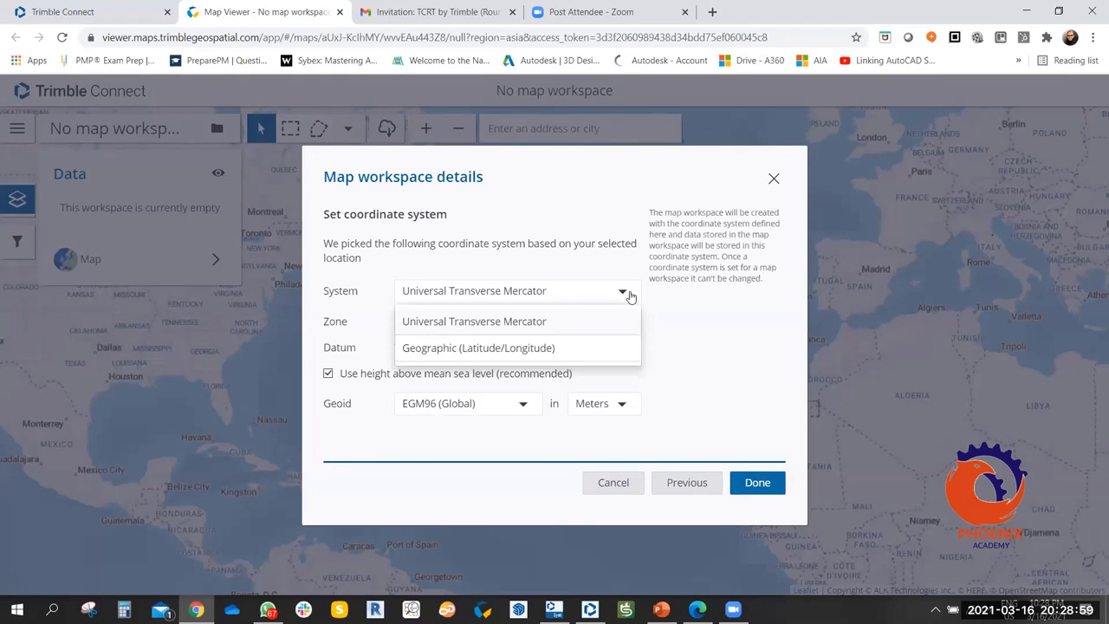
pyautogui.click(538, 347)
pyautogui.scroll(-1, 476, 364)
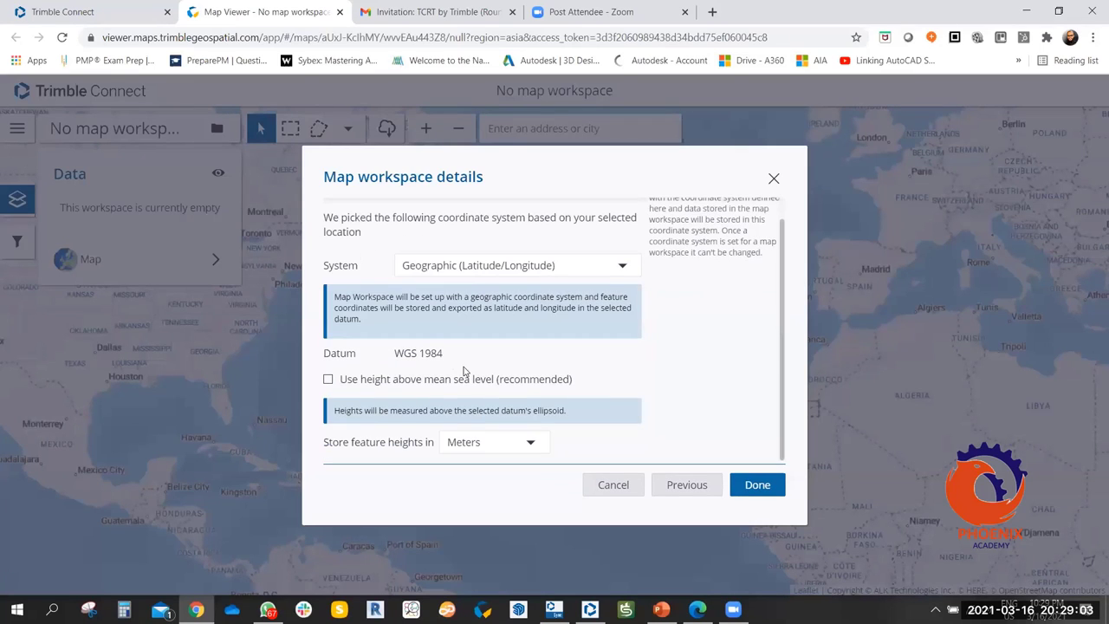
pyautogui.click(532, 444)
pyautogui.click(532, 444)
# Finish the BIM Arabia Location map workspace, then launch a new SketchUp model from Explorer
pyautogui.click(755, 484)
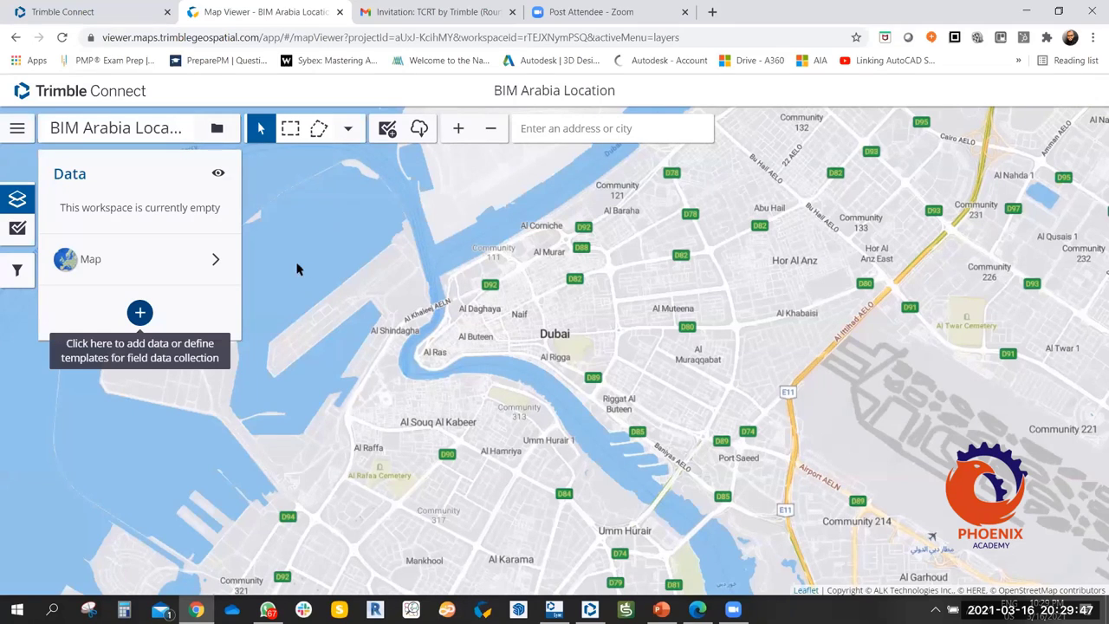
pyautogui.click(105, 7)
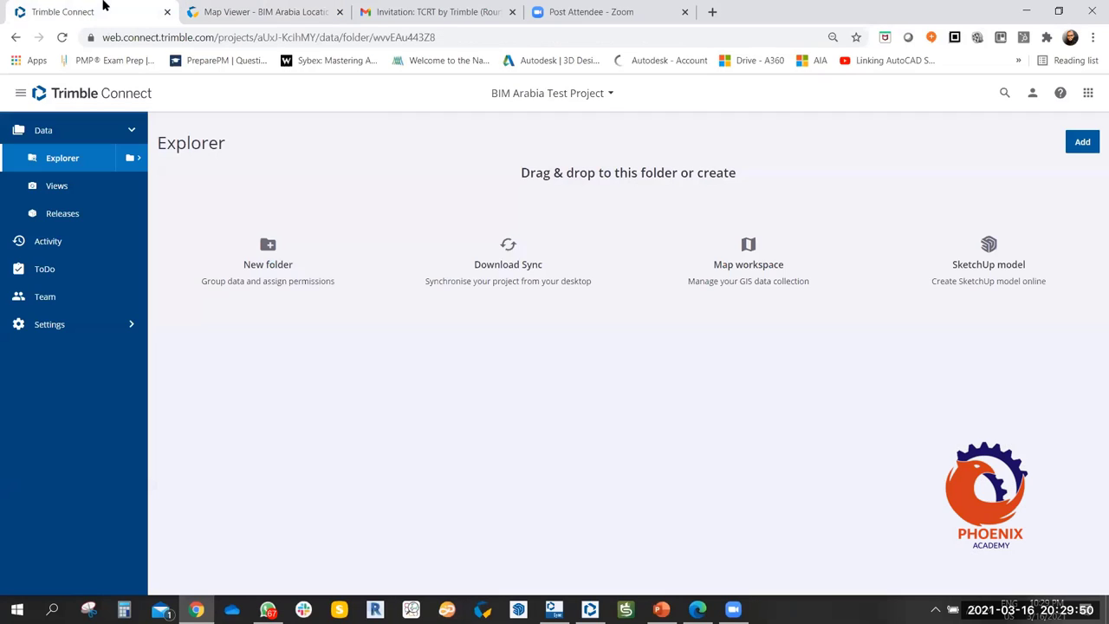
pyautogui.click(991, 265)
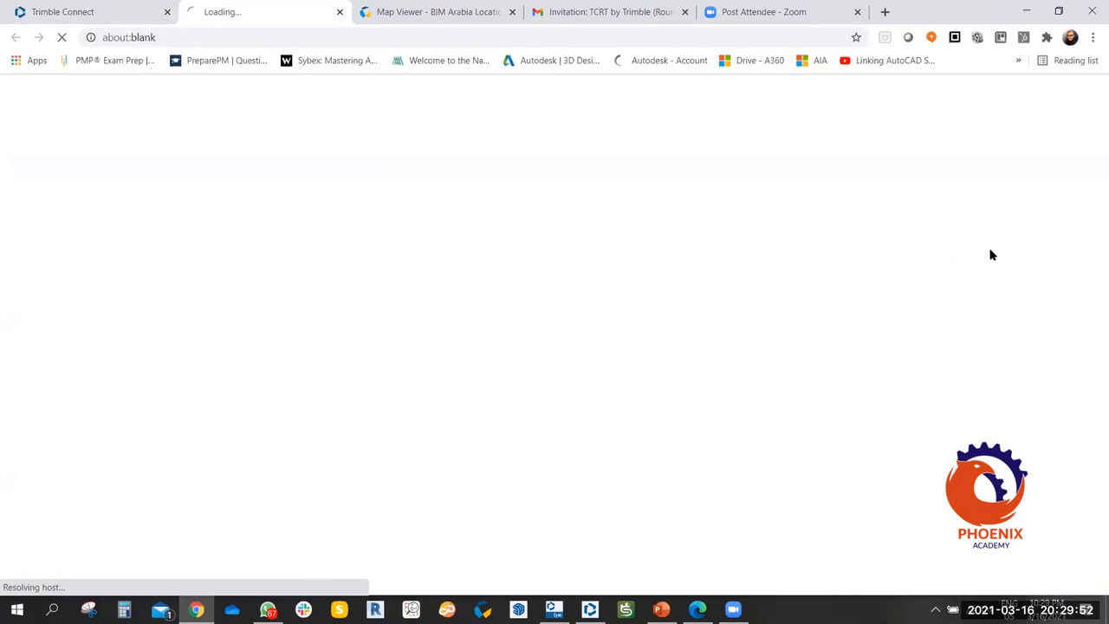
pyautogui.click(111, 19)
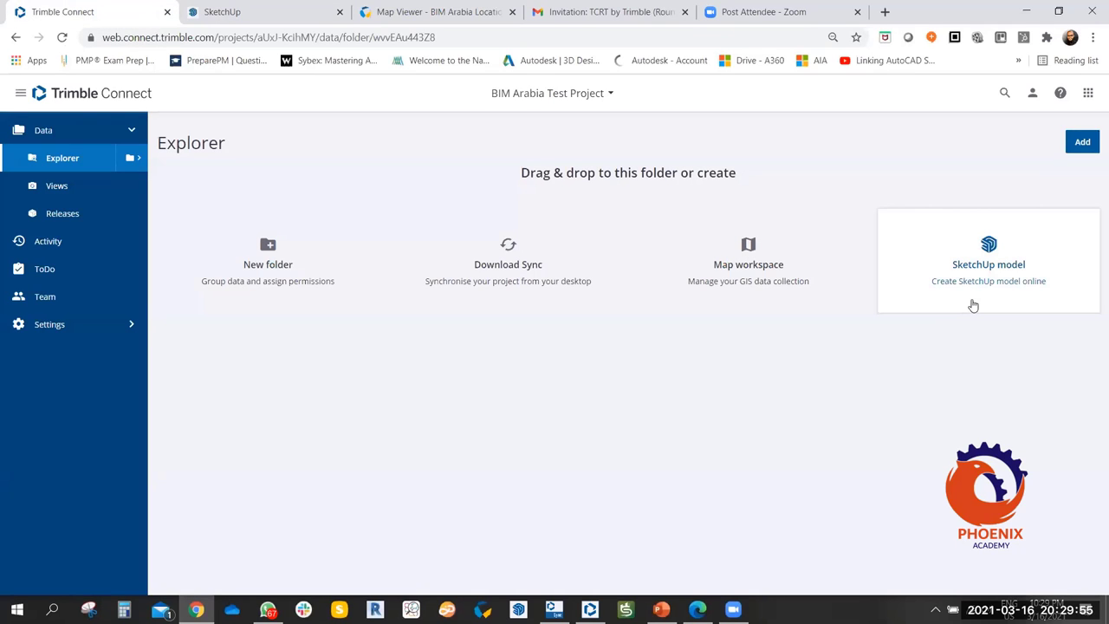
pyautogui.click(308, 13)
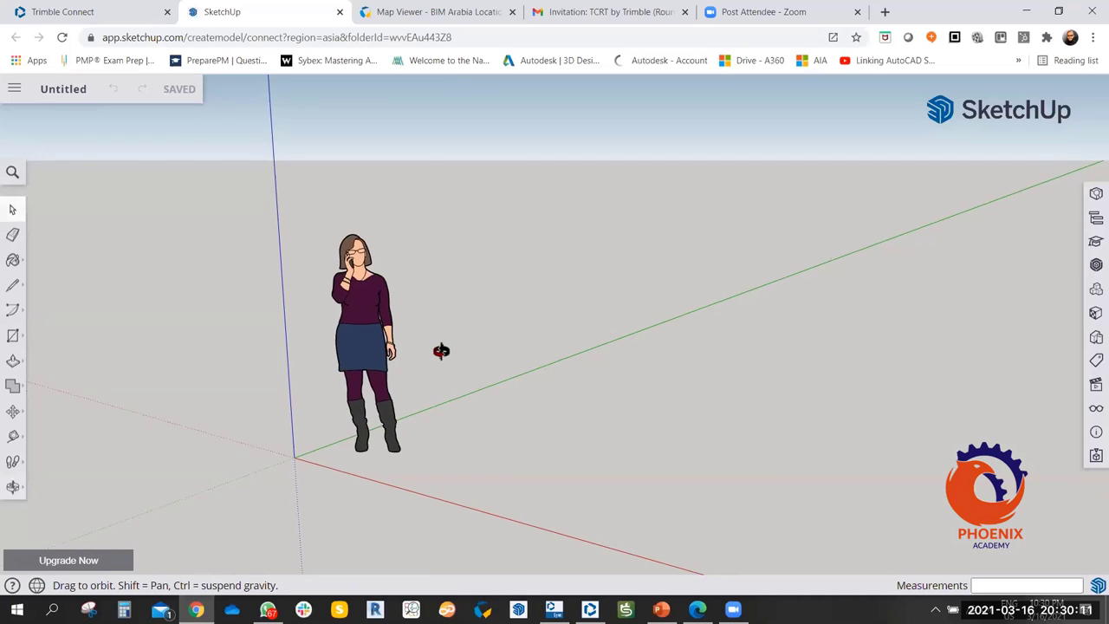
# Orbit the view around the default figure in the untitled SketchUp model
pyautogui.moveTo(594, 338)
pyautogui.mouseDown()
pyautogui.moveTo(467, 325)
pyautogui.moveTo(479, 343)
pyautogui.moveTo(467, 341)
pyautogui.mouseUp()
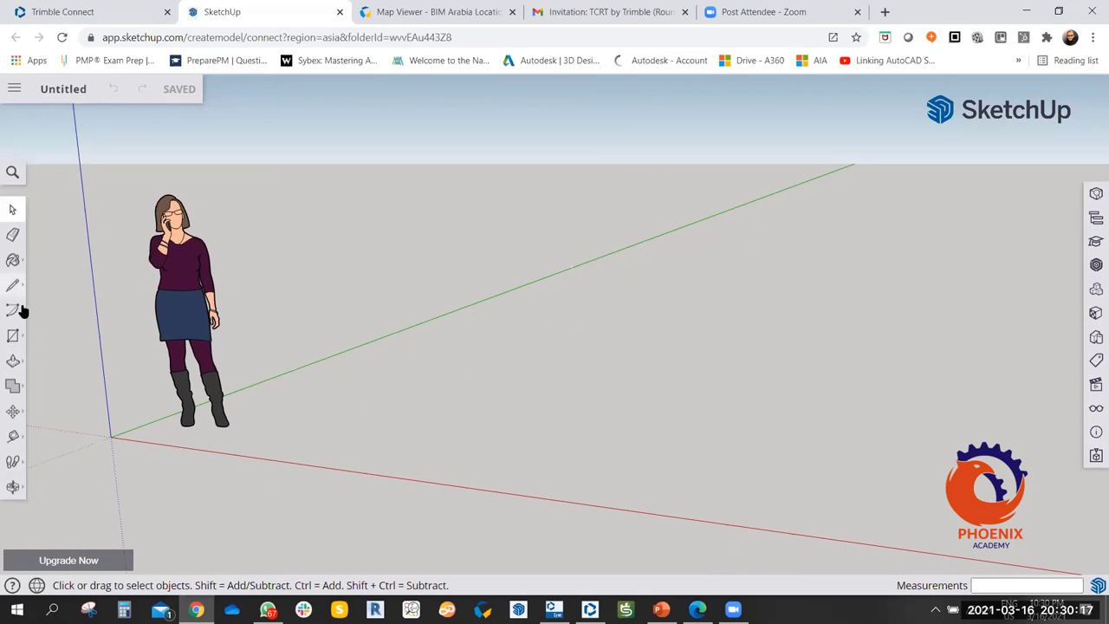
# Draw a rectangle on the ground beside the figure and push it up 2 1/2"
pyautogui.click(13, 336)
pyautogui.click(322, 422)
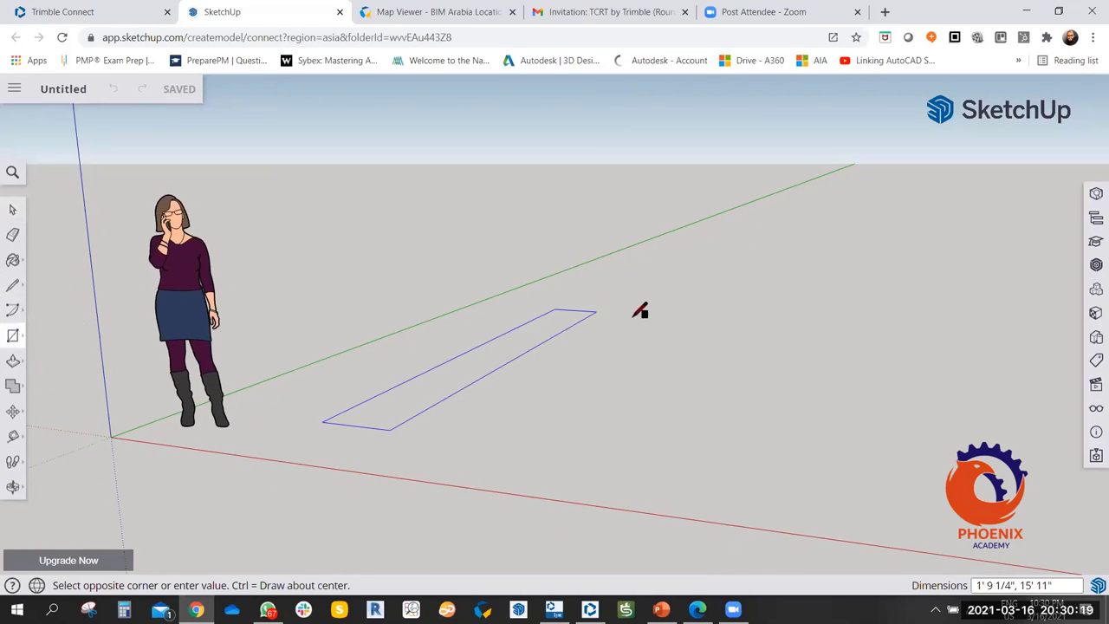
pyautogui.click(713, 338)
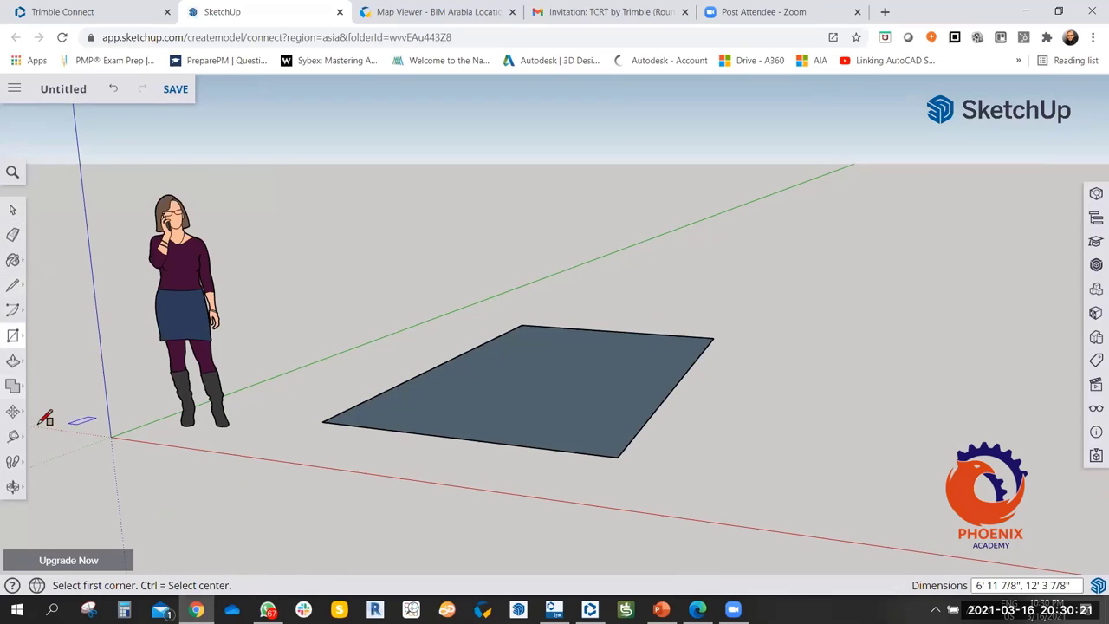
pyautogui.click(13, 361)
pyautogui.moveTo(424, 397); pyautogui.dragTo(425, 392)
pyautogui.click(426, 393)
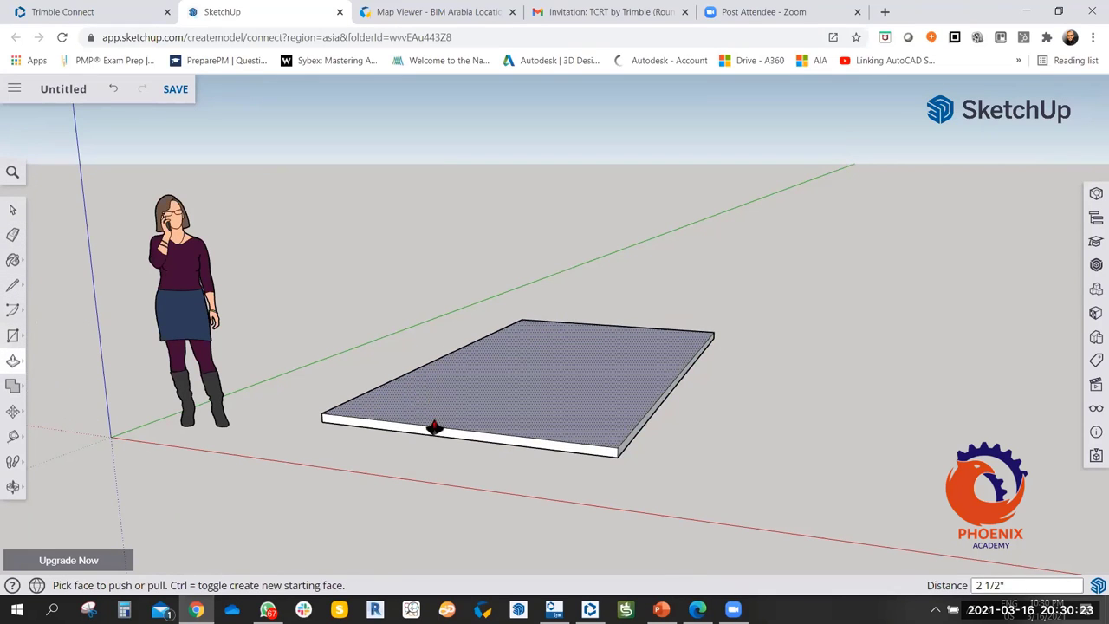
# Orbit around the new slab to inspect it from several angles
pyautogui.scroll(3, 433, 426)
pyautogui.moveTo(451, 436)
pyautogui.mouseDown()
pyautogui.moveTo(368, 362)
pyautogui.moveTo(378, 404)
pyautogui.moveTo(67, 272)
pyautogui.mouseUp()
pyautogui.press('p')
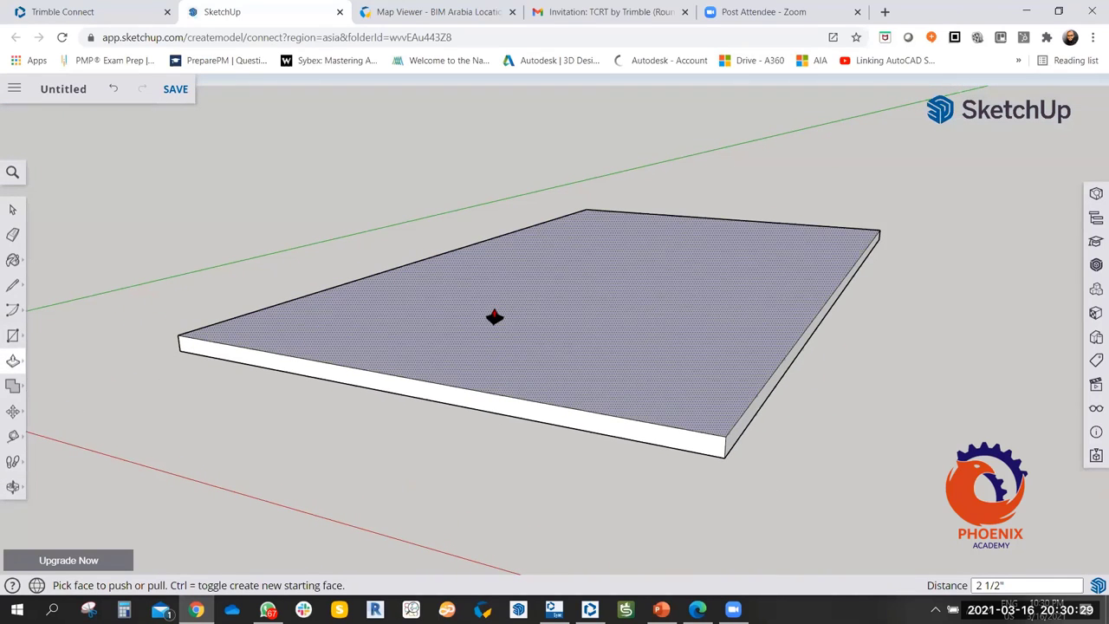
pyautogui.press('o')
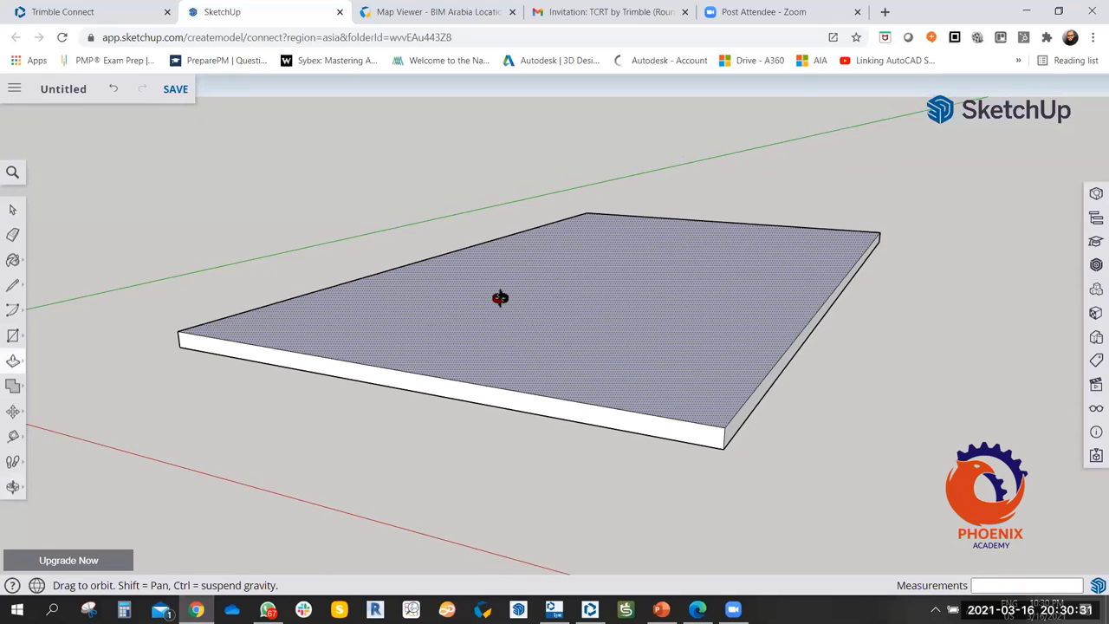
pyautogui.moveTo(497, 298)
pyautogui.mouseDown()
pyautogui.moveTo(497, 320)
pyautogui.moveTo(541, 304)
pyautogui.mouseUp()
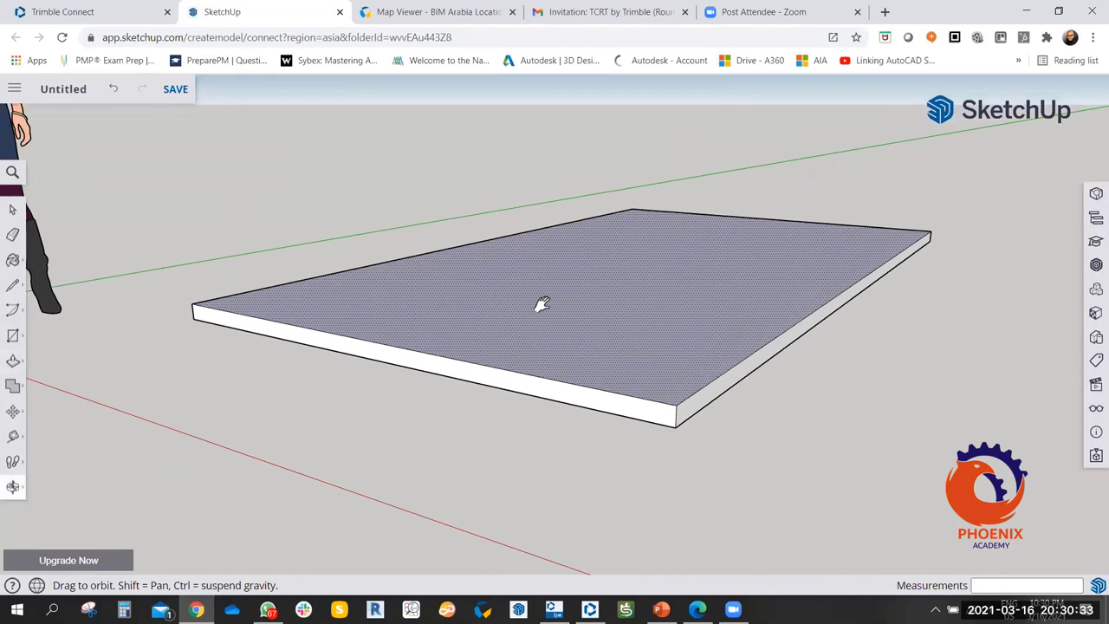
pyautogui.press('p')
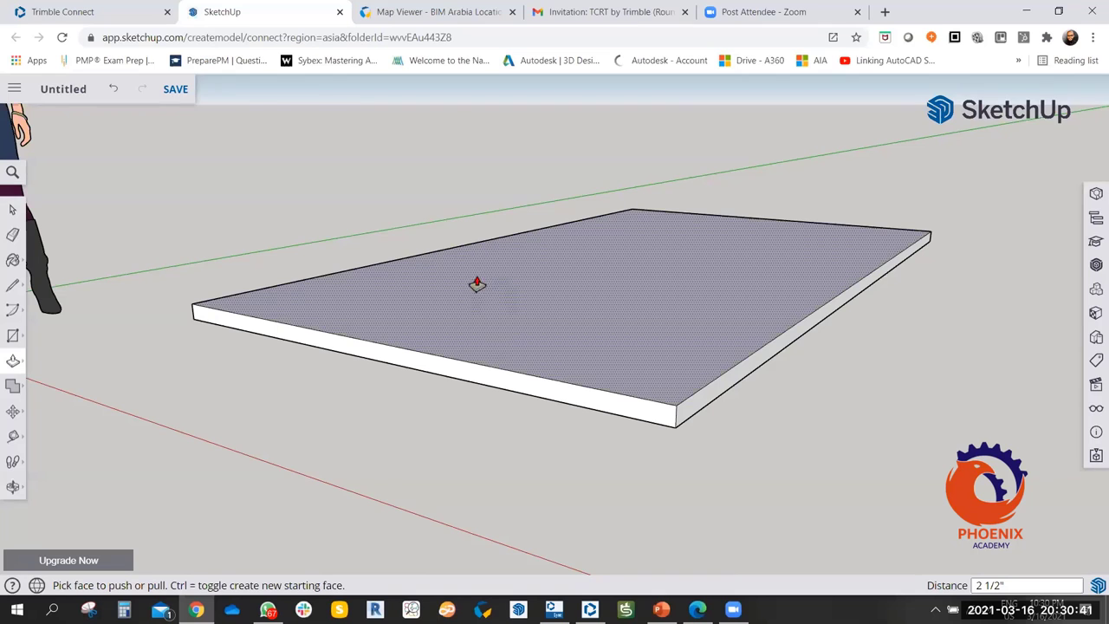
pyautogui.scroll(-2, 463, 281)
pyautogui.moveTo(479, 264); pyautogui.dragTo(499, 300)
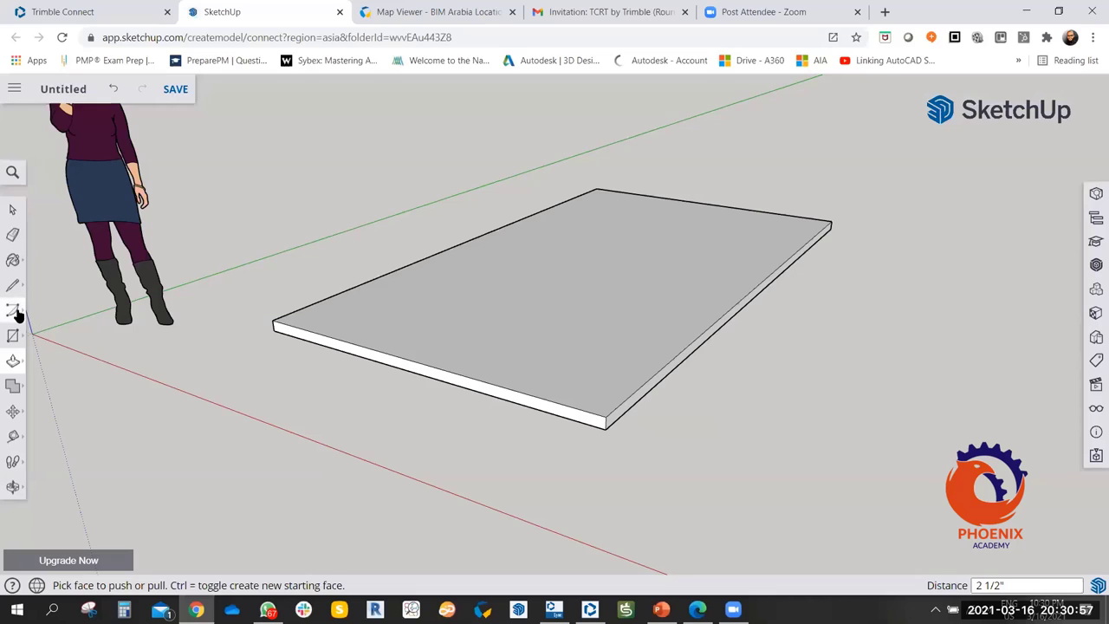
# Offset the slab's top face edges inward by about 1 3/16"
pyautogui.click(15, 312)
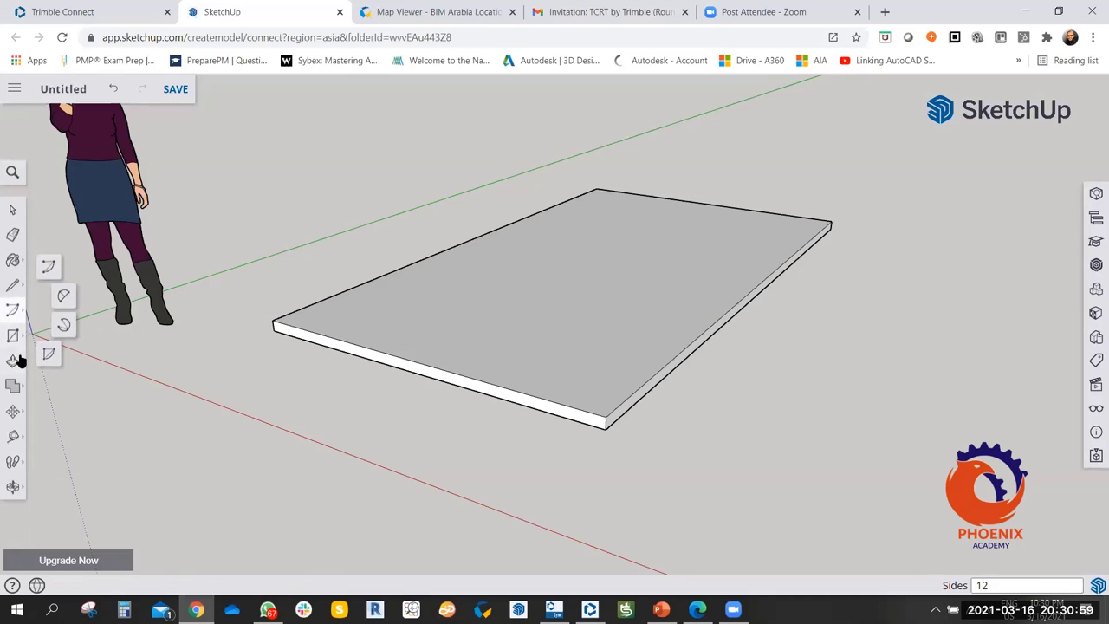
pyautogui.click(17, 365)
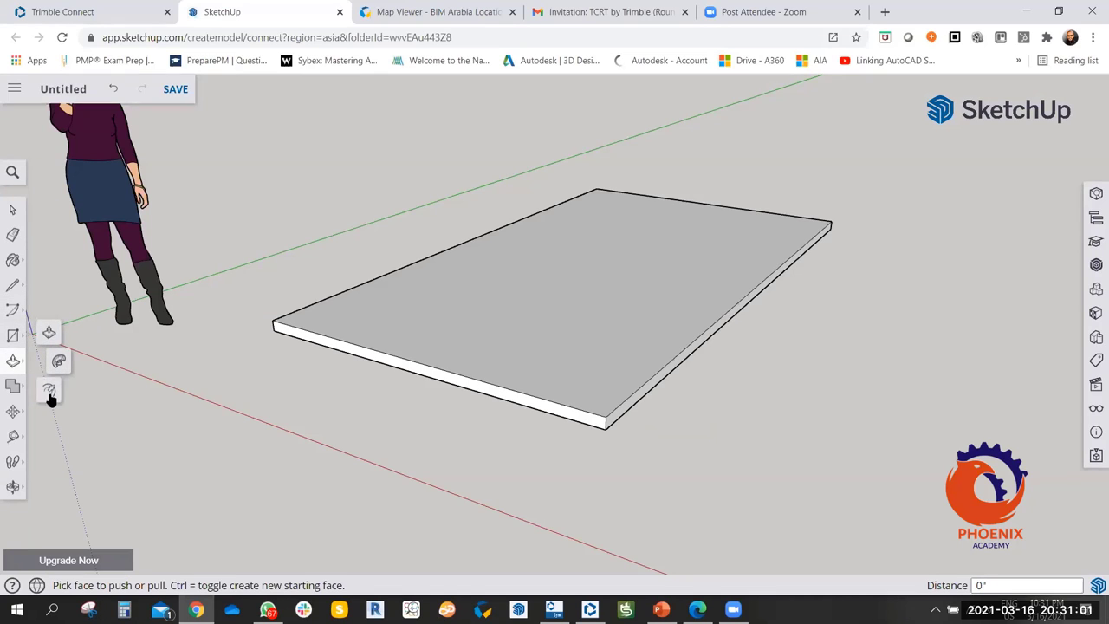
pyautogui.click(49, 390)
pyautogui.click(392, 271)
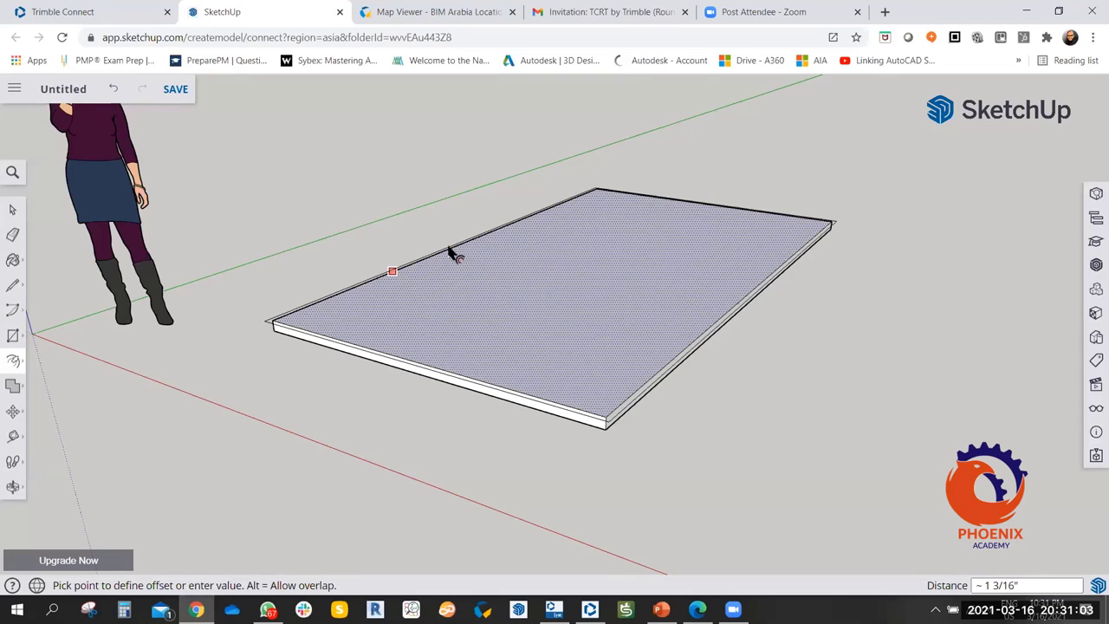
pyautogui.click(441, 257)
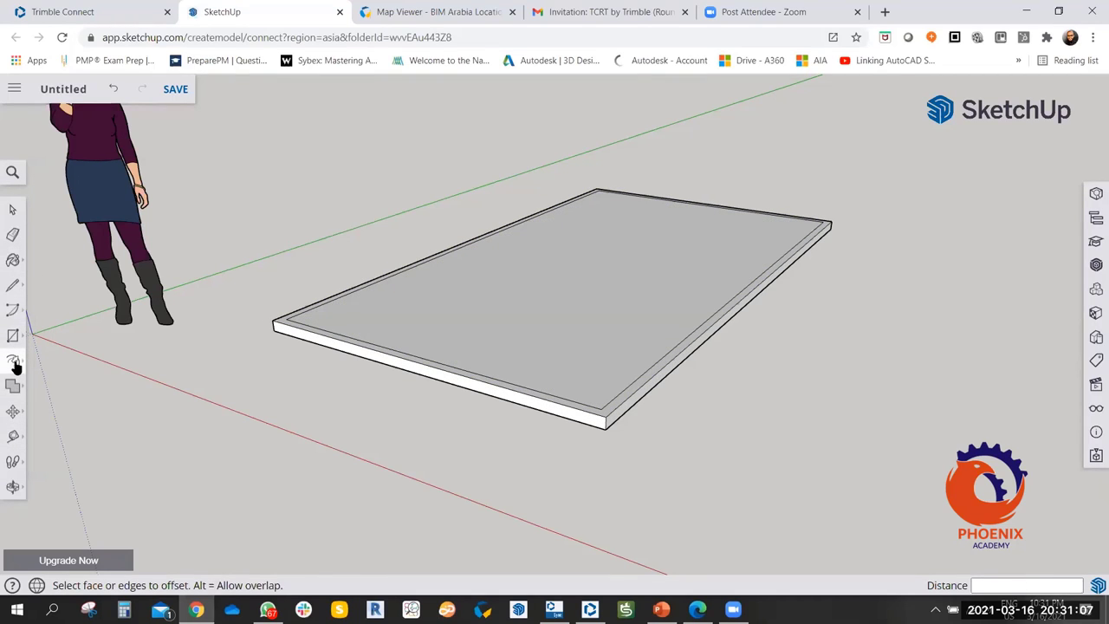
# Pull the inset top face up into a box about 2' 9 1/4" tall
pyautogui.click(453, 322)
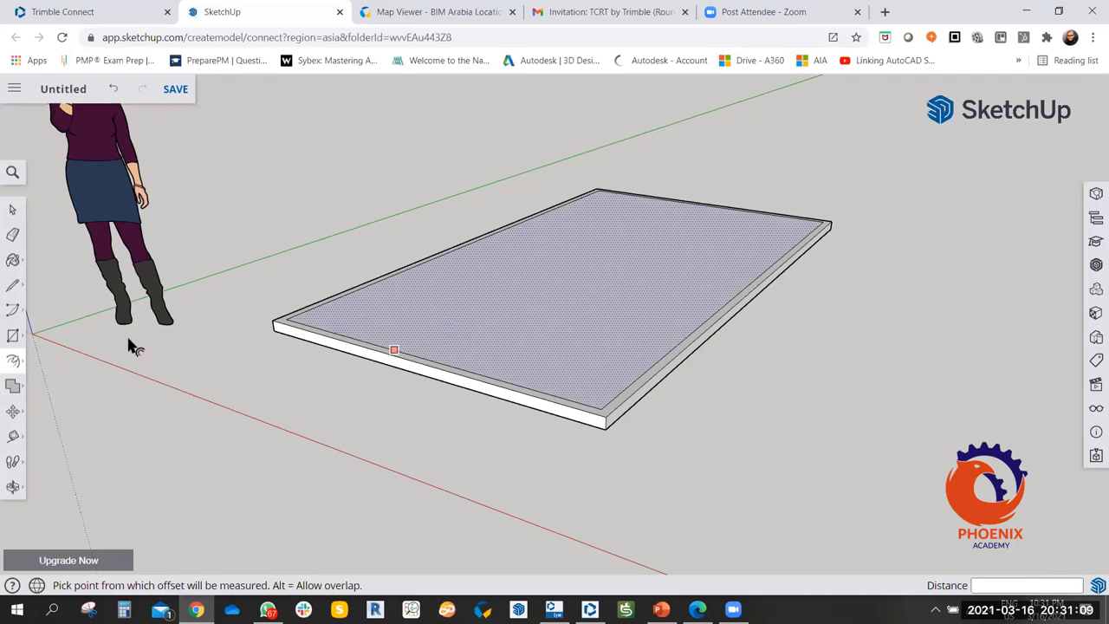
pyautogui.press('Escape')
pyautogui.click(13, 361)
pyautogui.click(51, 334)
pyautogui.click(468, 273)
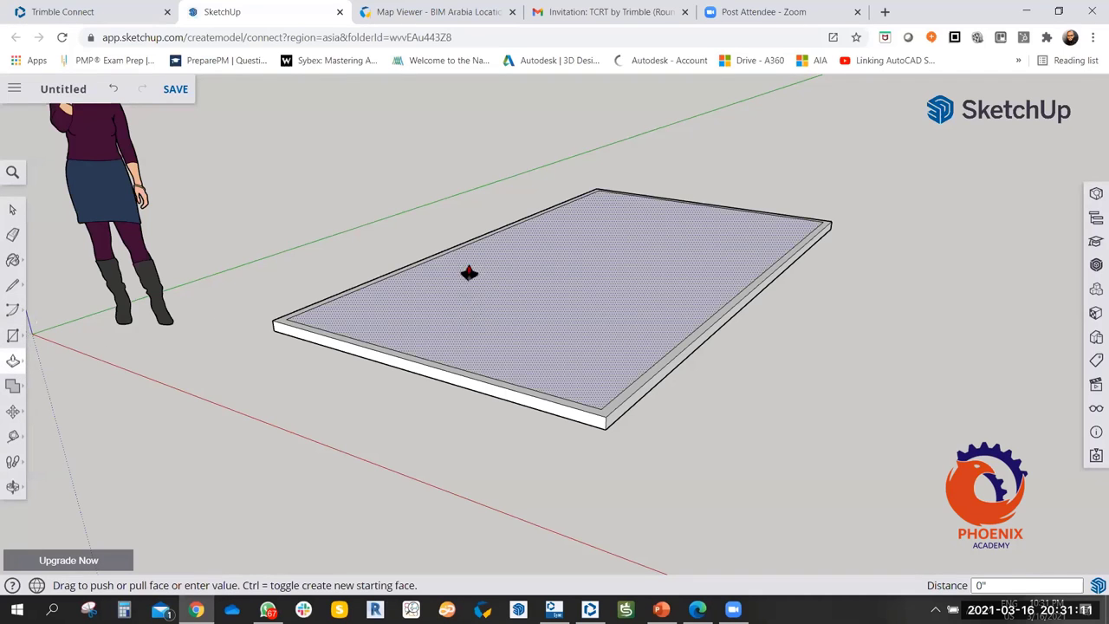
pyautogui.click(470, 168)
# Orbit around the raised box to check the narrow ledge at its base
pyautogui.moveTo(700, 318)
pyautogui.mouseDown()
pyautogui.moveTo(716, 396)
pyautogui.moveTo(681, 379)
pyautogui.mouseUp()
pyautogui.scroll(-3, 721, 377)
pyautogui.scroll(-2, 733, 389)
pyautogui.press('p')
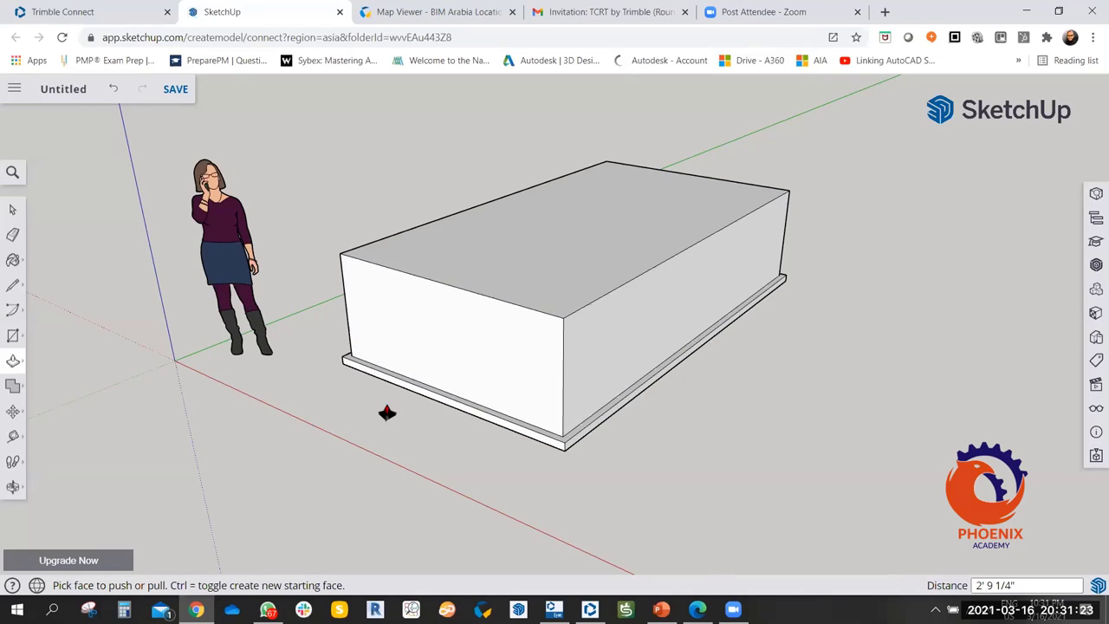
pyautogui.press('o')
pyautogui.moveTo(379, 401); pyautogui.dragTo(382, 397)
pyautogui.press('p')
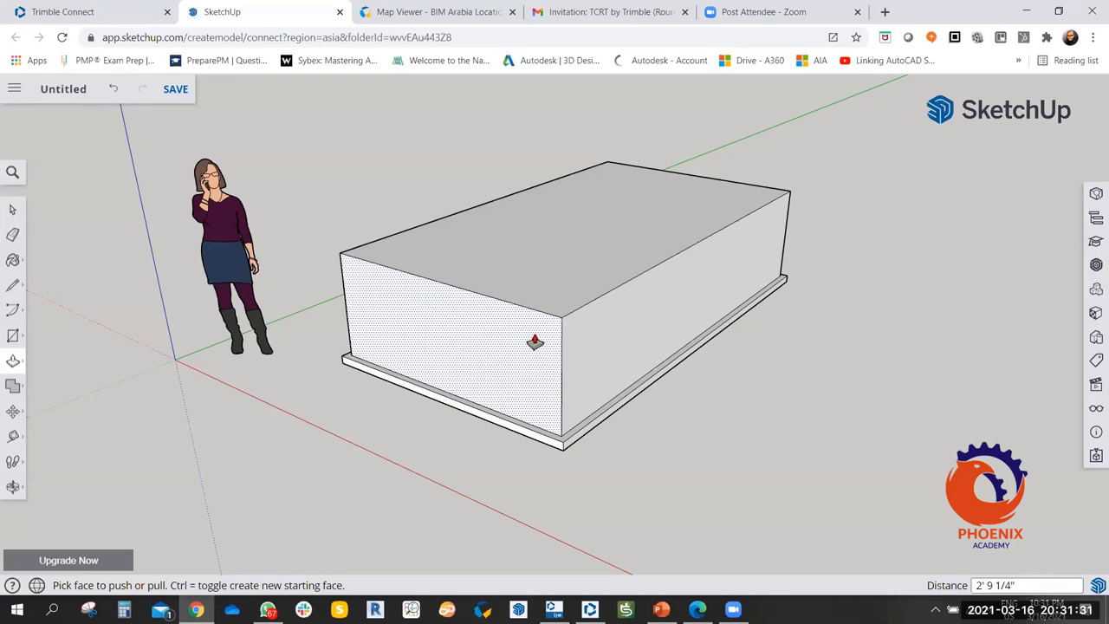
pyautogui.moveTo(771, 342); pyautogui.dragTo(694, 329)
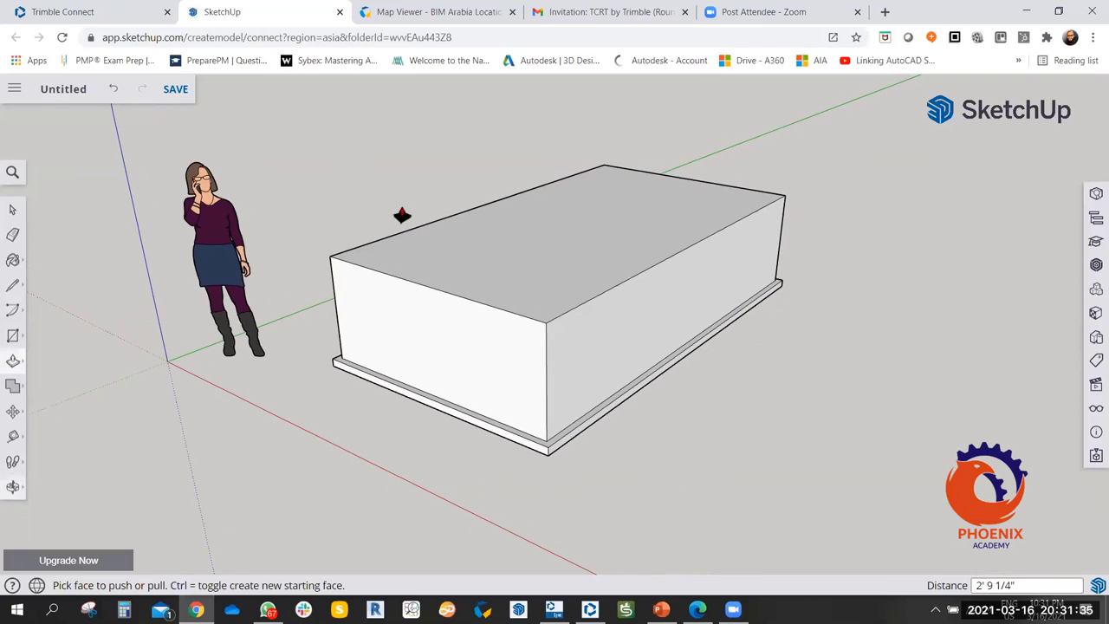
# Return to the project Explorer and choose Upload files from the Add menu
pyautogui.click(104, 16)
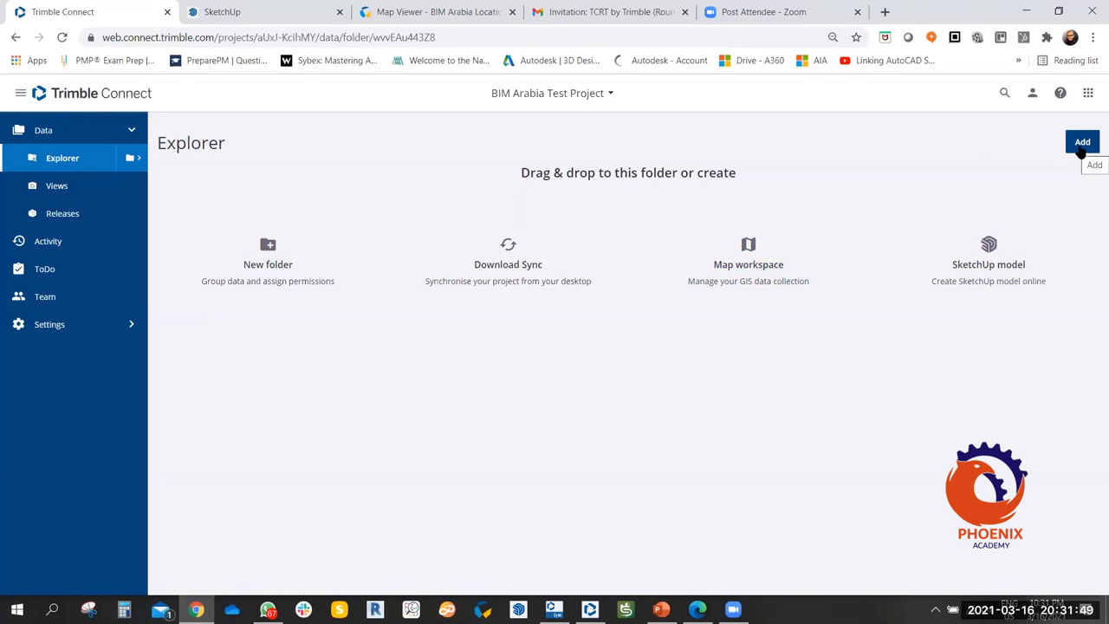
pyautogui.click(1080, 152)
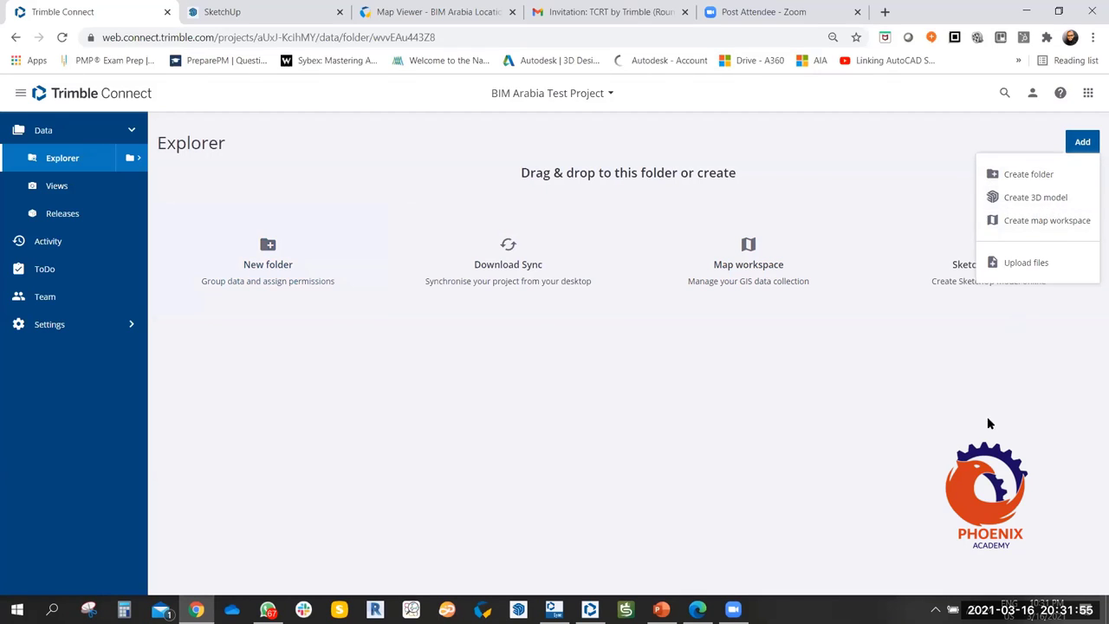
pyautogui.click(971, 179)
pyautogui.click(1088, 139)
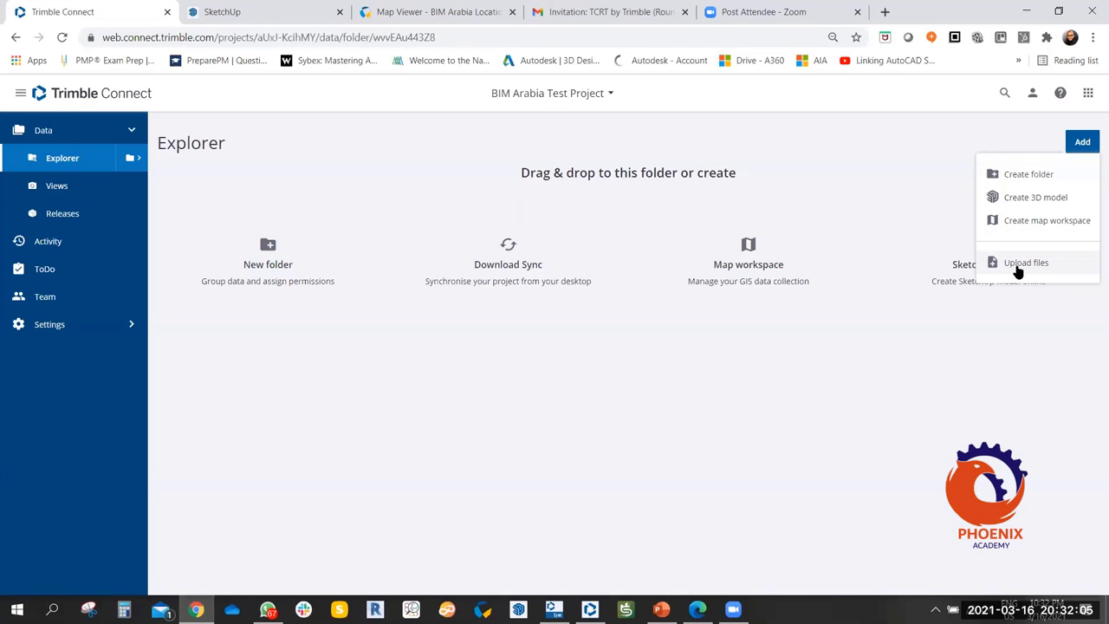
pyautogui.click(598, 372)
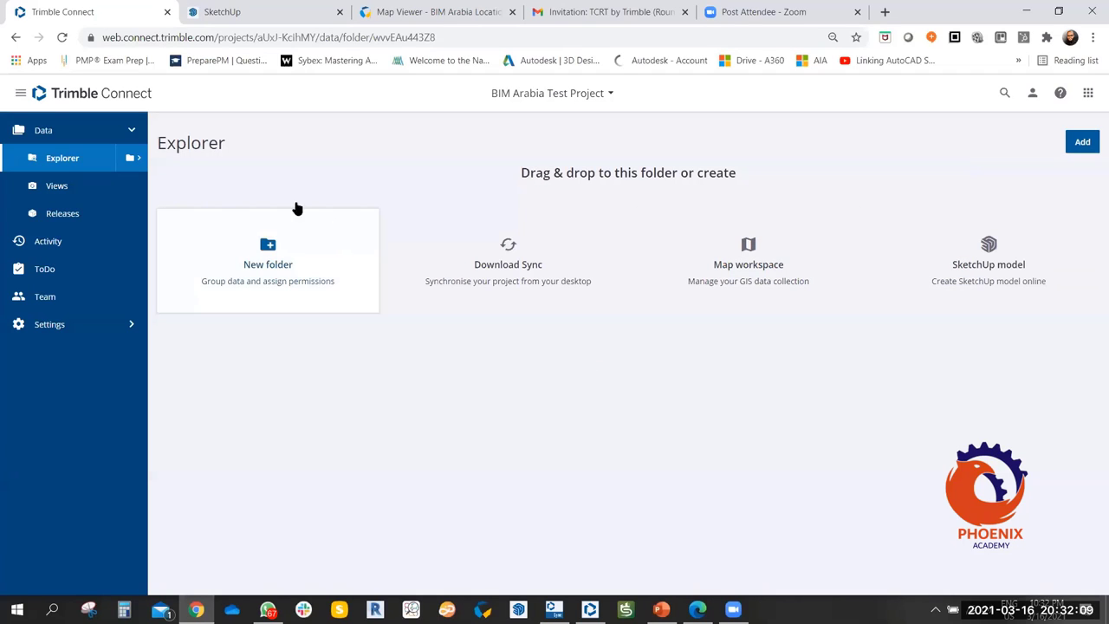
pyautogui.click(1082, 147)
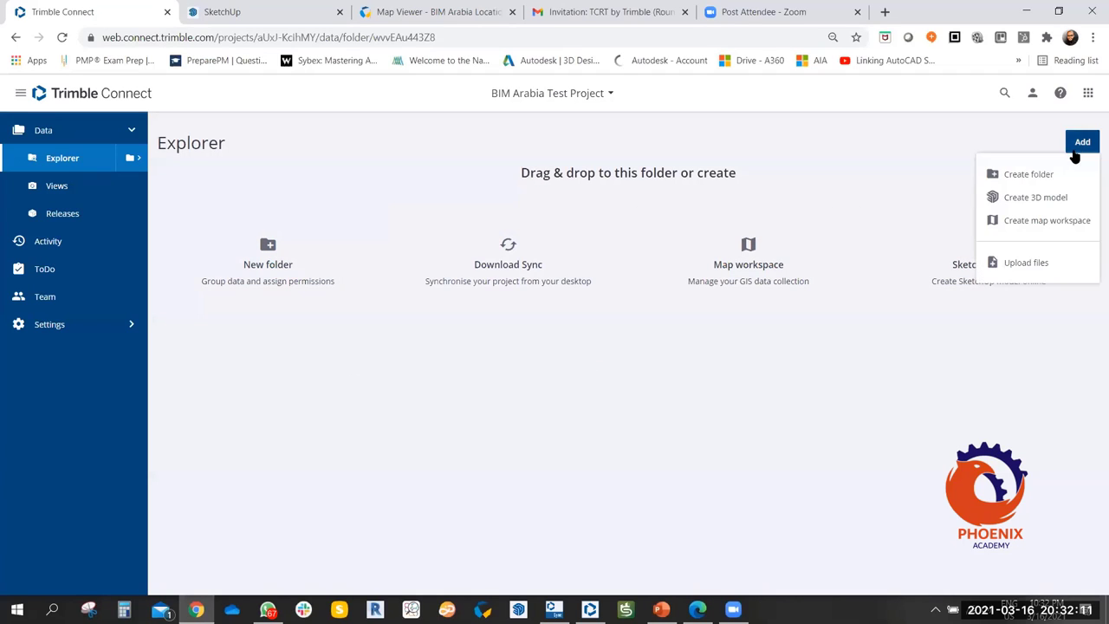
pyautogui.click(1020, 264)
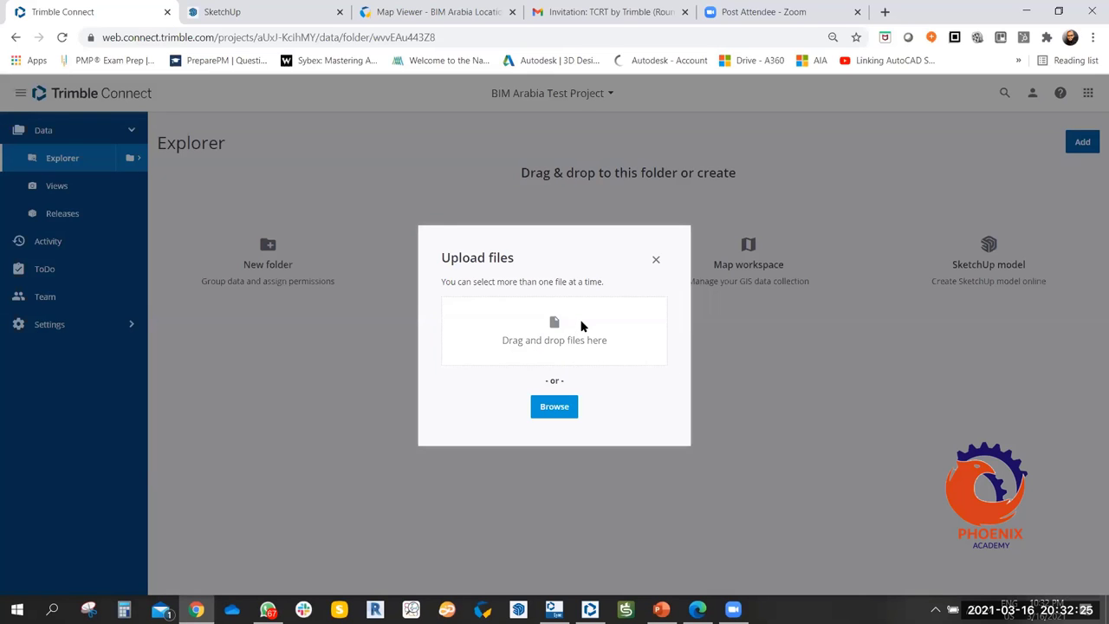
pyautogui.press('super+d')
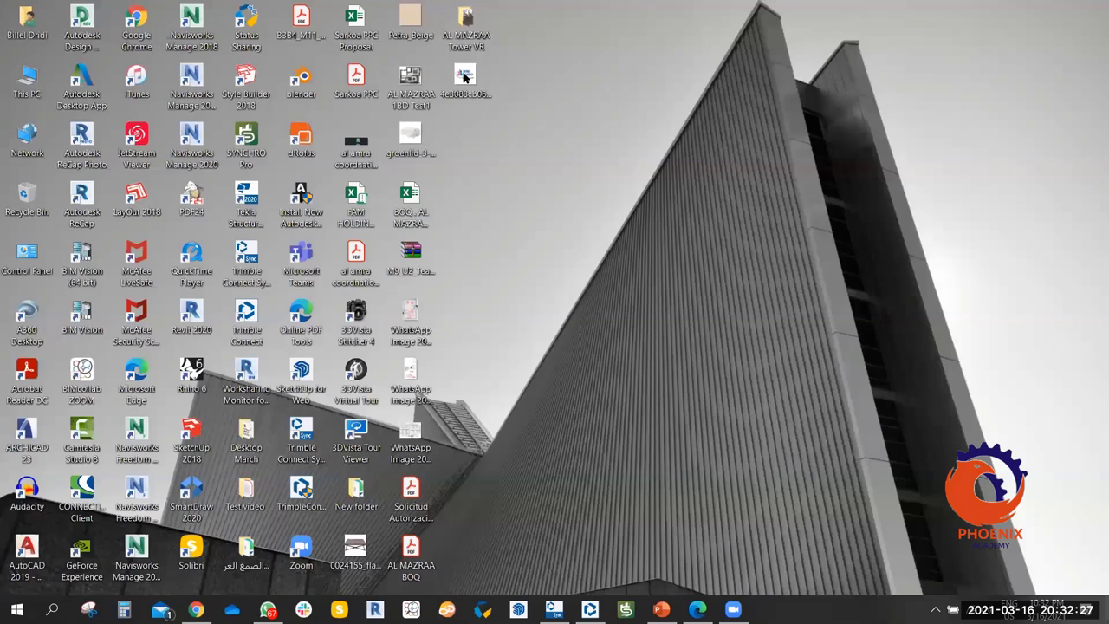
pyautogui.moveTo(465, 78); pyautogui.dragTo(581, 313)
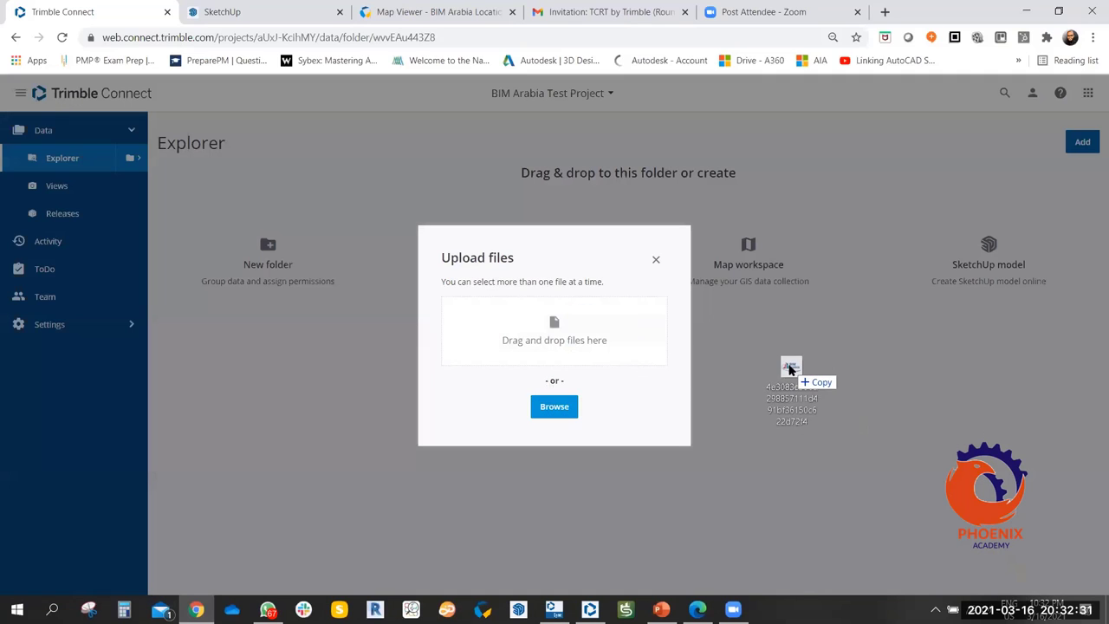
pyautogui.moveTo(581, 313); pyautogui.dragTo(793, 433)
pyautogui.press('super+d')
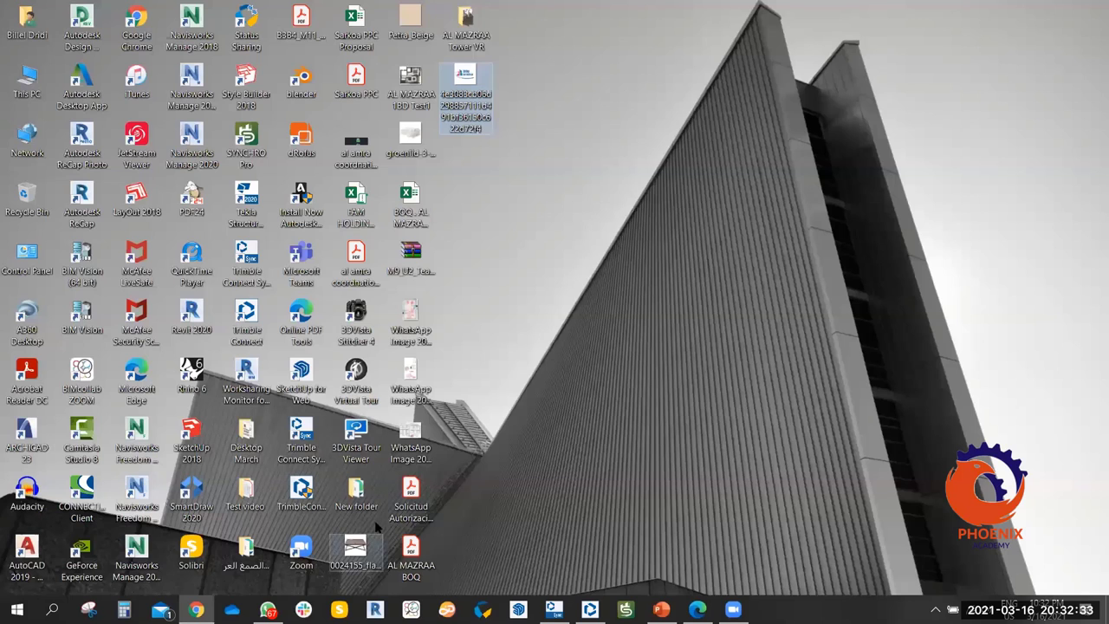
pyautogui.click(197, 609)
pyautogui.click(559, 405)
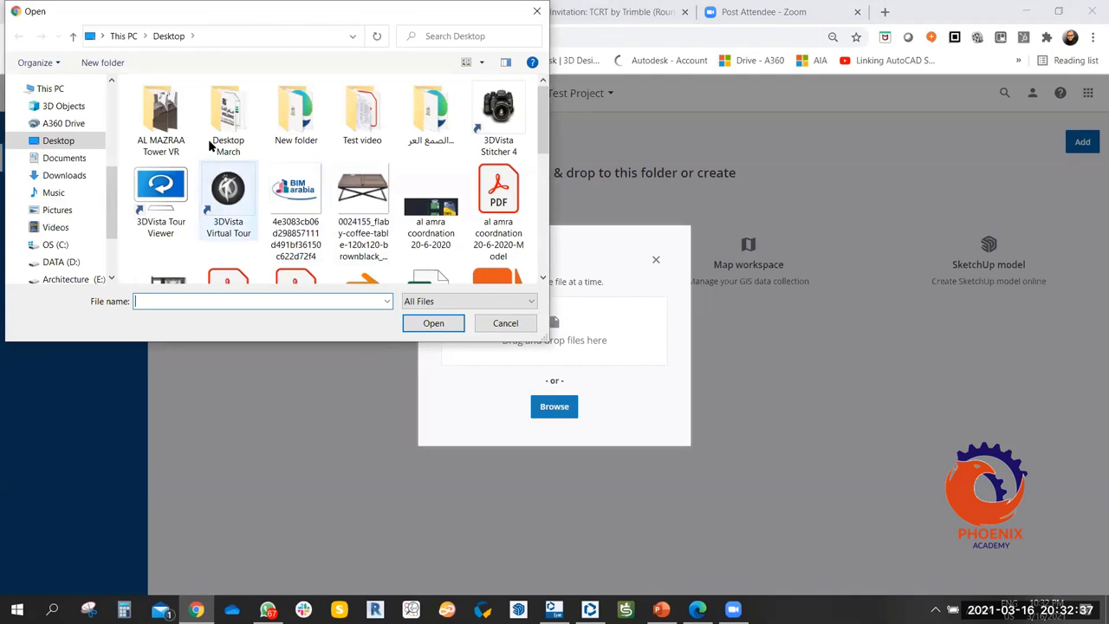
pyautogui.scroll(-3, 260, 191)
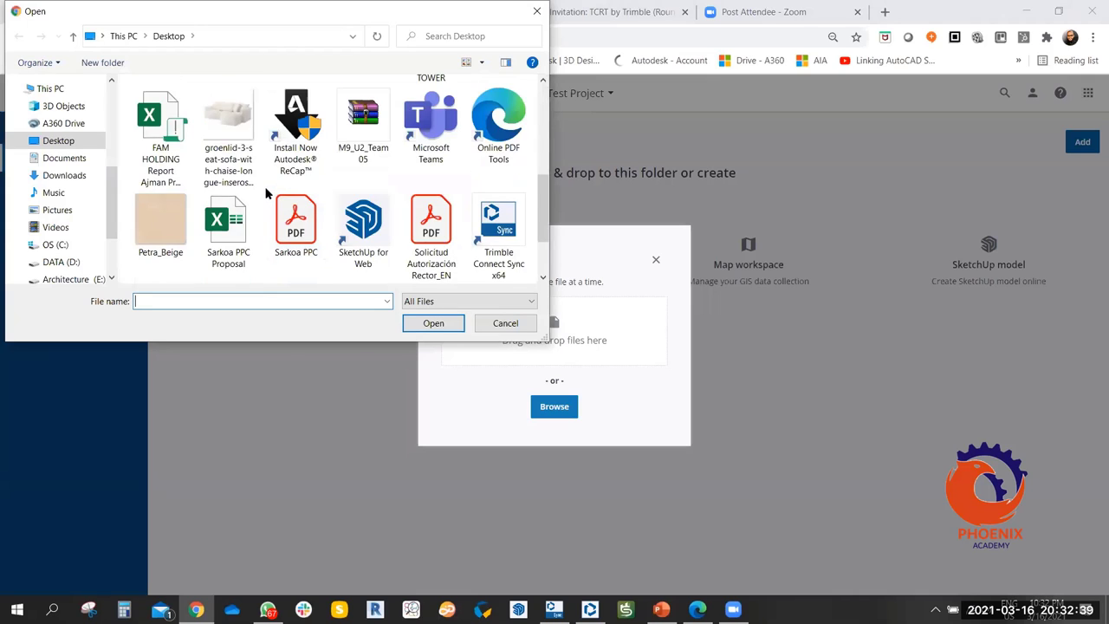
pyautogui.scroll(1, 264, 191)
pyautogui.scroll(2, 265, 191)
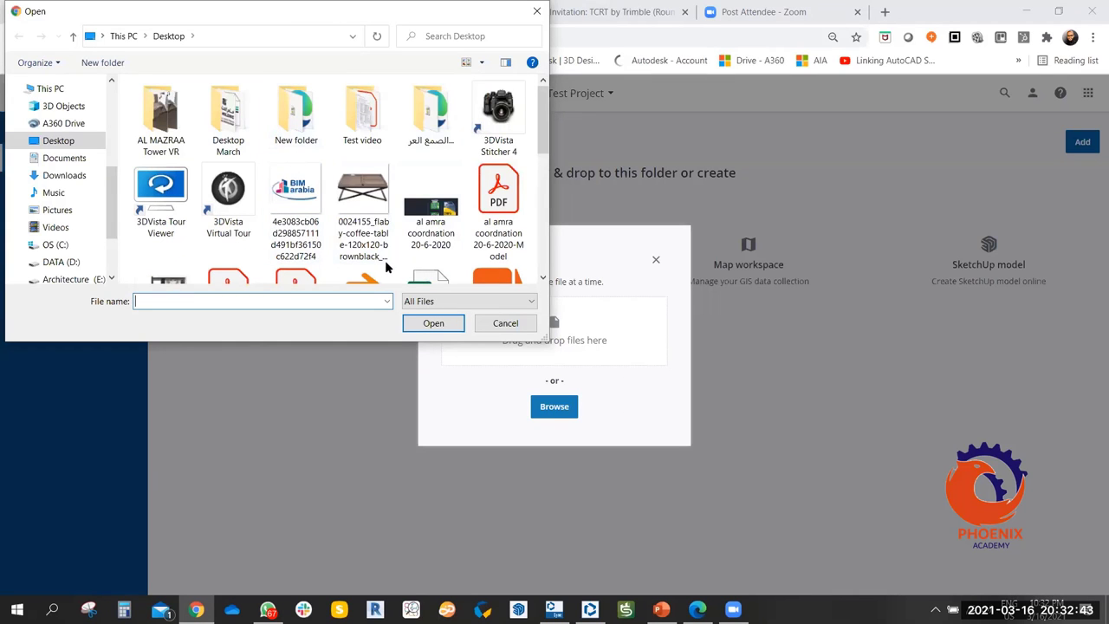
pyautogui.click(513, 326)
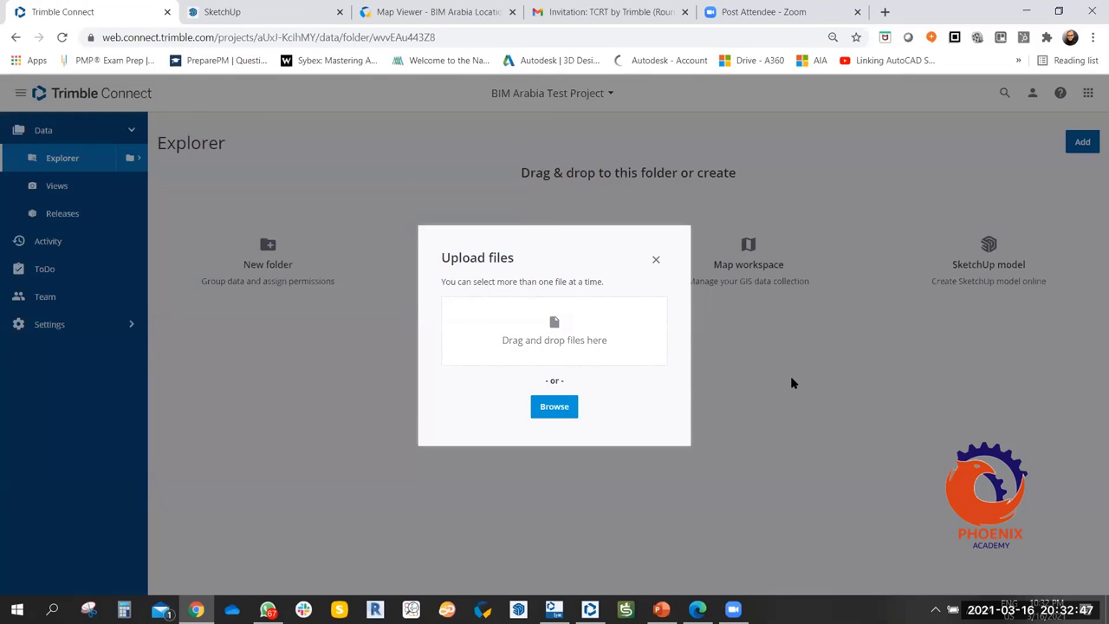
# Create an 'ISO 19650-2 Folder Structure' folder in Explorer and close the Map Viewer tab
pyautogui.click(656, 263)
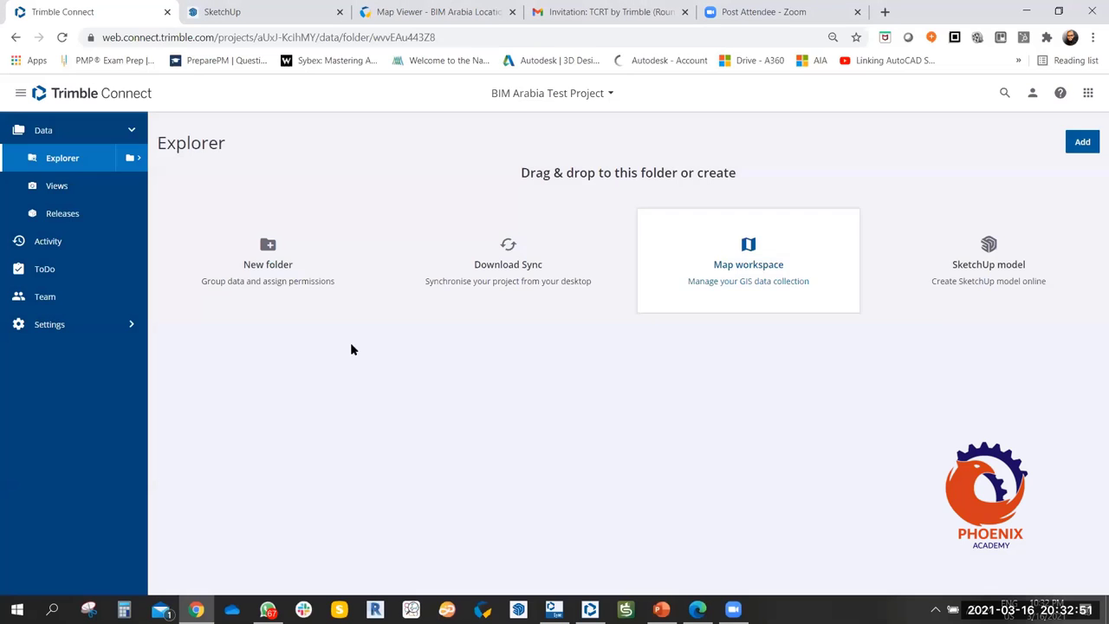
pyautogui.click(268, 256)
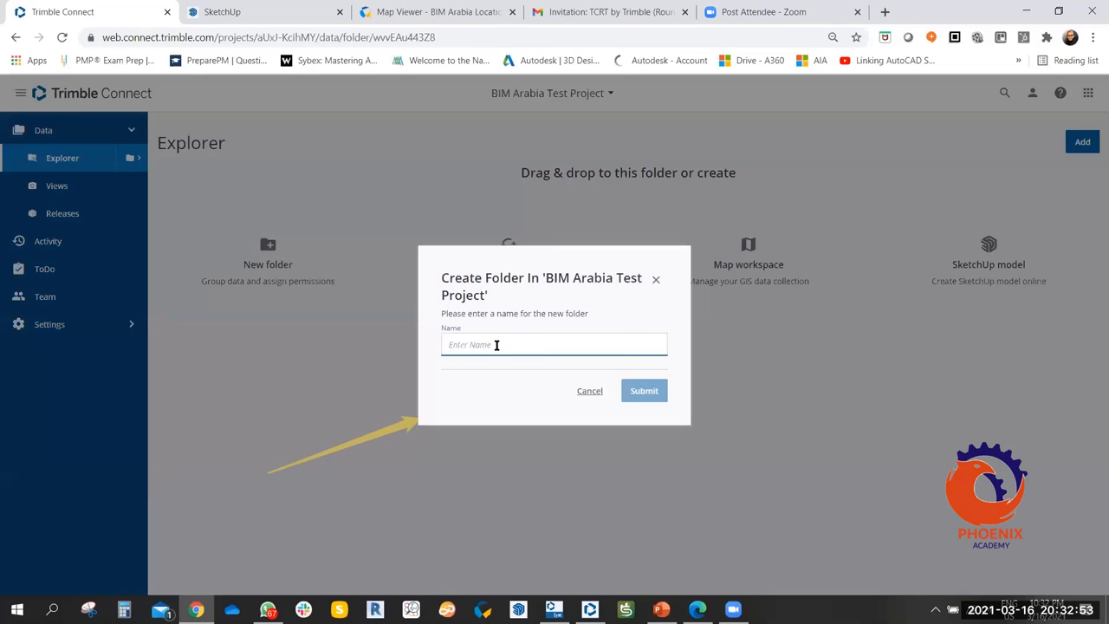
pyautogui.write('CD')
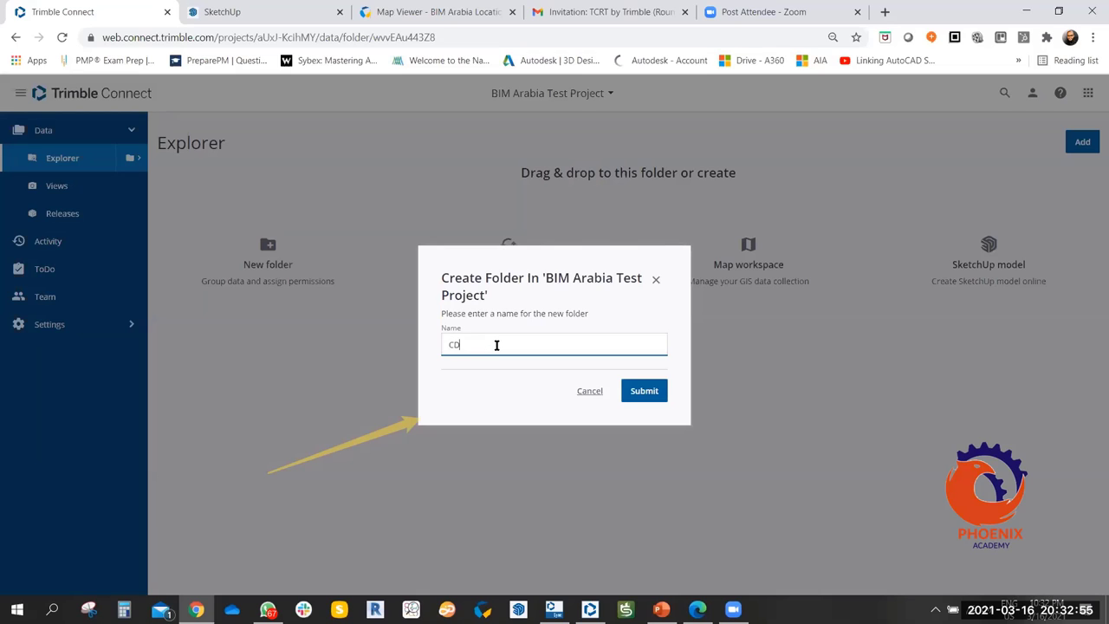
pyautogui.write('D')
pyautogui.press('BackSpace')
pyautogui.press('BackSpace')
pyautogui.press('BackSpace')
pyautogui.press('BackSpace')
pyautogui.press('BackSpace')
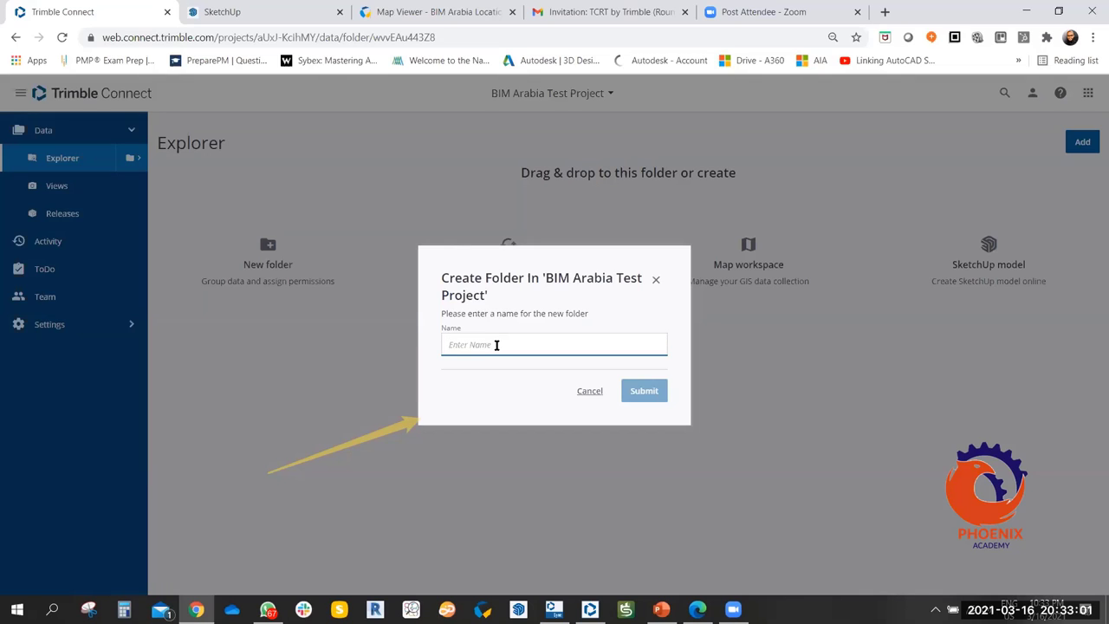
pyautogui.write('C')
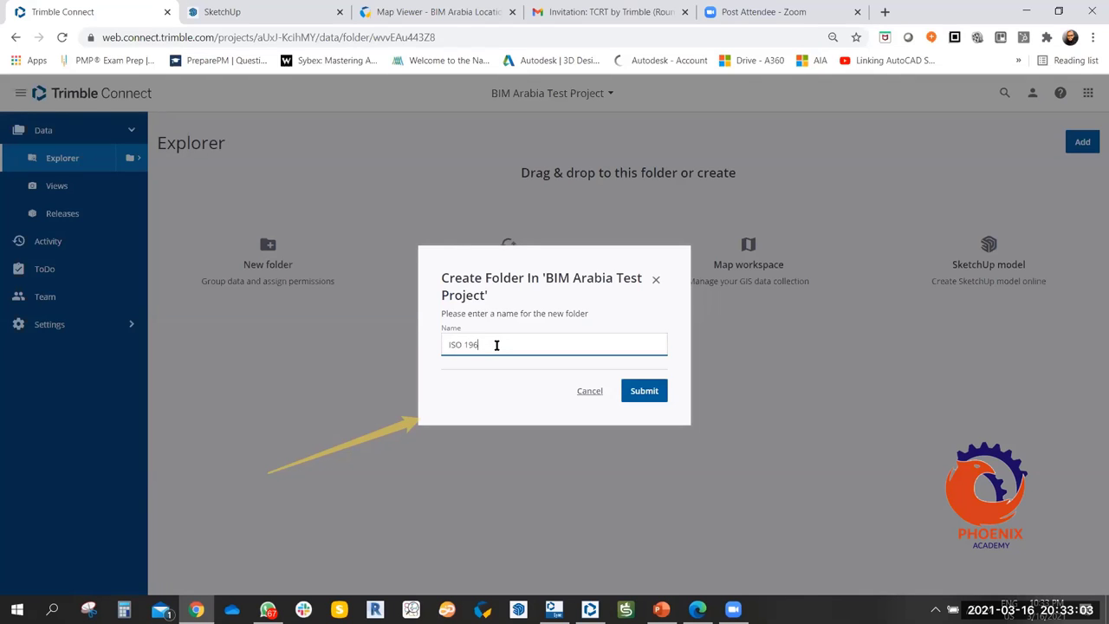
pyautogui.write('50-2 Fold')
pyautogui.write('er Struc')
pyautogui.write('ture')
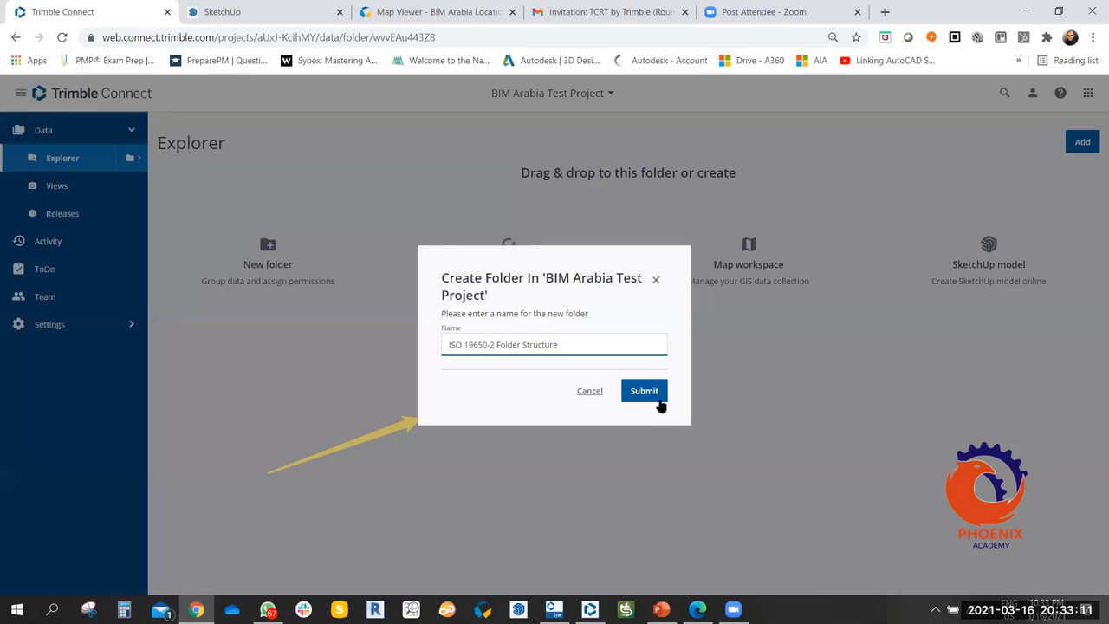
pyautogui.click(657, 395)
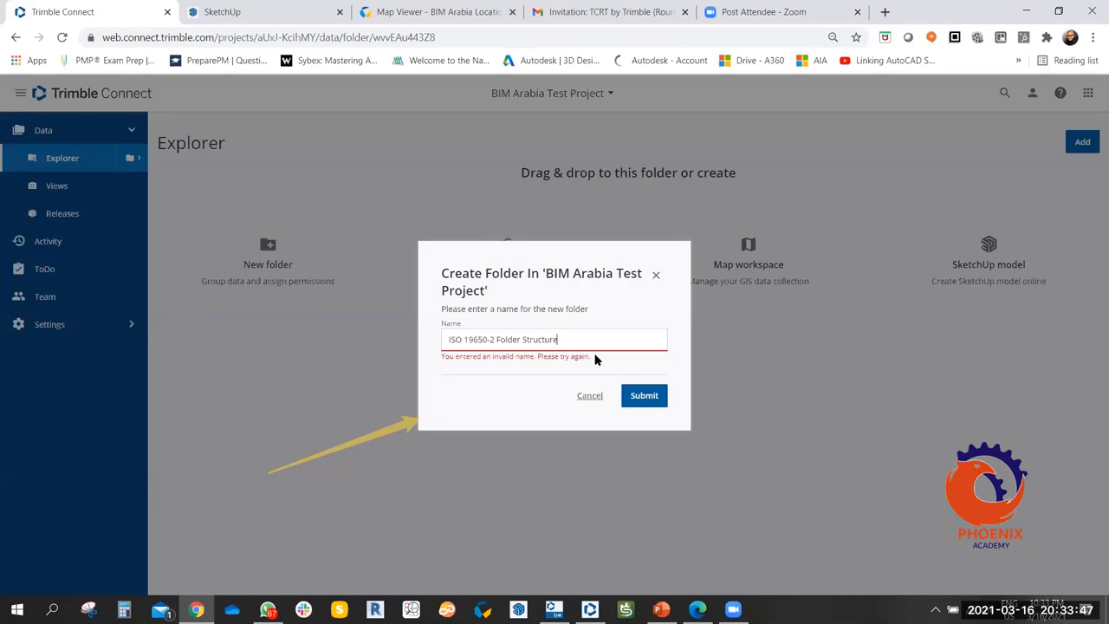
pyautogui.press('Return')
pyautogui.press('Return')
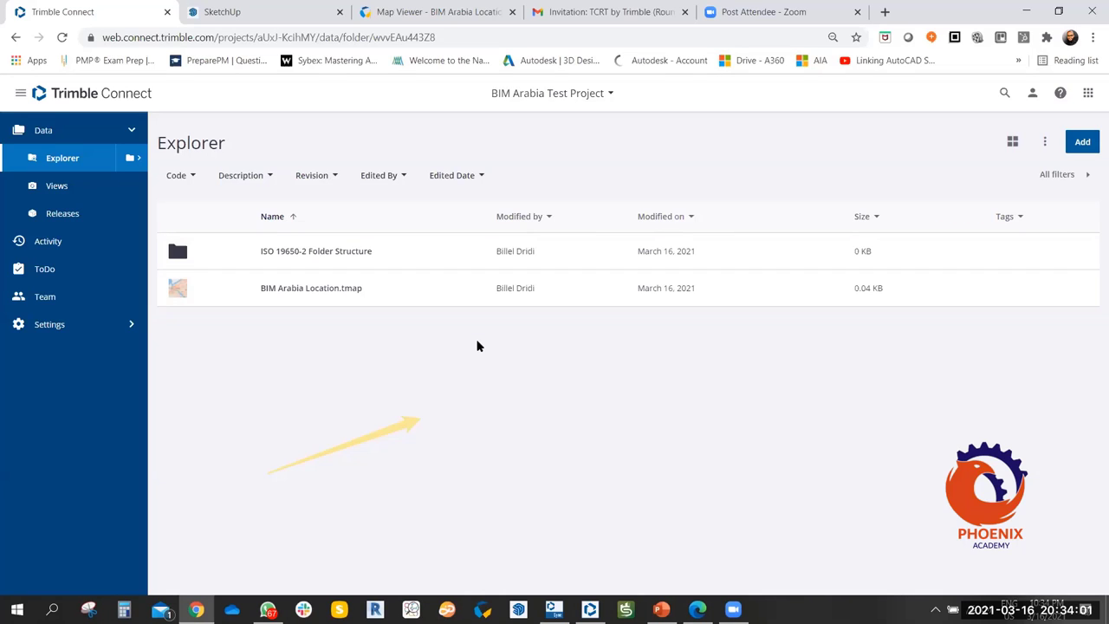
pyautogui.moveTo(318, 293)
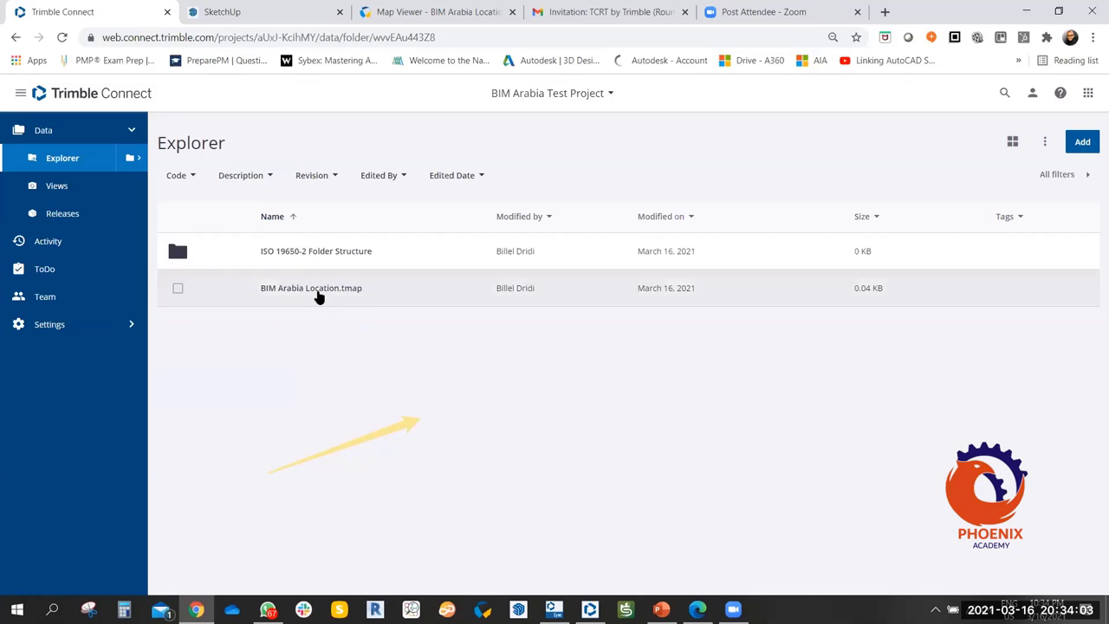
pyautogui.click(512, 12)
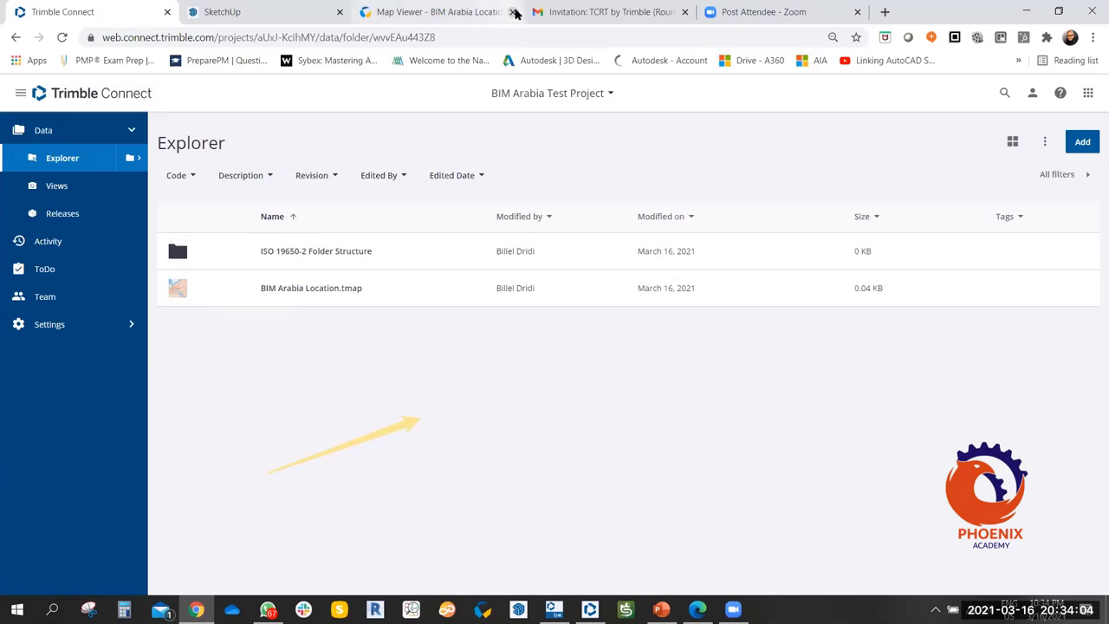
# Close the SketchUp for Web tab without saving, then briefly preview BIM Arabia Location.tmap's details
pyautogui.click(334, 13)
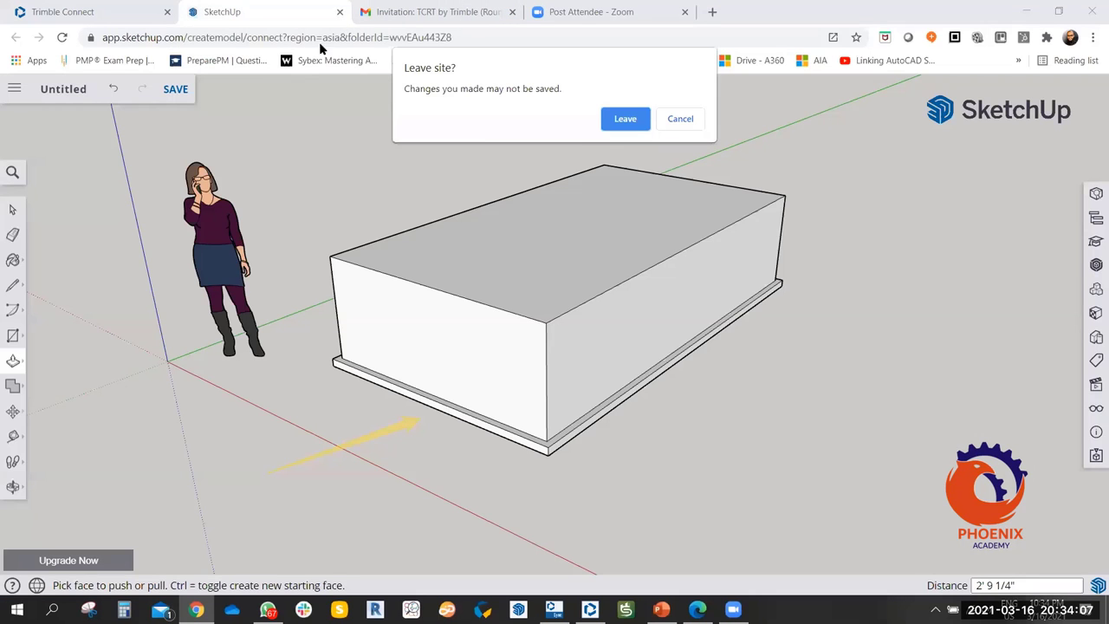
pyautogui.click(620, 119)
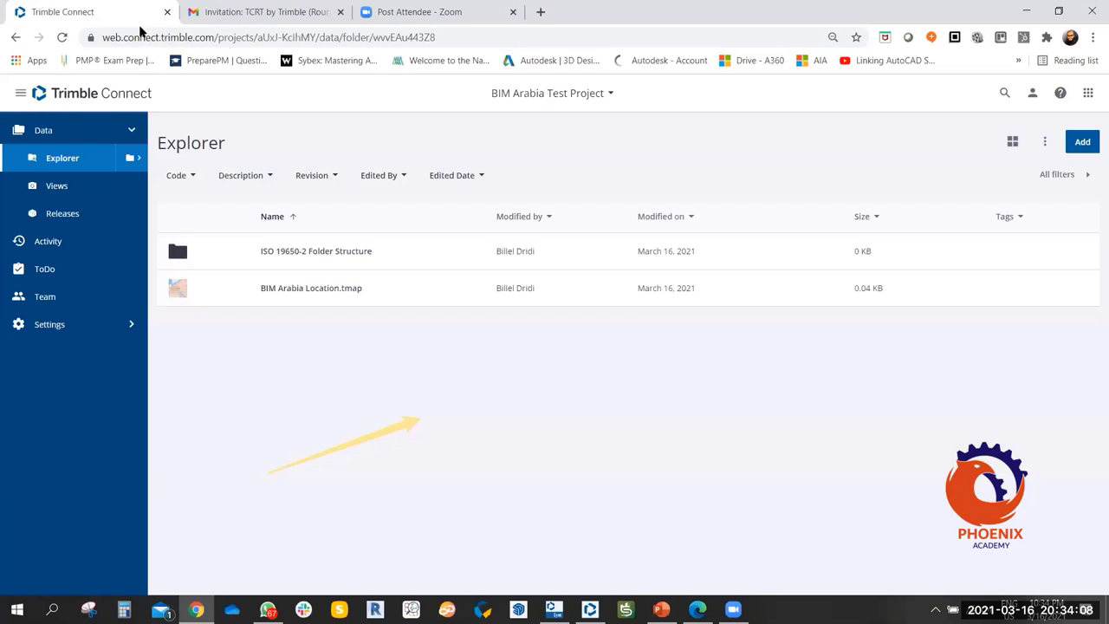
pyautogui.click(311, 288)
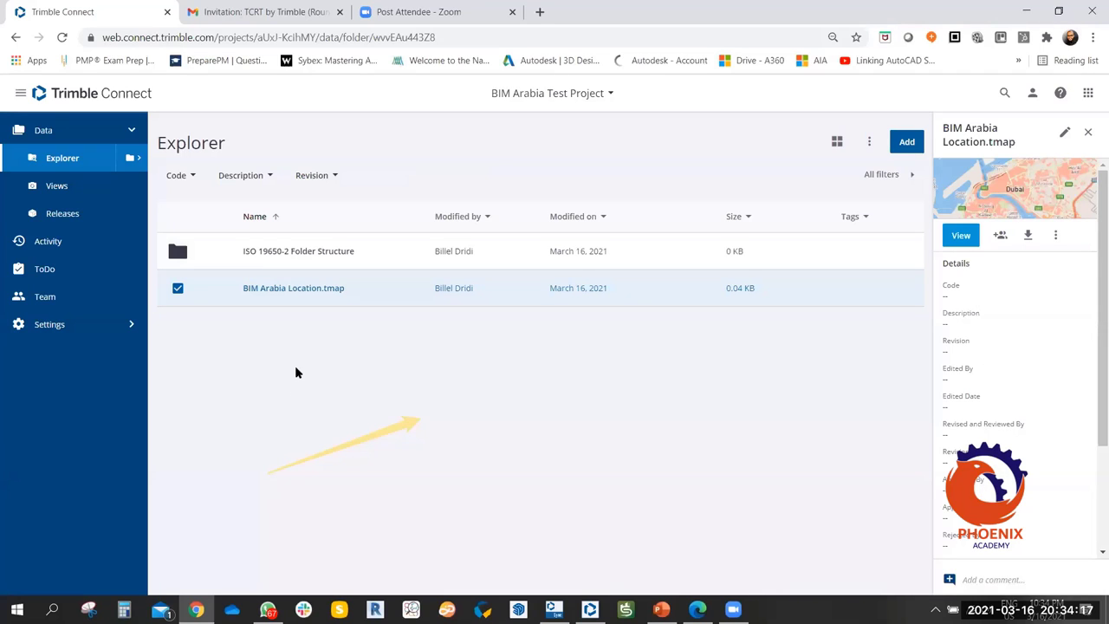
pyautogui.click(179, 291)
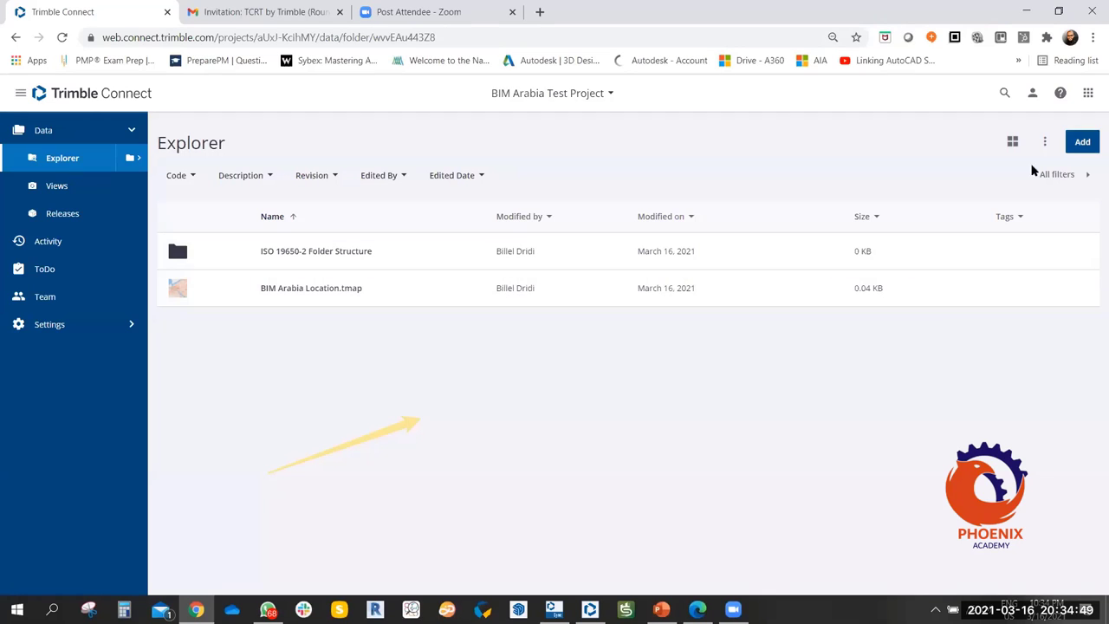
# Upload the desktop image 0024155_flaby-coffee-table-120x120-brownblack_870.jpeg into the project by drag and drop
pyautogui.click(1088, 145)
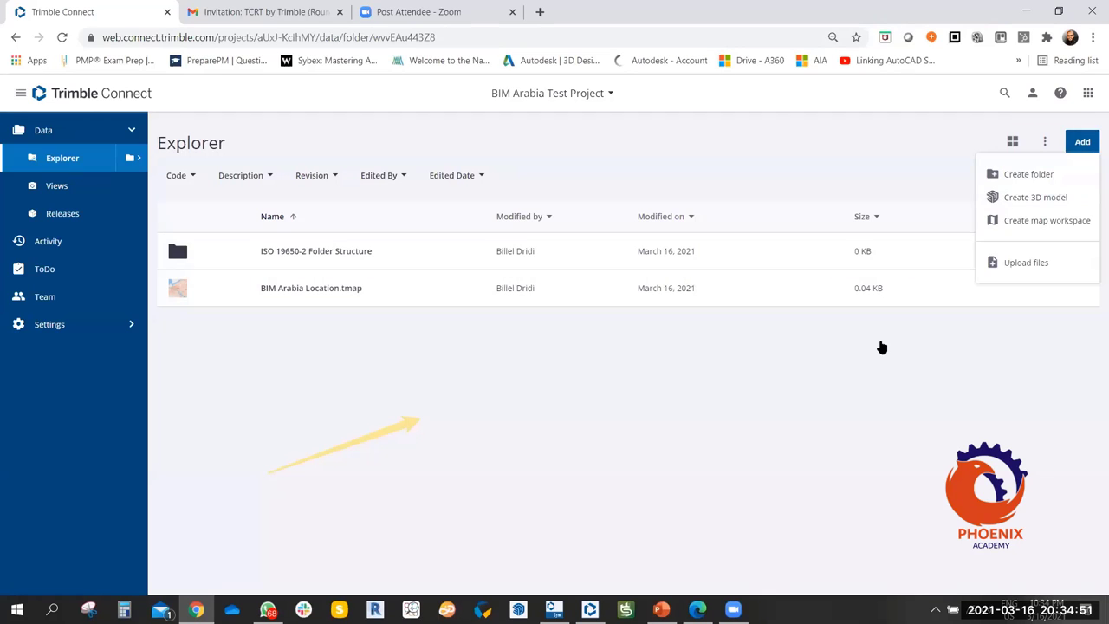
pyautogui.click(1023, 262)
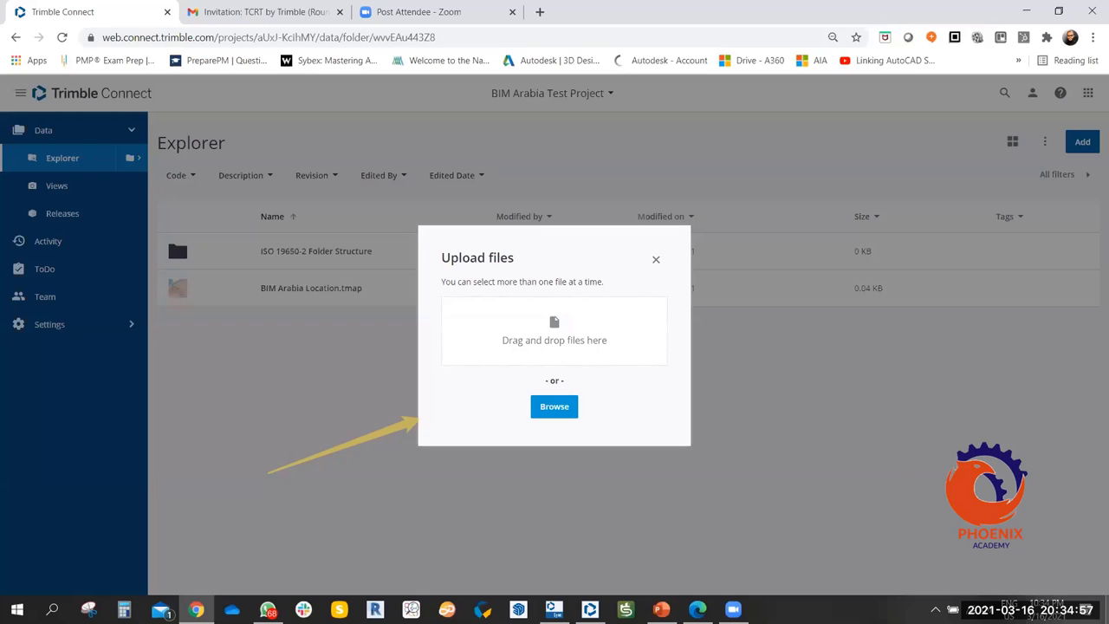
pyautogui.click(575, 409)
pyautogui.press('super+d')
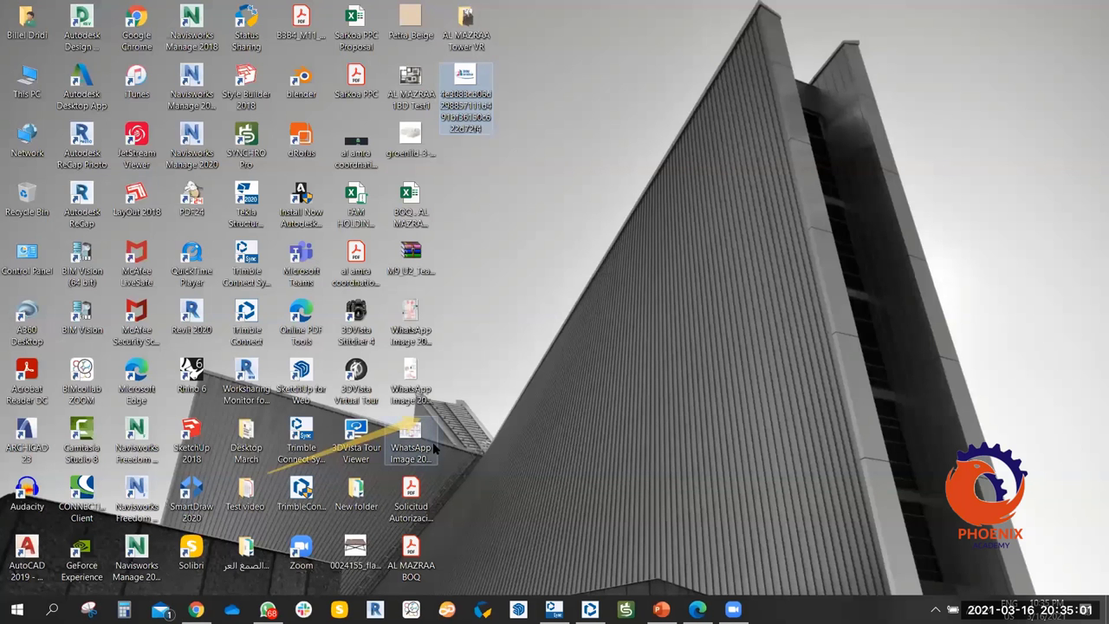
pyautogui.moveTo(356, 546); pyautogui.dragTo(202, 610)
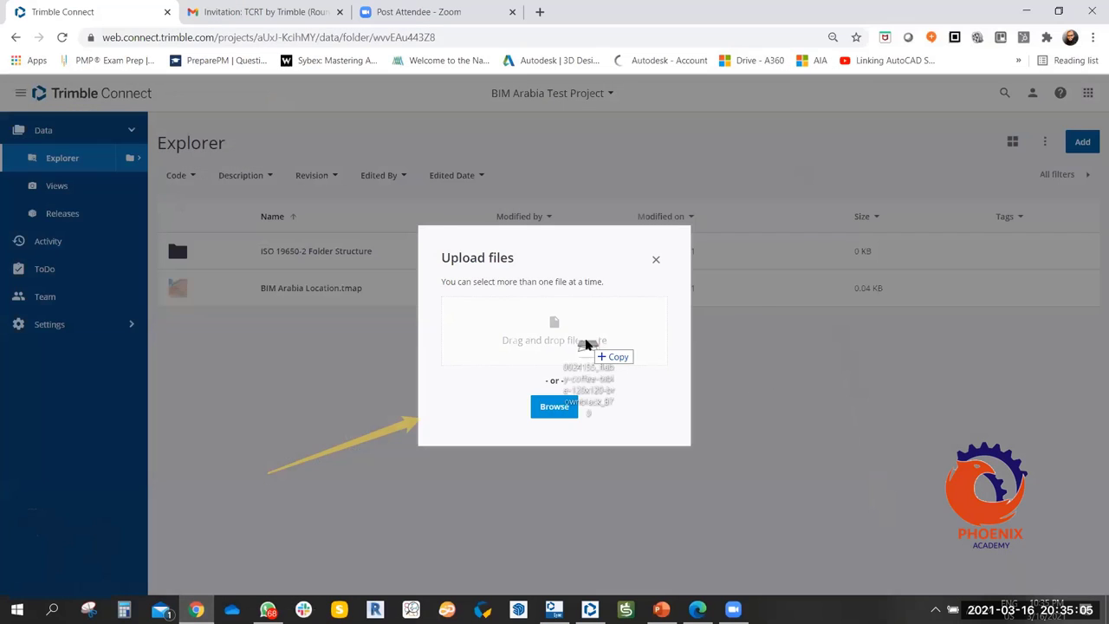
pyautogui.moveTo(730, 297); pyautogui.dragTo(588, 345)
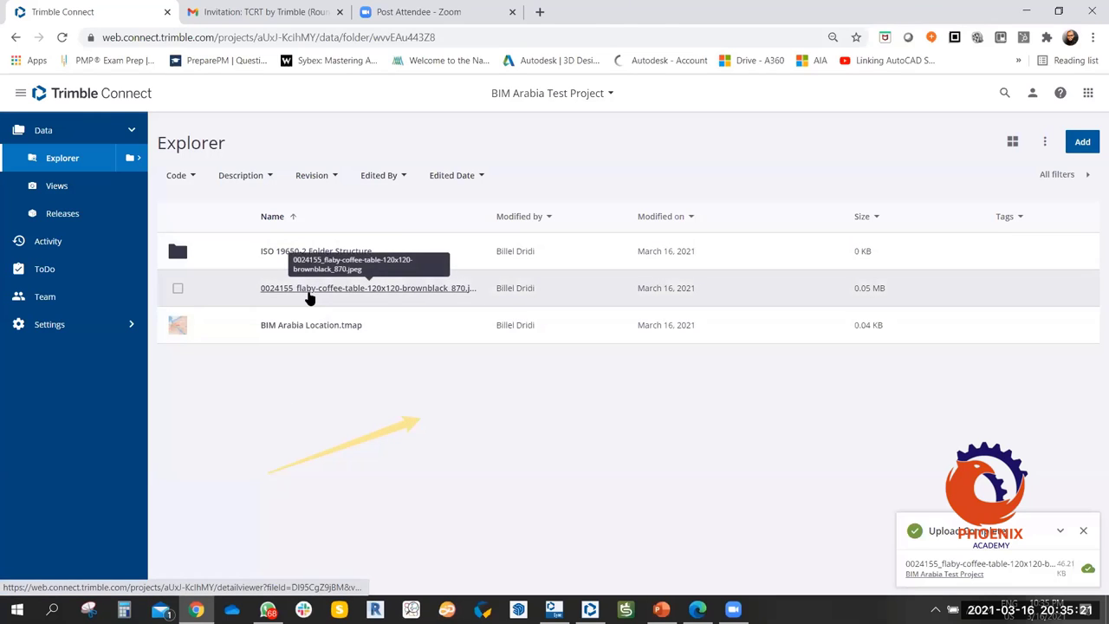
pyautogui.click(309, 298)
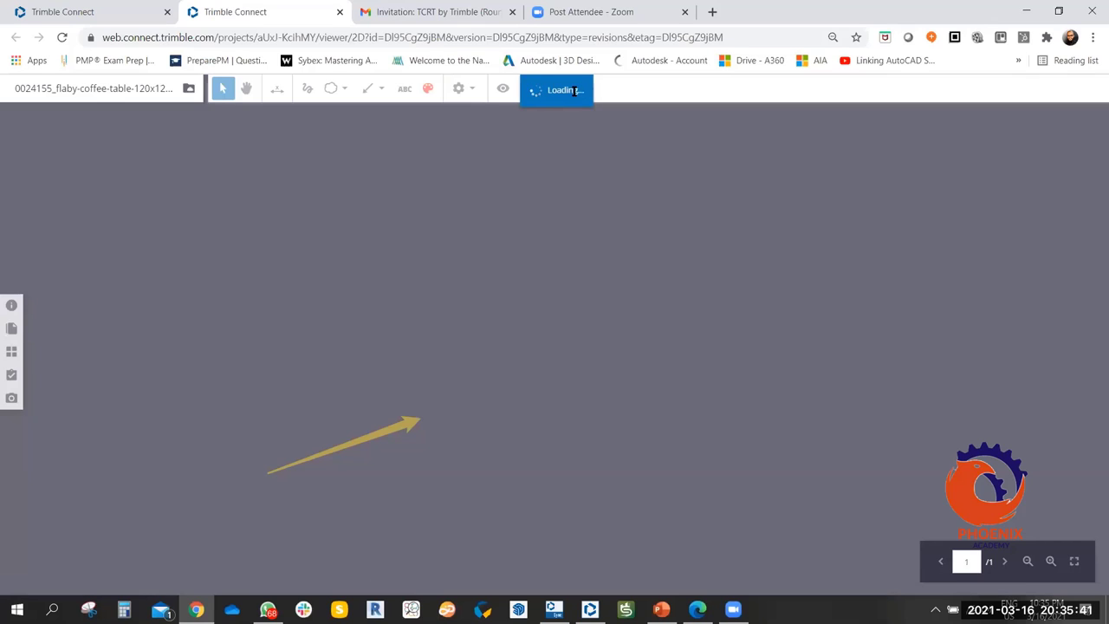
pyautogui.click(110, 19)
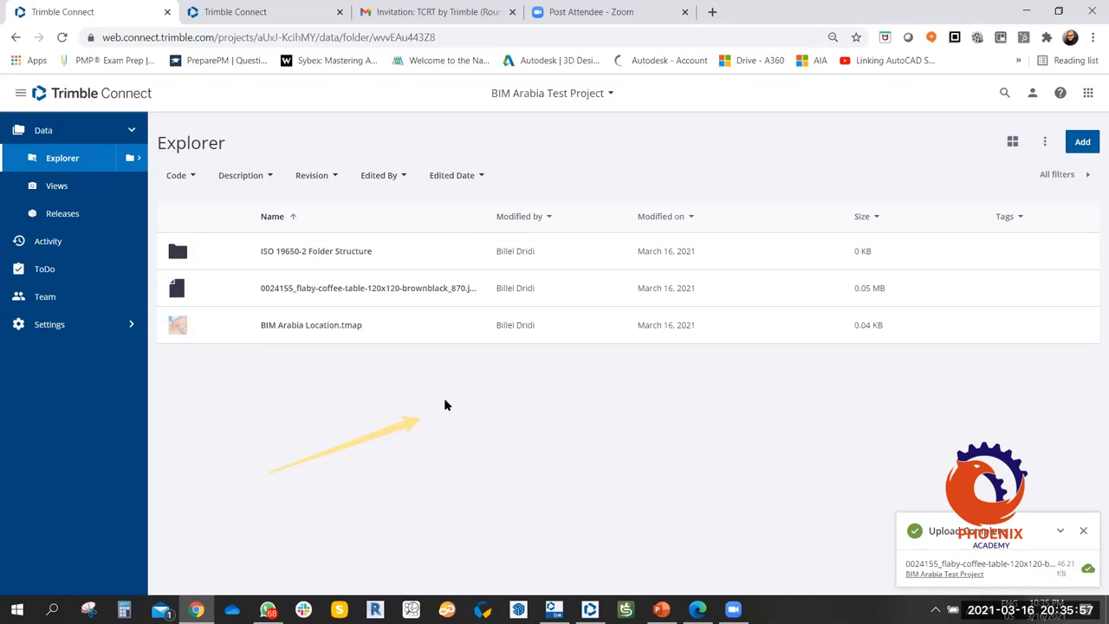
pyautogui.click(289, 9)
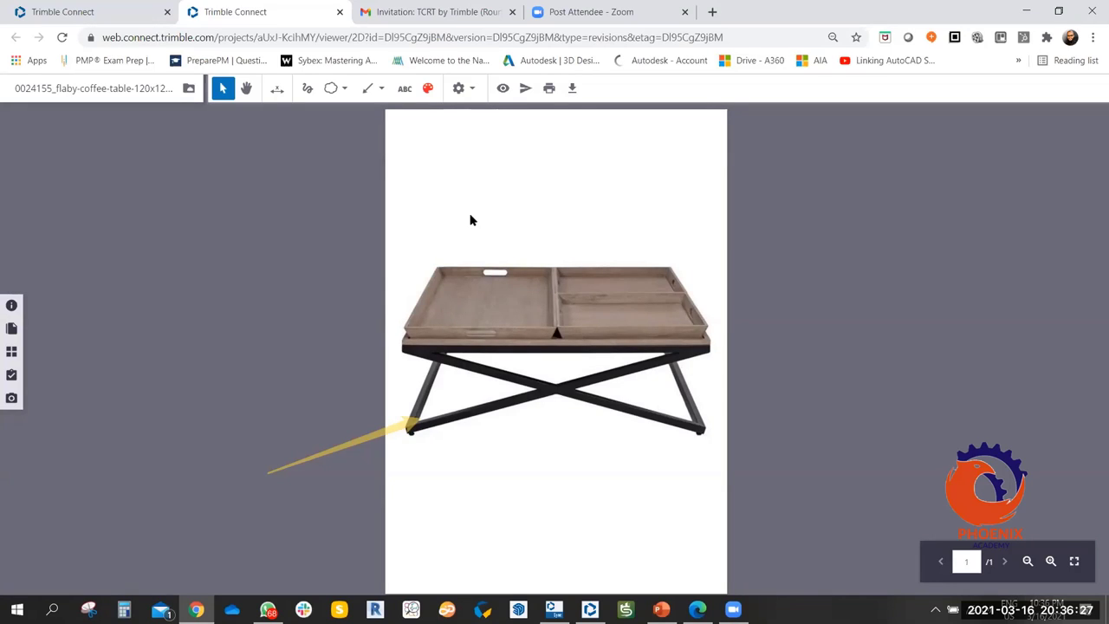
pyautogui.click(340, 12)
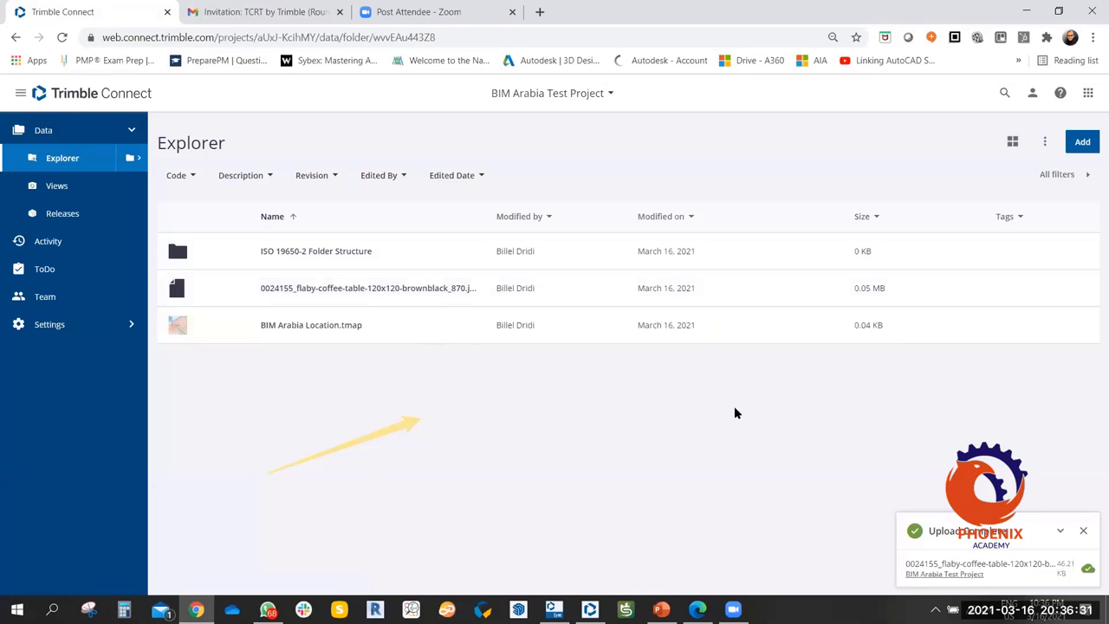
# Dismiss the upload notification and delete the coffee-table JPEG from the project Explorer
pyautogui.click(1083, 530)
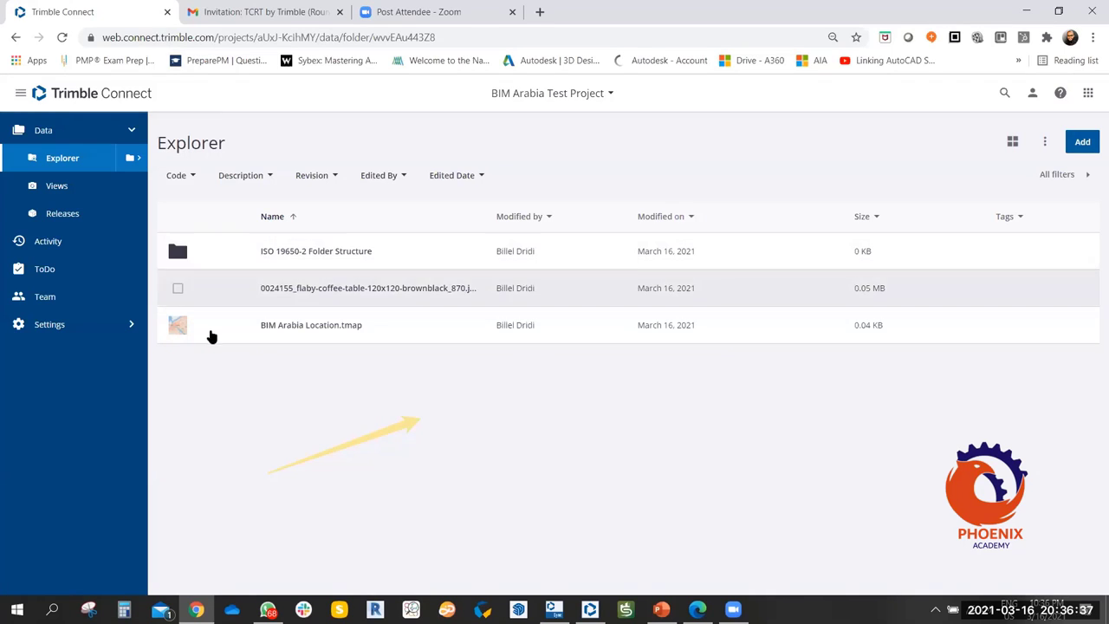
pyautogui.click(177, 287)
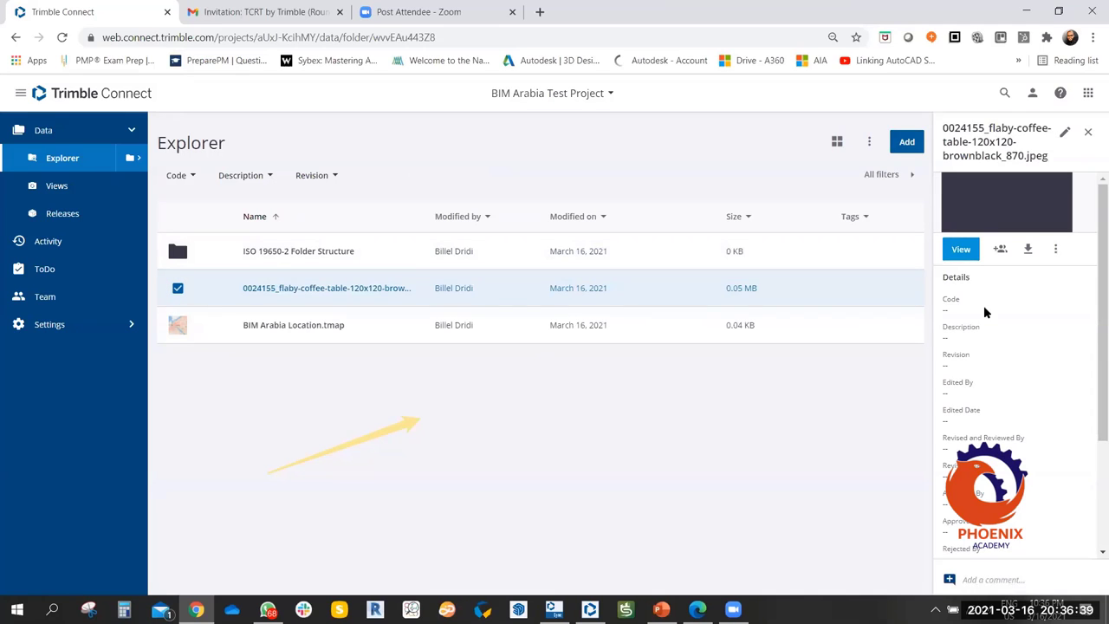
pyautogui.click(1056, 249)
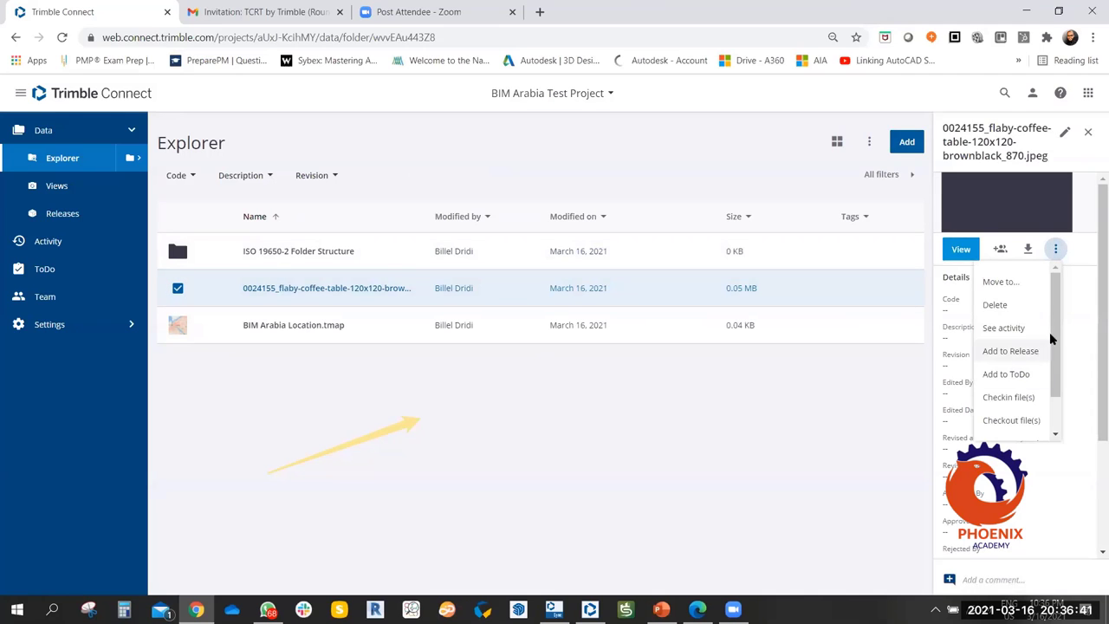
pyautogui.click(994, 305)
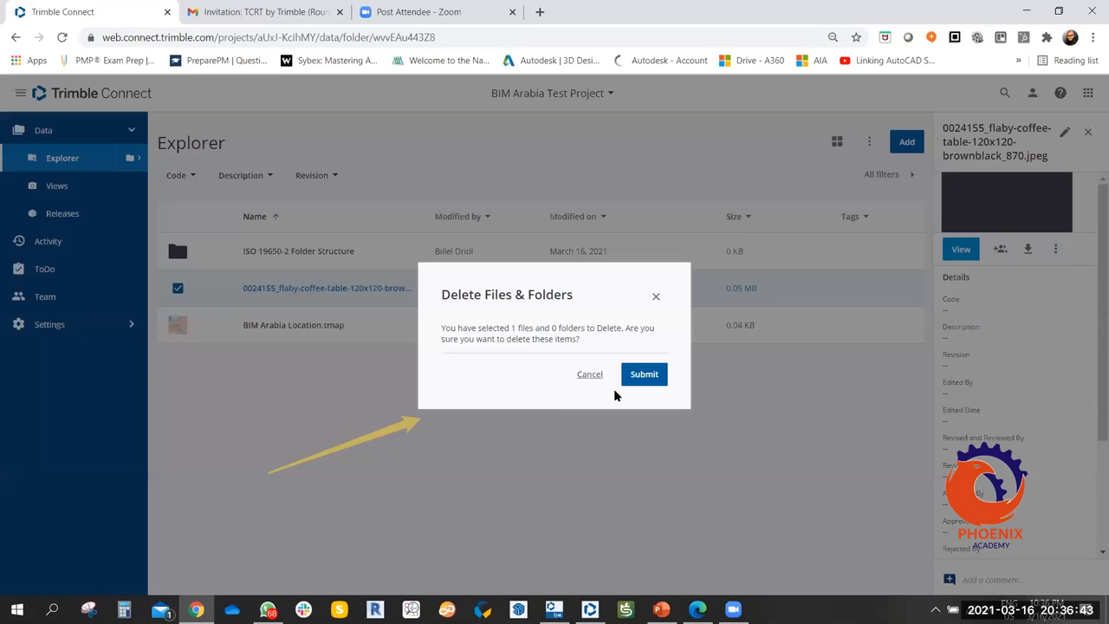
pyautogui.click(635, 373)
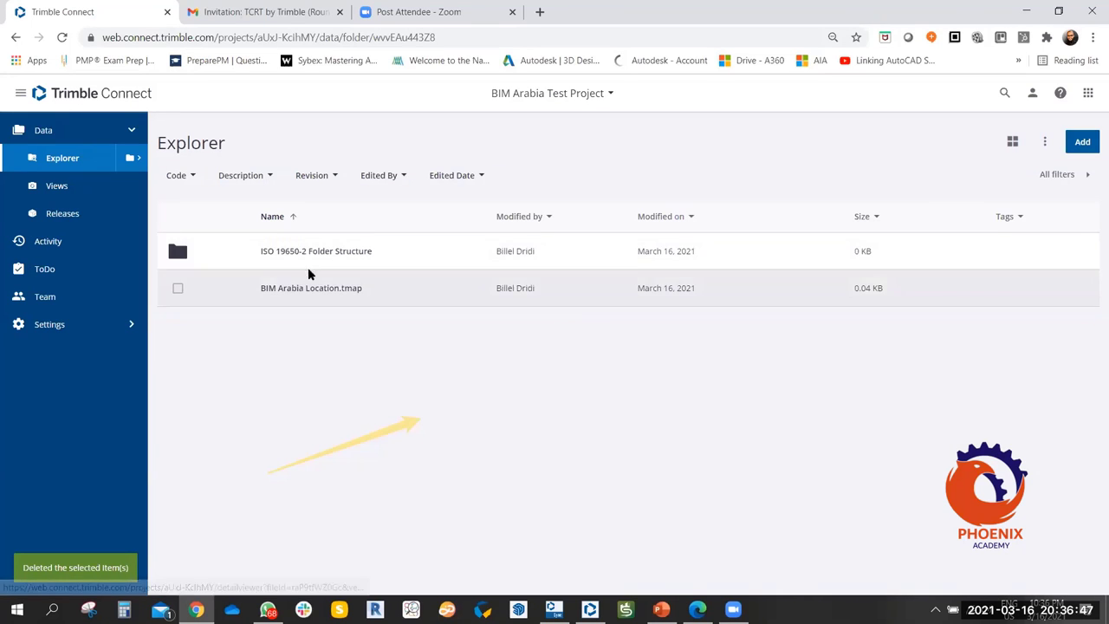
pyautogui.moveTo(554, 251)
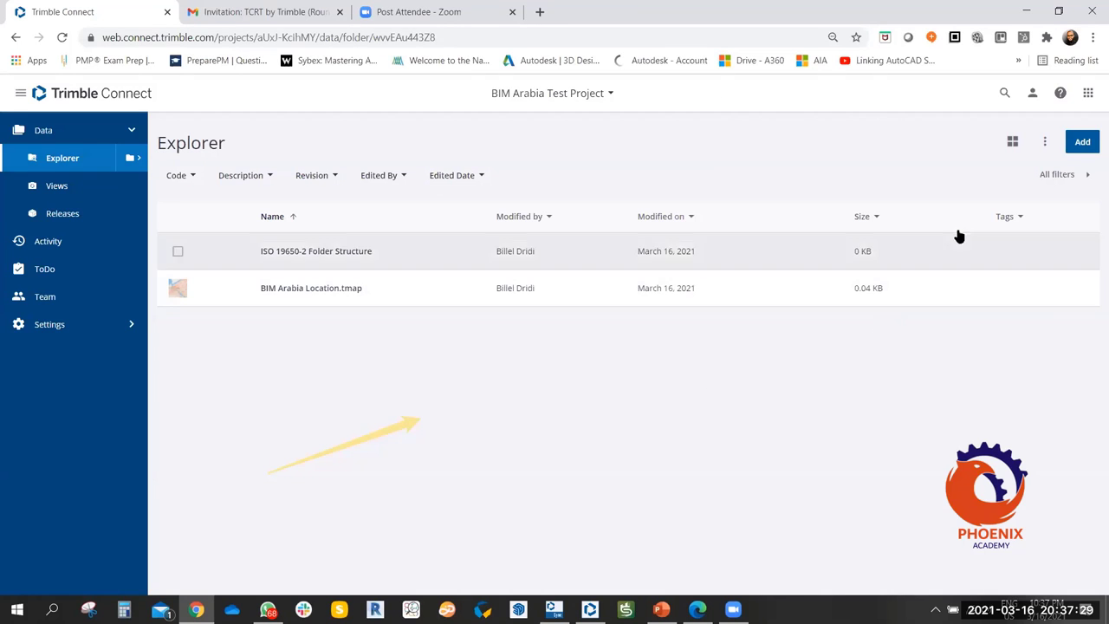
pyautogui.click(1046, 142)
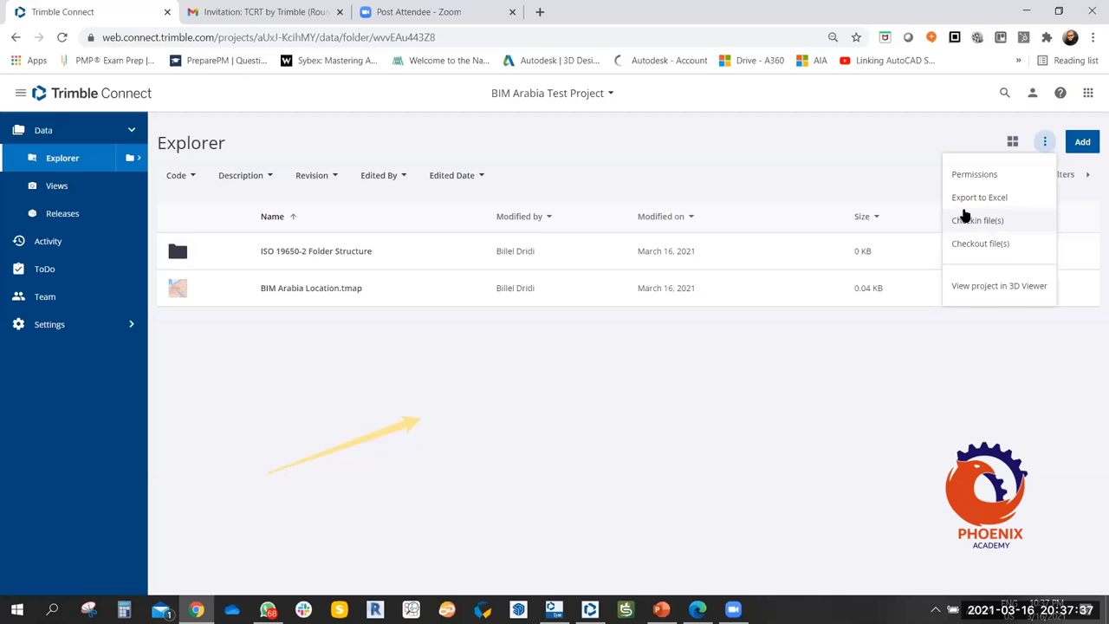
pyautogui.click(876, 175)
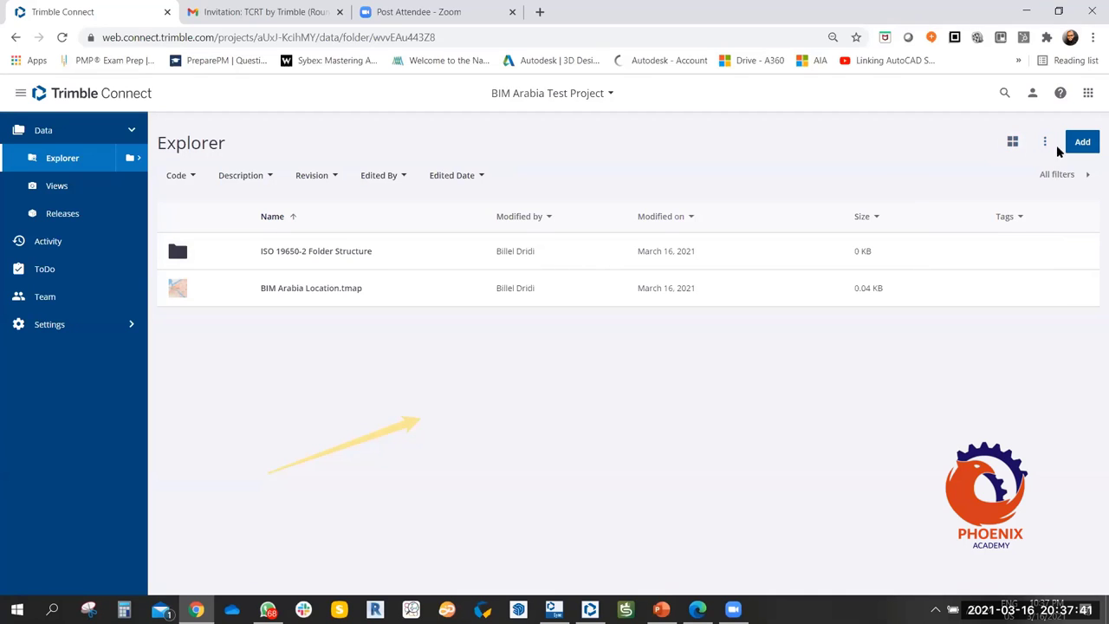
pyautogui.click(1013, 141)
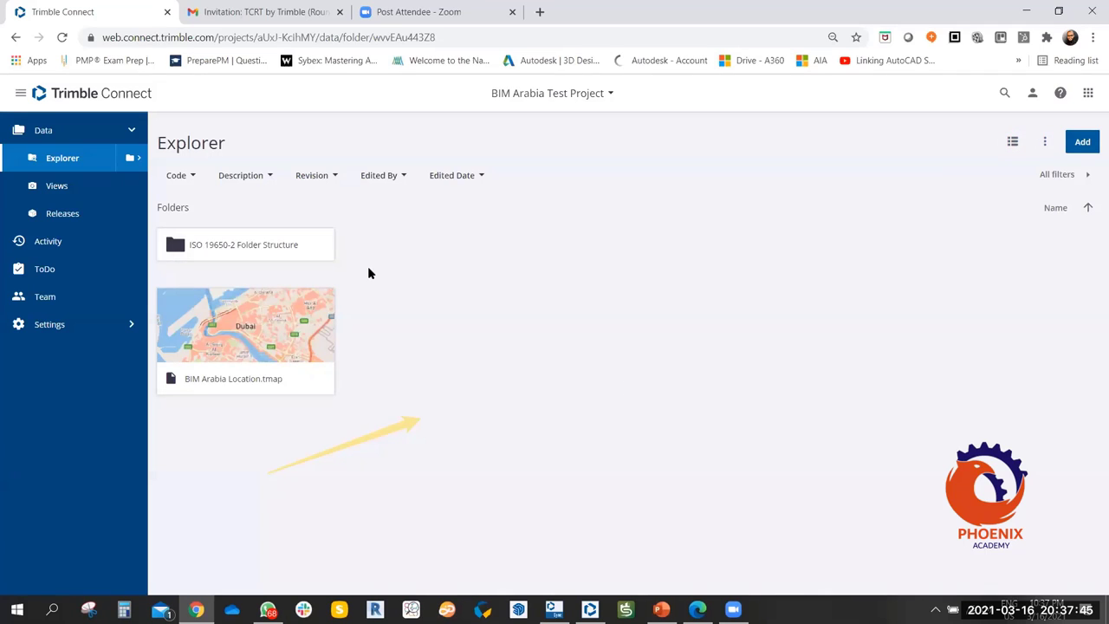
pyautogui.click(1013, 142)
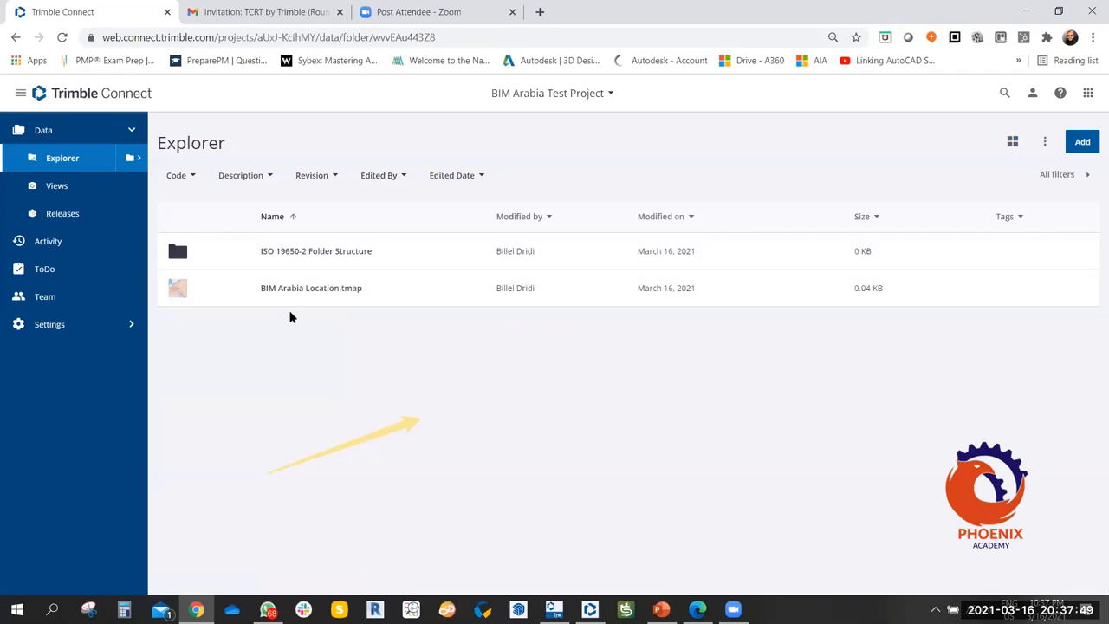
pyautogui.click(1001, 143)
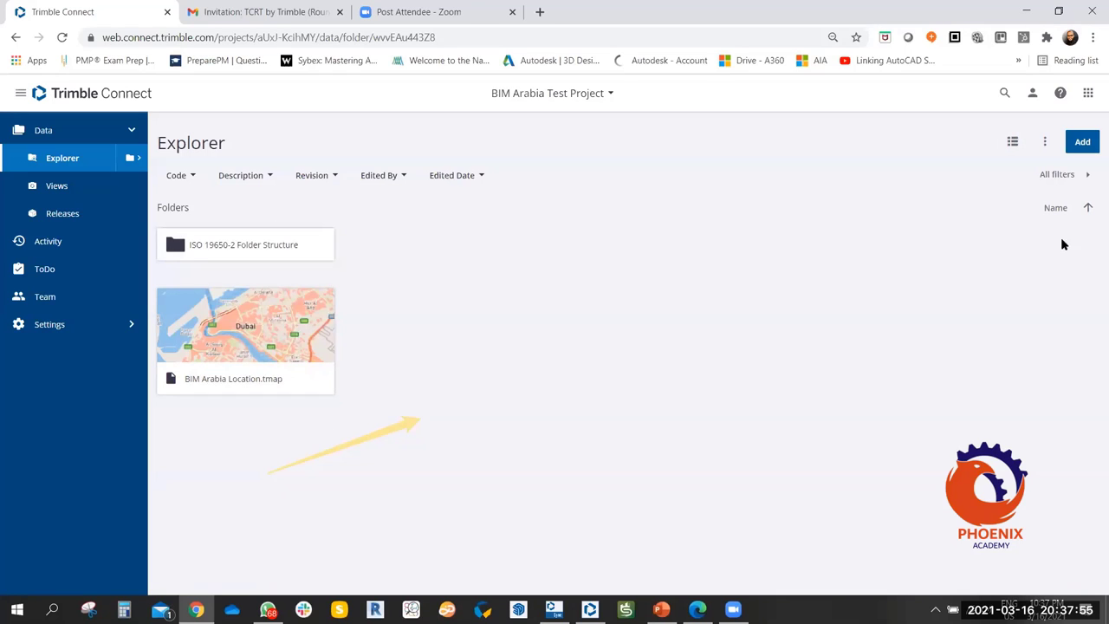
pyautogui.click(1012, 143)
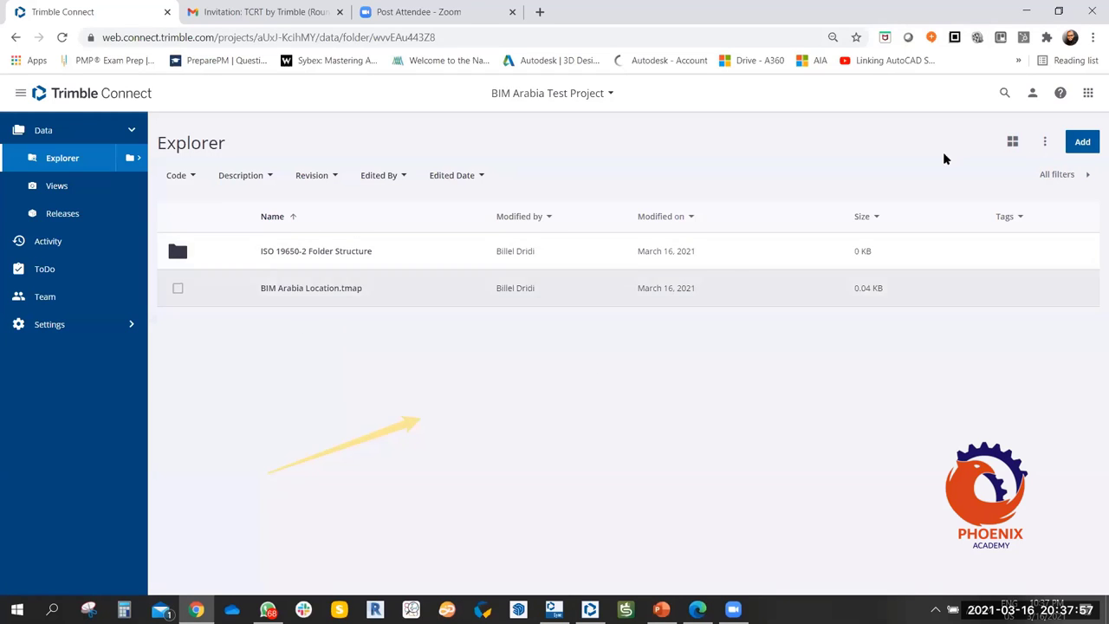
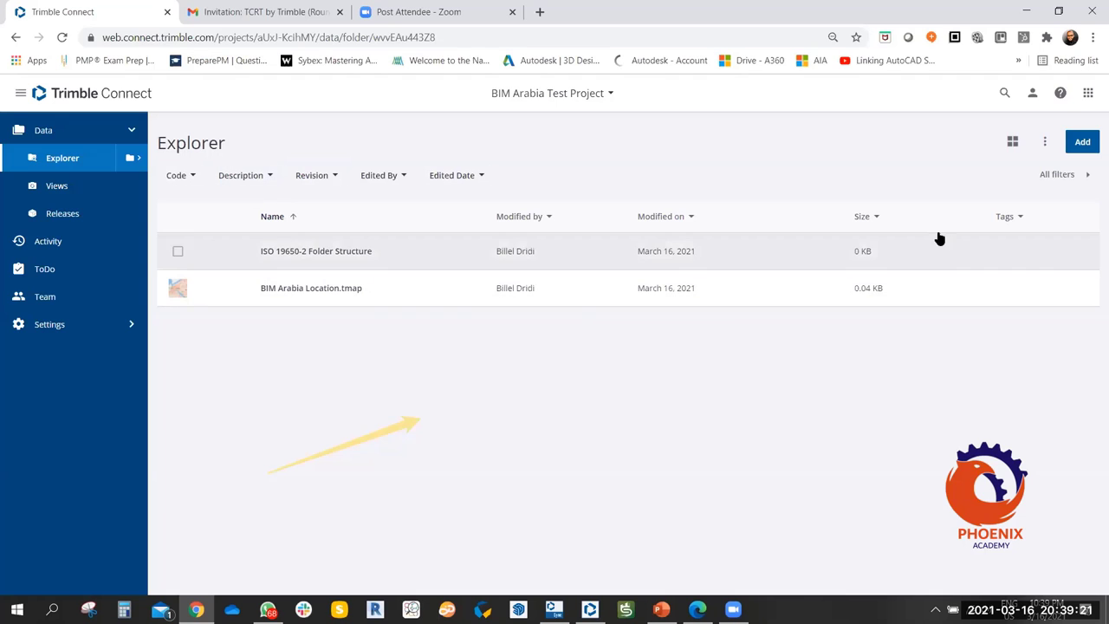
# Glance at the Tags column field options, then open the project's Project Details settings
pyautogui.click(1026, 217)
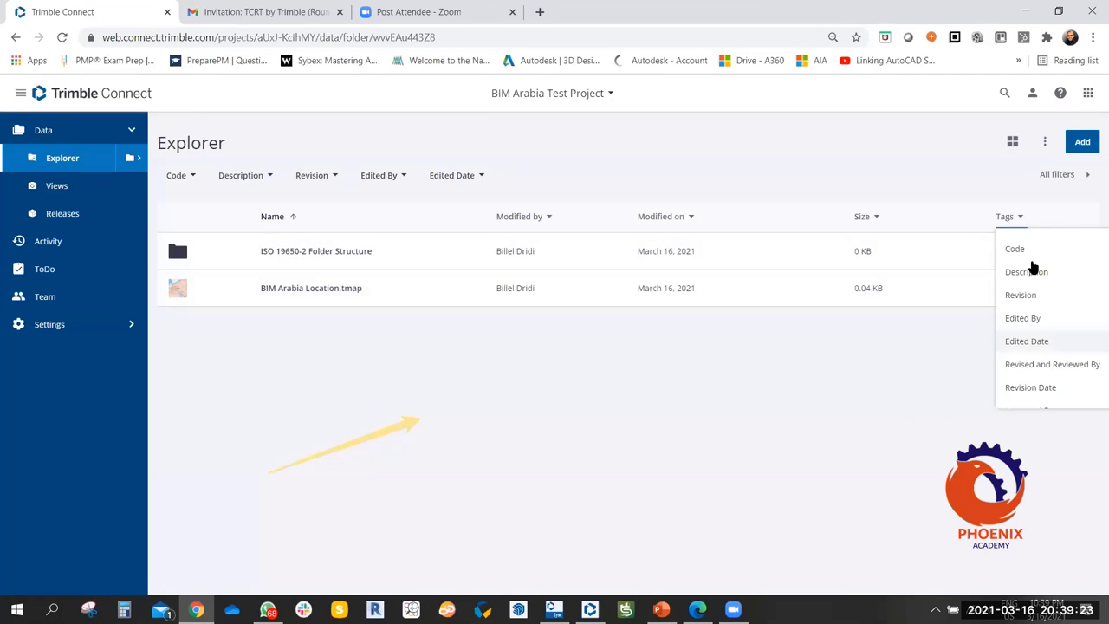
pyautogui.click(688, 404)
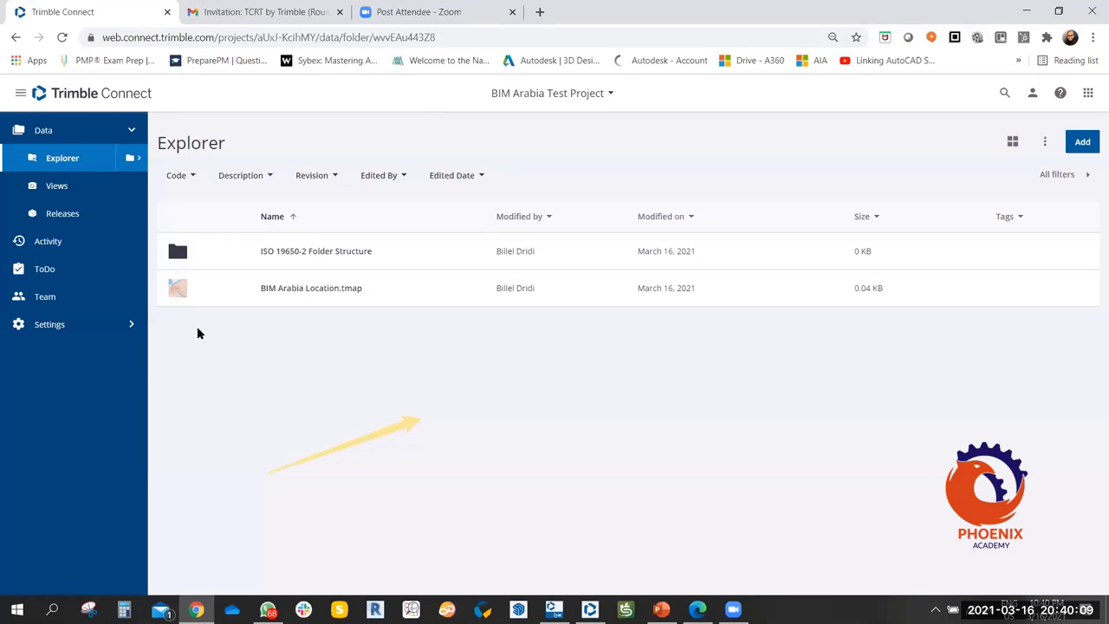
pyautogui.click(132, 326)
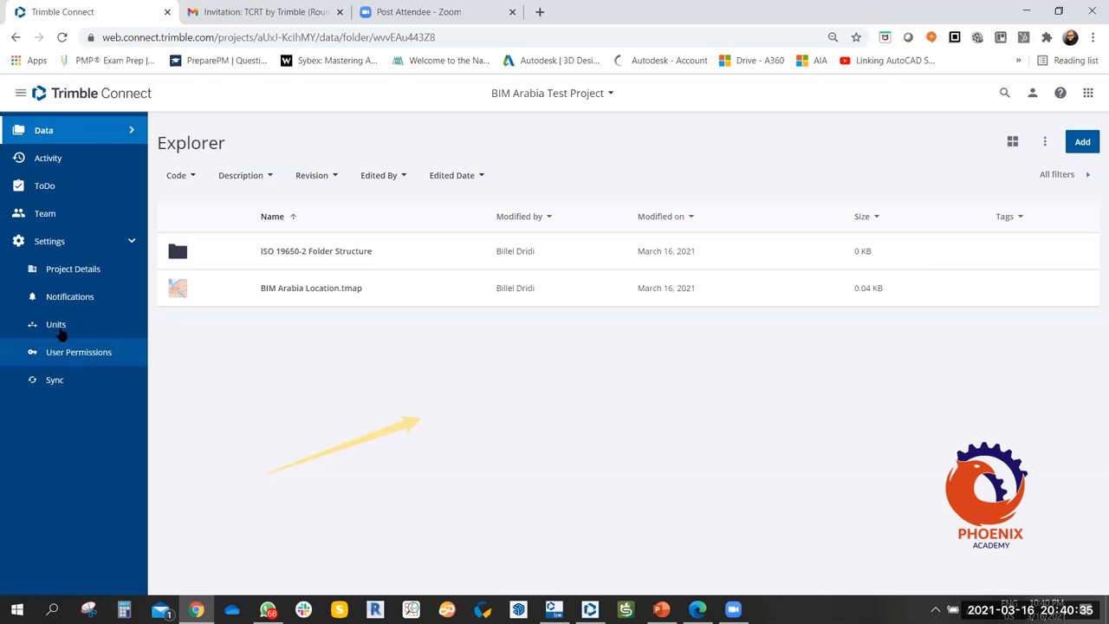
pyautogui.click(79, 269)
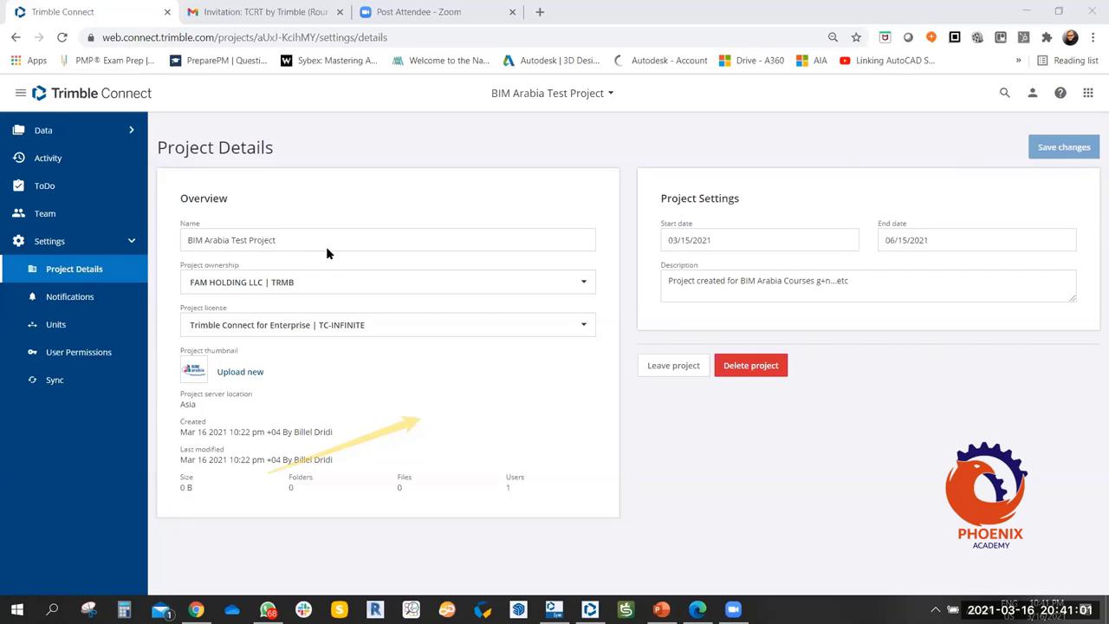
# Rename the project to 'BIM Arabia Test PROJECT' by retyping 'roject' as 'ROJECT'
pyautogui.moveTo(279, 240); pyautogui.dragTo(157, 245)
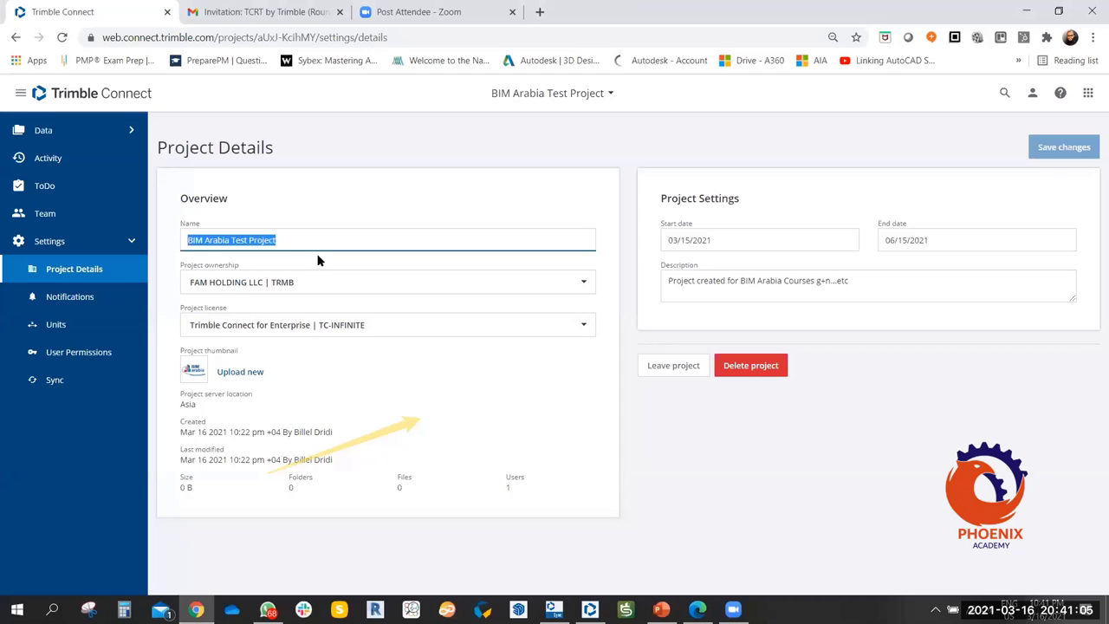
pyautogui.click(293, 240)
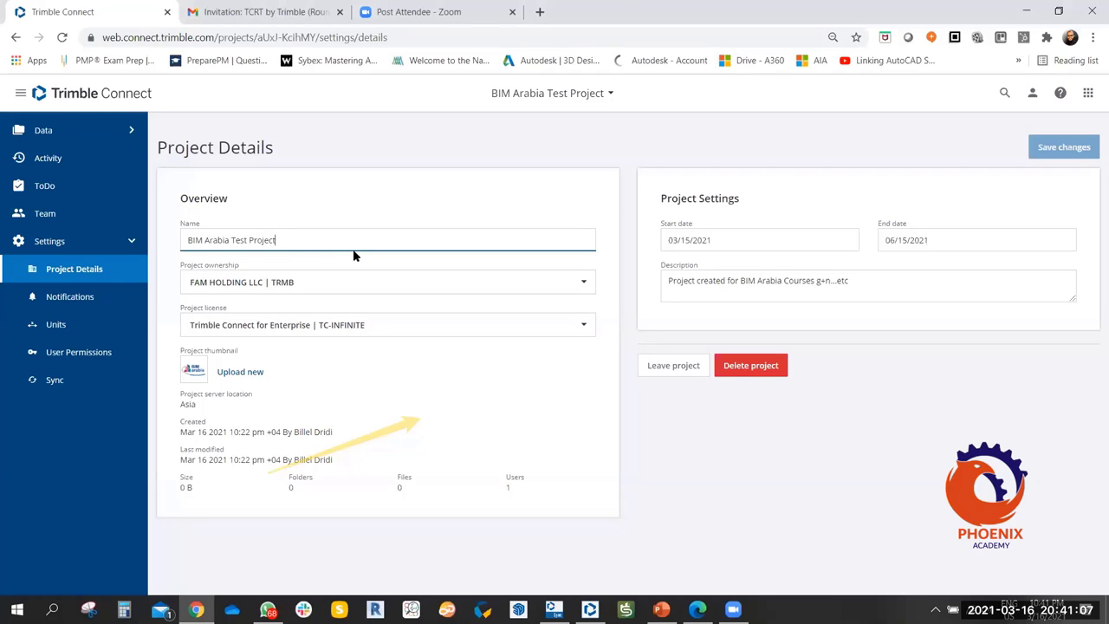
pyautogui.press('BackSpace')
pyautogui.press('BackSpace')
pyautogui.press('BackSpace')
pyautogui.press('BackSpace')
pyautogui.press('BackSpace')
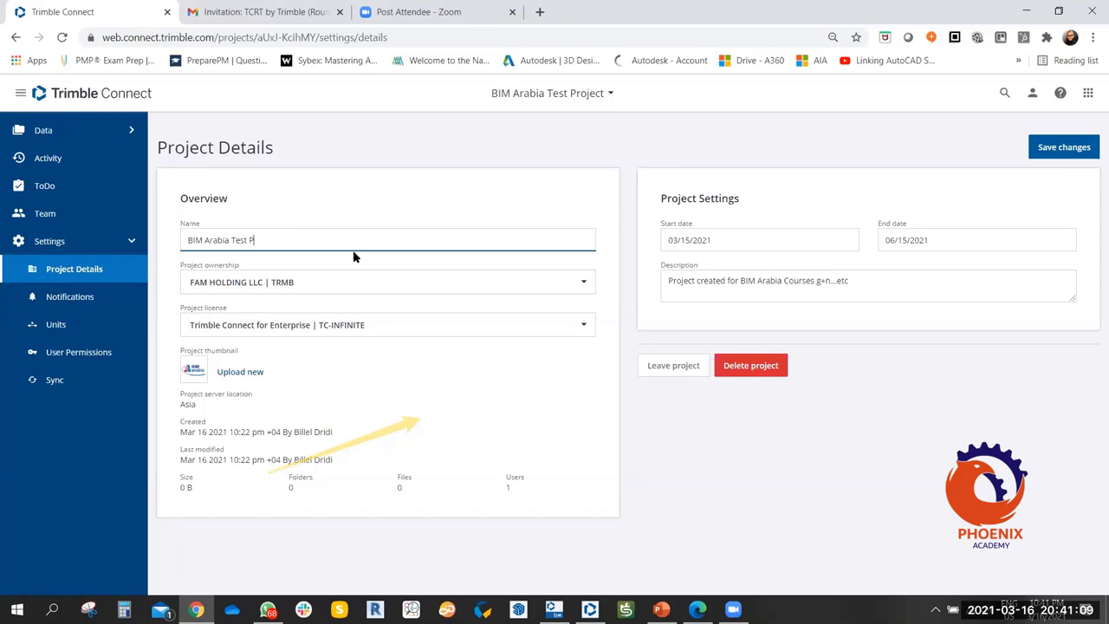
pyautogui.write('ROJECT')
# Review the ownership and licence options, keeping FAM HOLDING LLC | TRMB and TC-INFINITE
pyautogui.click(346, 283)
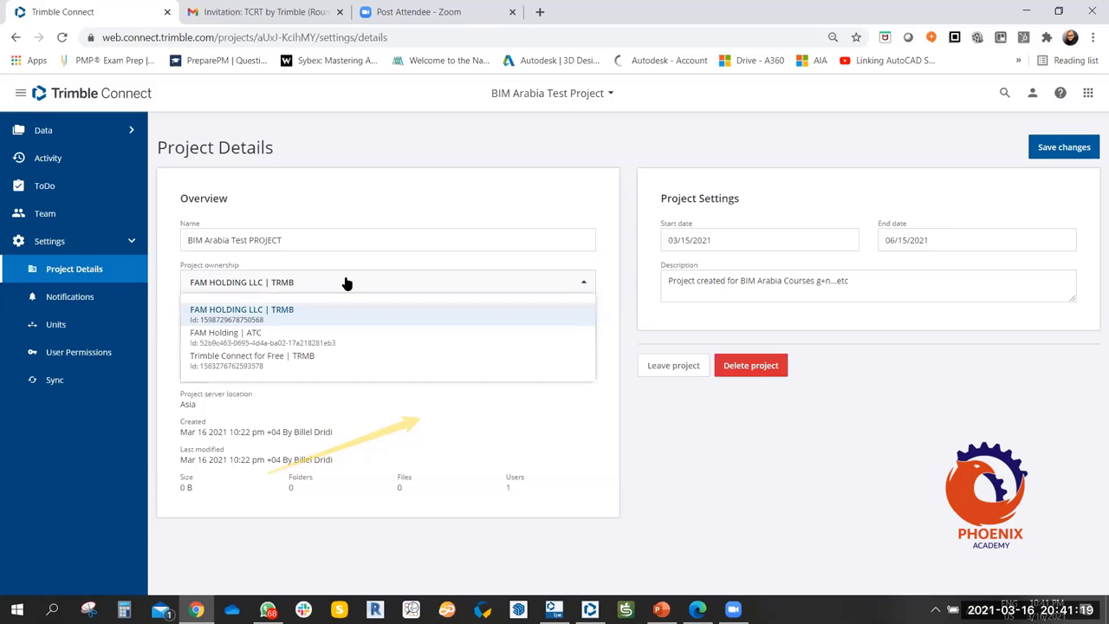
pyautogui.click(345, 283)
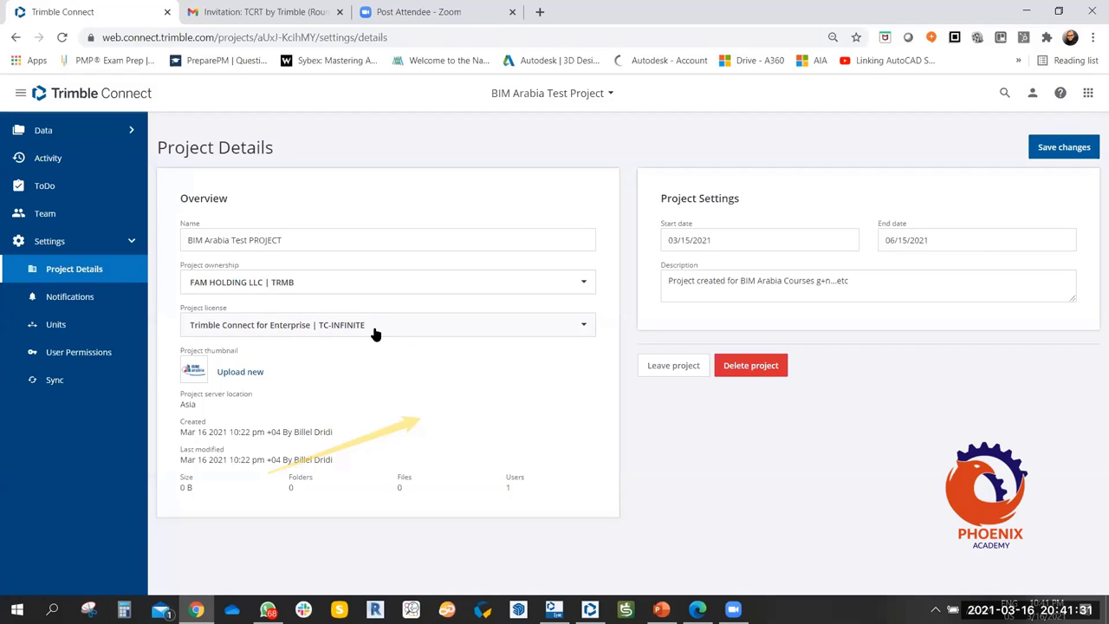
pyautogui.click(375, 334)
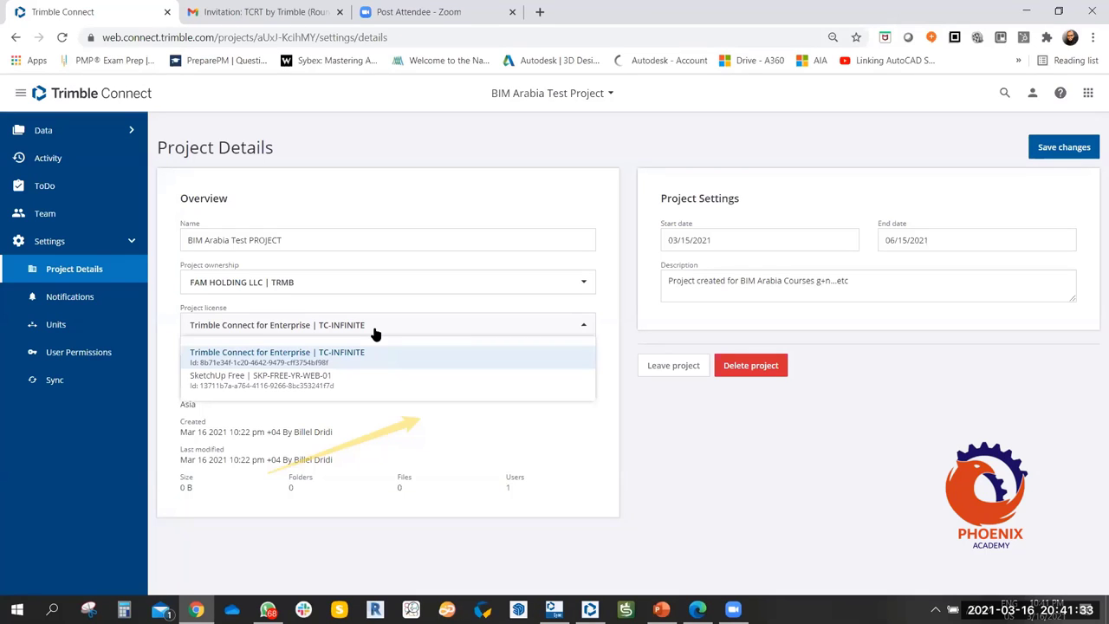
pyautogui.click(720, 452)
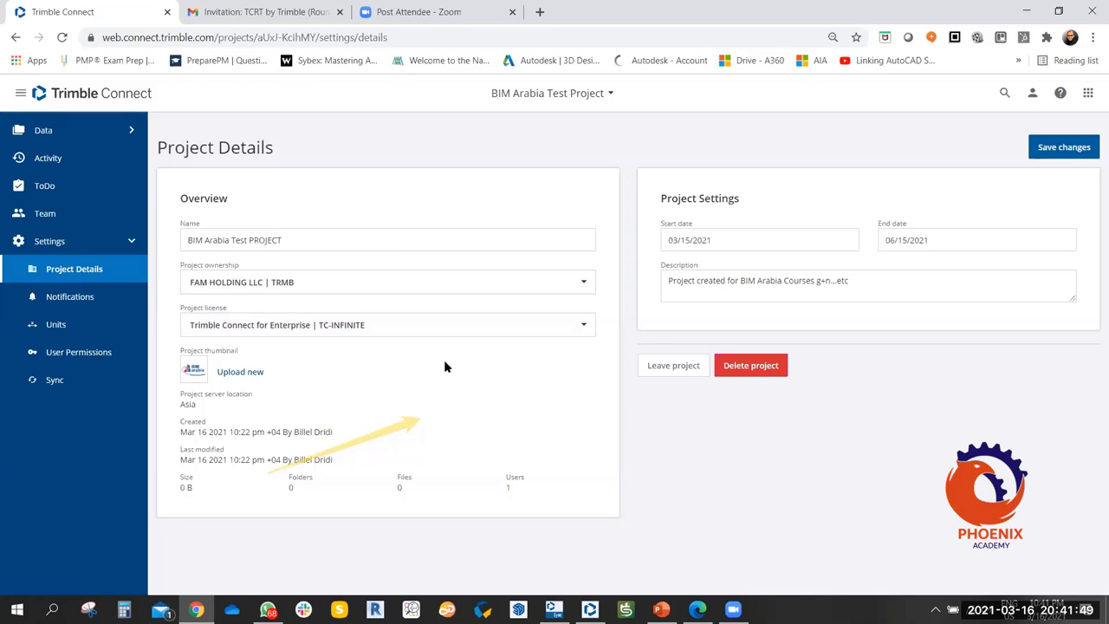
pyautogui.click(389, 329)
pyautogui.click(823, 427)
pyautogui.moveTo(198, 406); pyautogui.dragTo(182, 391)
pyautogui.click(273, 399)
pyautogui.moveTo(181, 432); pyautogui.dragTo(339, 434)
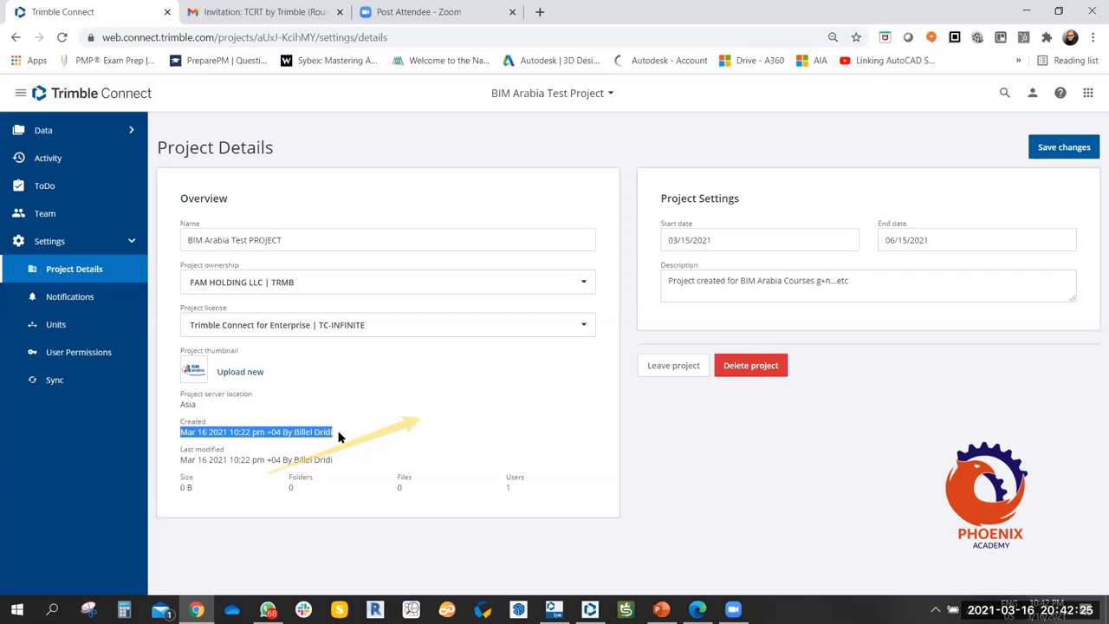
pyautogui.click(394, 431)
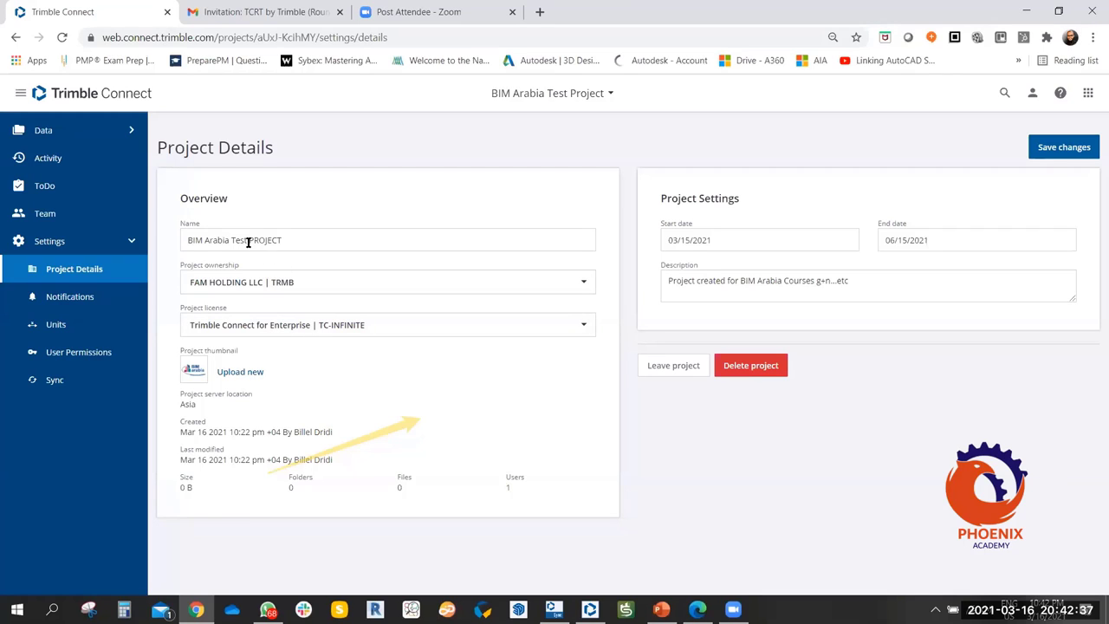
pyautogui.moveTo(248, 240); pyautogui.dragTo(282, 240)
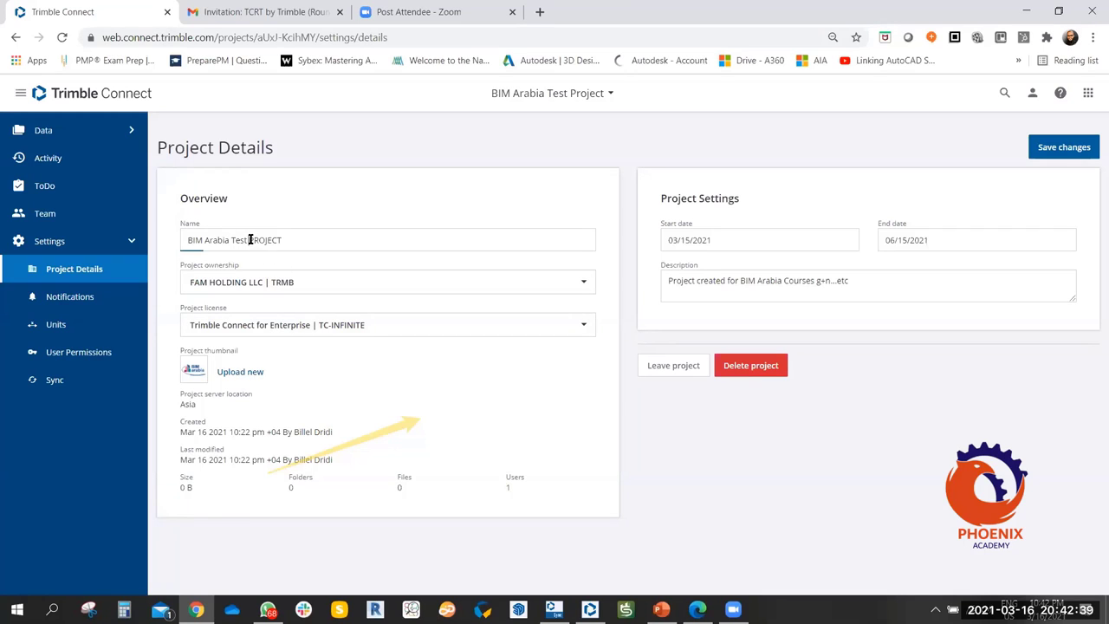
pyautogui.click(302, 240)
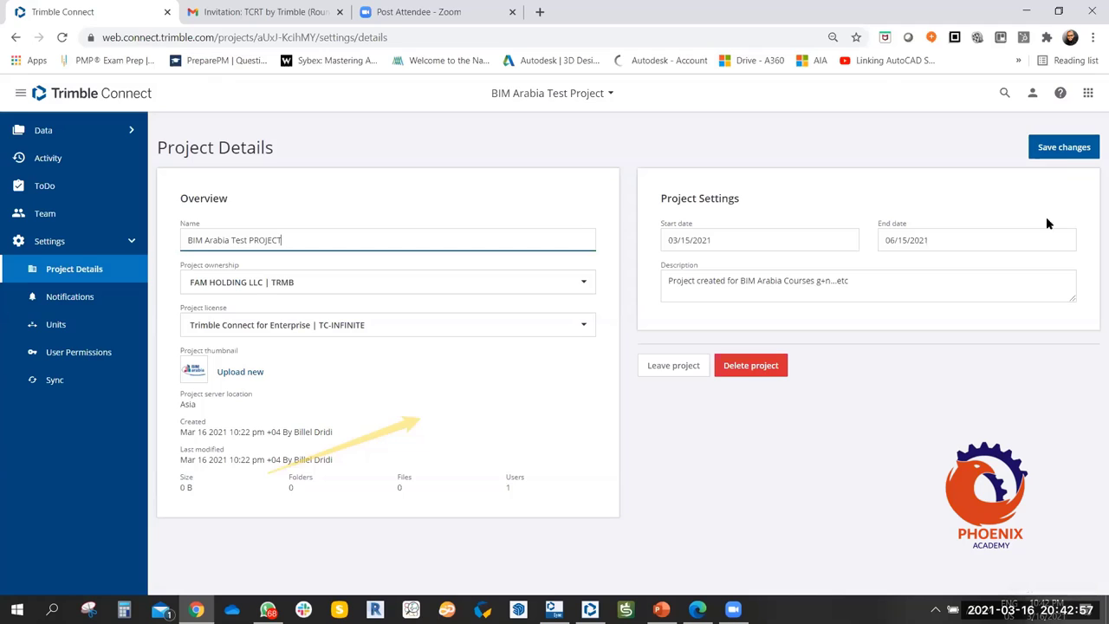
# Save the renamed project and view the Activity feed's rename entry
pyautogui.click(1064, 147)
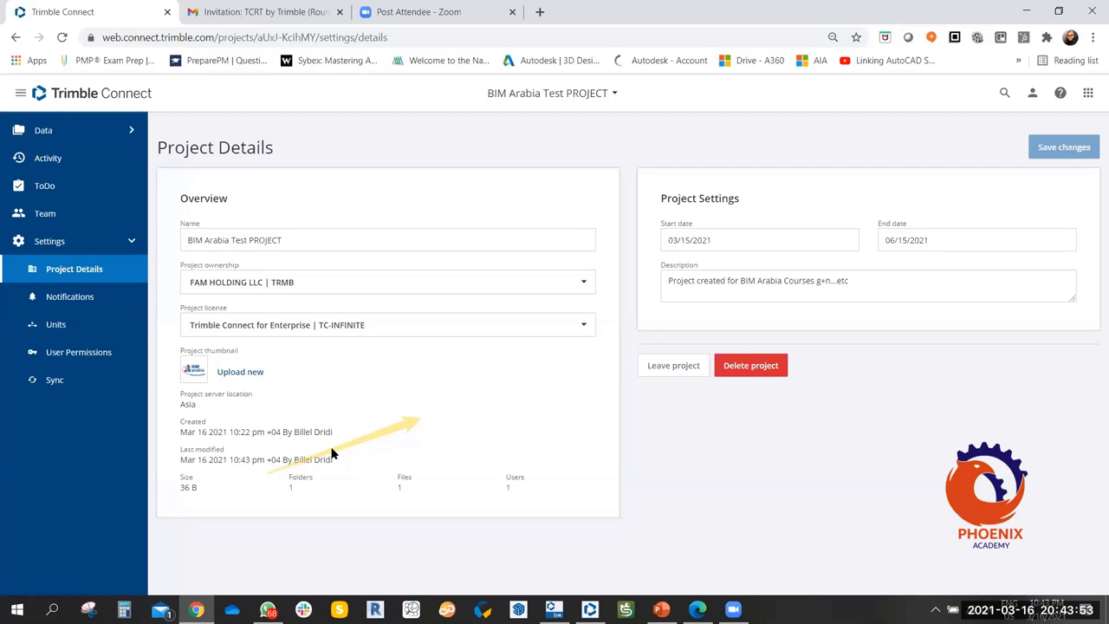
pyautogui.click(49, 159)
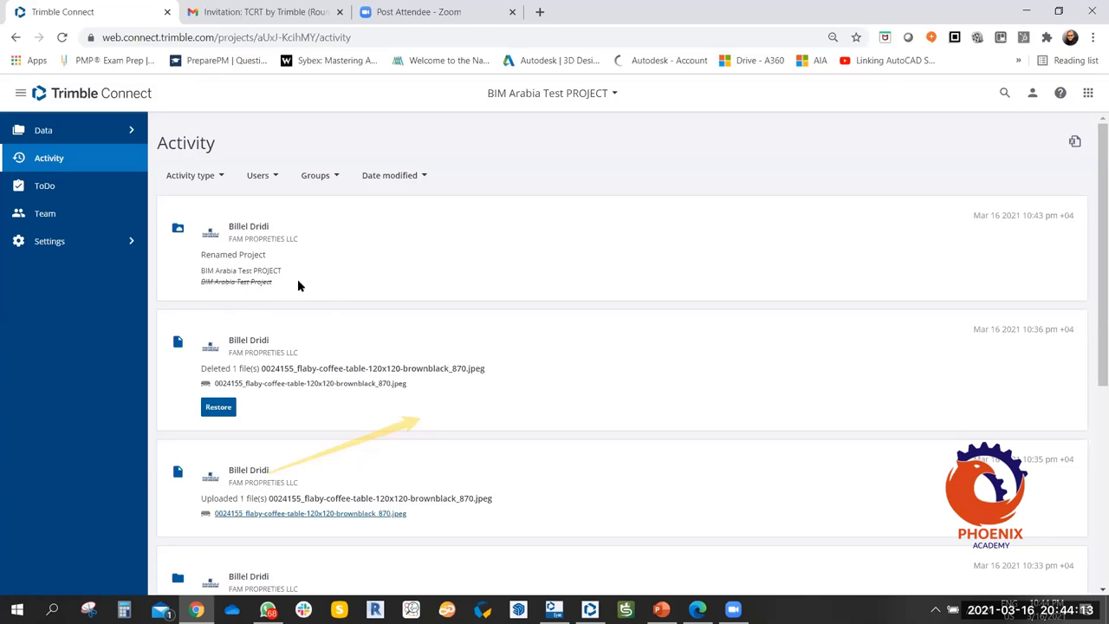
# Highlight the Project-to-PROJECT rename entry in Activity, then return to Project Details
pyautogui.moveTo(282, 270)
pyautogui.mouseDown()
pyautogui.moveTo(208, 270)
pyautogui.moveTo(297, 272)
pyautogui.moveTo(286, 284)
pyautogui.mouseUp()
pyautogui.click(252, 269)
pyautogui.click(203, 255)
pyautogui.click(260, 254)
pyautogui.moveTo(266, 255); pyautogui.dragTo(203, 254)
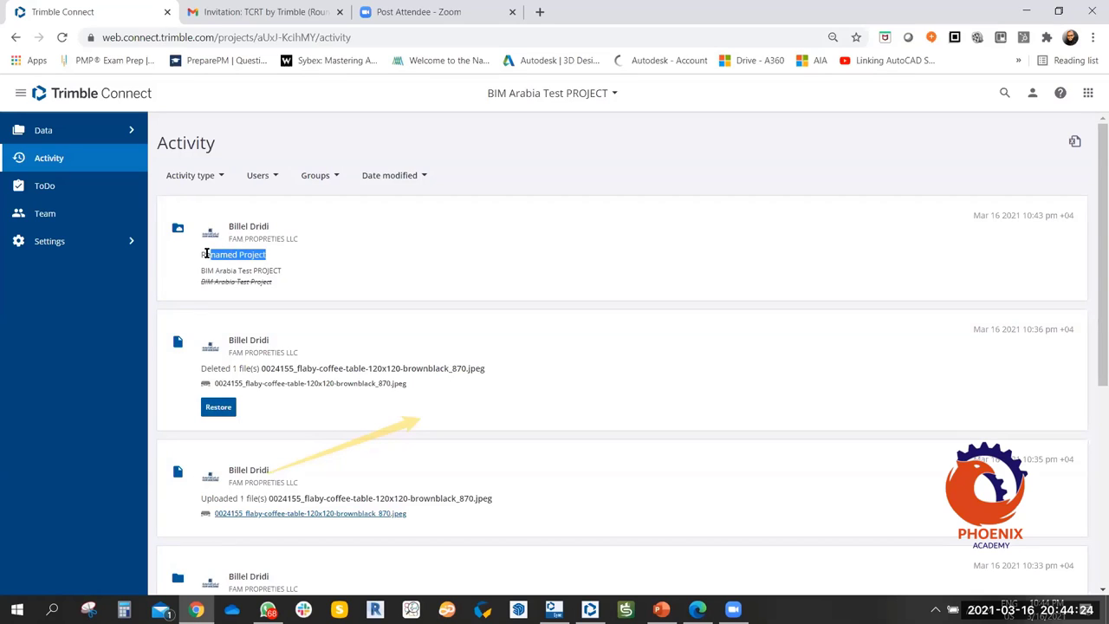
pyautogui.click(312, 259)
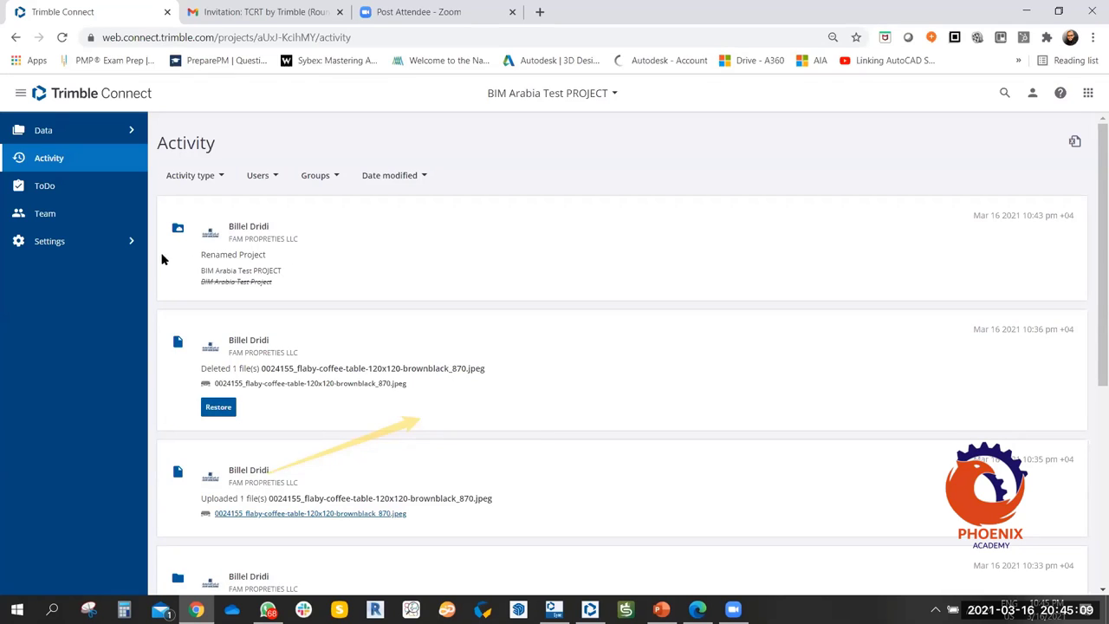
pyautogui.click(135, 243)
pyautogui.click(77, 270)
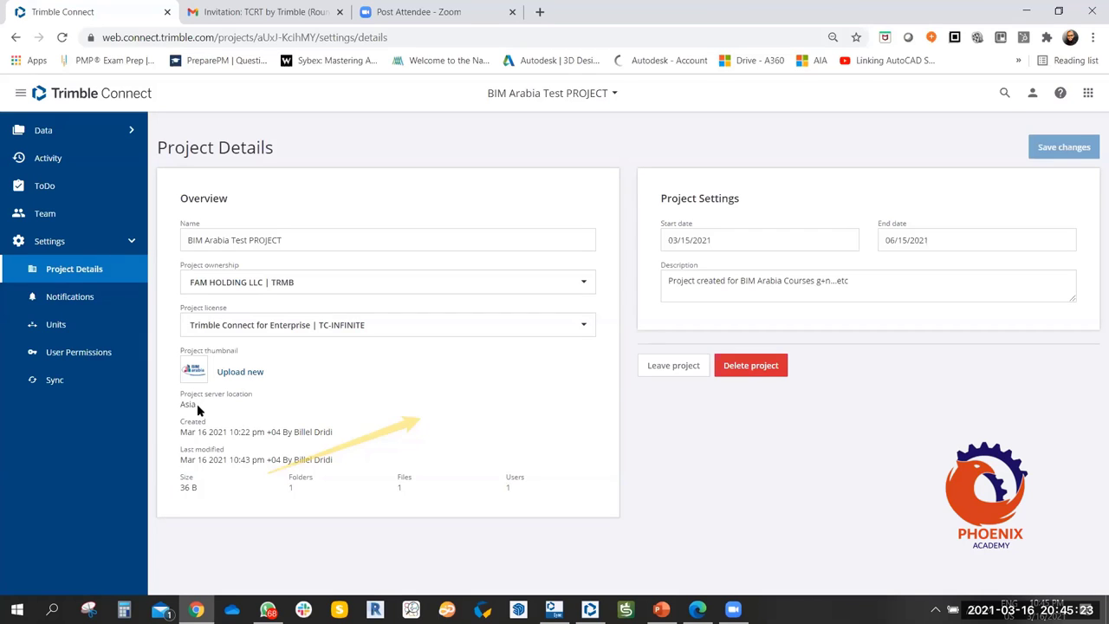
pyautogui.moveTo(198, 405); pyautogui.dragTo(191, 406)
pyautogui.moveTo(331, 431); pyautogui.dragTo(166, 429)
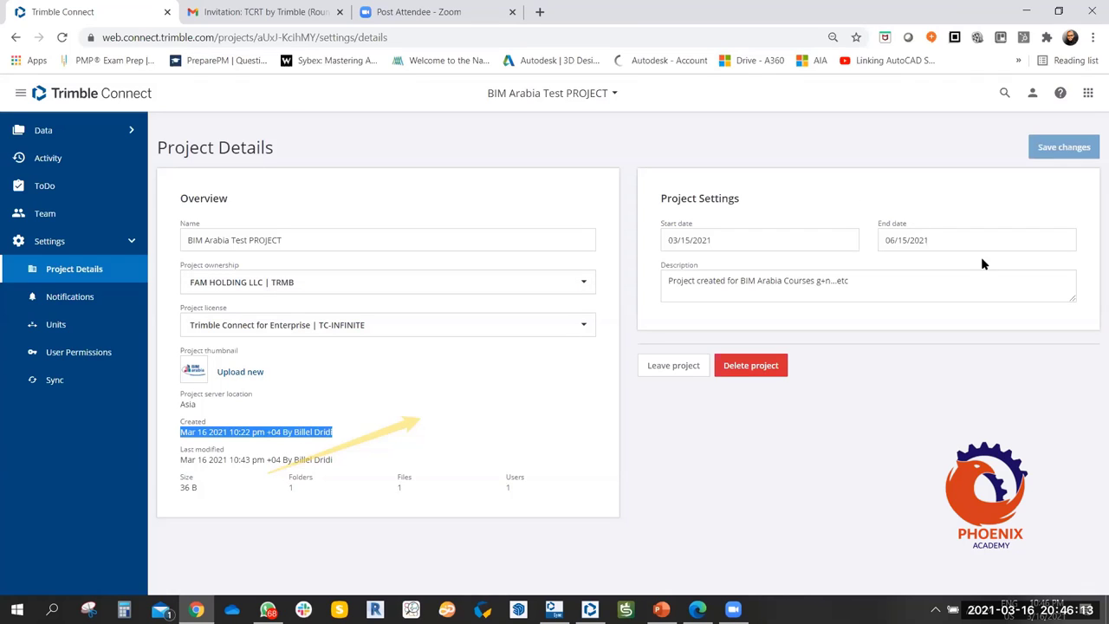
# Show the start date's March 2021 calendar, then the end date's June 2021 calendar
pyautogui.click(735, 240)
pyautogui.click(946, 240)
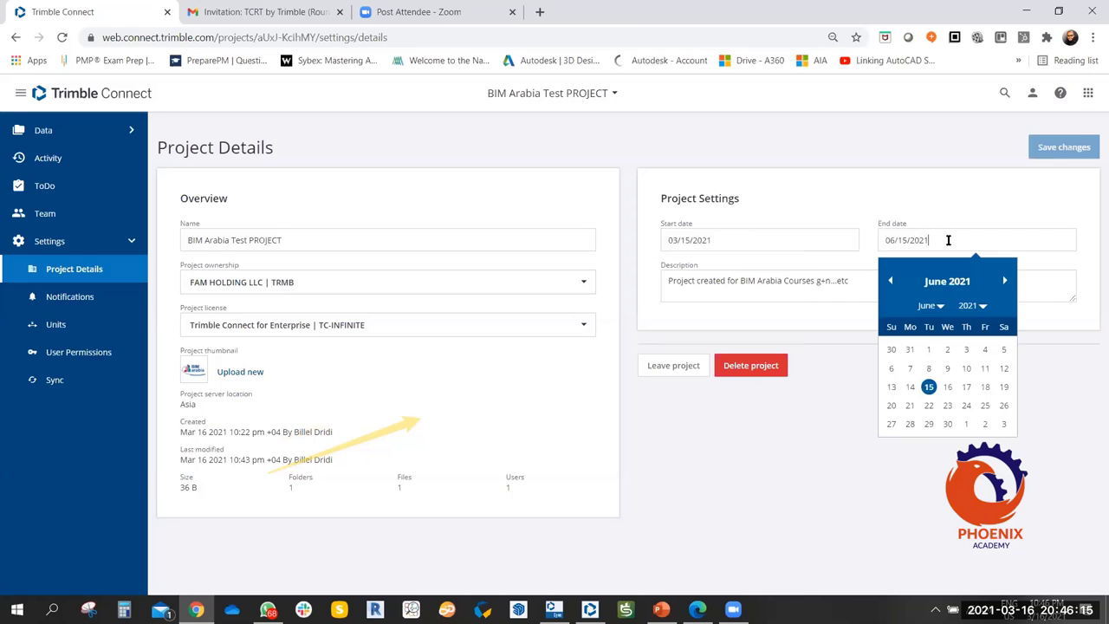
pyautogui.click(744, 242)
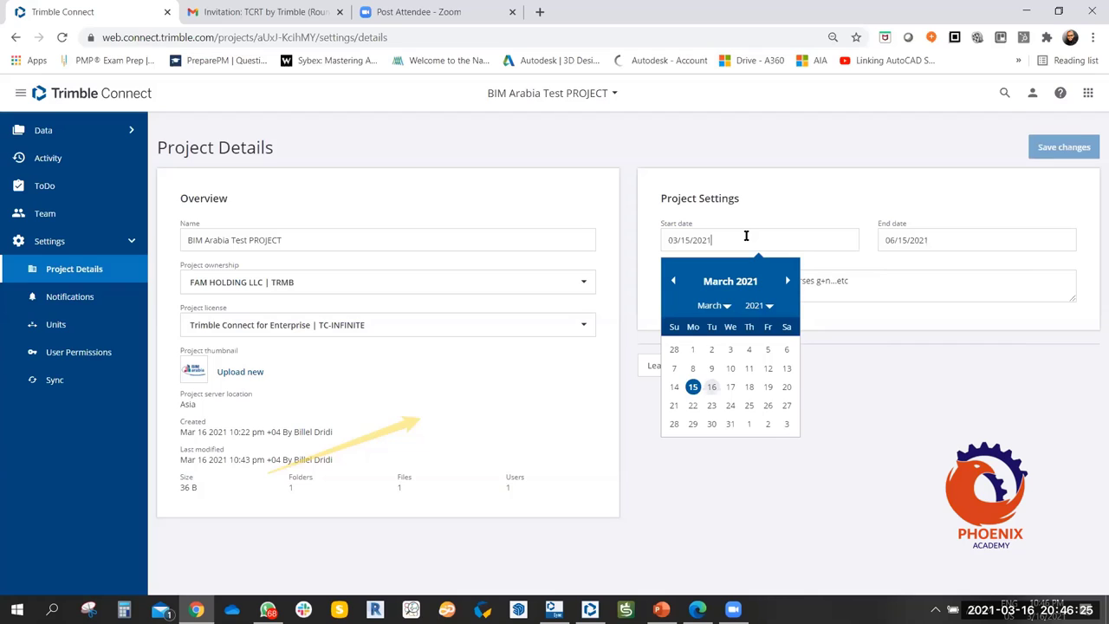
pyautogui.click(983, 246)
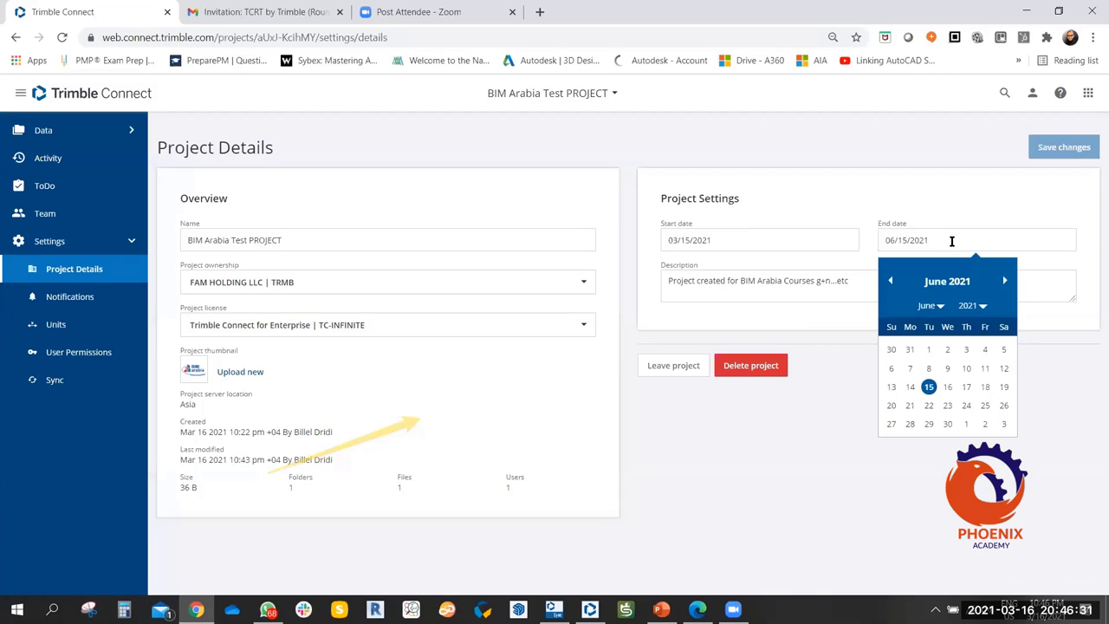
# Select and deselect the 06/15/2021 end date value without changing it
pyautogui.tripleClick(952, 242)
pyautogui.click(955, 236)
pyautogui.tripleClick(939, 240)
pyautogui.click(933, 241)
pyautogui.moveTo(932, 241); pyautogui.dragTo(859, 241)
pyautogui.click(960, 240)
# Highlight the project description text, then request deletion of BIM Arabia Test PROJECT
pyautogui.click(865, 290)
pyautogui.moveTo(858, 285); pyautogui.dragTo(602, 291)
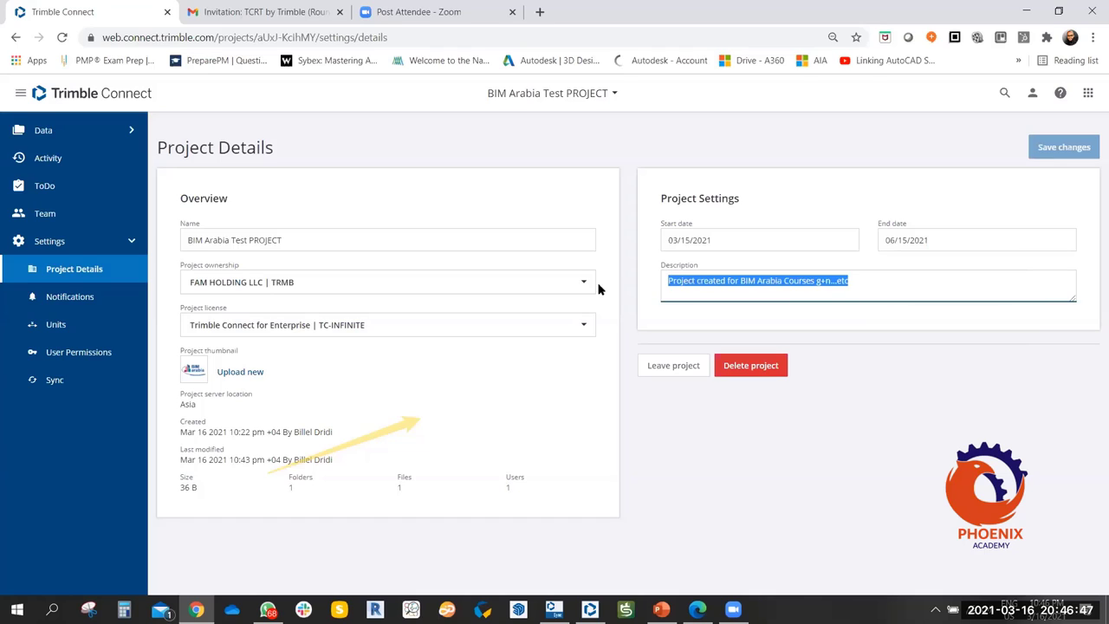
pyautogui.click(903, 281)
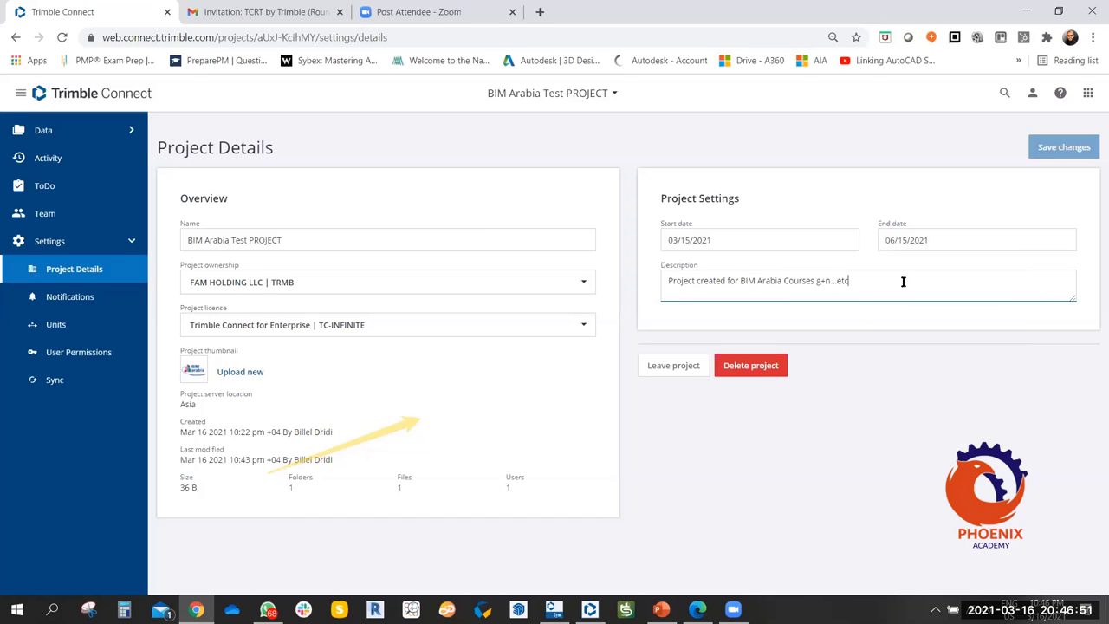
pyautogui.moveTo(889, 287); pyautogui.dragTo(571, 291)
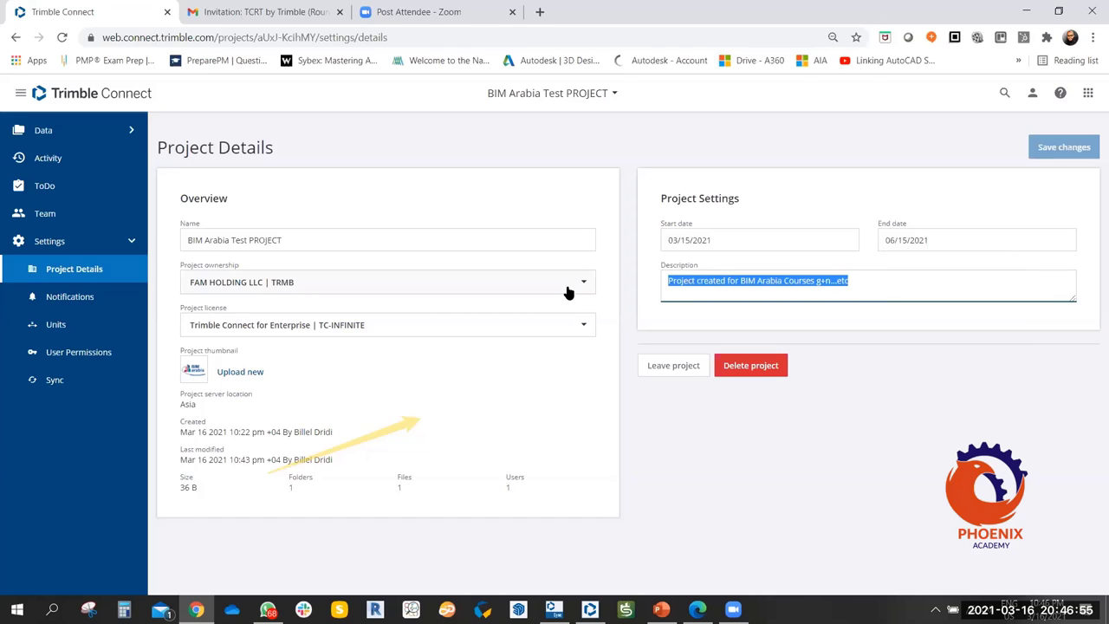
pyautogui.click(1065, 144)
pyautogui.click(751, 365)
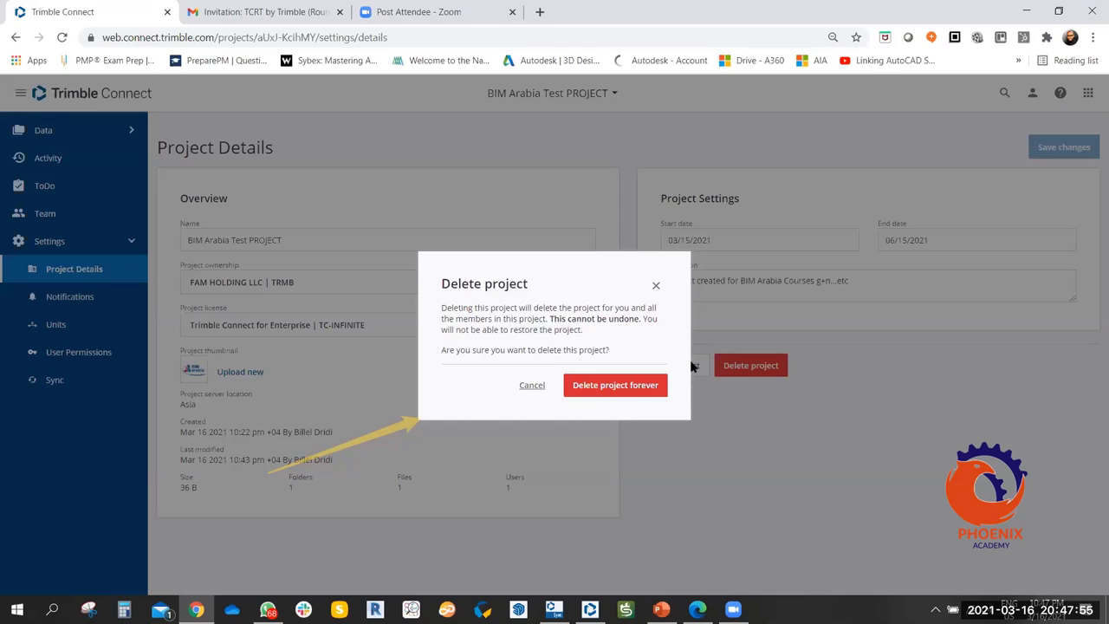
# Cancel the project deletion and request to leave the project instead
pyautogui.click(656, 286)
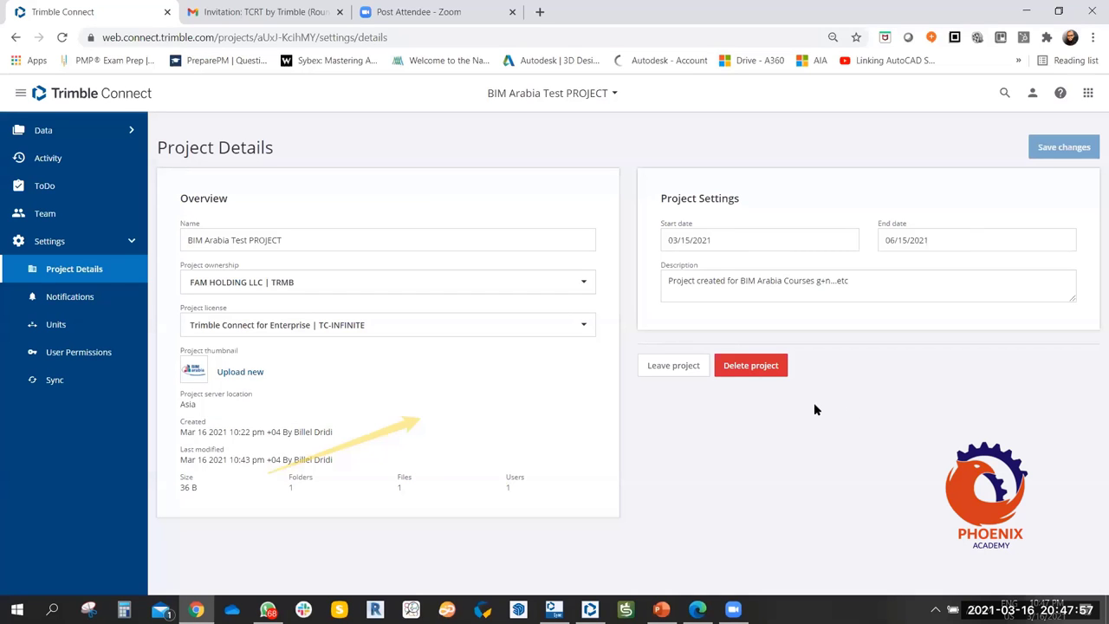
pyautogui.click(683, 367)
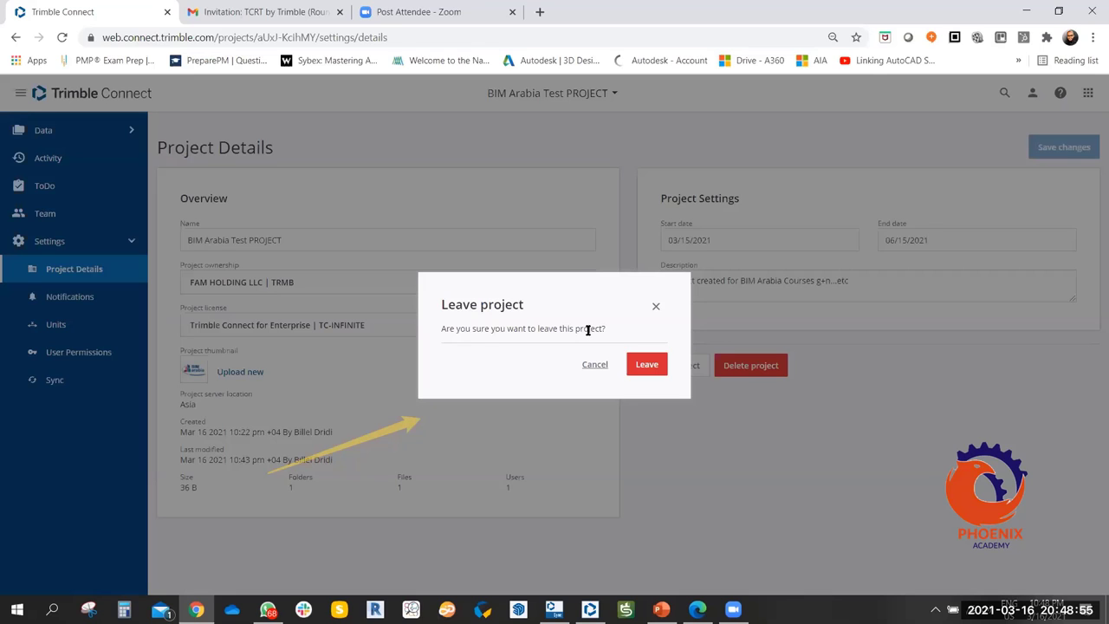
# Cancel leaving the project and go to the Units settings
pyautogui.click(656, 306)
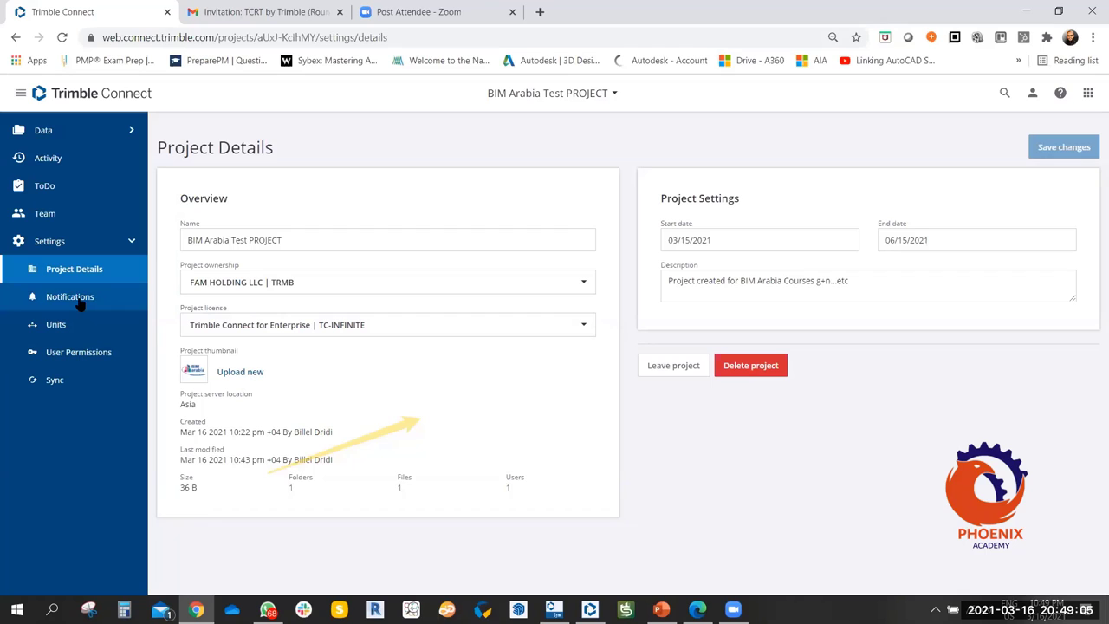
pyautogui.click(52, 323)
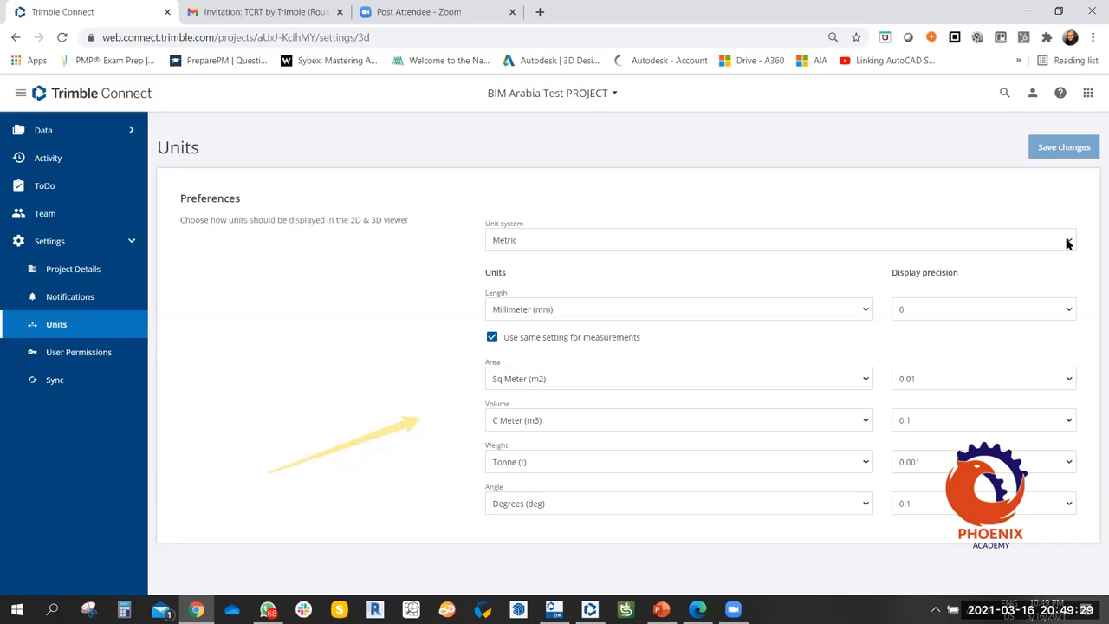
# Keep Metric units with Millimeter length, and set length display precision to 0.01
pyautogui.click(1072, 244)
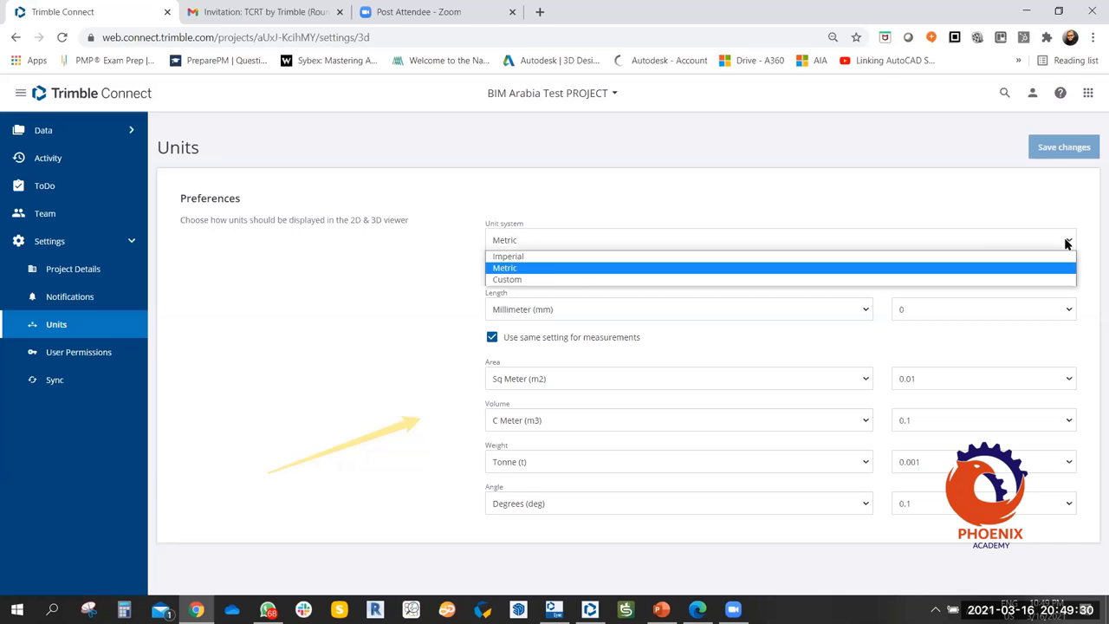
pyautogui.click(501, 279)
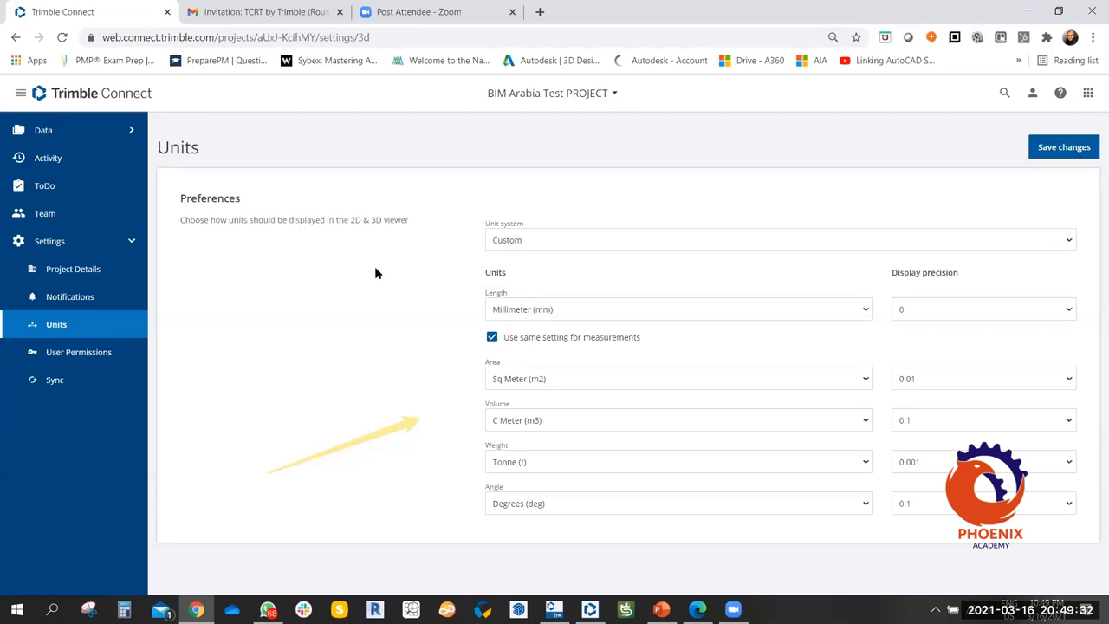
pyautogui.click(1038, 244)
pyautogui.click(583, 271)
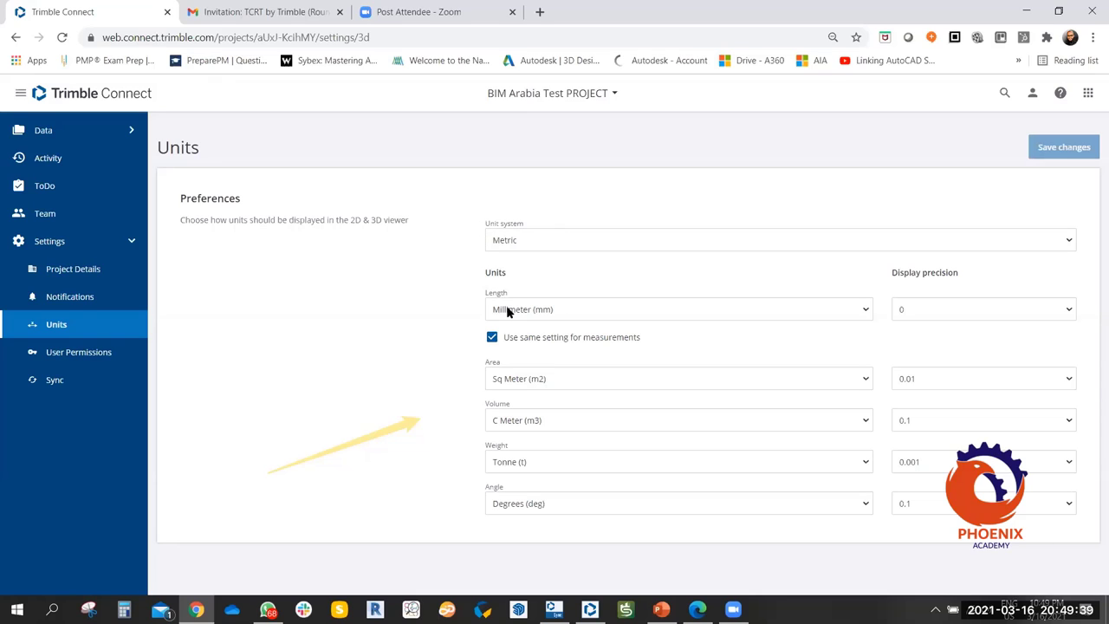
pyautogui.click(675, 309)
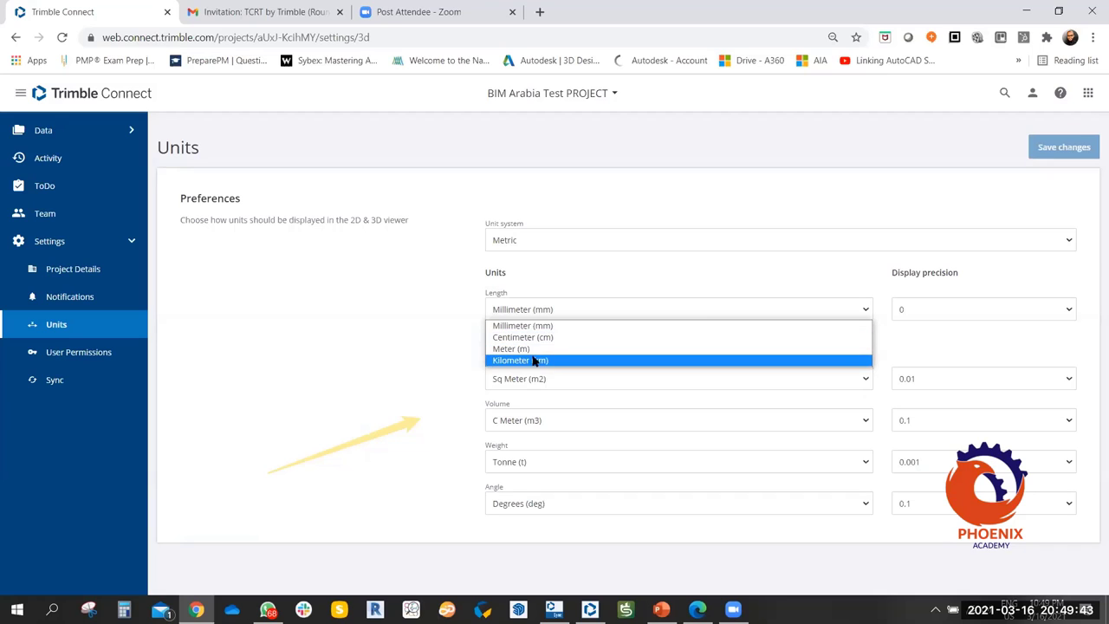
pyautogui.click(410, 330)
pyautogui.click(944, 304)
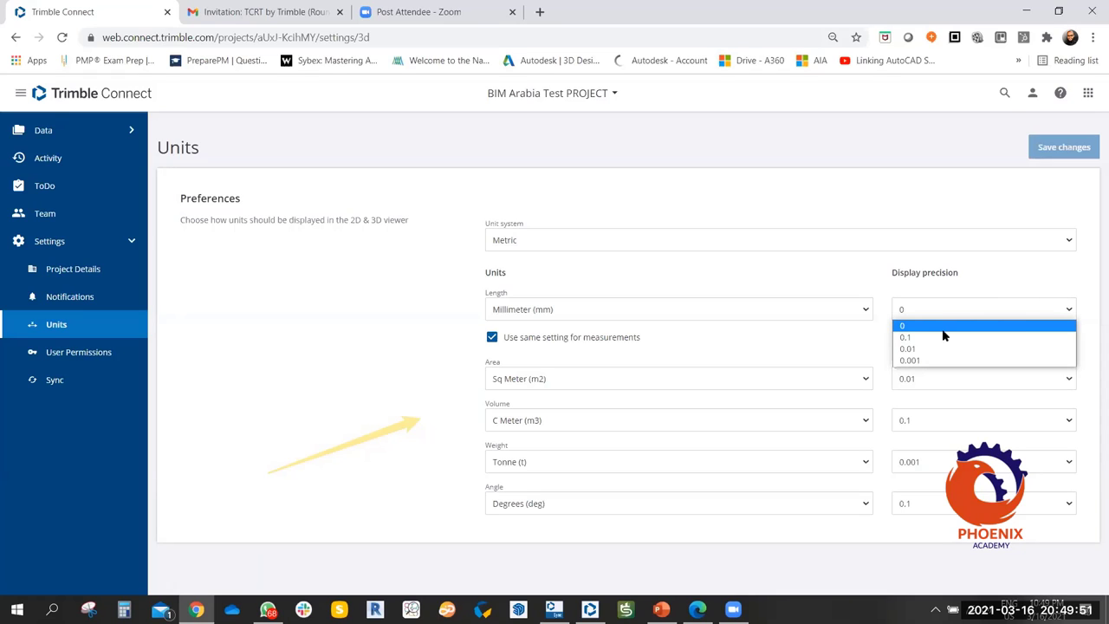
pyautogui.click(930, 348)
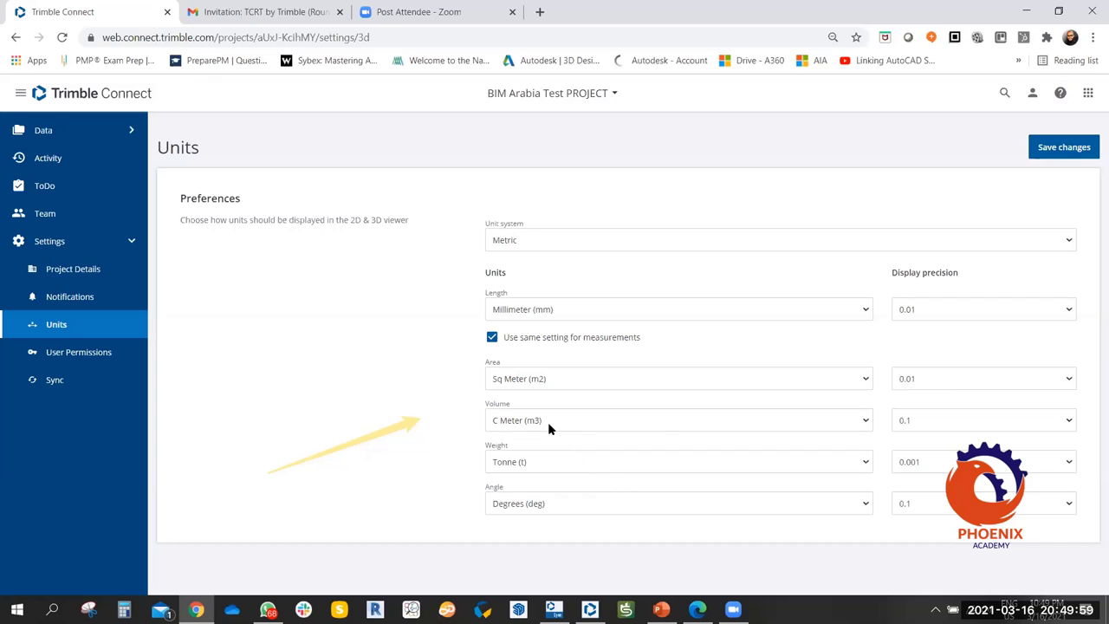
# Set volume and angle (degrees) display precision to 0.01, save, and open Notifications settings
pyautogui.click(959, 425)
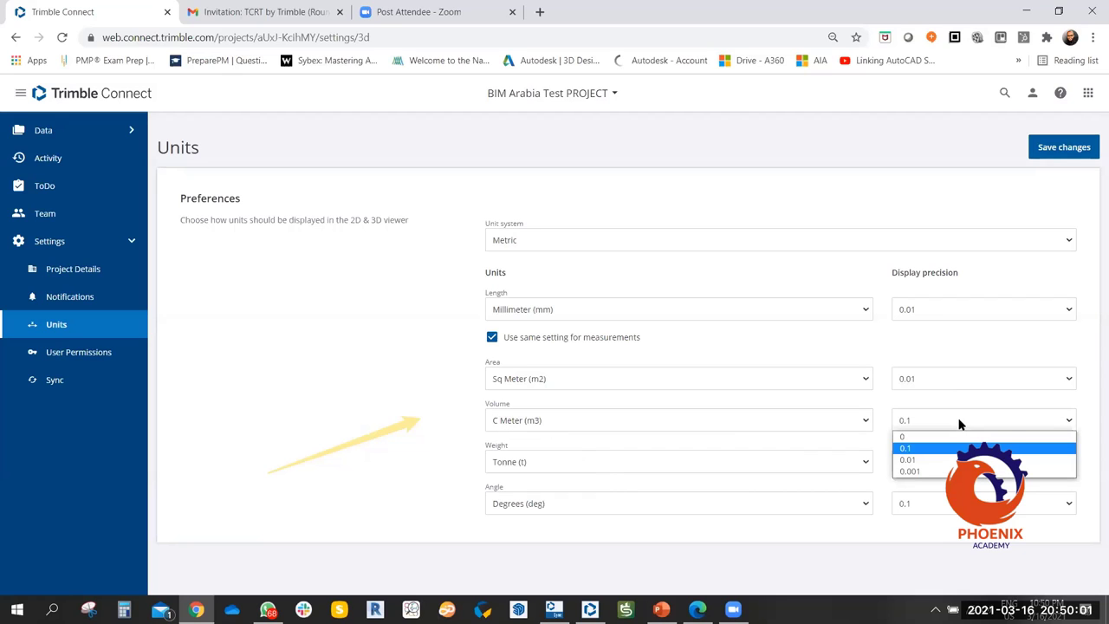
pyautogui.click(910, 465)
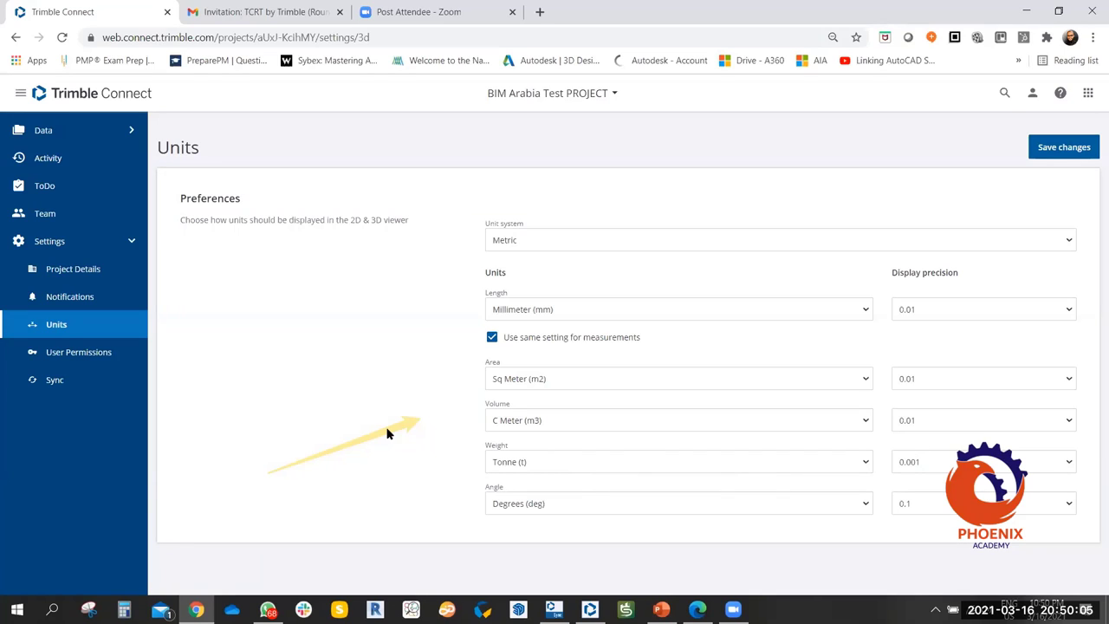
pyautogui.click(575, 506)
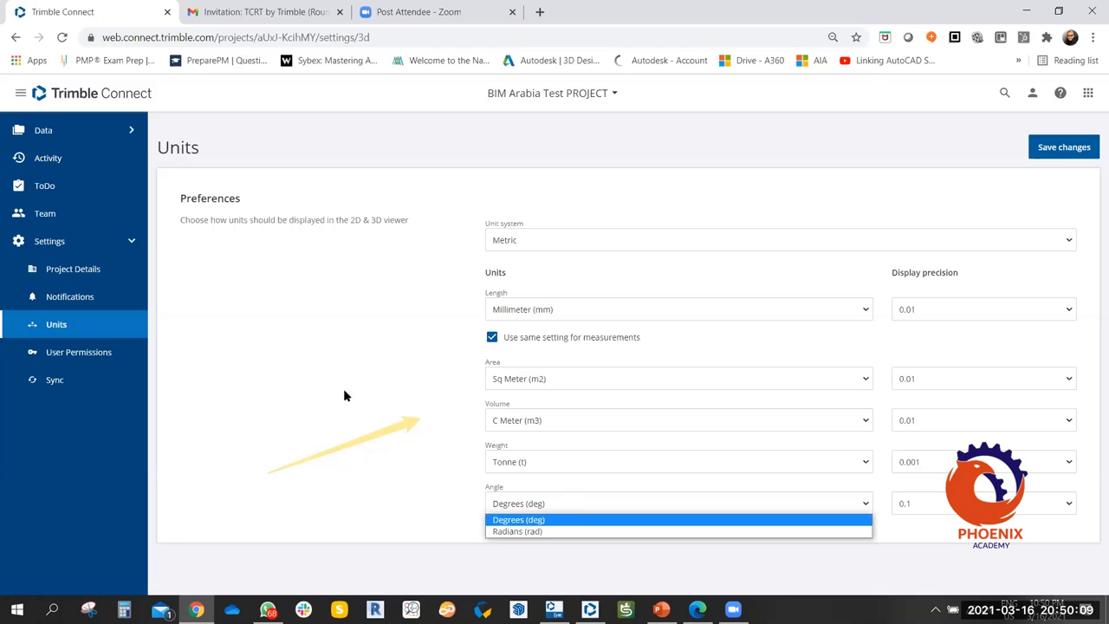
pyautogui.click(362, 360)
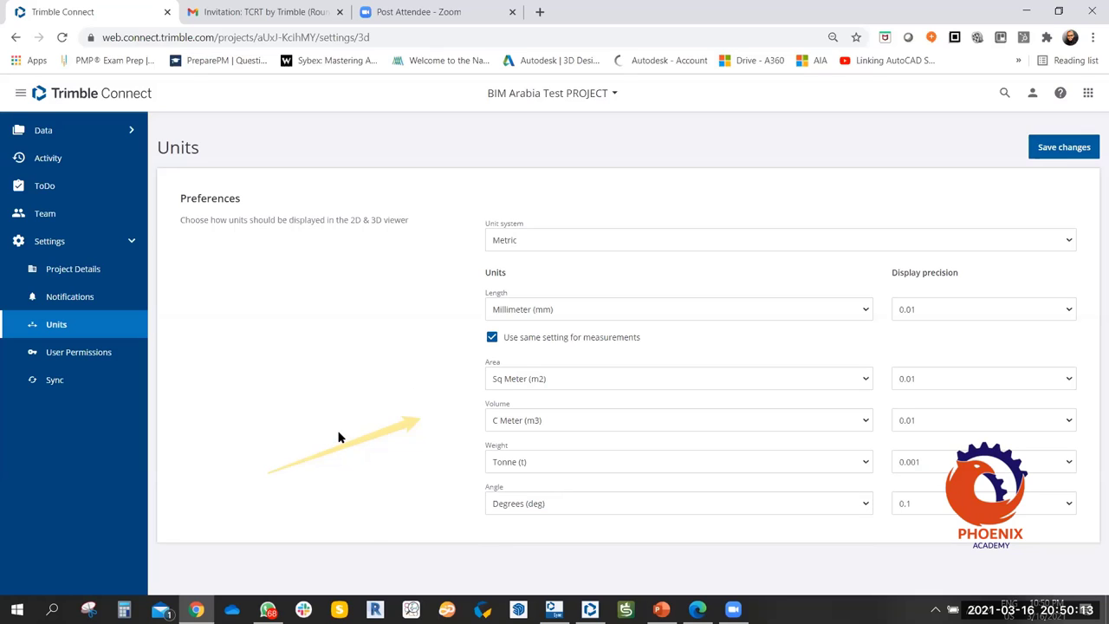
pyautogui.click(918, 503)
pyautogui.click(921, 540)
pyautogui.click(1064, 147)
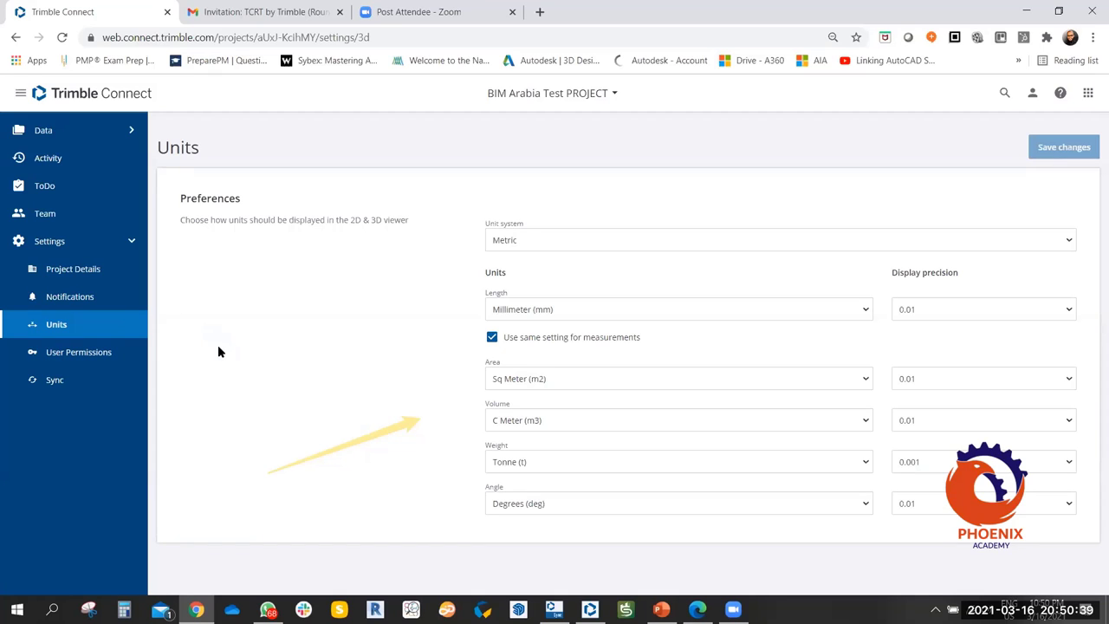
pyautogui.click(82, 298)
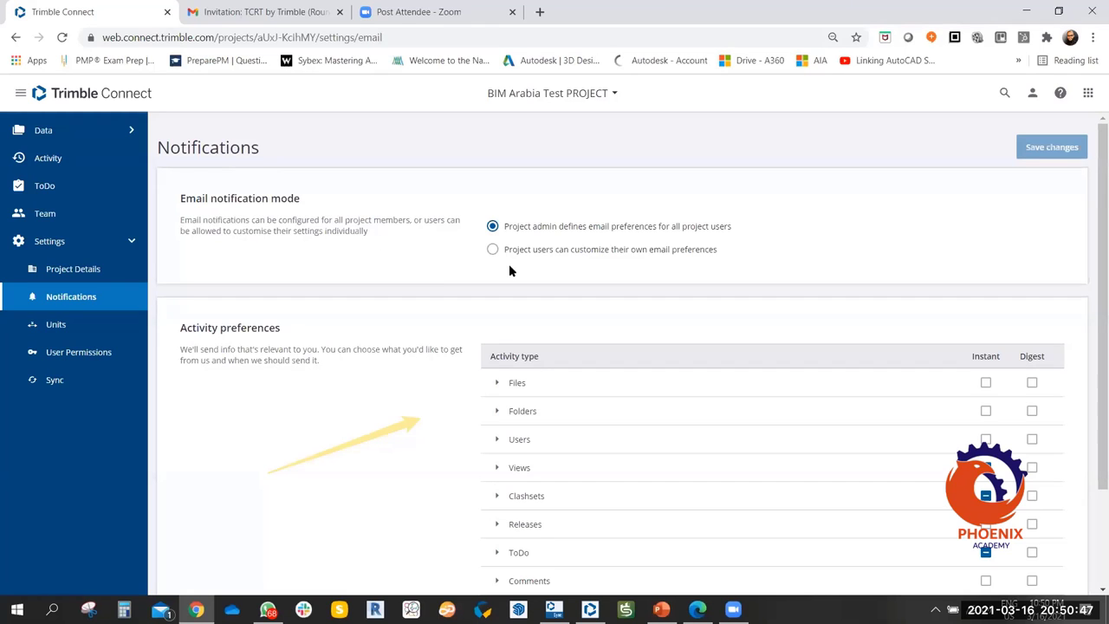
pyautogui.scroll(-3, 273, 286)
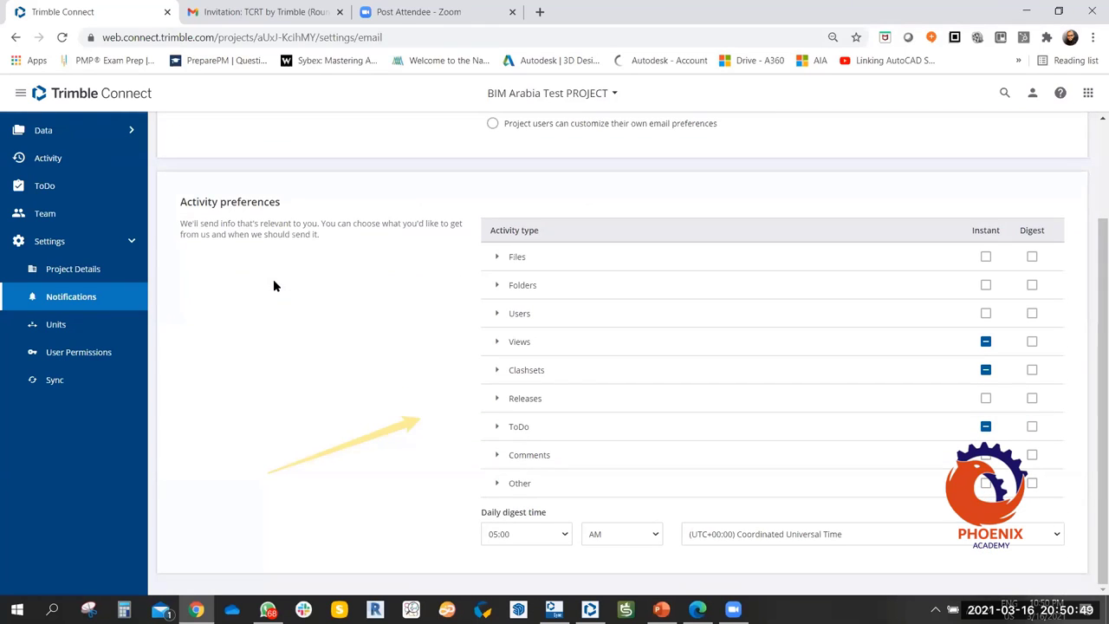
pyautogui.scroll(3, 381, 295)
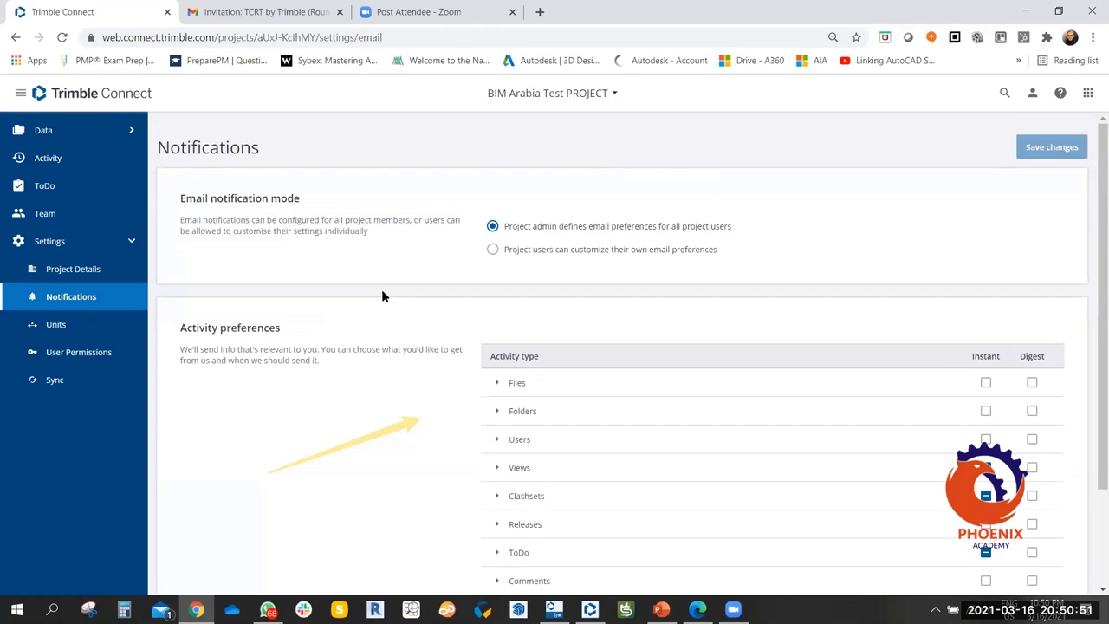
pyautogui.scroll(-3, 386, 299)
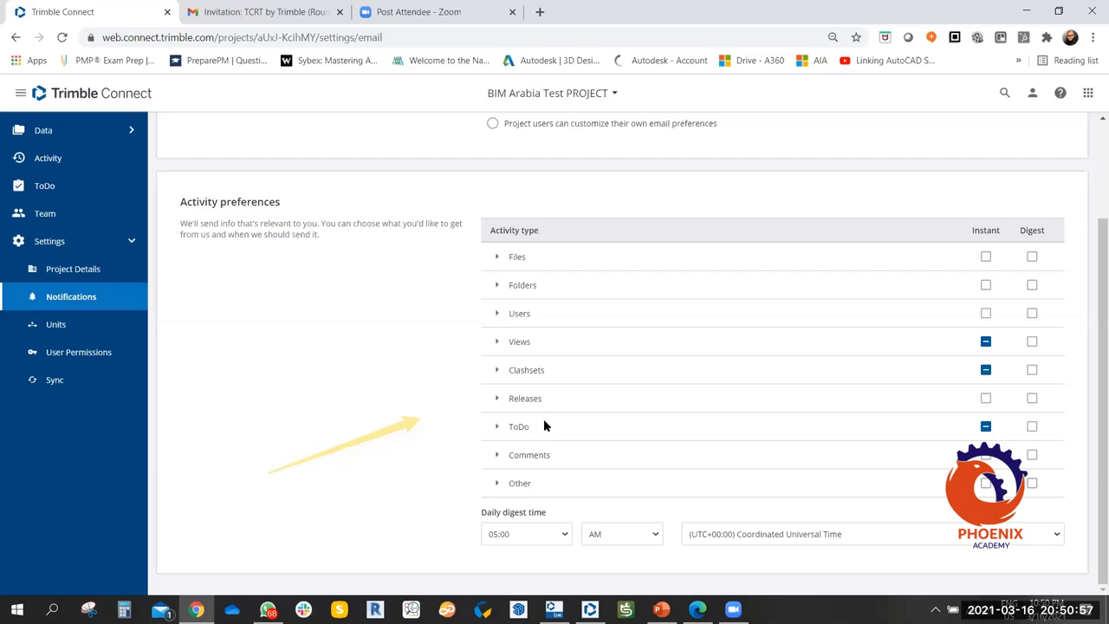
pyautogui.scroll(2, 285, 386)
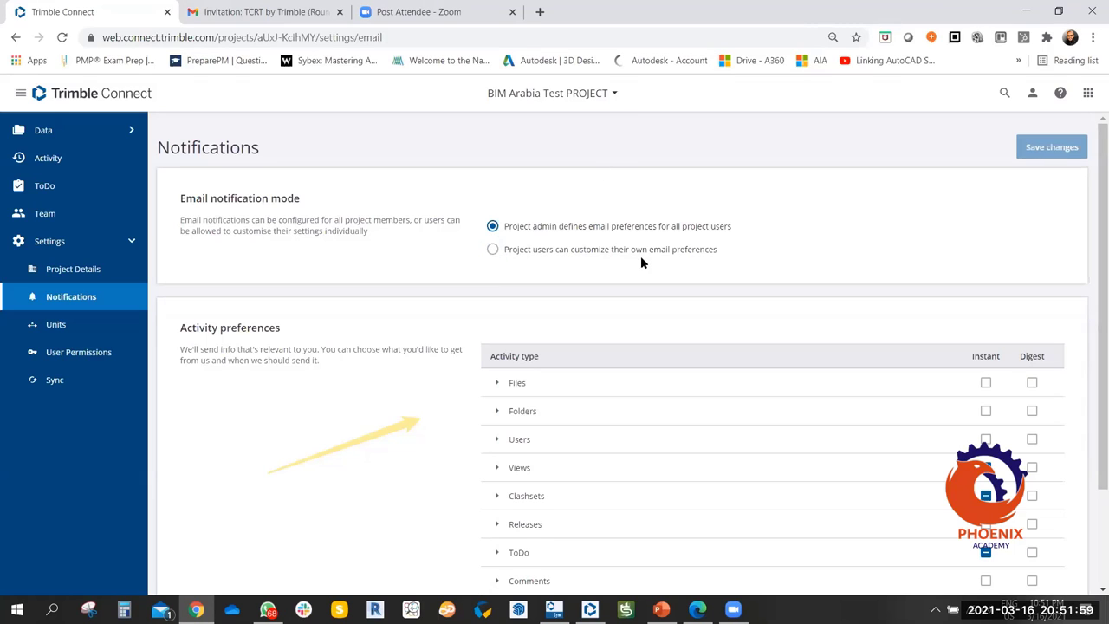
pyautogui.click(491, 251)
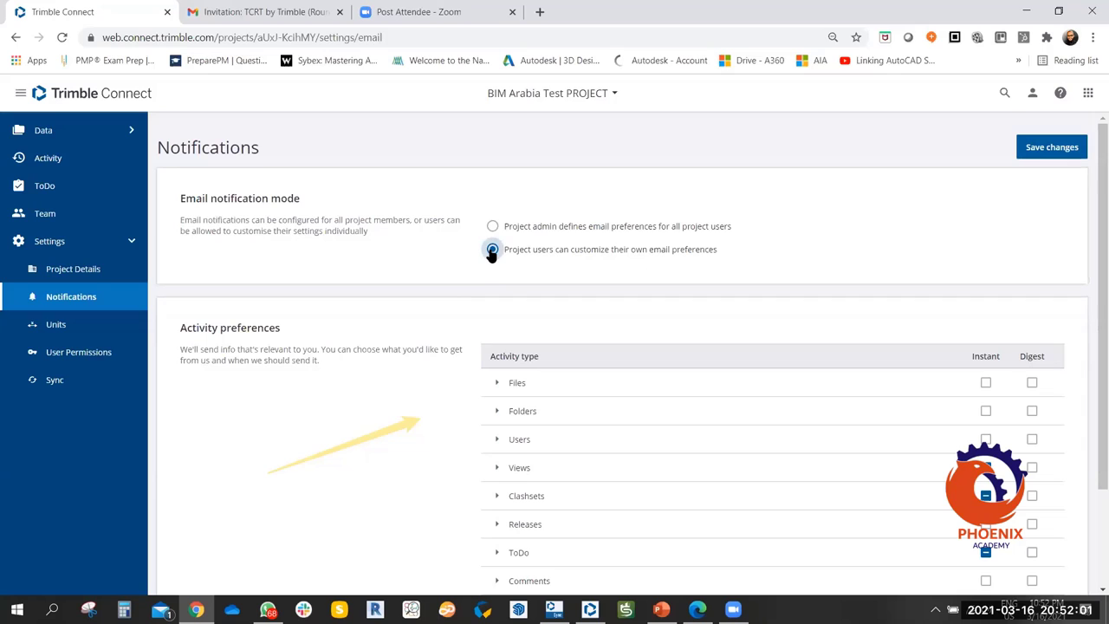
pyautogui.click(492, 226)
pyautogui.click(492, 249)
pyautogui.scroll(-1, 321, 362)
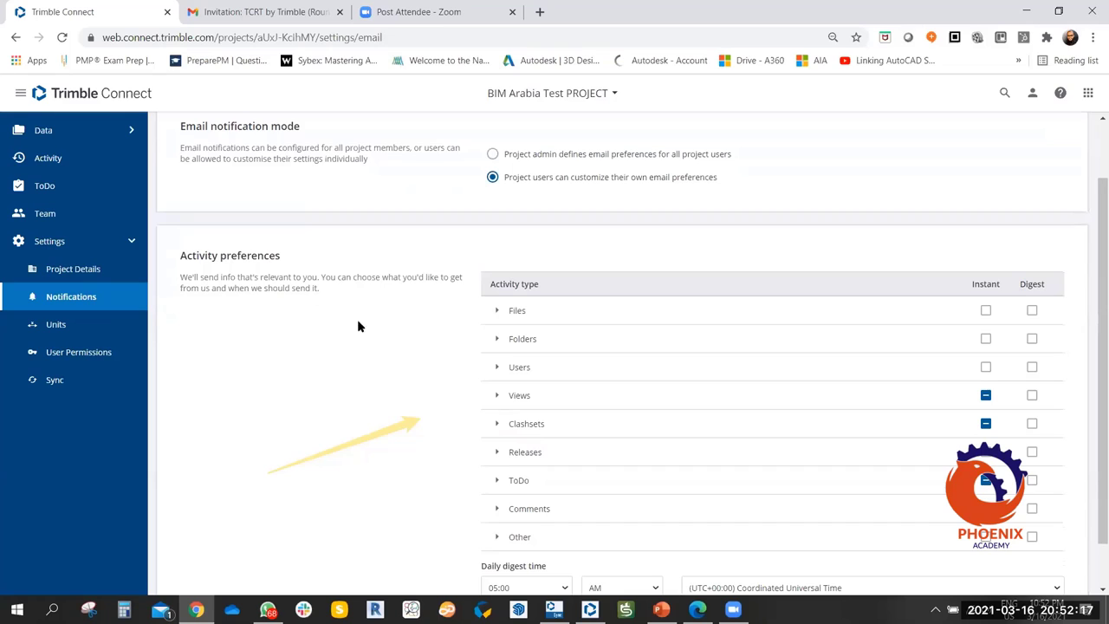
pyautogui.scroll(1, 398, 326)
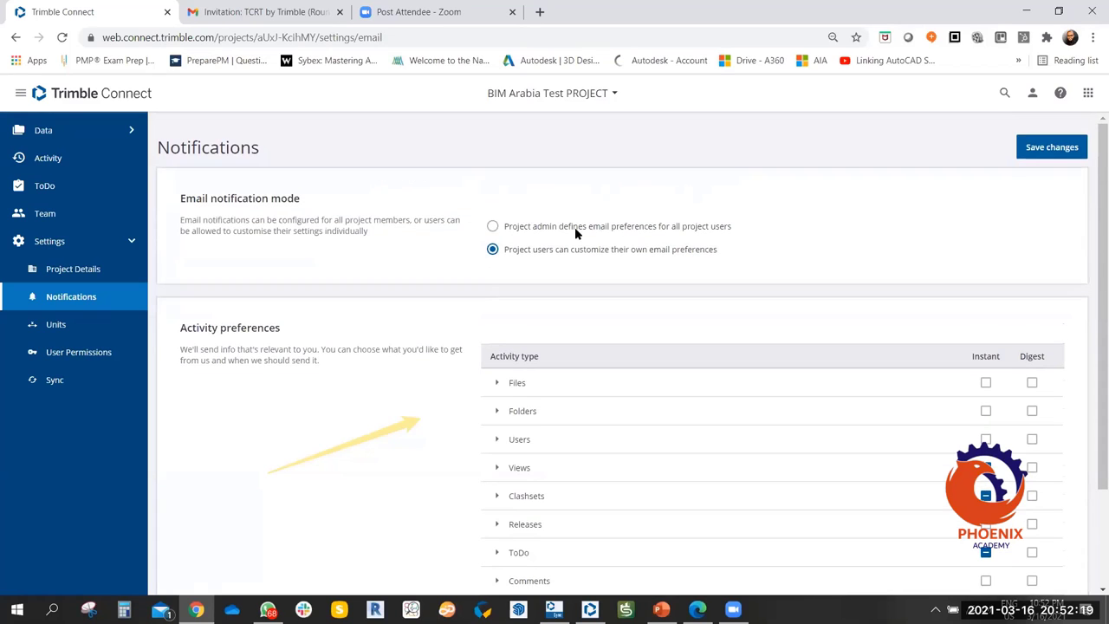
pyautogui.click(492, 226)
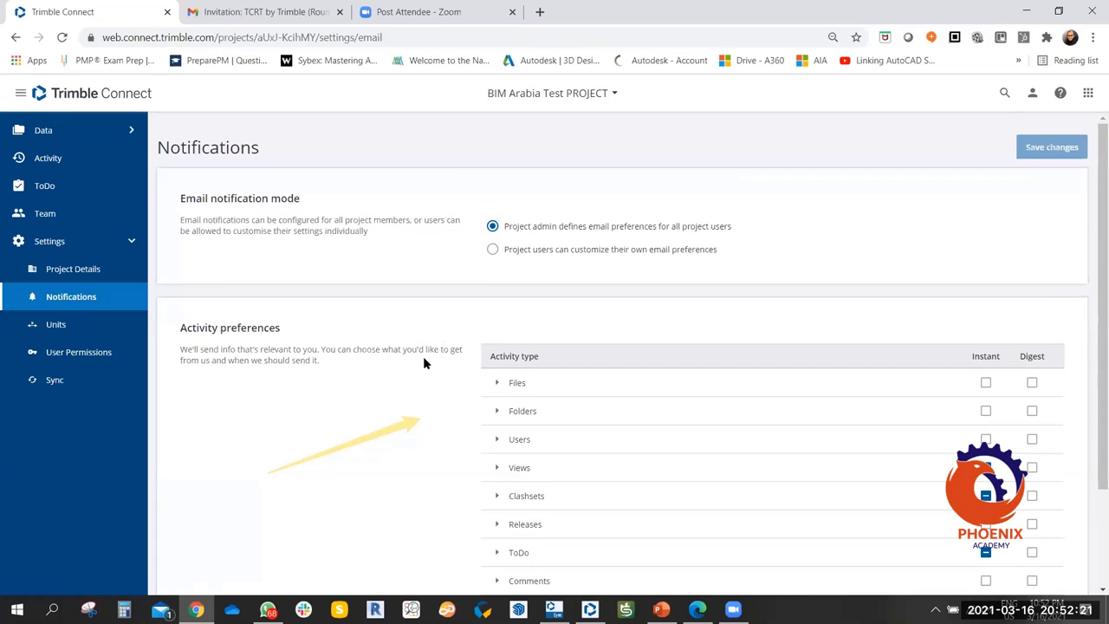
pyautogui.scroll(-2, 372, 348)
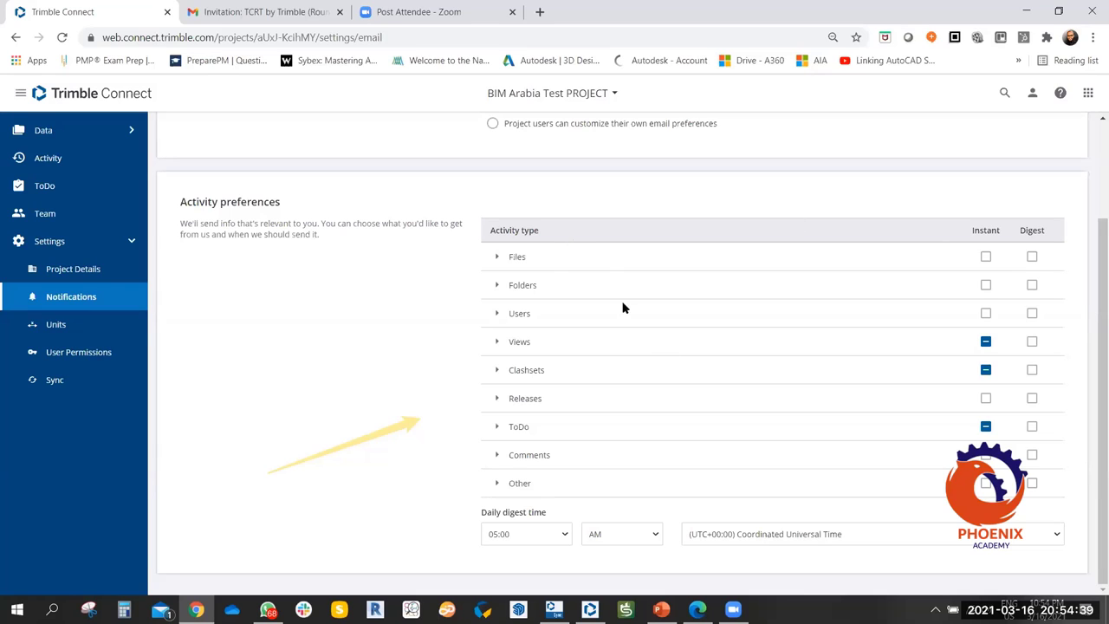
pyautogui.click(499, 257)
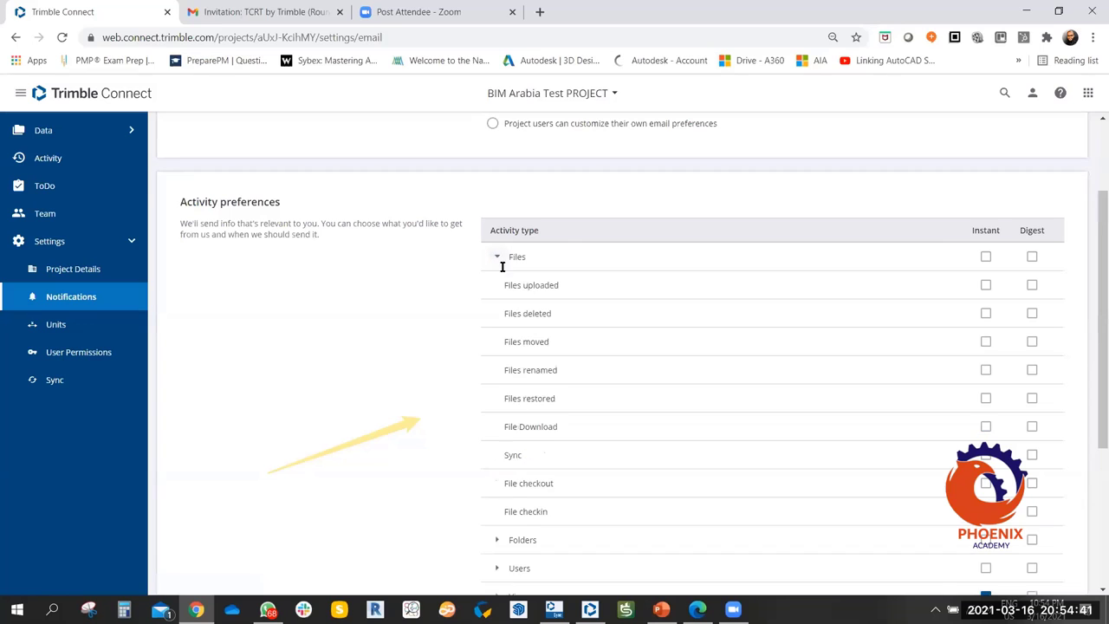
pyautogui.scroll(-1, 443, 307)
pyautogui.scroll(-1, 441, 297)
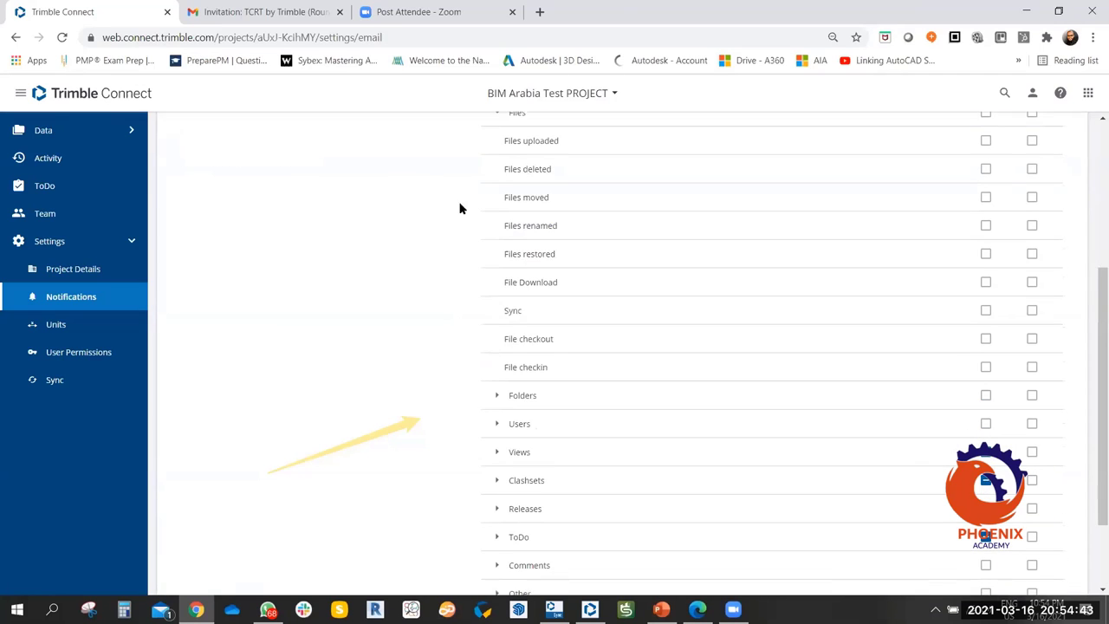
pyautogui.scroll(1, 460, 208)
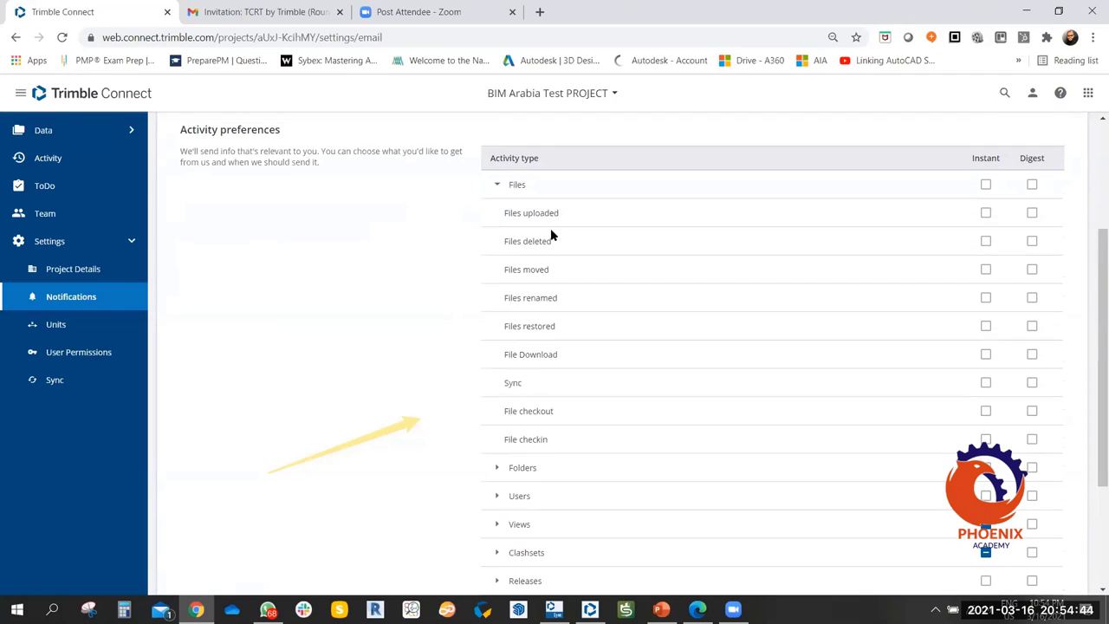
pyautogui.click(986, 213)
pyautogui.click(1032, 214)
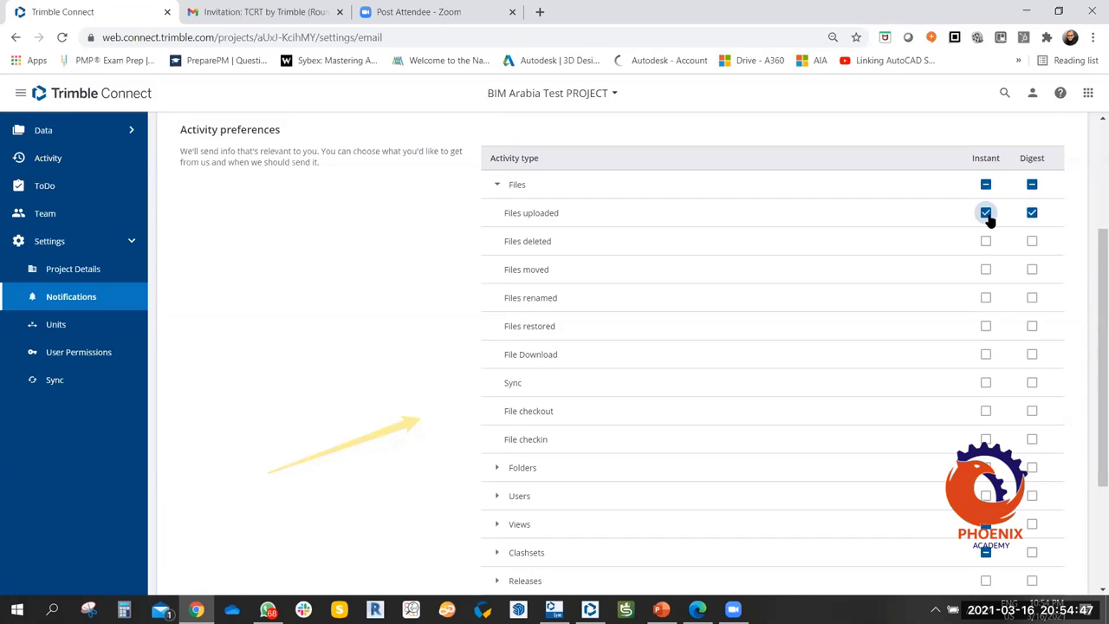
pyautogui.click(987, 214)
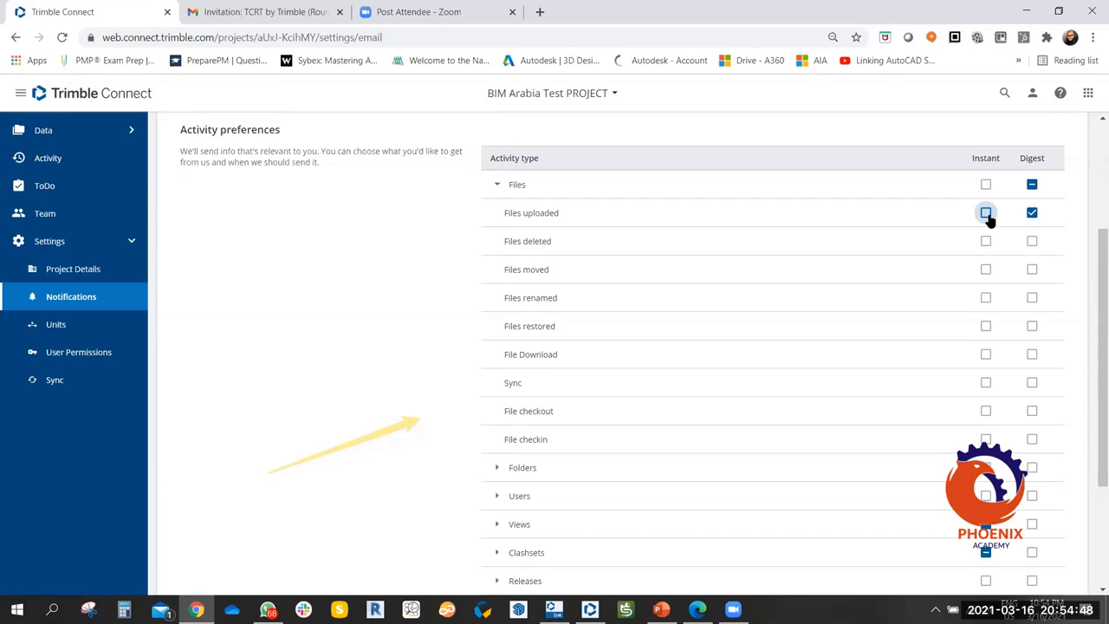
pyautogui.click(1032, 214)
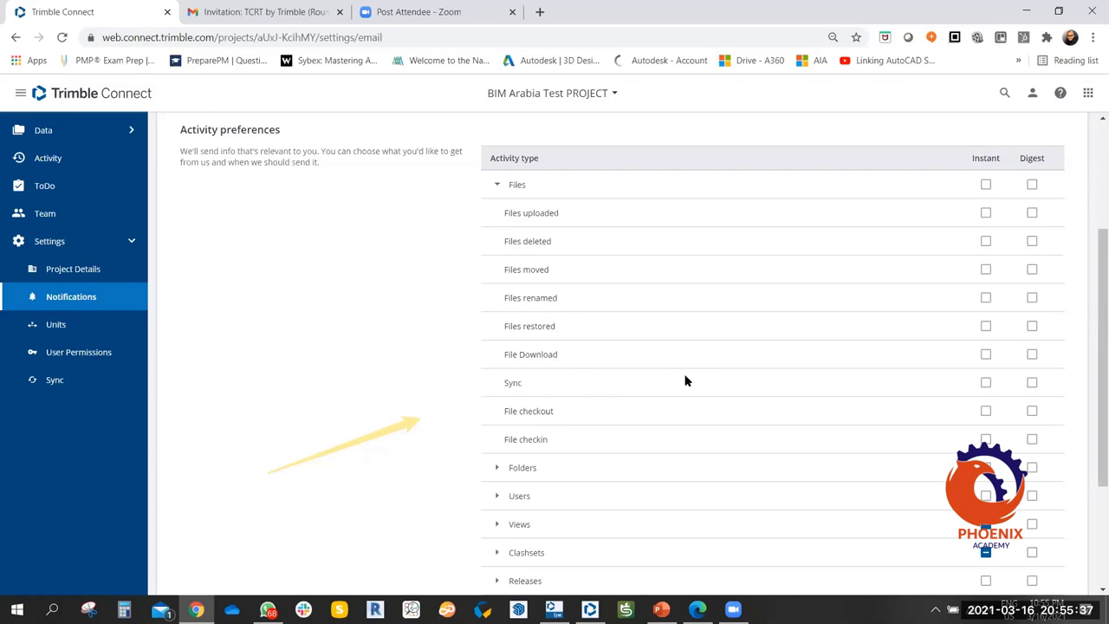
pyautogui.click(501, 187)
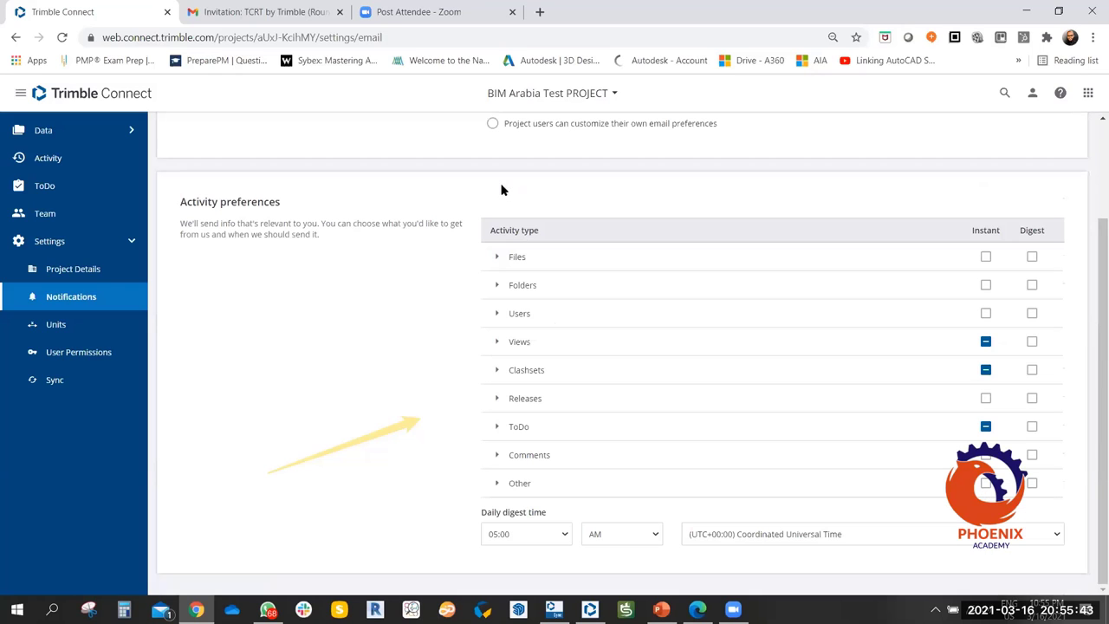
pyautogui.click(494, 287)
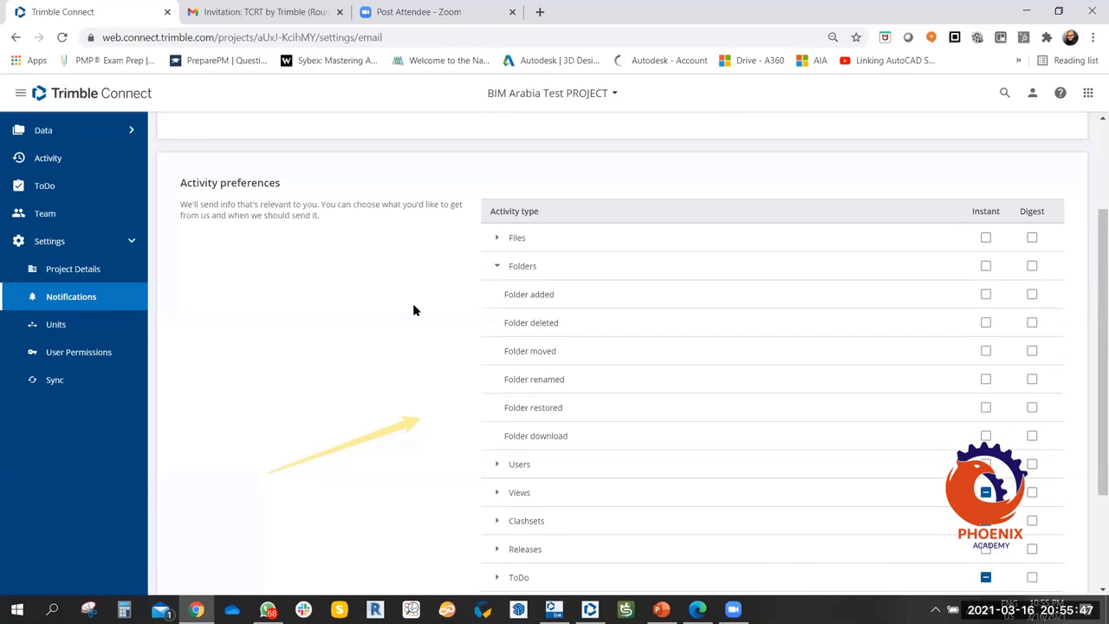
pyautogui.scroll(-2, 422, 305)
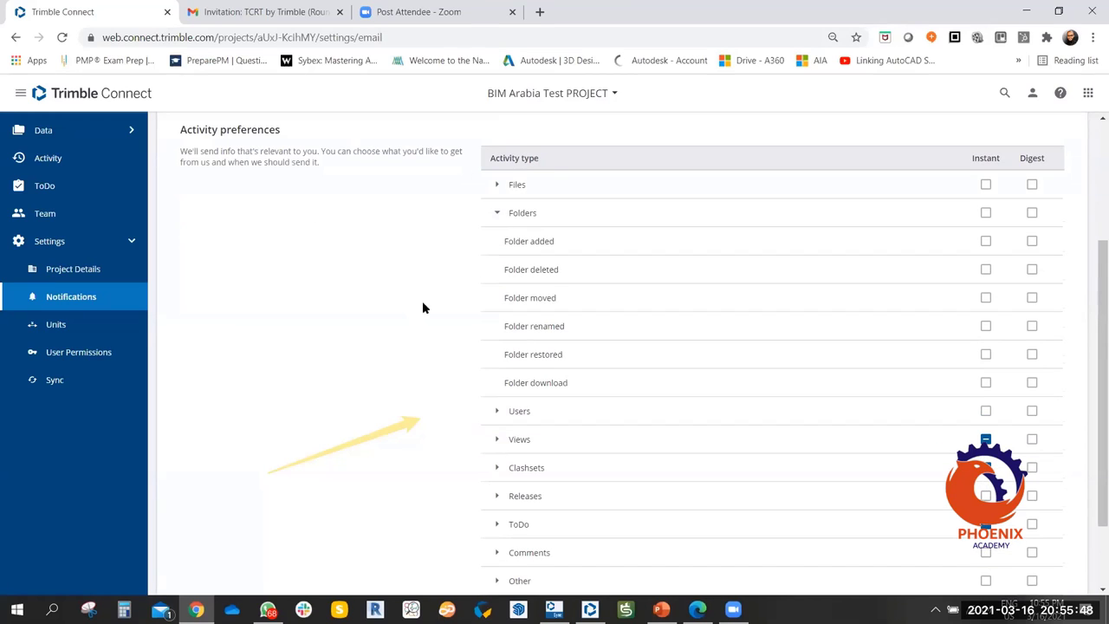
pyautogui.click(497, 212)
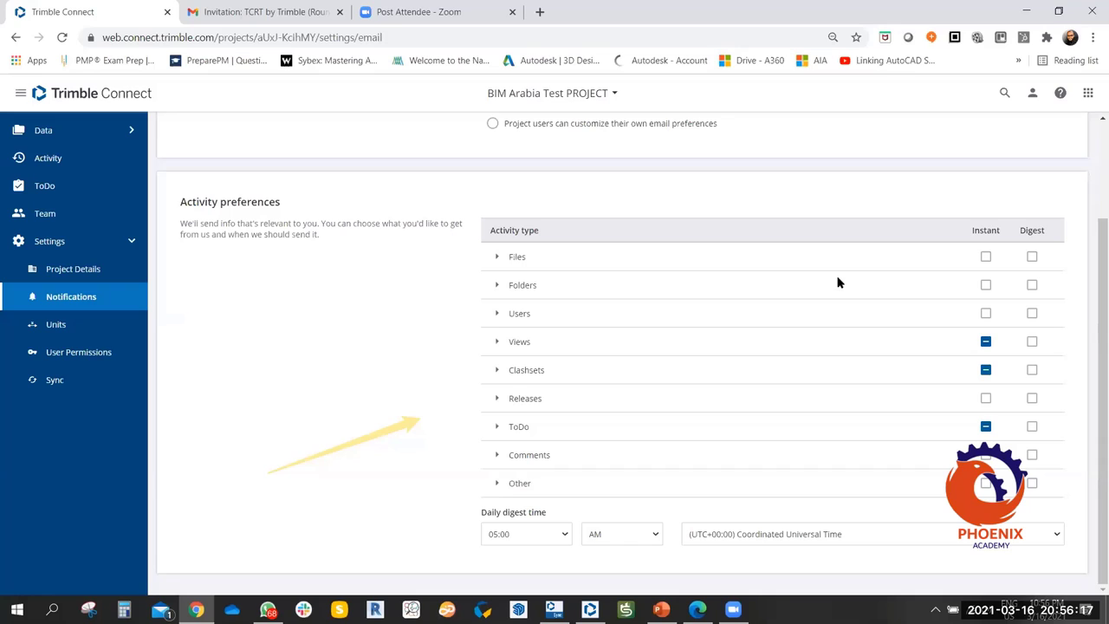
# Peek at the Files events, then expand Users to show its invited, removed, left and joined events
pyautogui.click(496, 256)
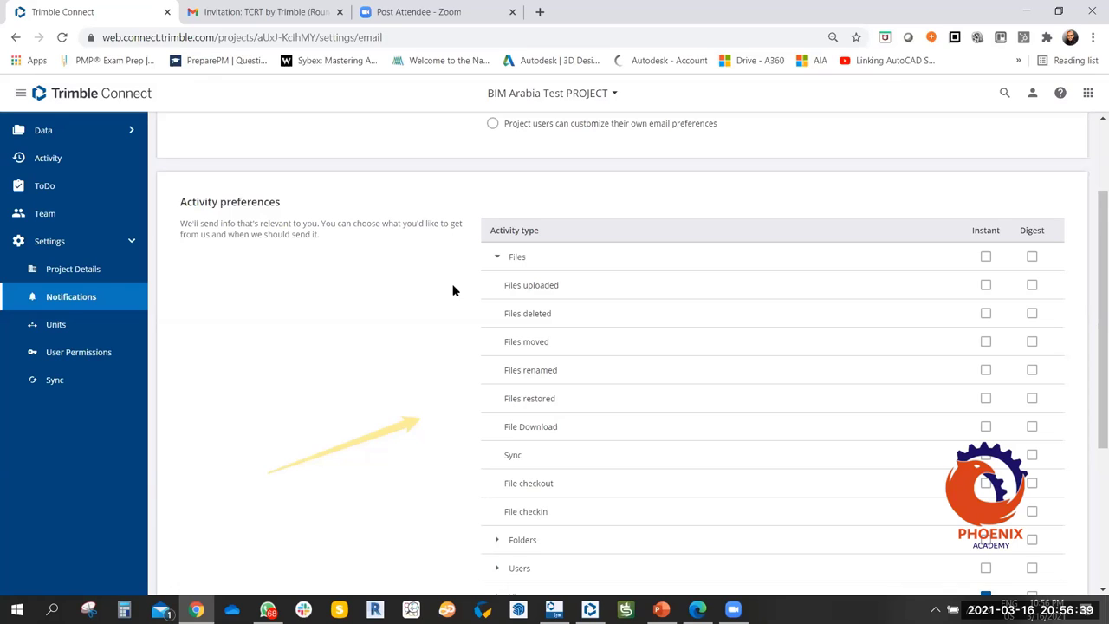
pyautogui.click(495, 258)
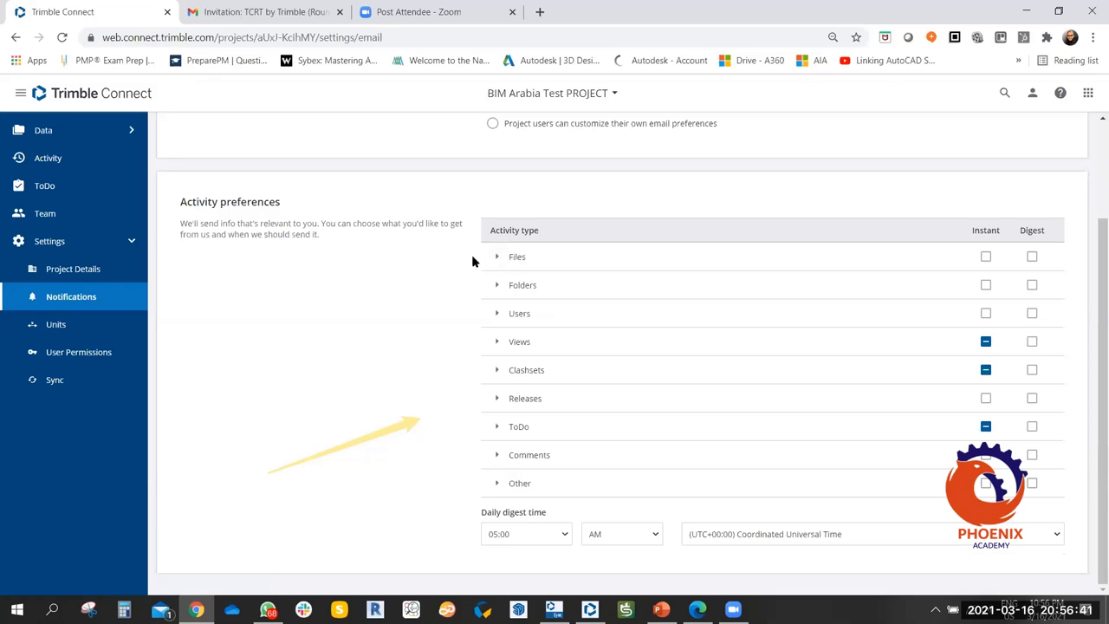
pyautogui.click(496, 259)
pyautogui.click(495, 258)
pyautogui.click(497, 313)
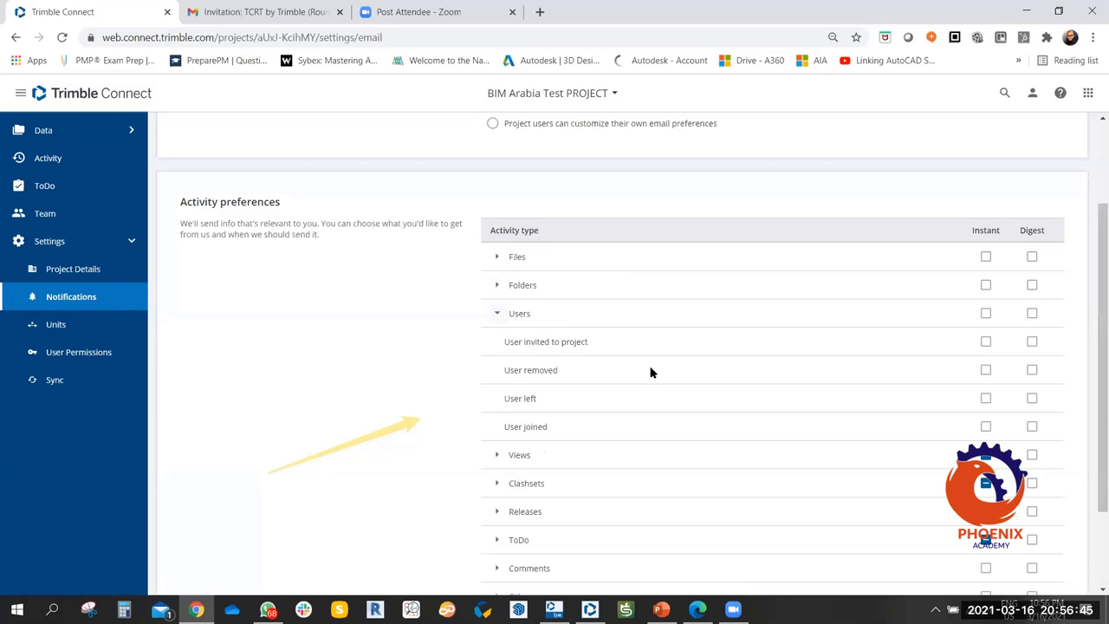
pyautogui.scroll(-1, 503, 405)
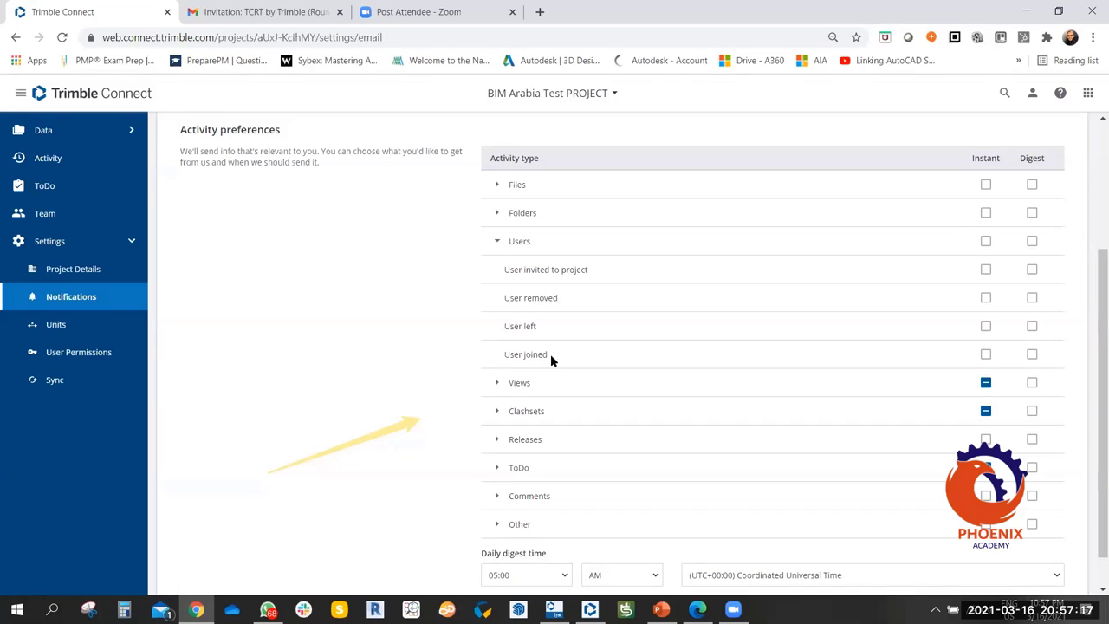
# Collapse Users, peek at Clashsets, and expand Comments to show added, edited and deleted events
pyautogui.click(497, 242)
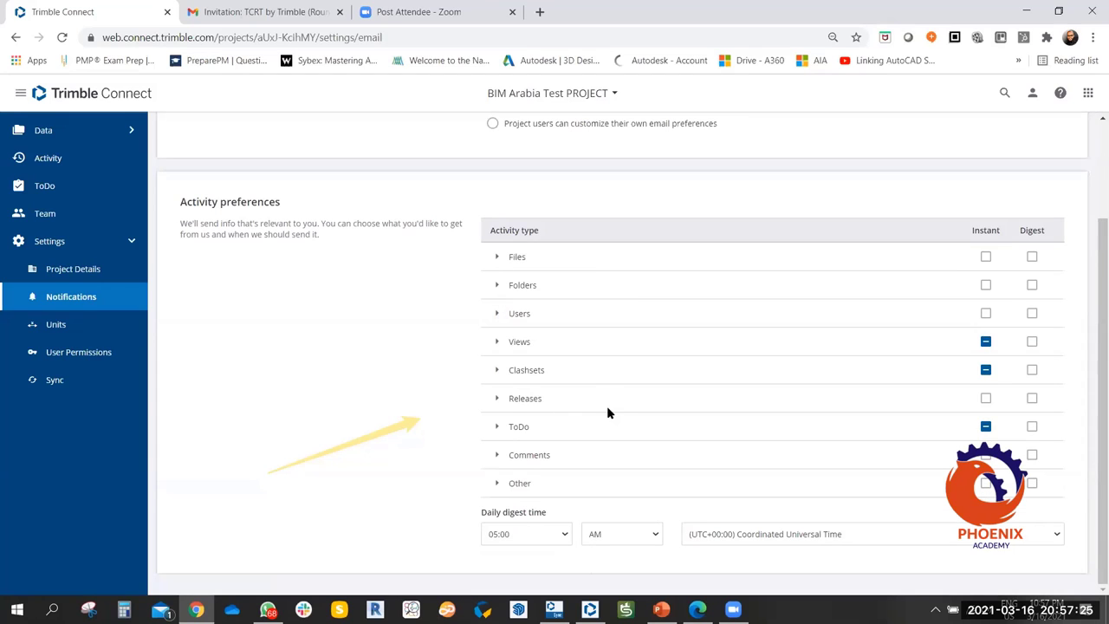
pyautogui.click(498, 371)
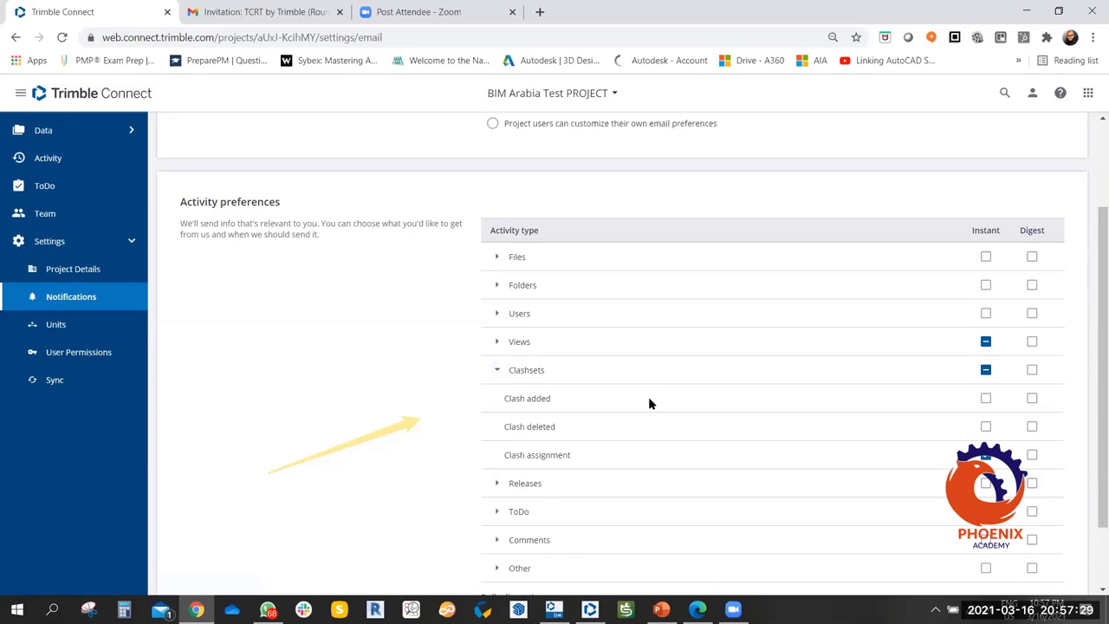
pyautogui.click(496, 370)
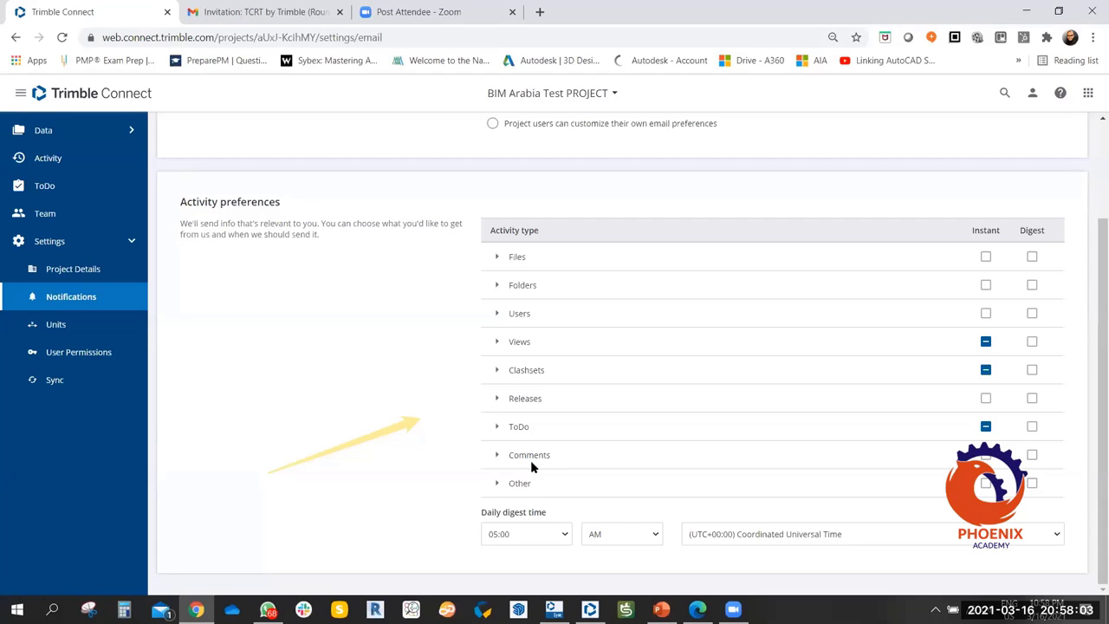
pyautogui.click(504, 456)
pyautogui.scroll(-2, 538, 373)
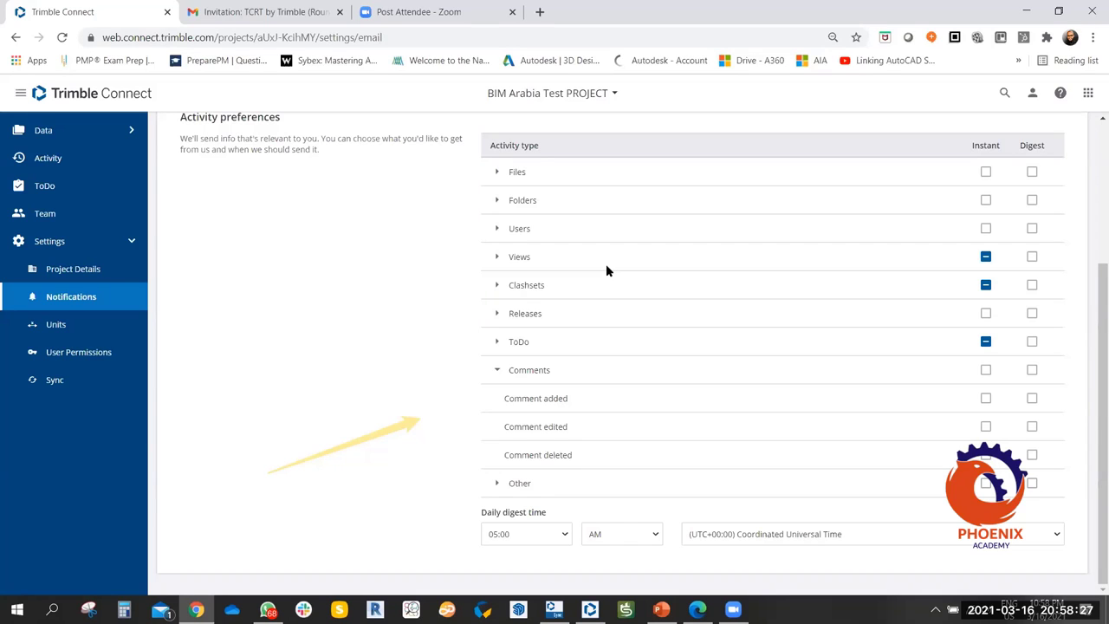
# Collapse the Comments events and expand the Other notification events
pyautogui.click(496, 371)
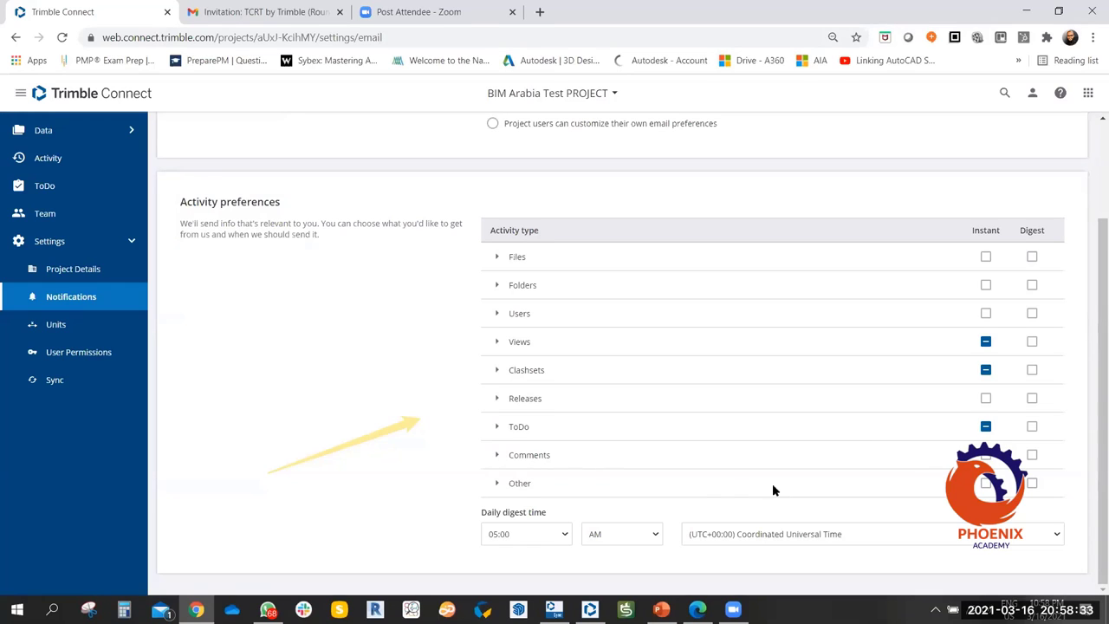
pyautogui.click(499, 483)
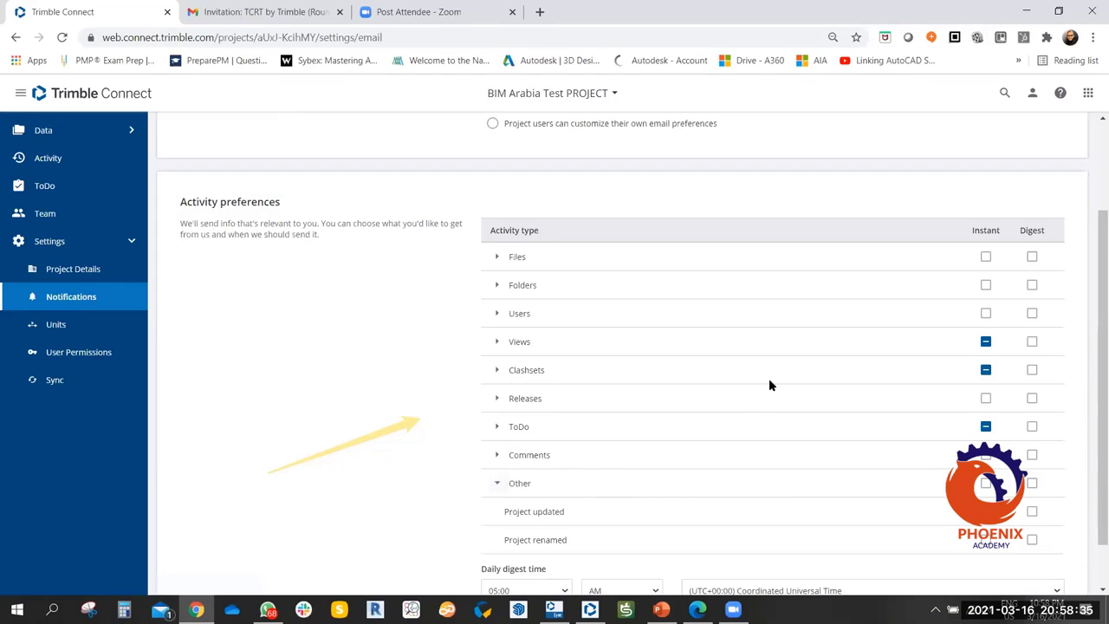
pyautogui.scroll(-1, 770, 381)
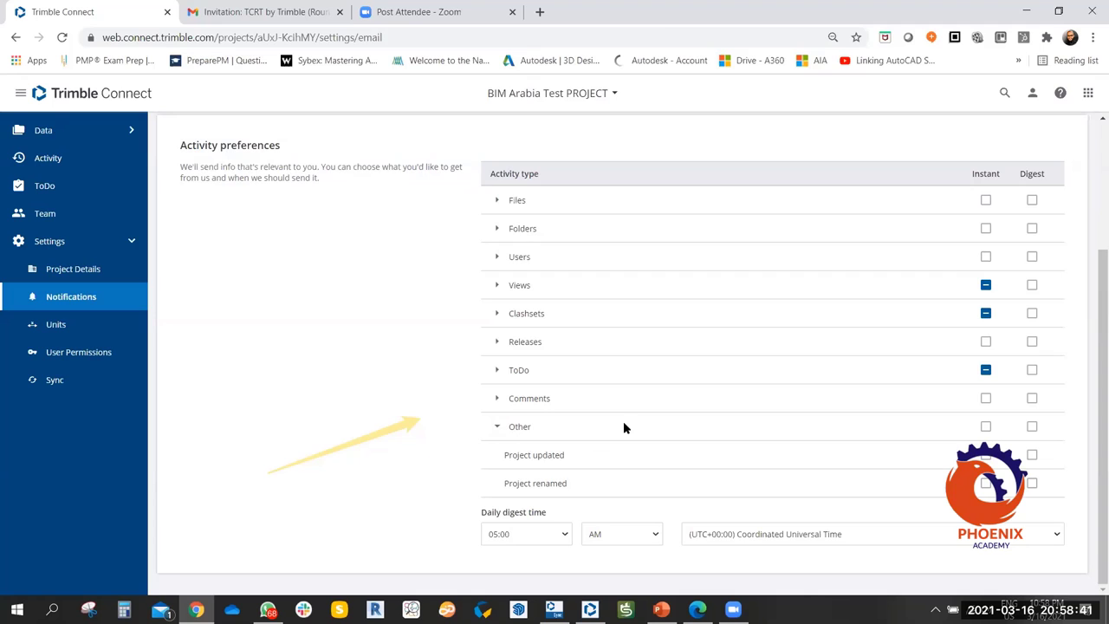
# Turn on instant email for Project renamed, save the settings, and go to Project Details
pyautogui.click(985, 483)
pyautogui.scroll(3, 860, 377)
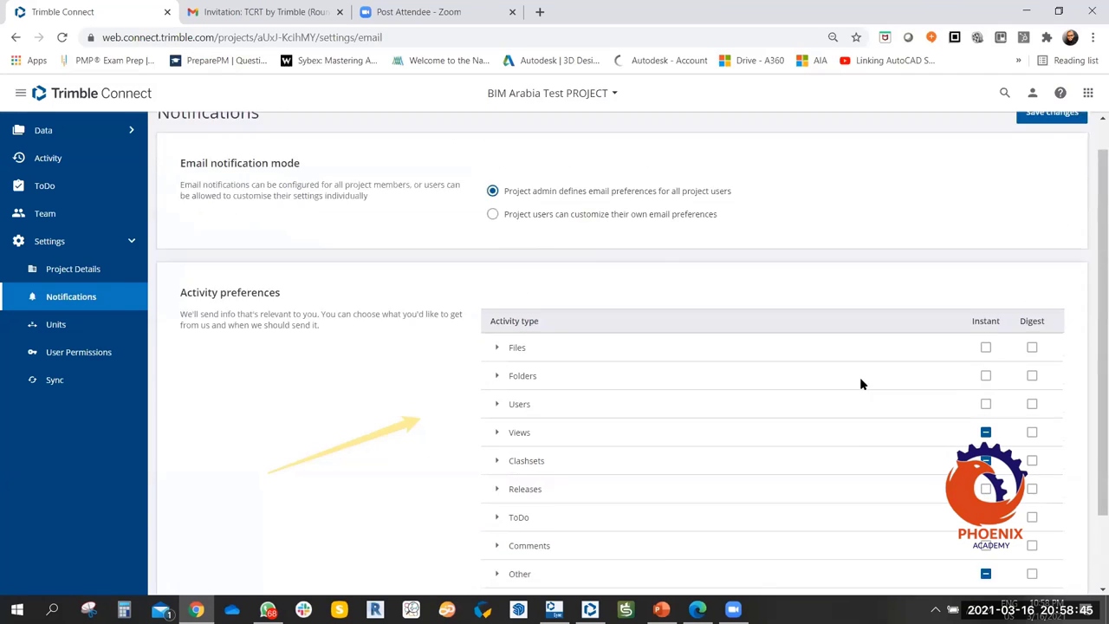
pyautogui.click(1052, 147)
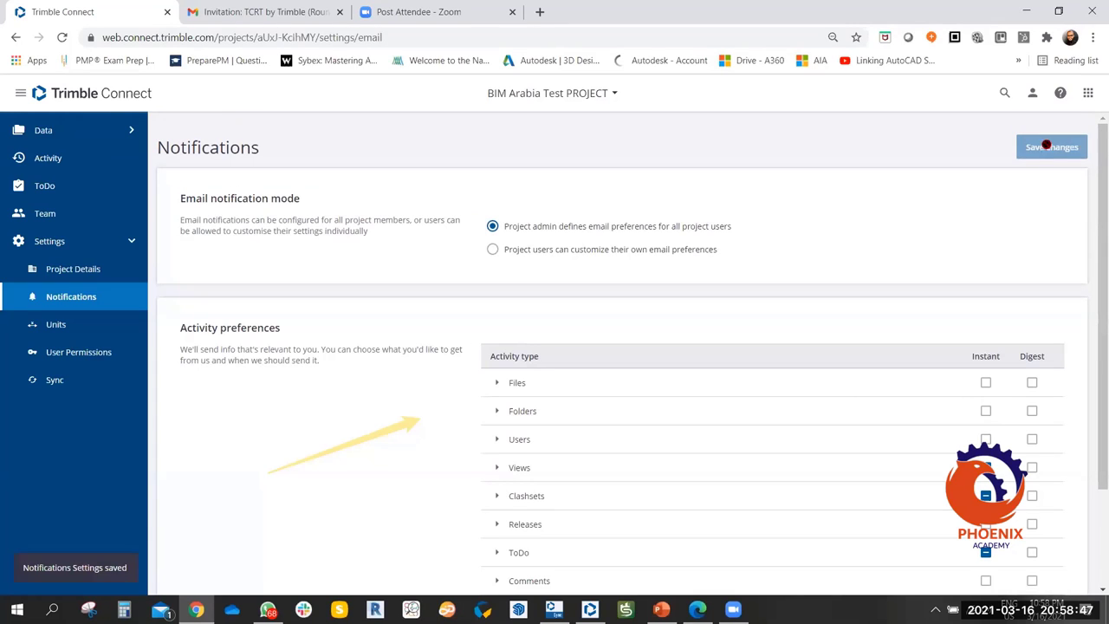
pyautogui.click(99, 269)
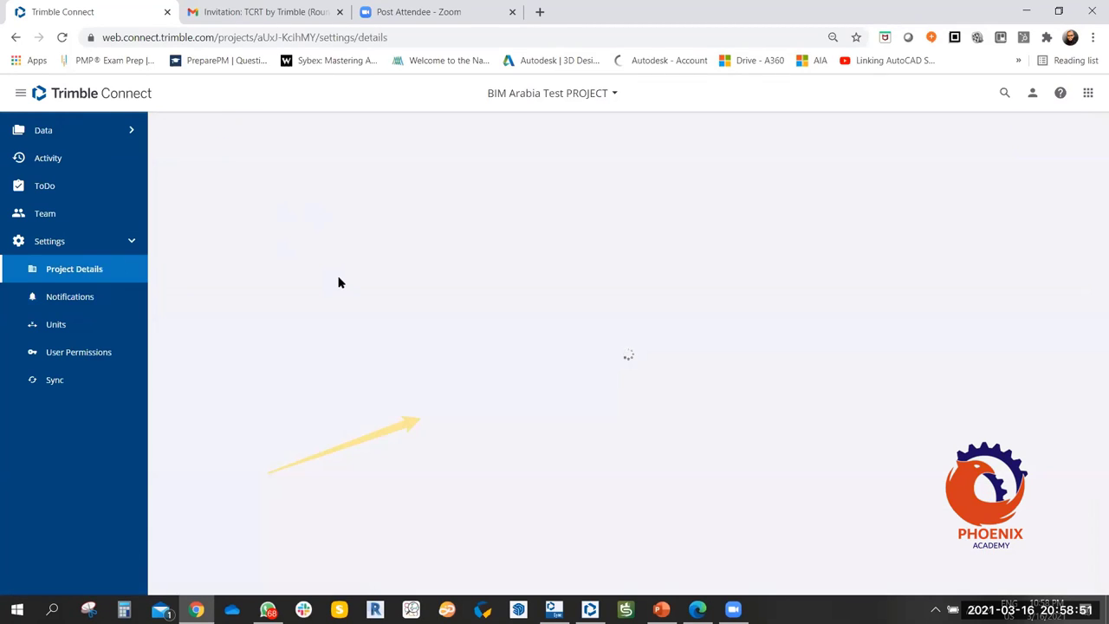
# Check the Gmail inbox, then return to the Trimble Connect project details
pyautogui.click(277, 10)
pyautogui.click(57, 164)
pyautogui.scroll(10, 273, 257)
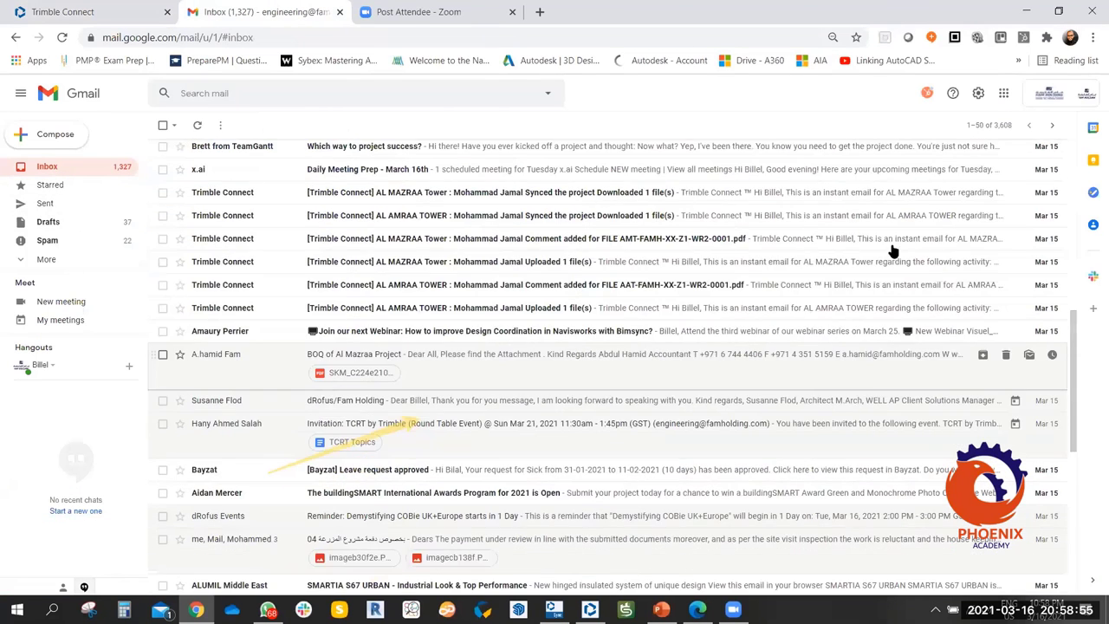
pyautogui.scroll(3, 1066, 173)
pyautogui.scroll(3, 1074, 127)
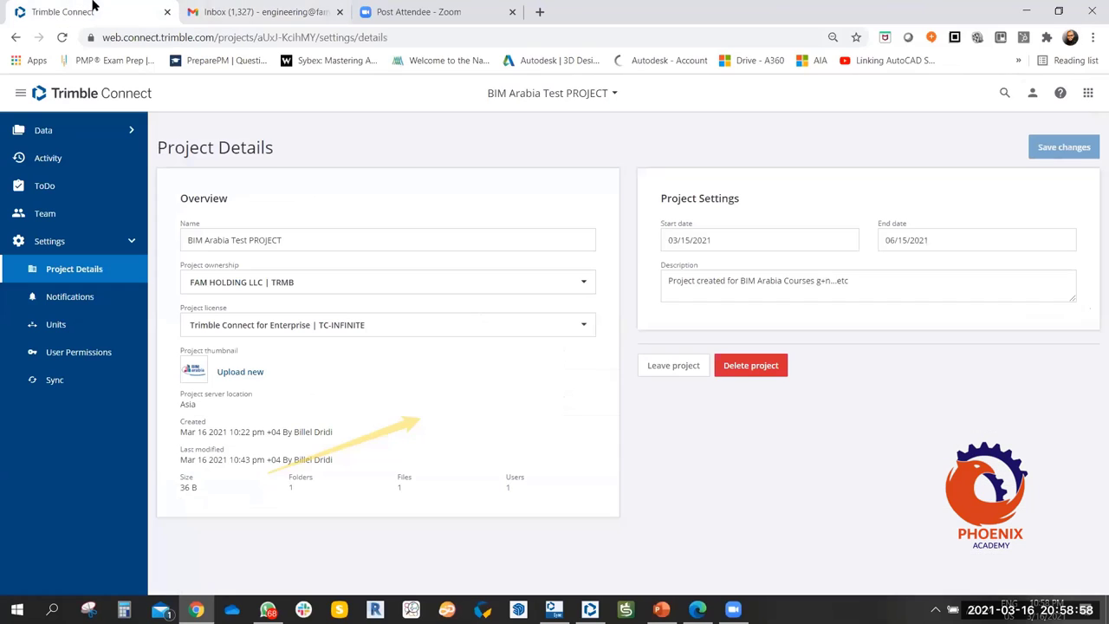
pyautogui.click(96, 12)
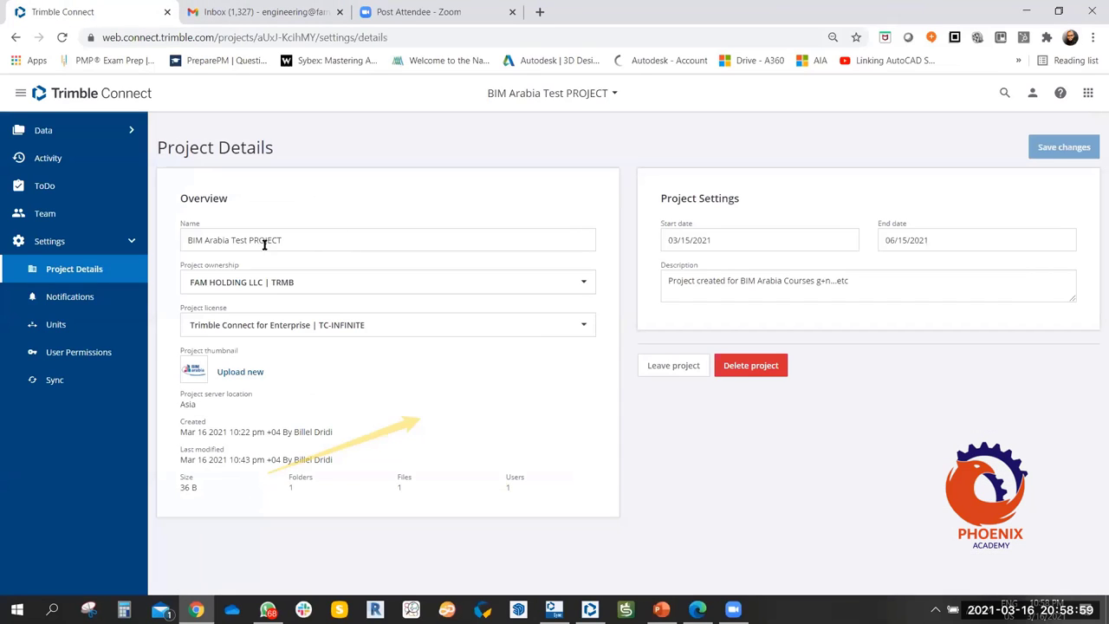
# Rename the project to 'BIM Arabia Test Project 01', save it, and switch to Gmail
pyautogui.moveTo(250, 240); pyautogui.dragTo(371, 243)
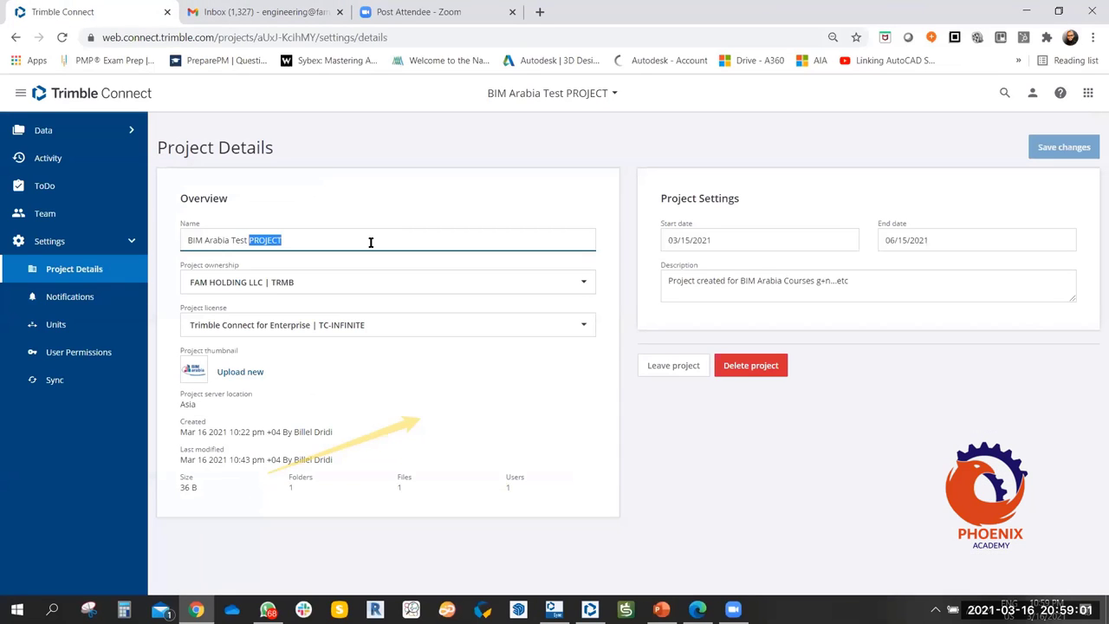
pyautogui.write('P')
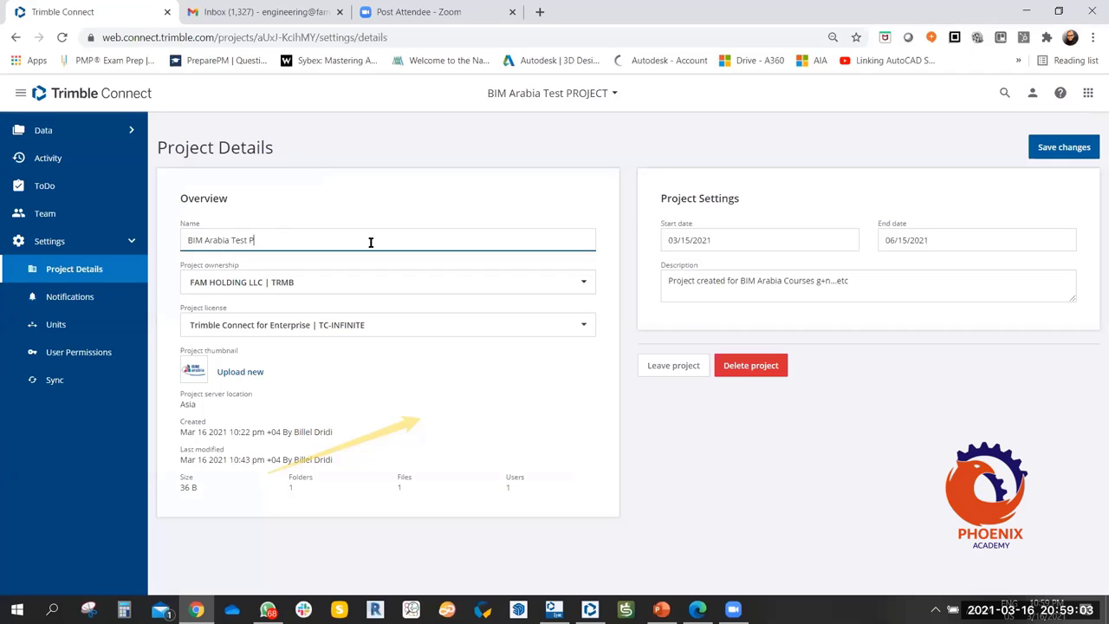
pyautogui.write('roject ')
pyautogui.write('01')
pyautogui.click(1055, 140)
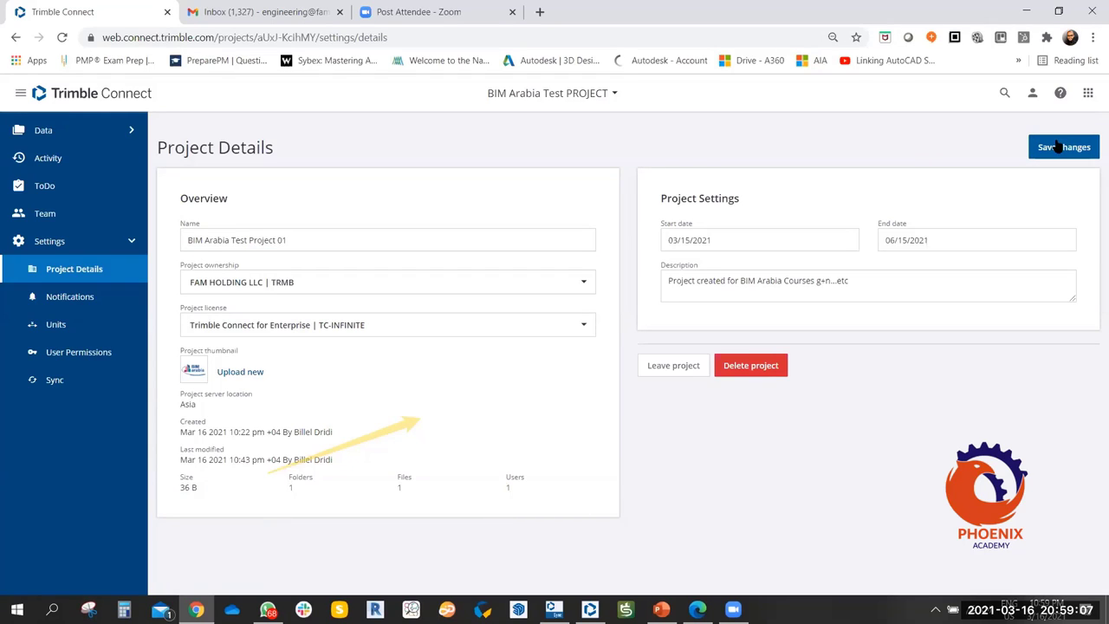
pyautogui.click(1055, 140)
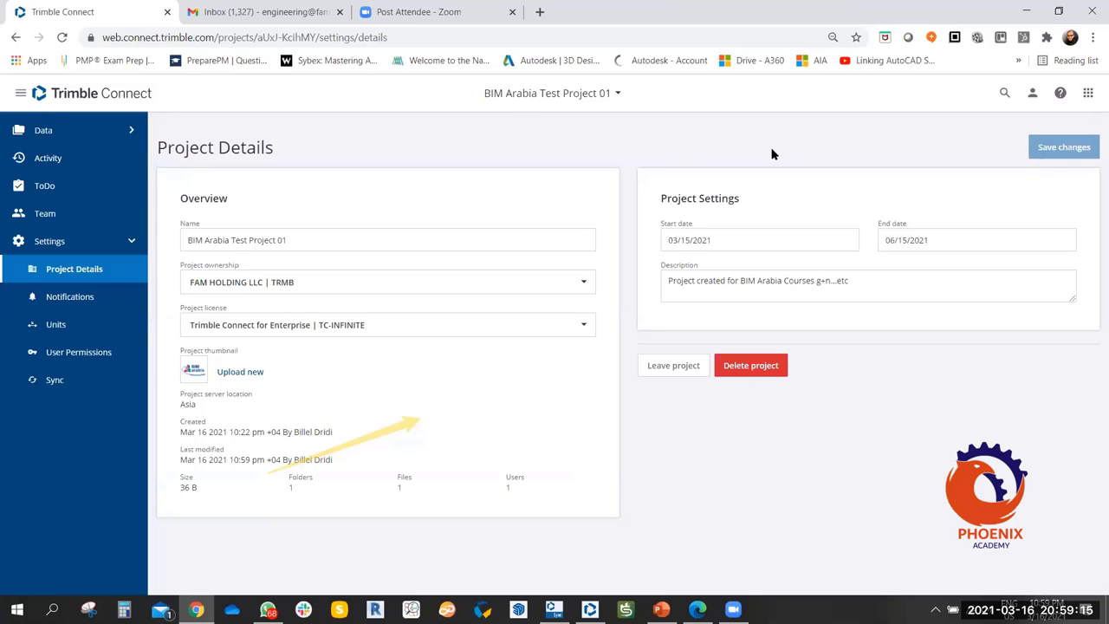
pyautogui.click(251, 11)
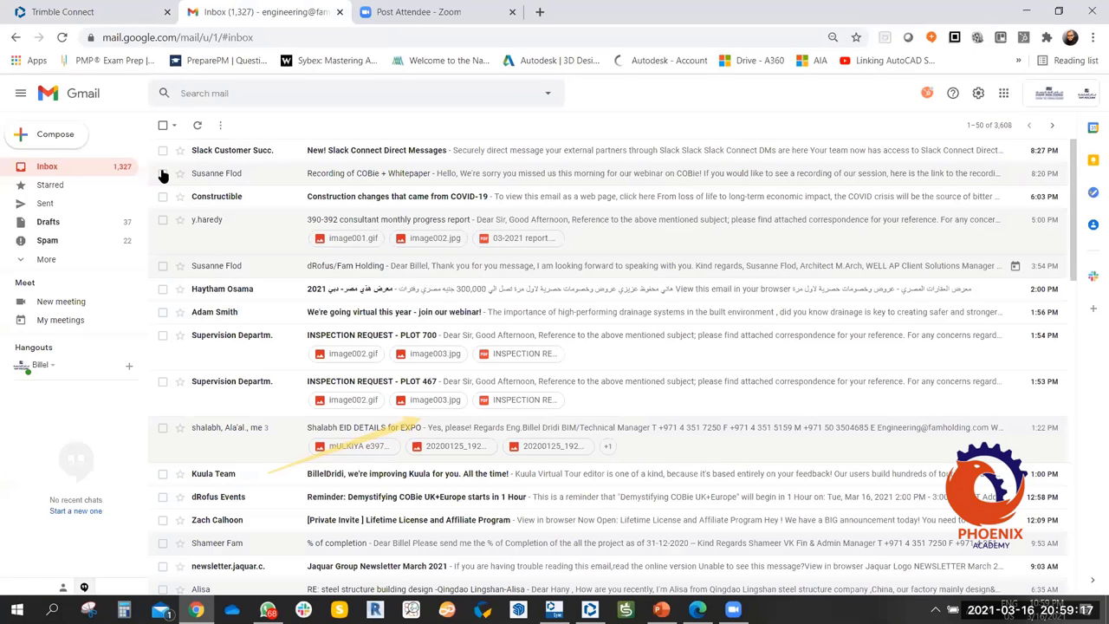
# Reload the Gmail inbox and return to the Trimble Connect Project Details page
pyautogui.click(63, 38)
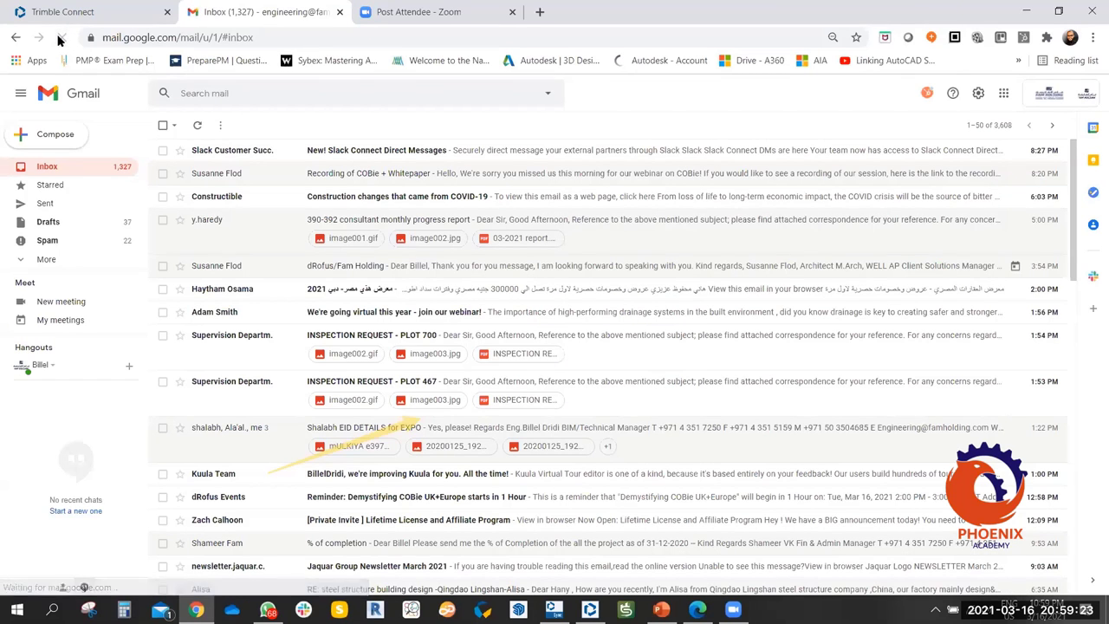
pyautogui.click(69, 10)
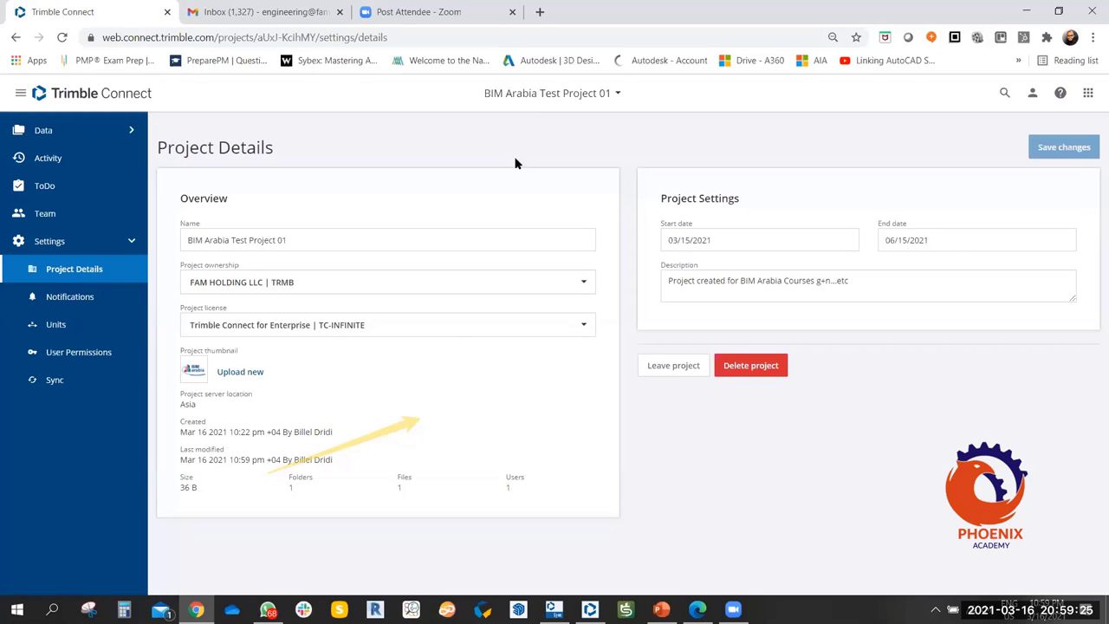
# Review the Other events in the project's notification settings without changing anything
pyautogui.click(65, 300)
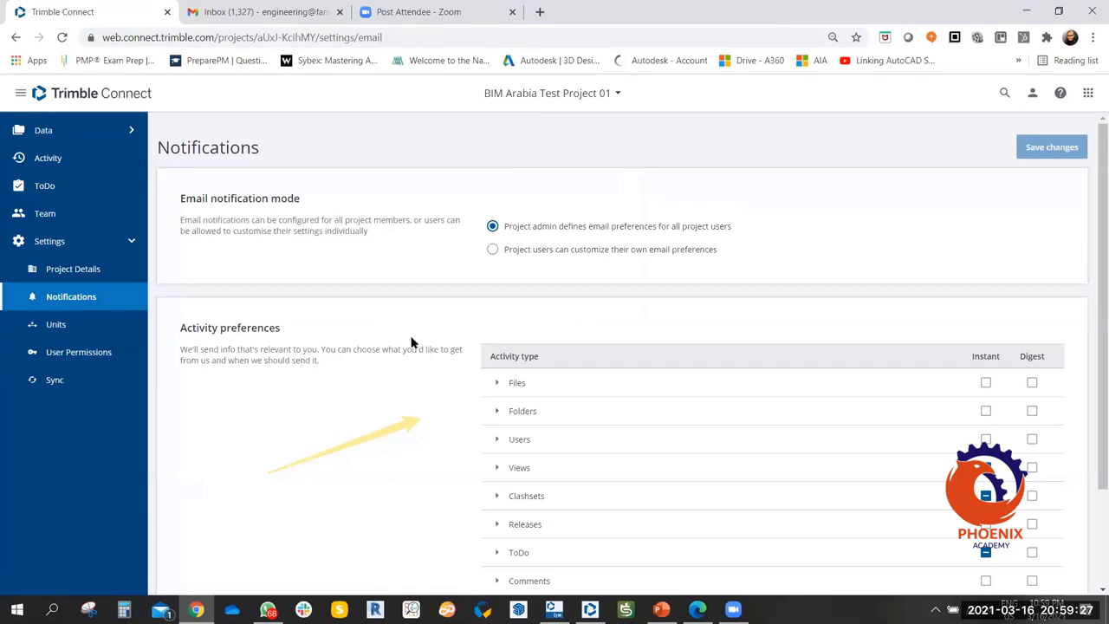
pyautogui.scroll(-3, 690, 408)
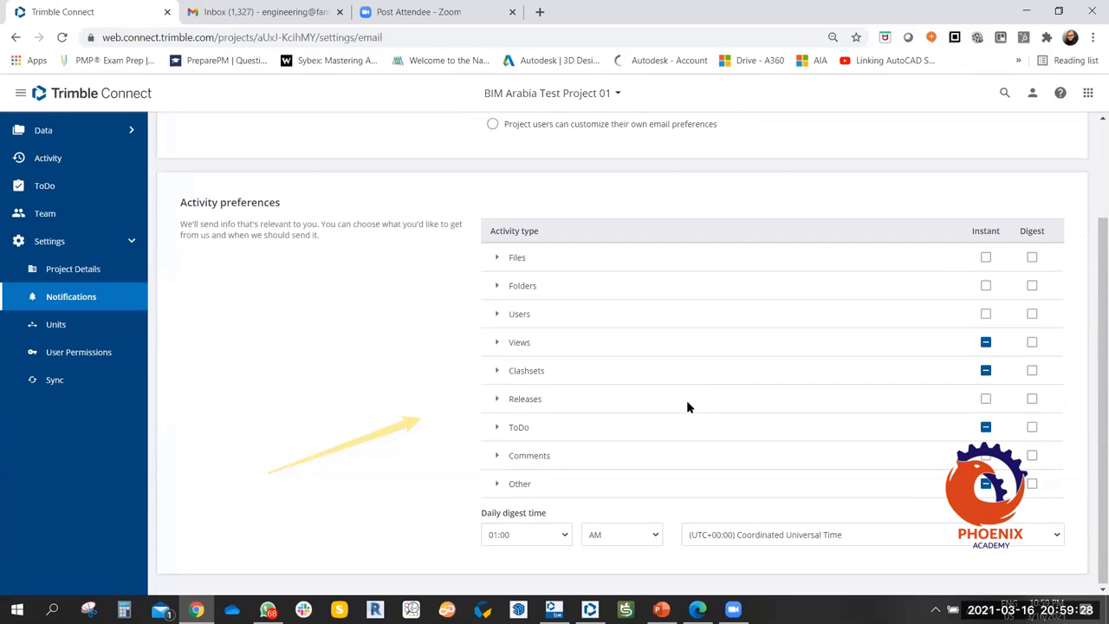
pyautogui.click(496, 483)
pyautogui.scroll(-1, 445, 396)
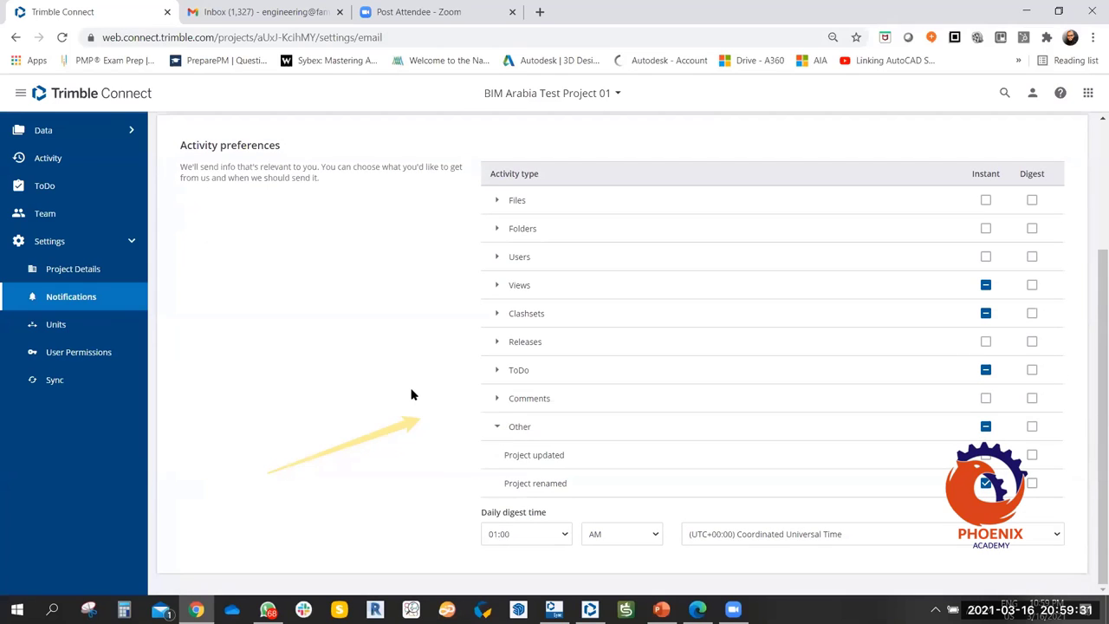
pyautogui.click(490, 427)
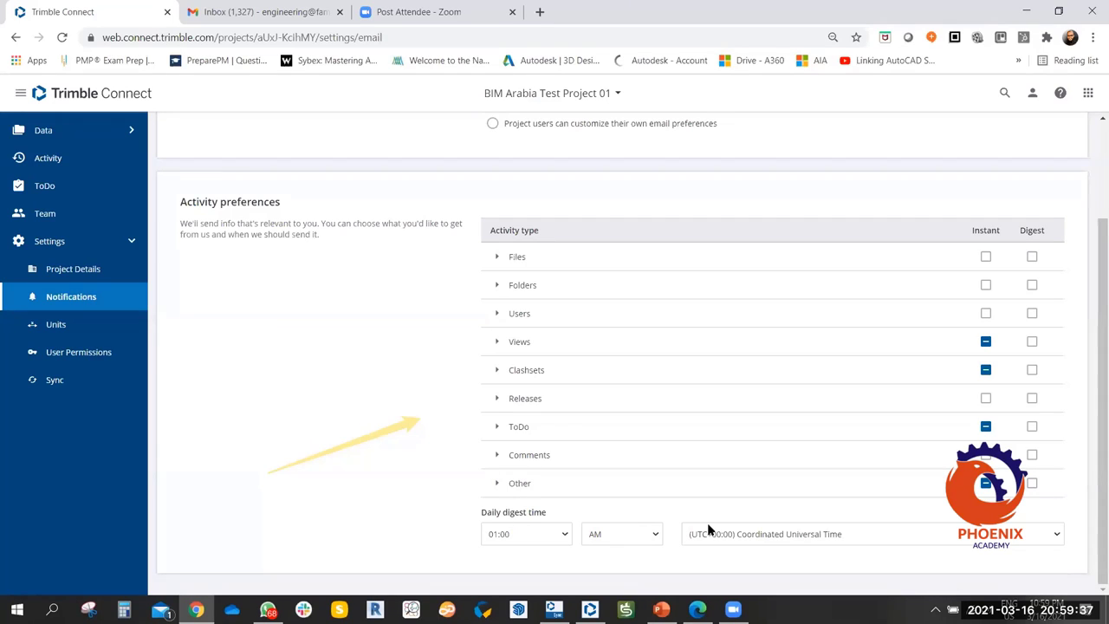
# Check the daily digest time choices unchanged, then go back to the Gmail inbox
pyautogui.click(563, 535)
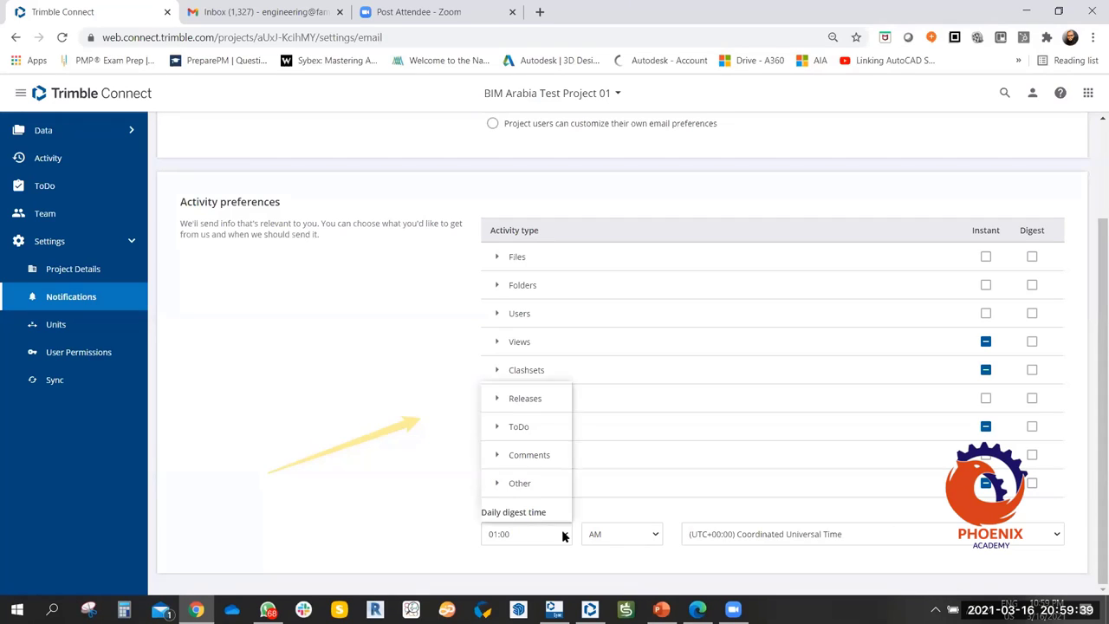
pyautogui.click(563, 534)
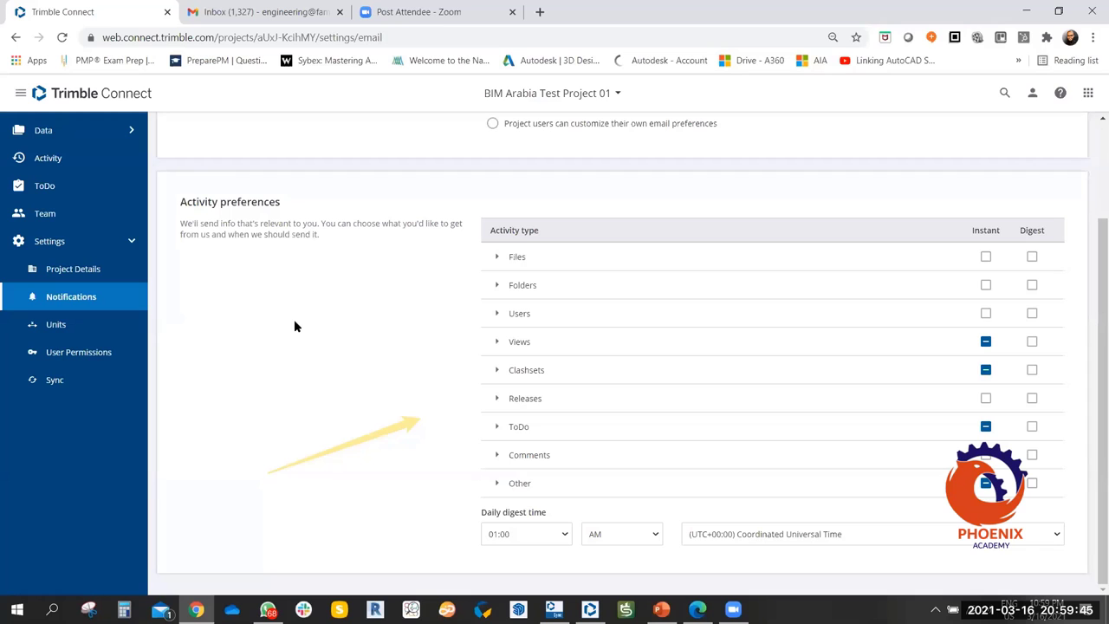
pyautogui.click(222, 11)
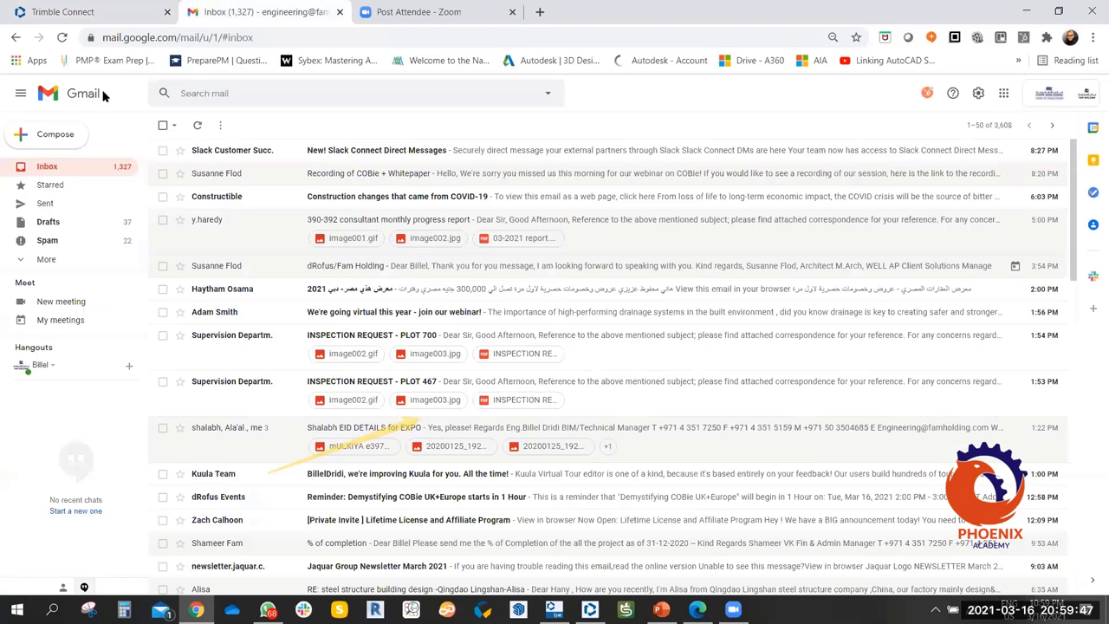
pyautogui.moveTo(475, 150)
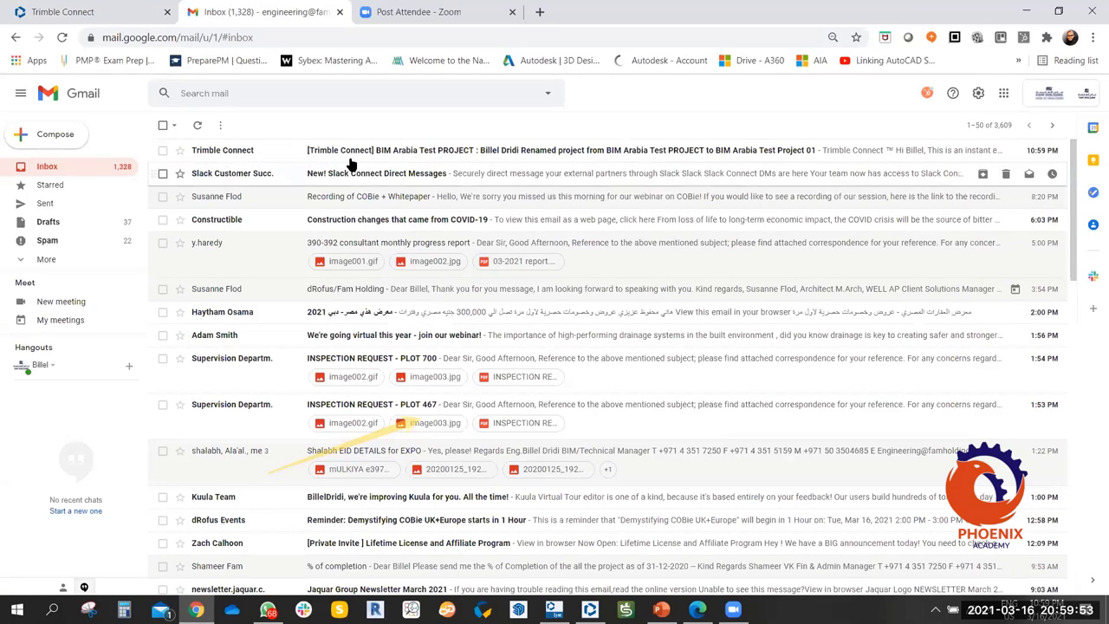
# Read the project-renamed email, then view the project's Metric Units settings in Trimble Connect
pyautogui.click(476, 155)
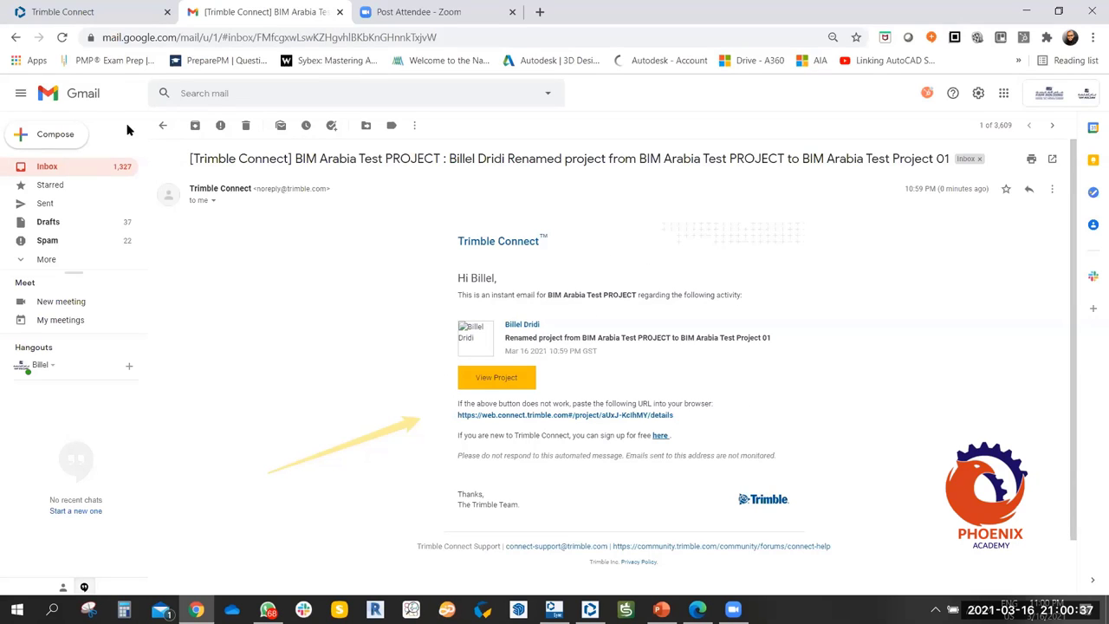
pyautogui.click(111, 15)
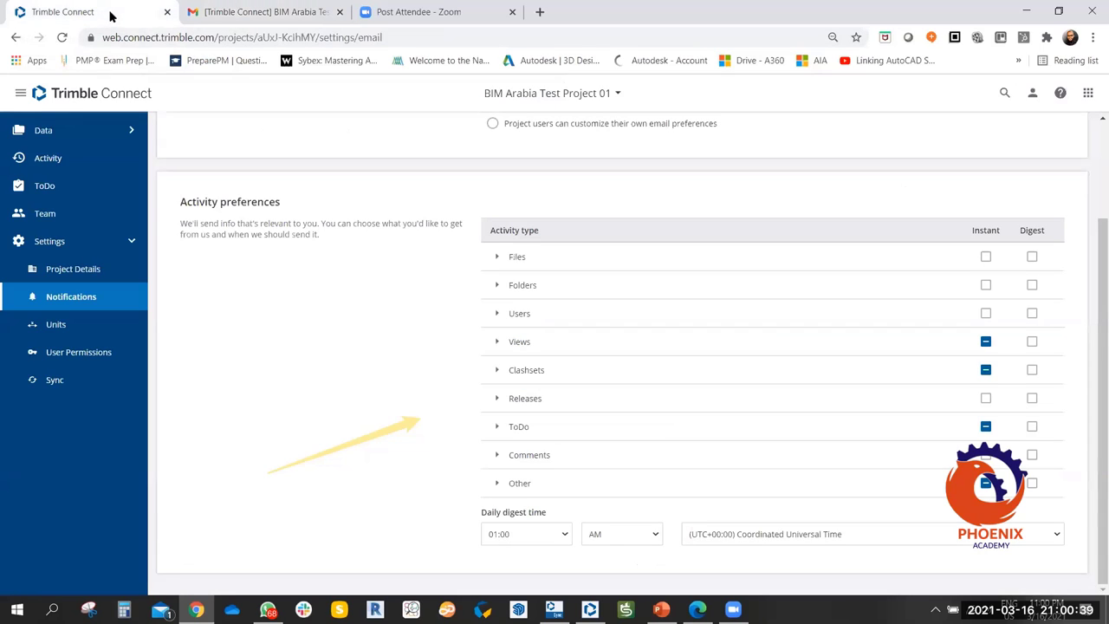
pyautogui.click(63, 335)
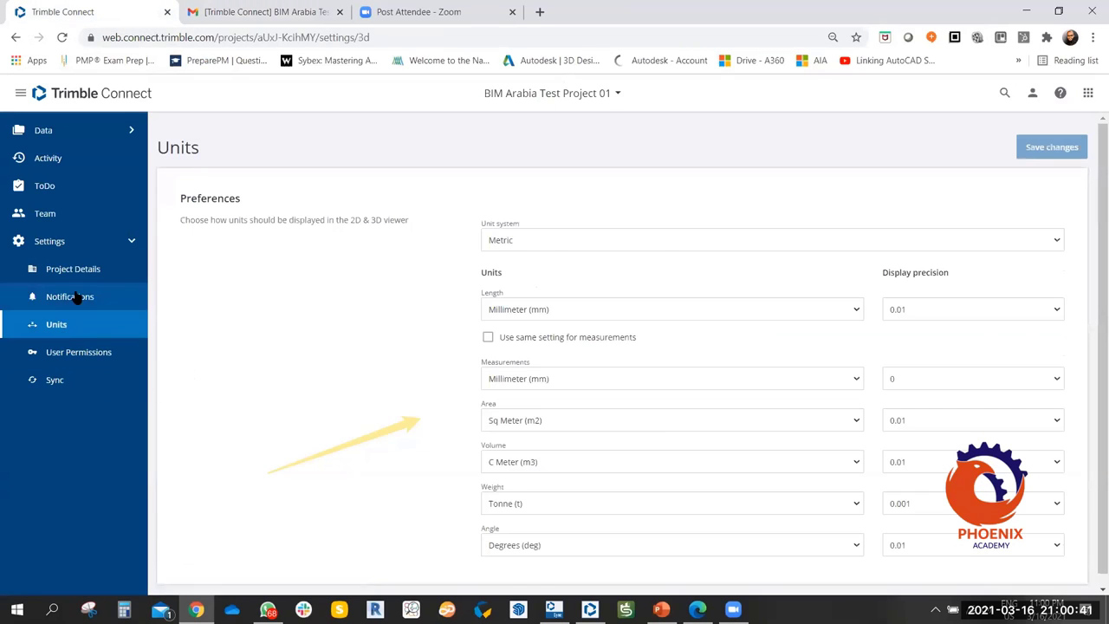
# Browse Notifications, Project Details and User Permissions settings, ending on the Sync Settings page
pyautogui.click(74, 296)
pyautogui.click(83, 268)
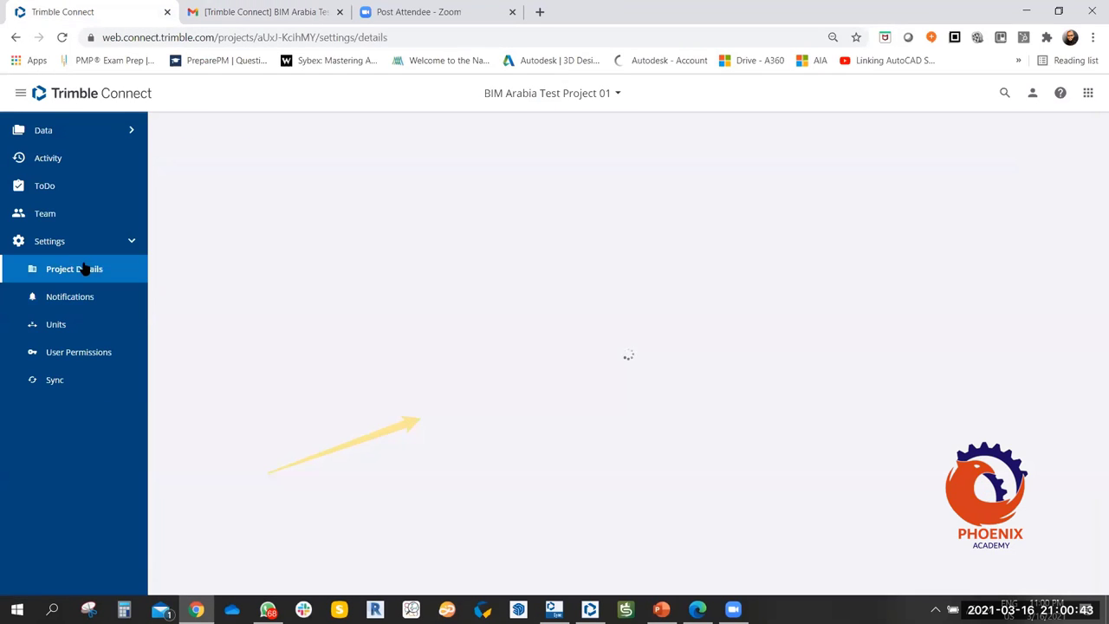
pyautogui.click(84, 351)
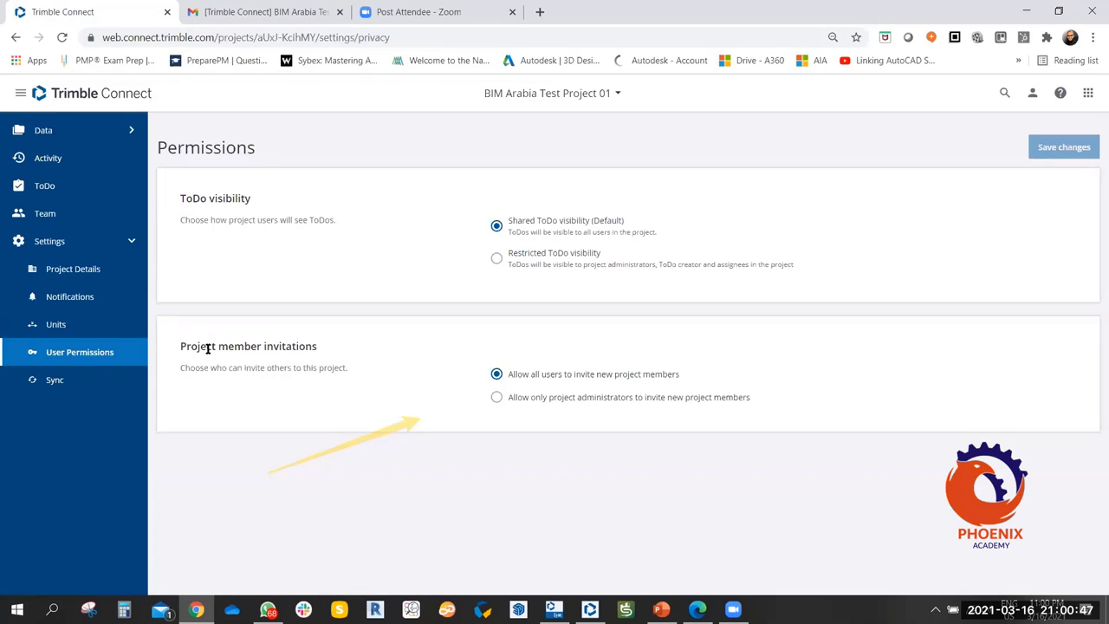
pyautogui.click(55, 381)
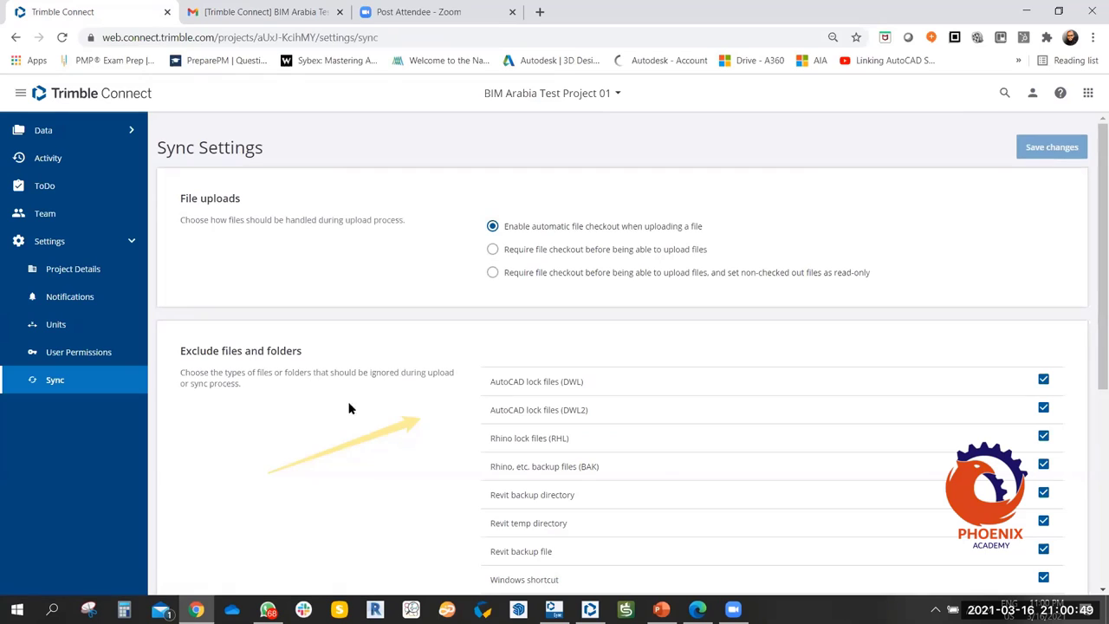
pyautogui.scroll(-3, 366, 405)
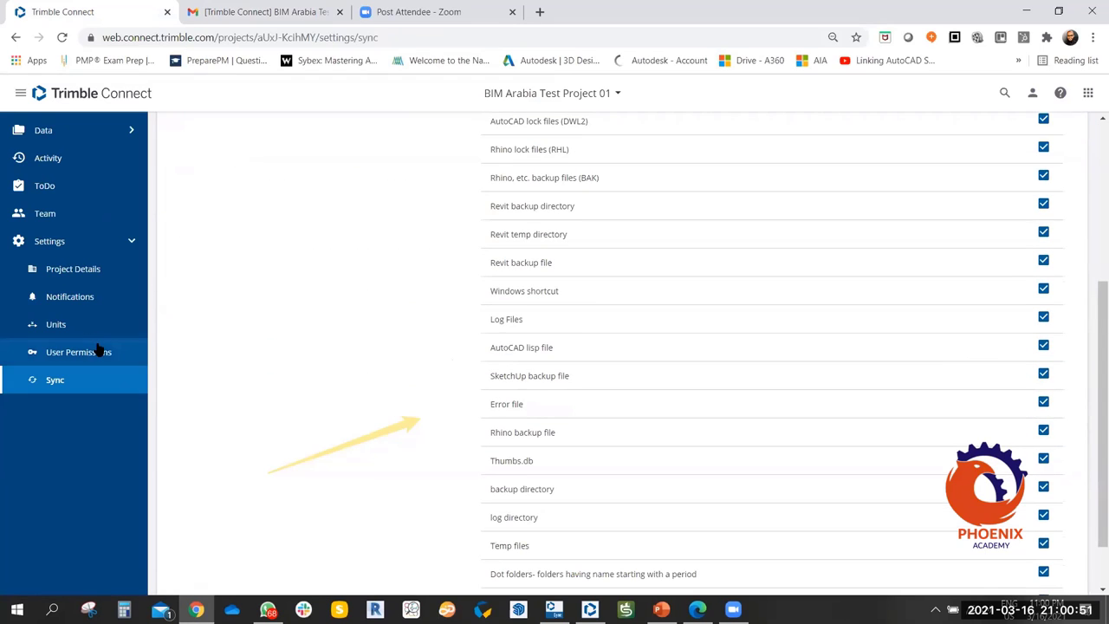
pyautogui.click(49, 241)
pyautogui.scroll(3, 407, 308)
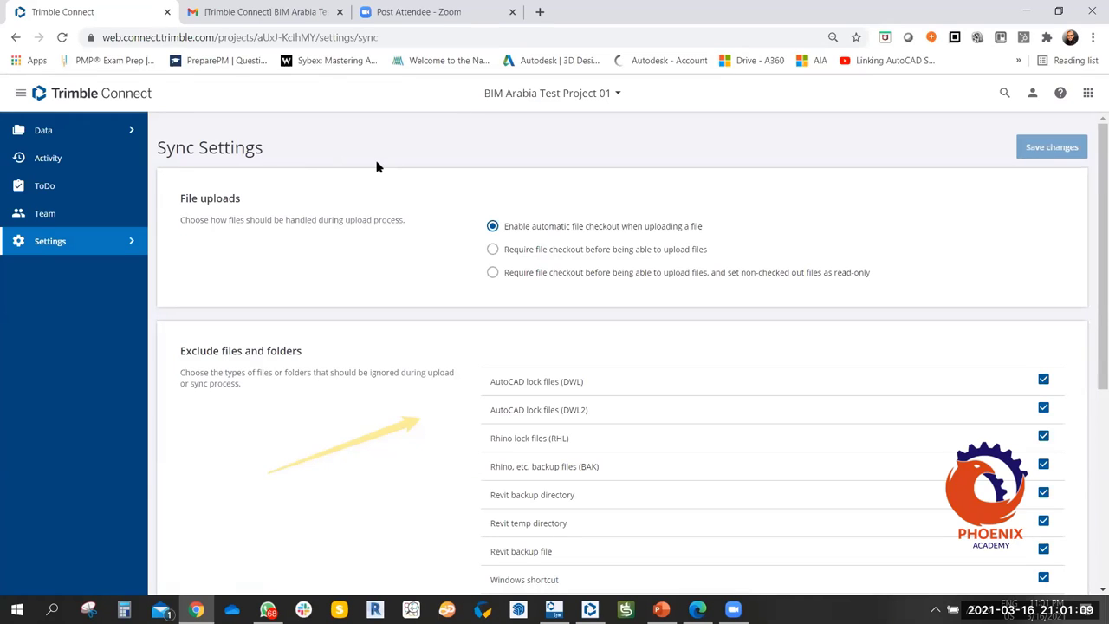
# Show the project's files in Explorer, then use the project switcher to view all projects
pyautogui.click(44, 130)
pyautogui.click(59, 156)
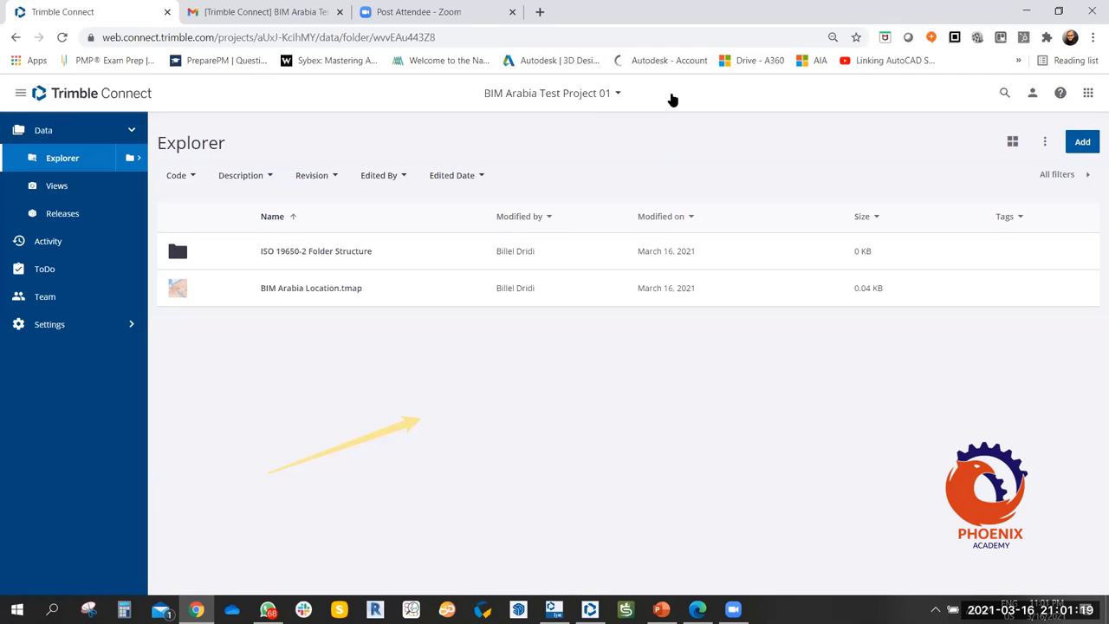
pyautogui.click(617, 94)
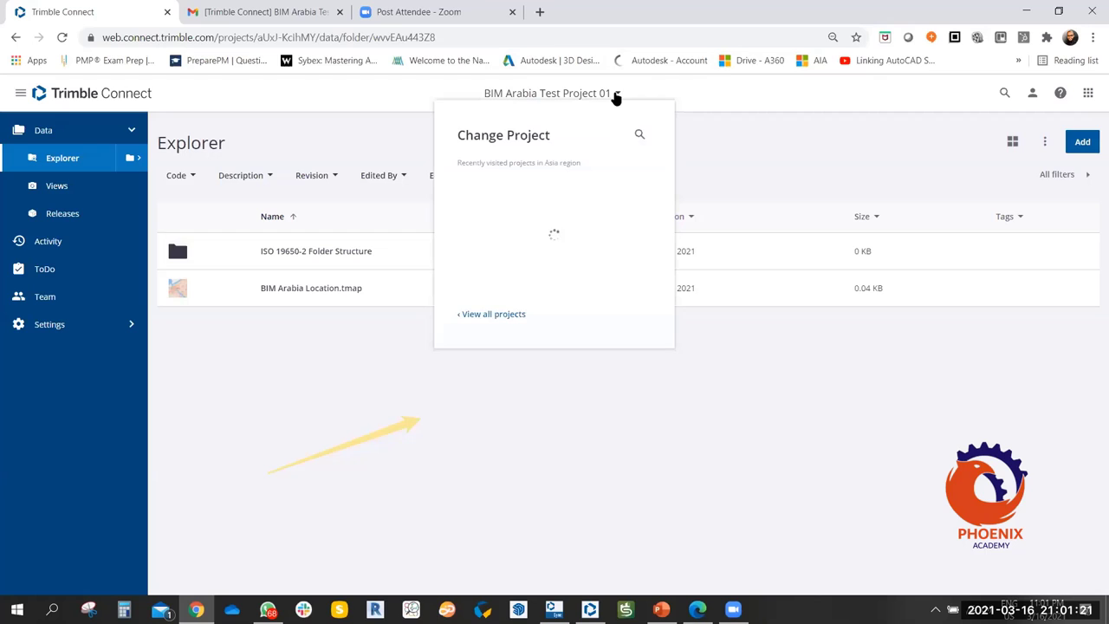
pyautogui.click(725, 165)
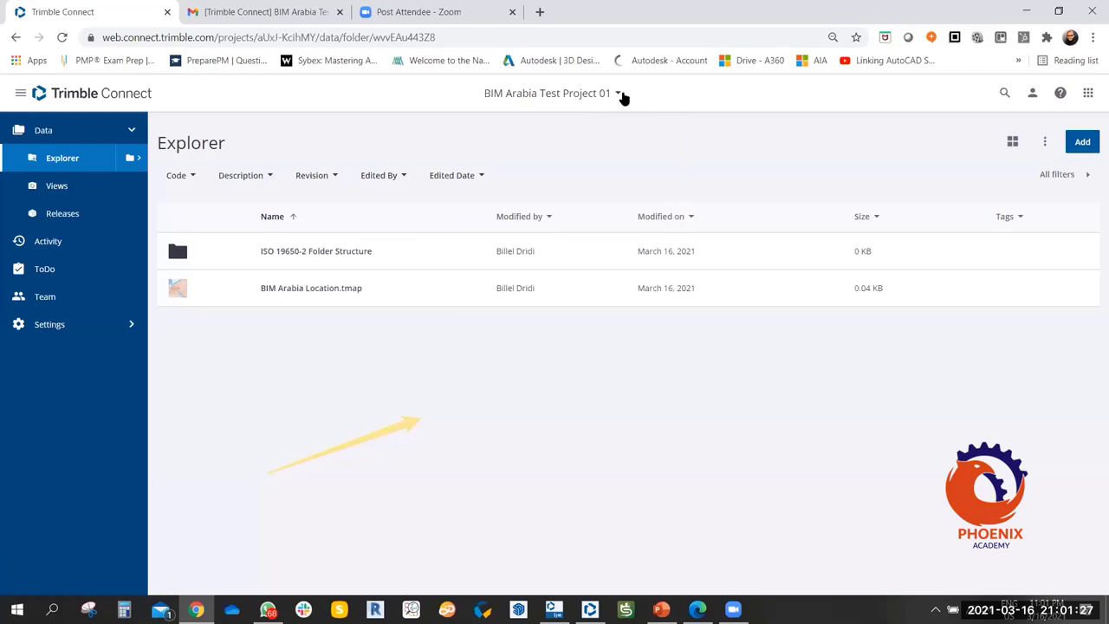
pyautogui.click(618, 94)
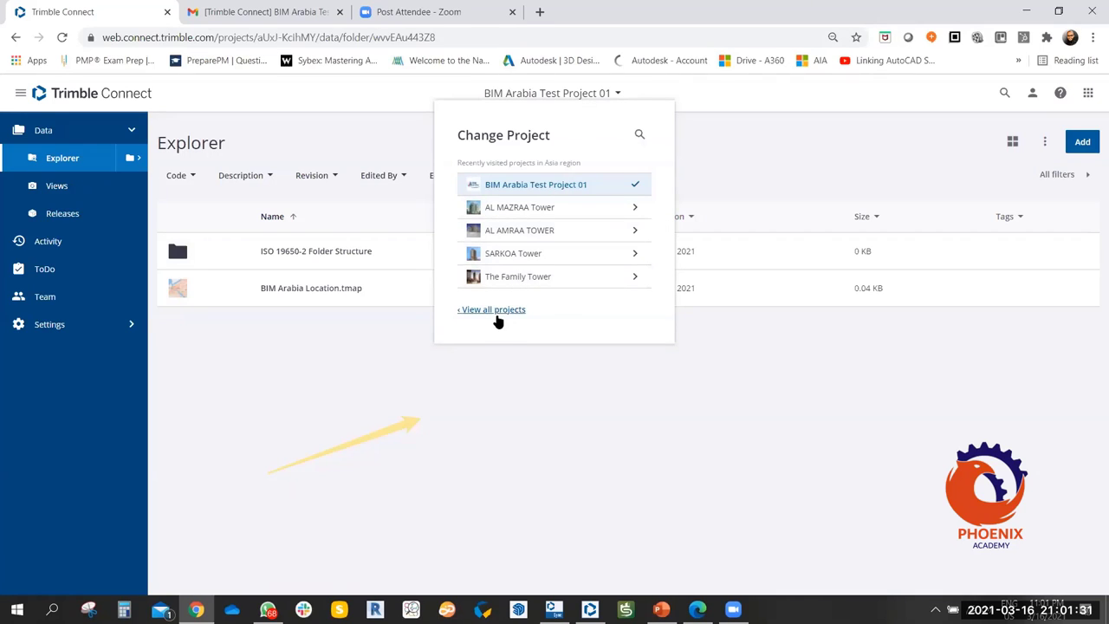
pyautogui.click(491, 309)
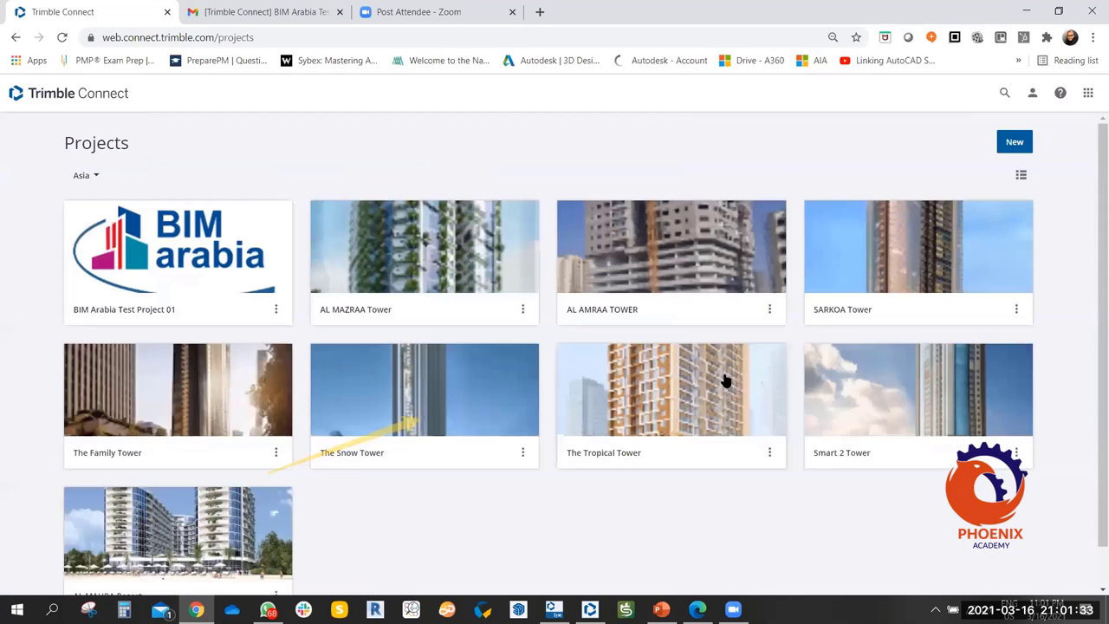
# Open the AL MAZRAA Tower project and return to the projects list
pyautogui.scroll(-1, 379, 197)
pyautogui.click(379, 198)
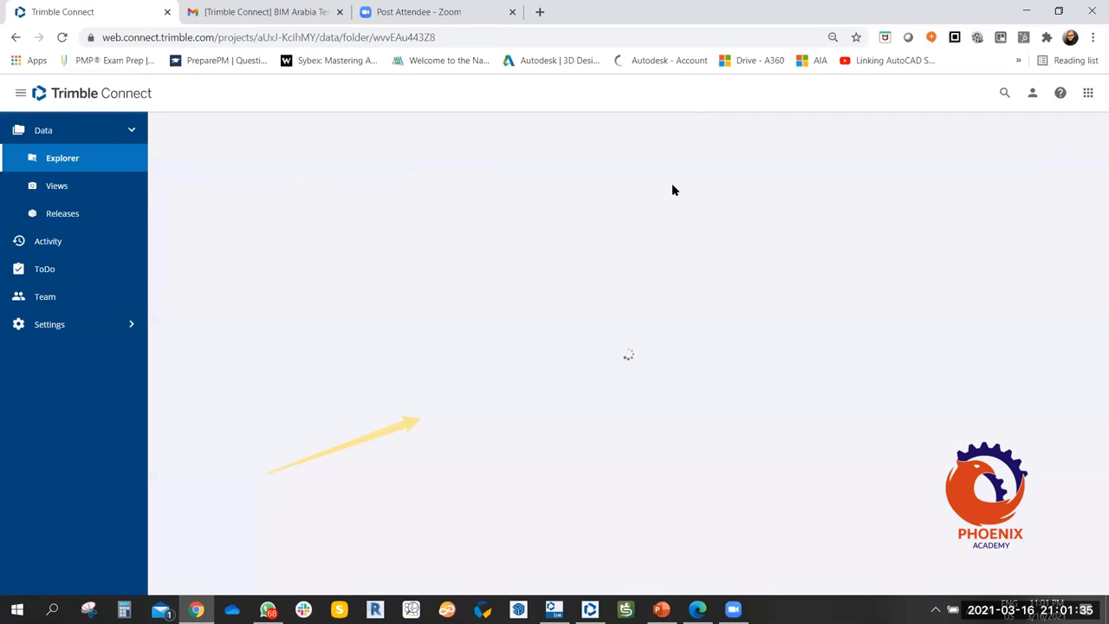
pyautogui.click(99, 97)
pyautogui.scroll(-1, 520, 416)
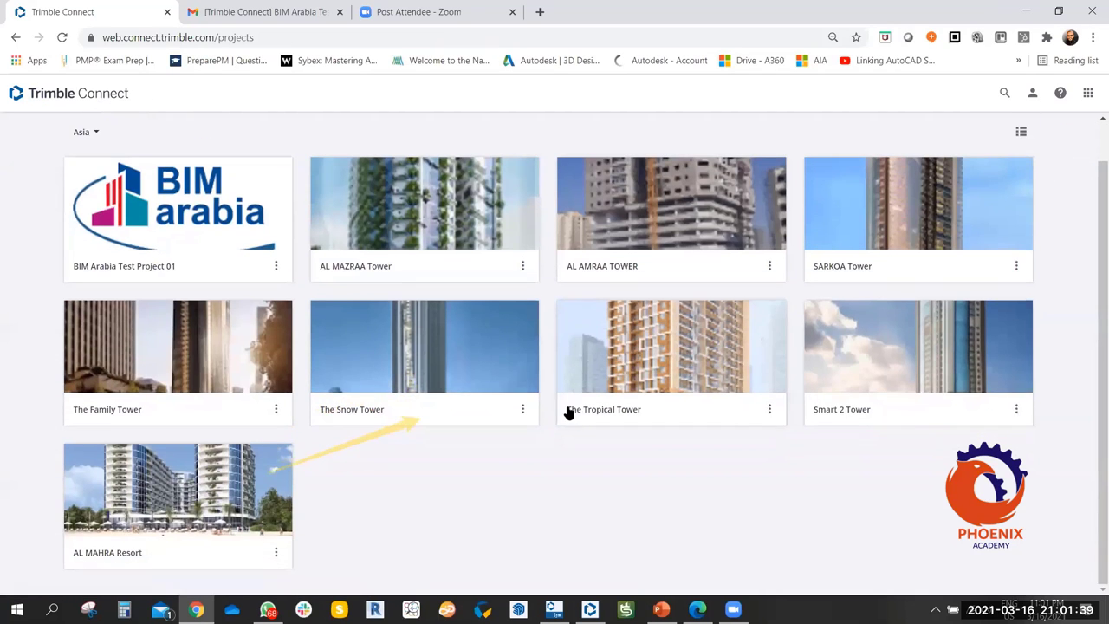
pyautogui.scroll(1, 477, 382)
# Open BIM Arabia Test Project 01, then go back to the full projects overview
pyautogui.click(150, 232)
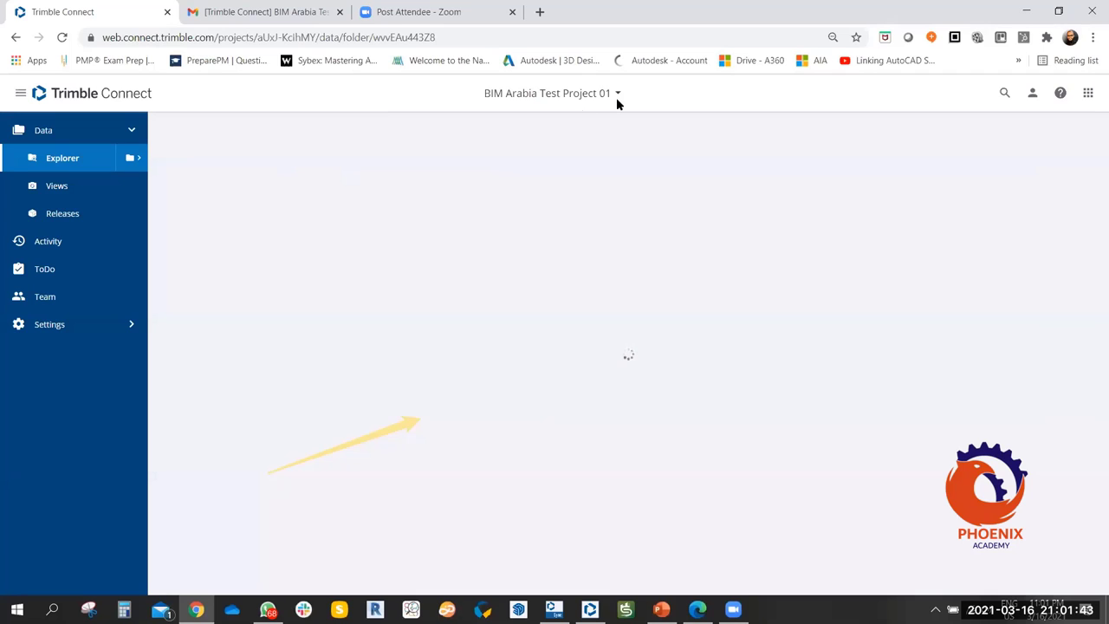
pyautogui.click(619, 93)
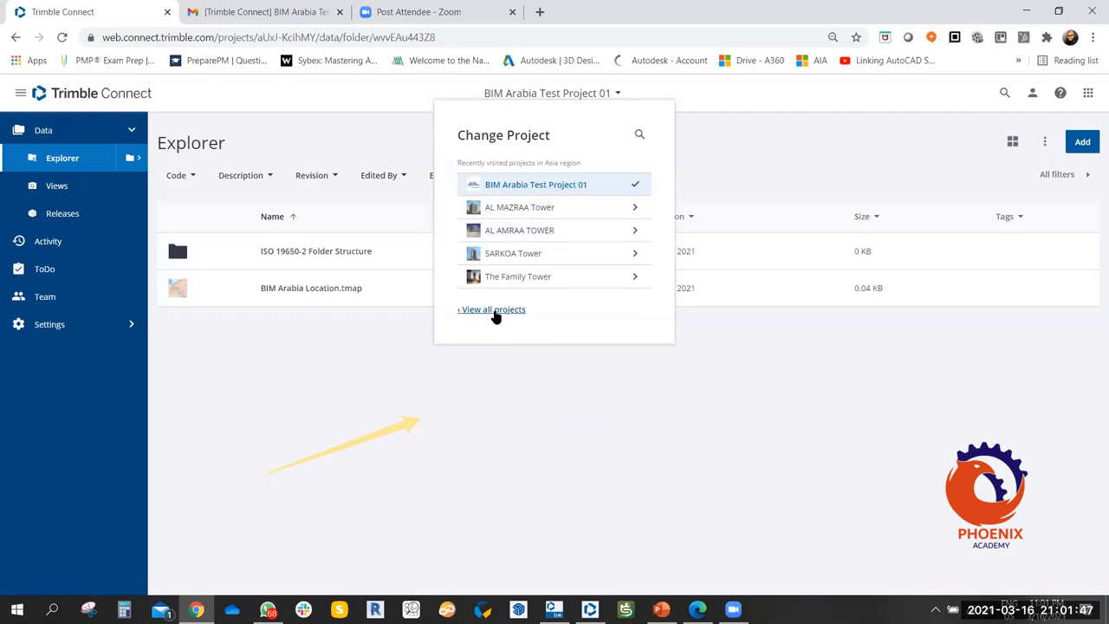
pyautogui.click(491, 312)
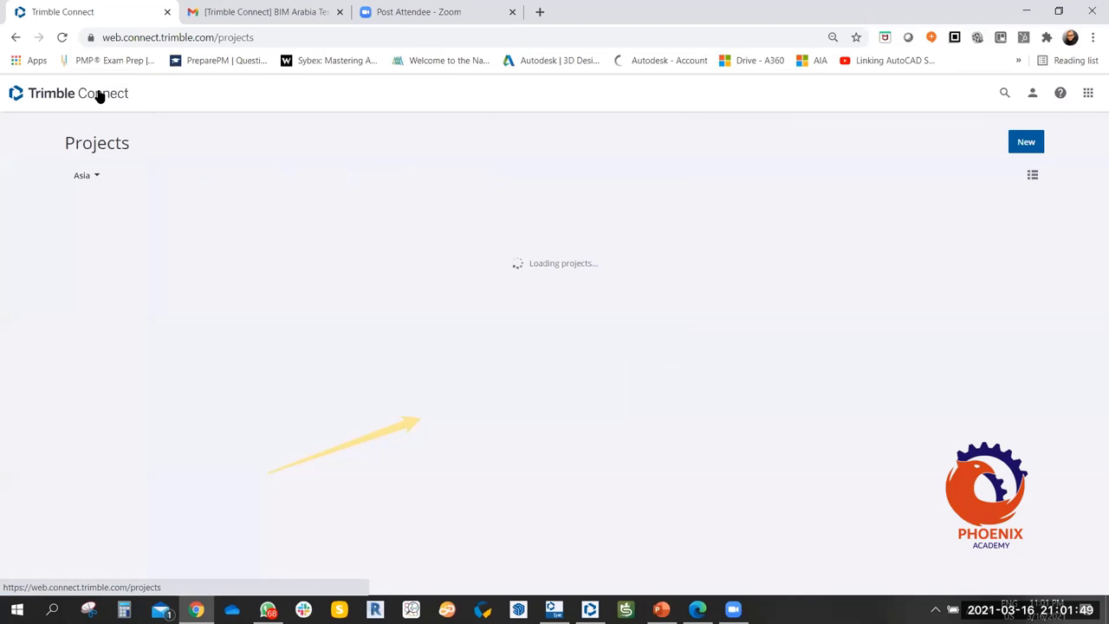
pyautogui.scroll(-1, 485, 293)
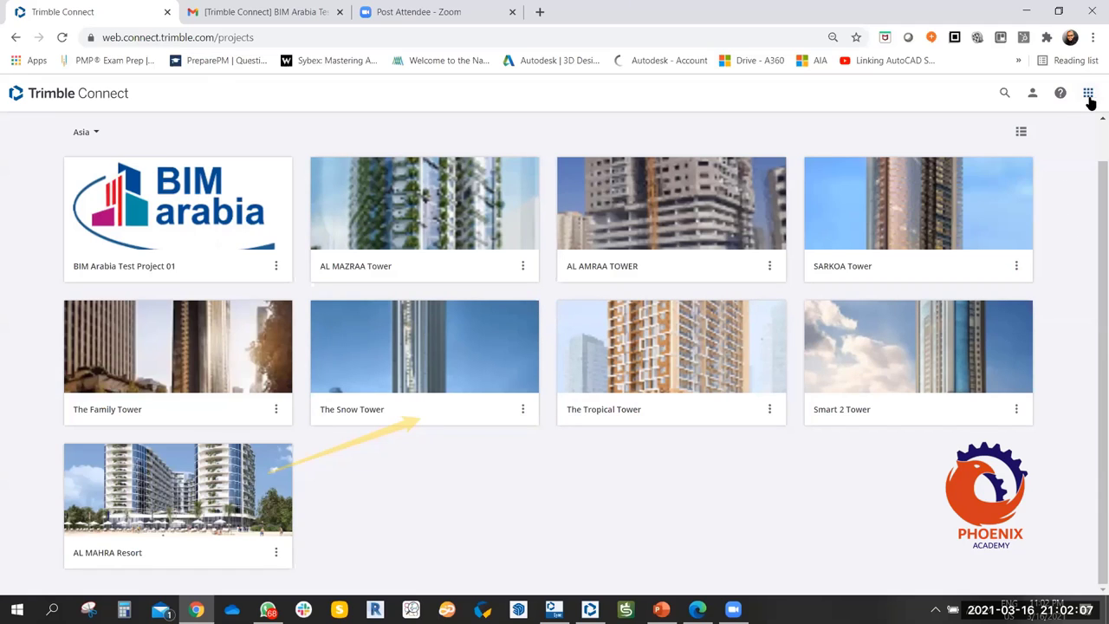
# Browse the Connect Applications store and launch the Trimble Connect desktop app
pyautogui.click(1088, 95)
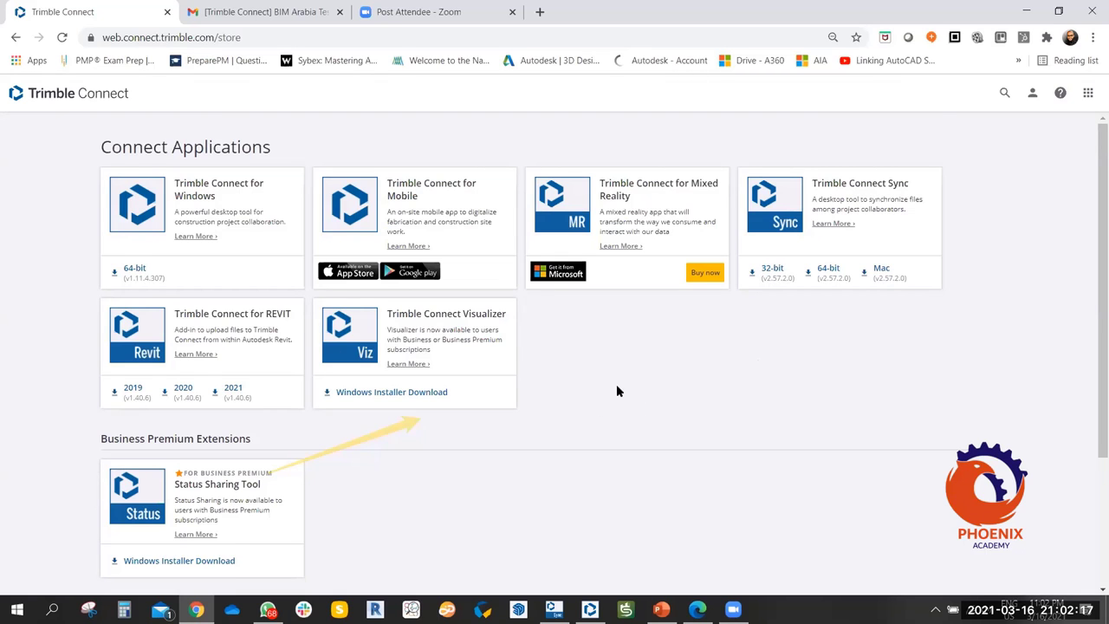
pyautogui.scroll(-2, 546, 384)
pyautogui.scroll(3, 473, 377)
pyautogui.scroll(-2, 858, 248)
pyautogui.scroll(2, 597, 303)
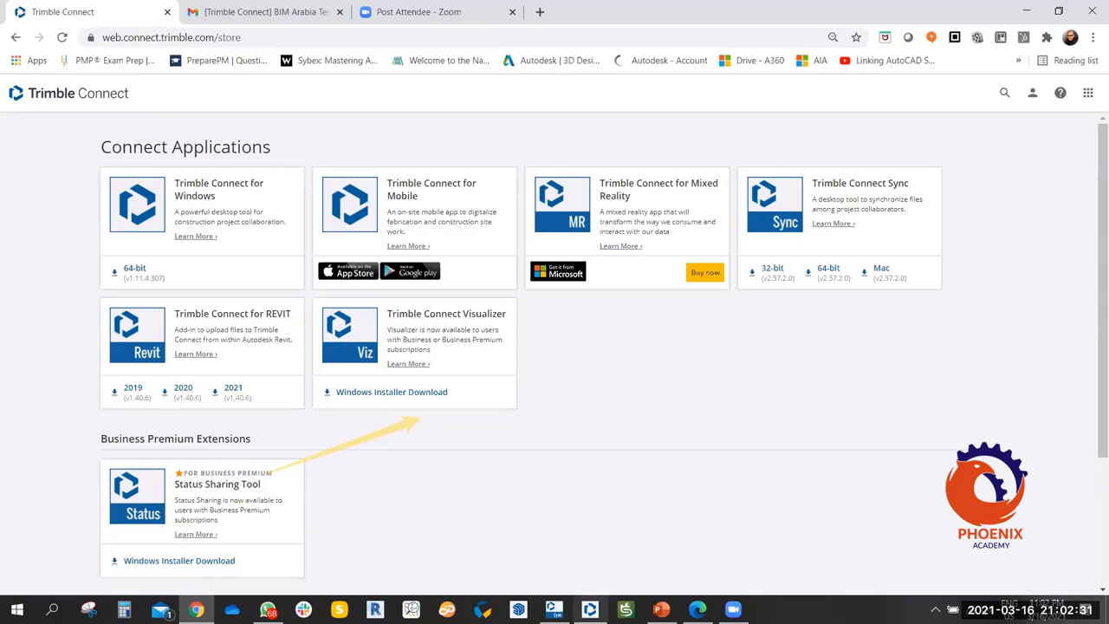
pyautogui.click(589, 609)
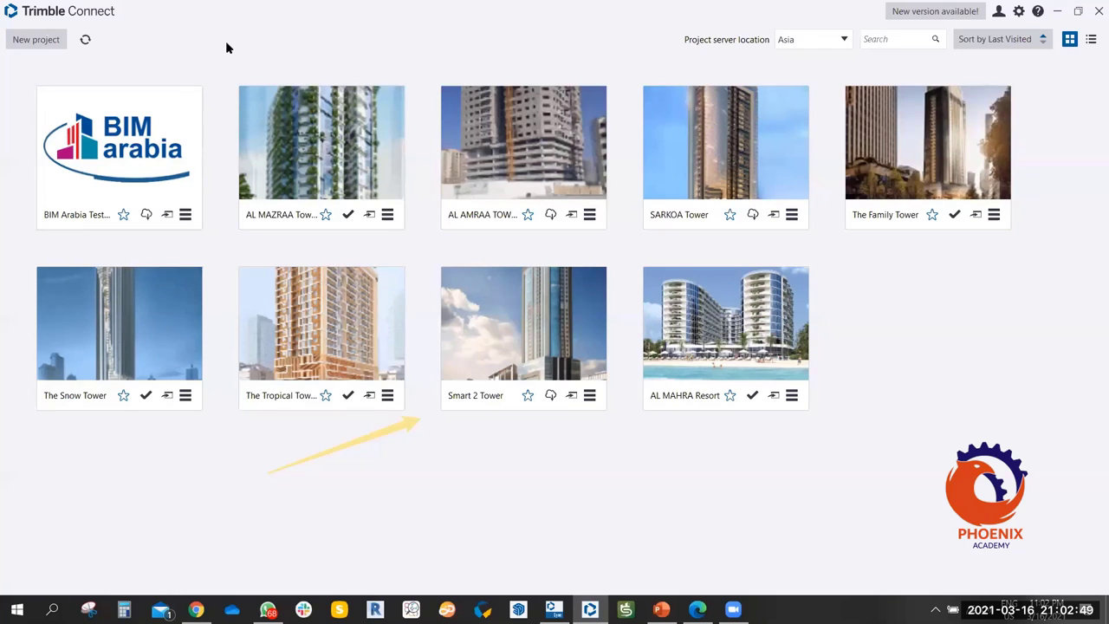
# Refresh the project grid in Trimble Connect for Windows, then close the desktop app
pyautogui.click(86, 40)
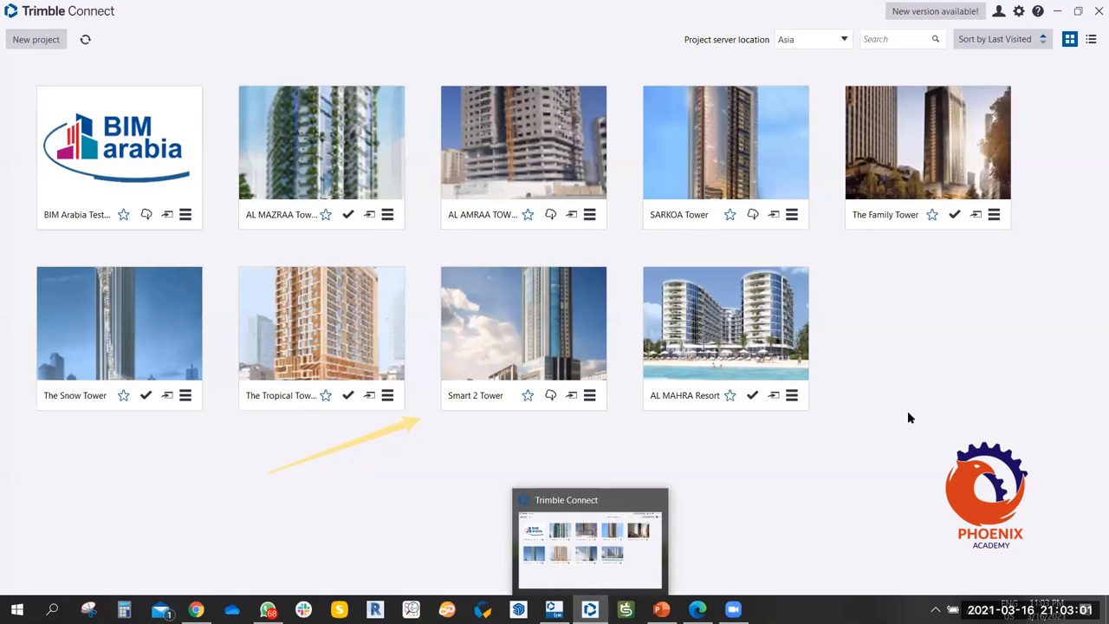
pyautogui.click(1095, 11)
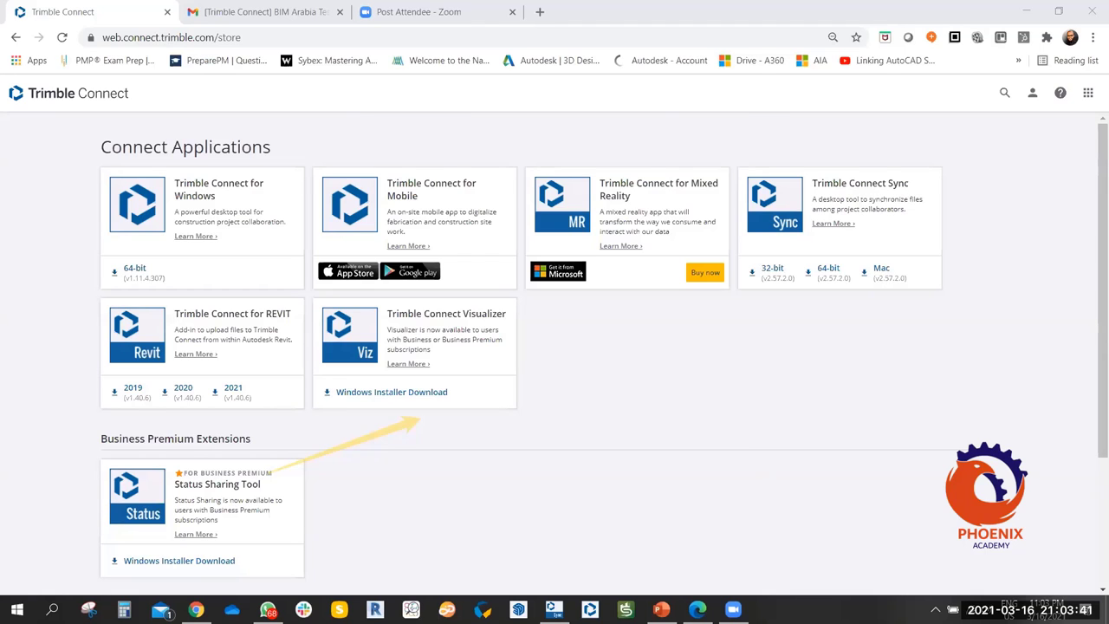
# Sign in to Trimble Connect Sync with the saved e-mail address suggestion
pyautogui.moveTo(613, 59); pyautogui.dragTo(549, 46)
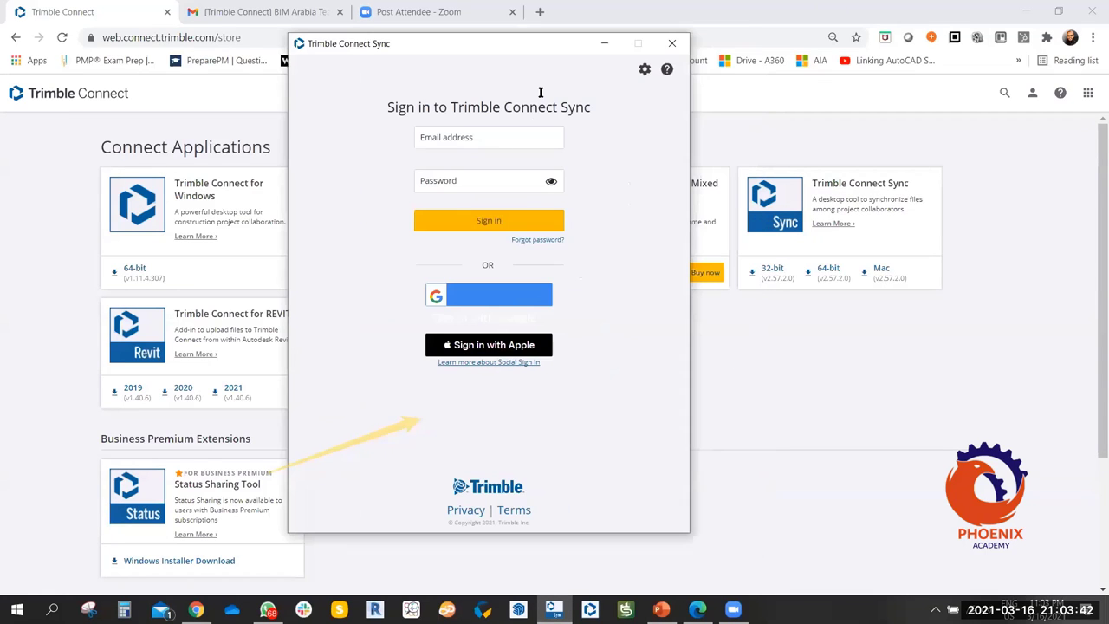
pyautogui.click(461, 135)
pyautogui.write('eng')
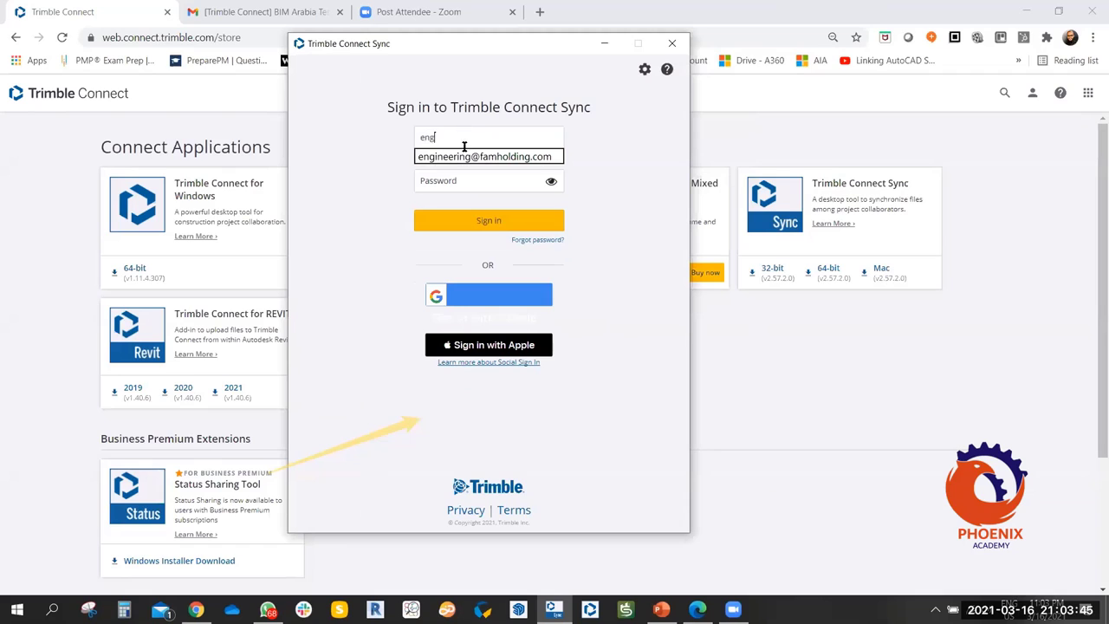
pyautogui.click(468, 157)
pyautogui.click(481, 221)
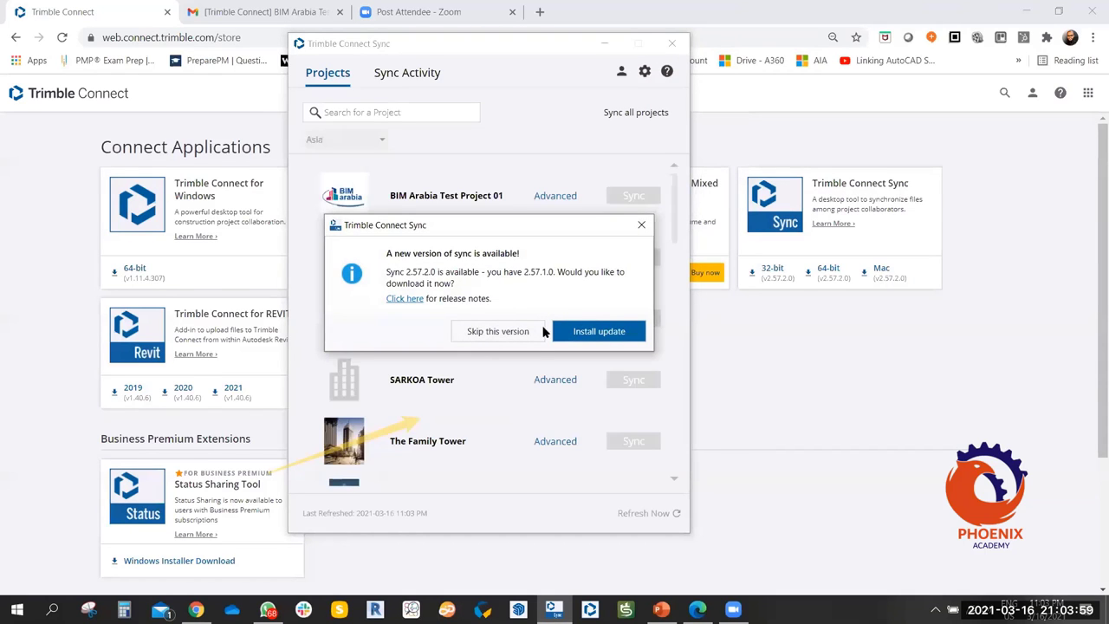
# Dismiss the update notice, look through the sync project list, and minimize the Sync window
pyautogui.click(641, 224)
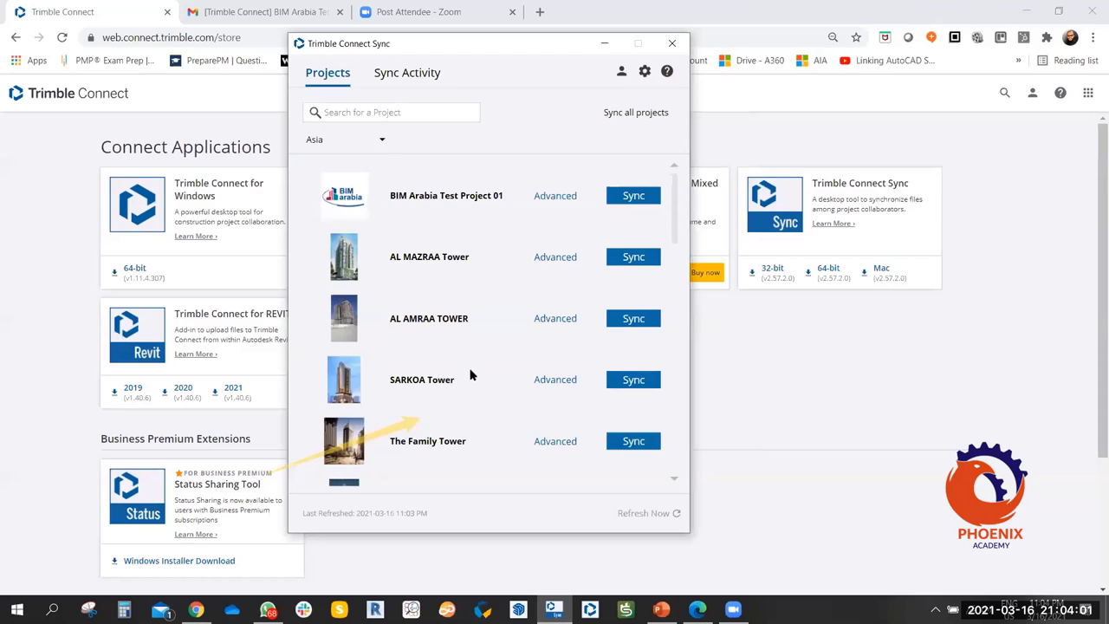
pyautogui.scroll(-1, 450, 338)
pyautogui.scroll(-3, 433, 297)
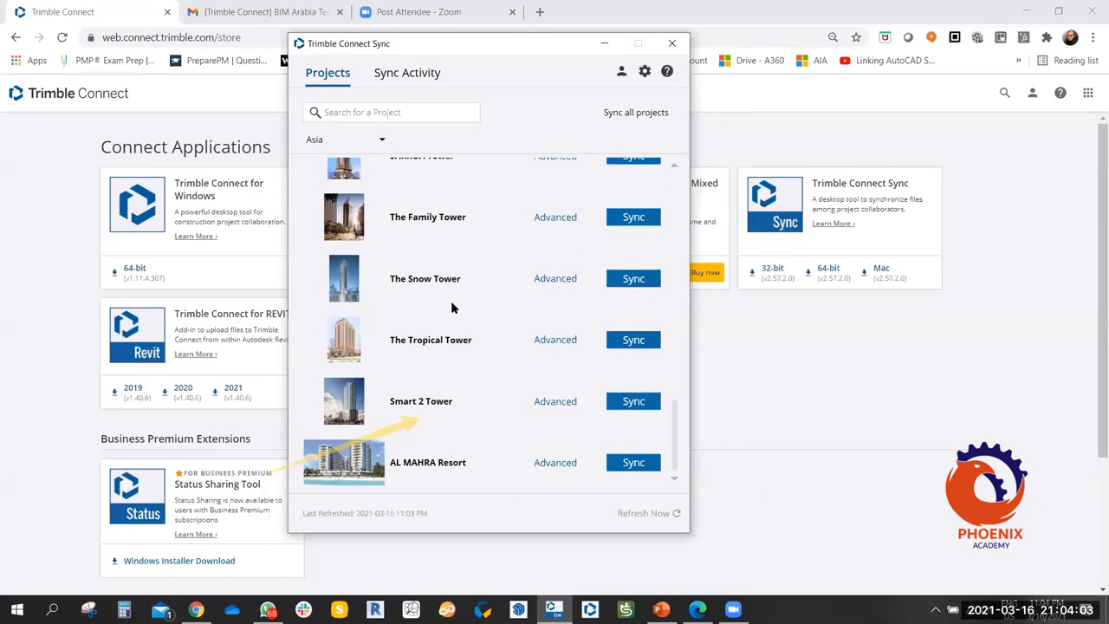
pyautogui.scroll(4, 451, 302)
pyautogui.scroll(-1, 428, 303)
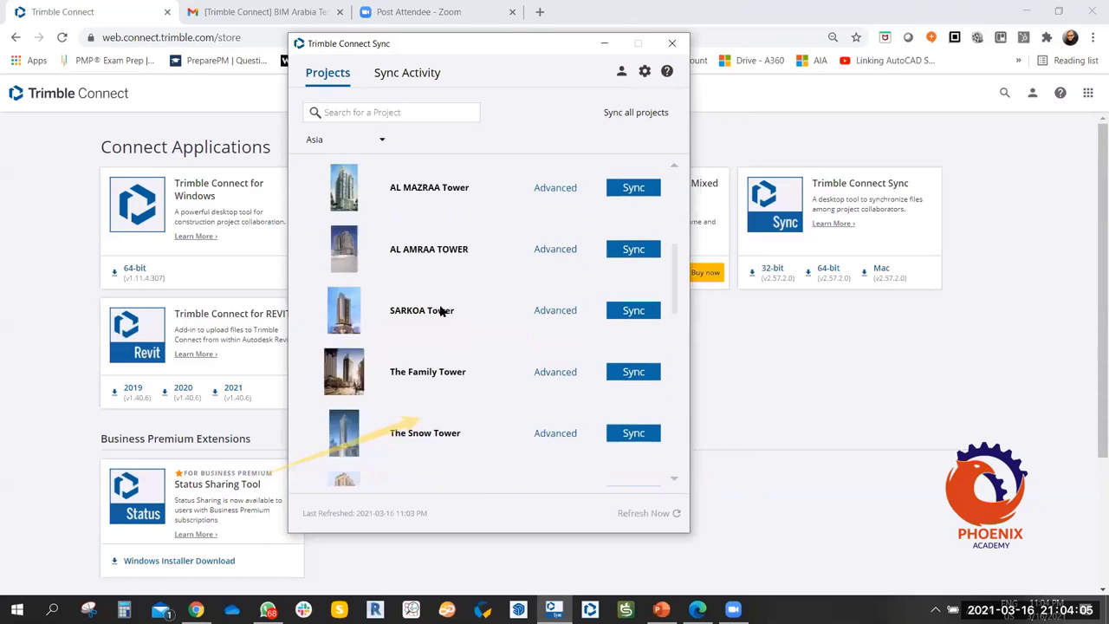
pyautogui.scroll(-3, 440, 305)
pyautogui.scroll(1, 450, 325)
pyautogui.scroll(3, 433, 331)
pyautogui.scroll(-4, 422, 325)
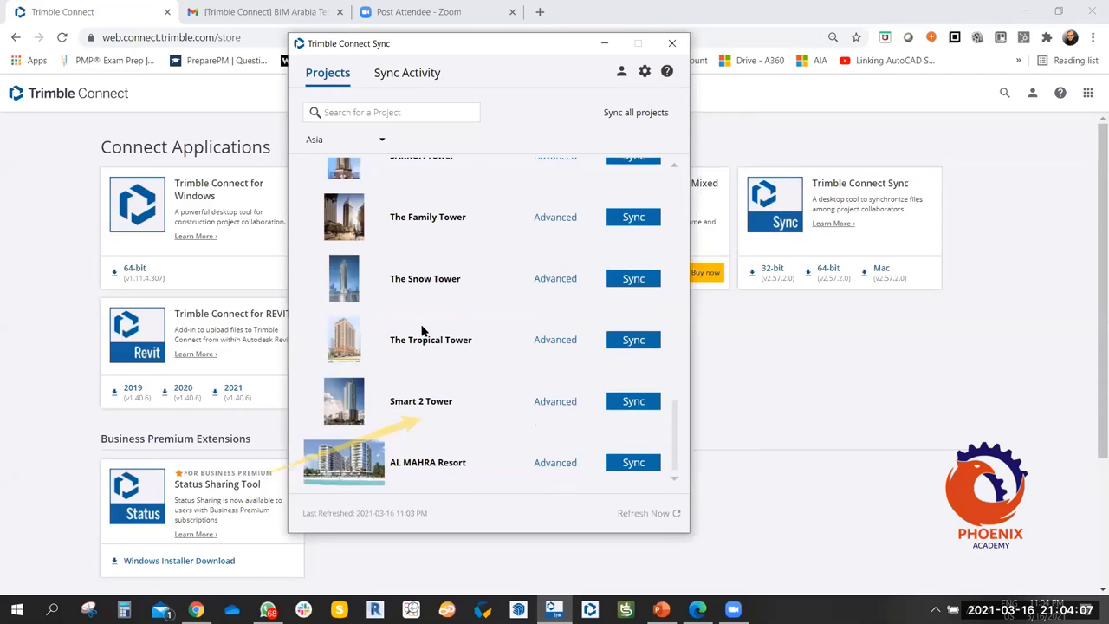
pyautogui.scroll(4, 451, 326)
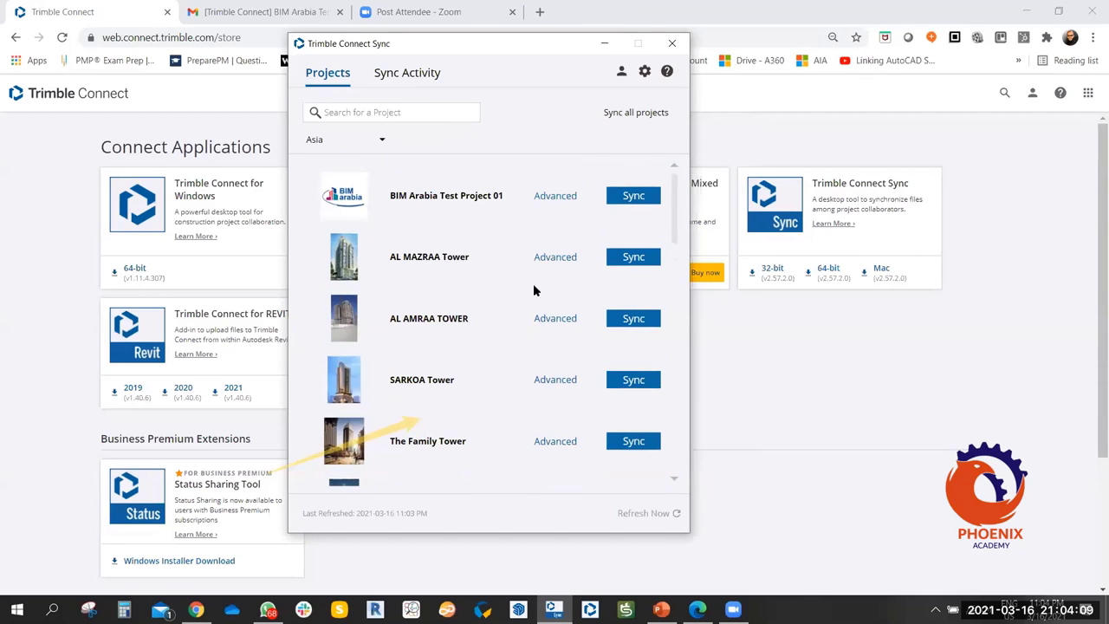
pyautogui.click(604, 45)
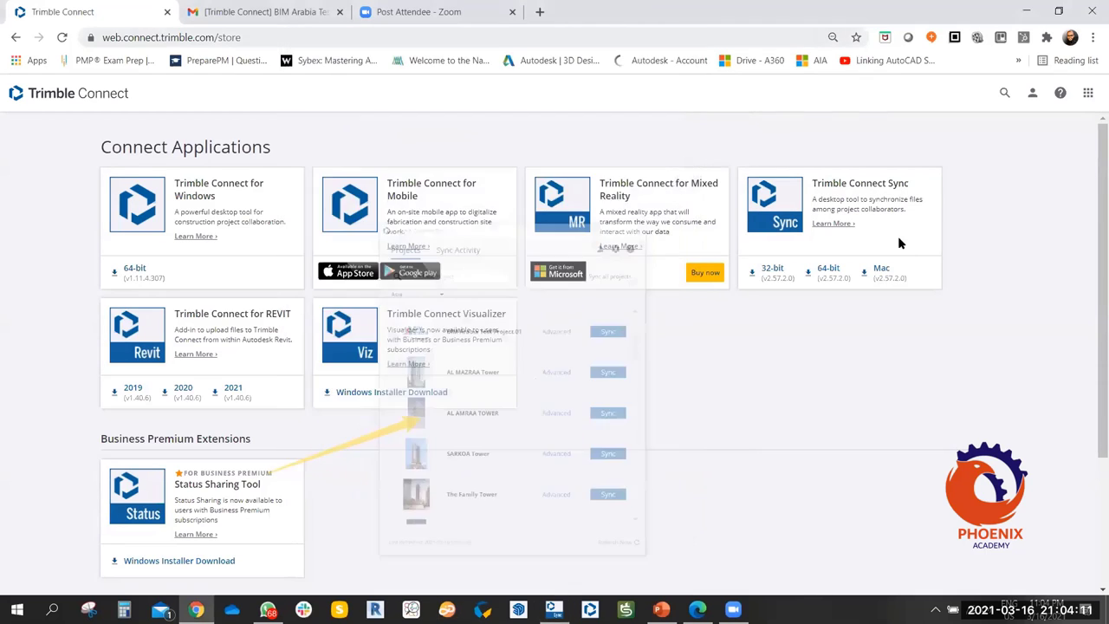
pyautogui.scroll(-1, 229, 351)
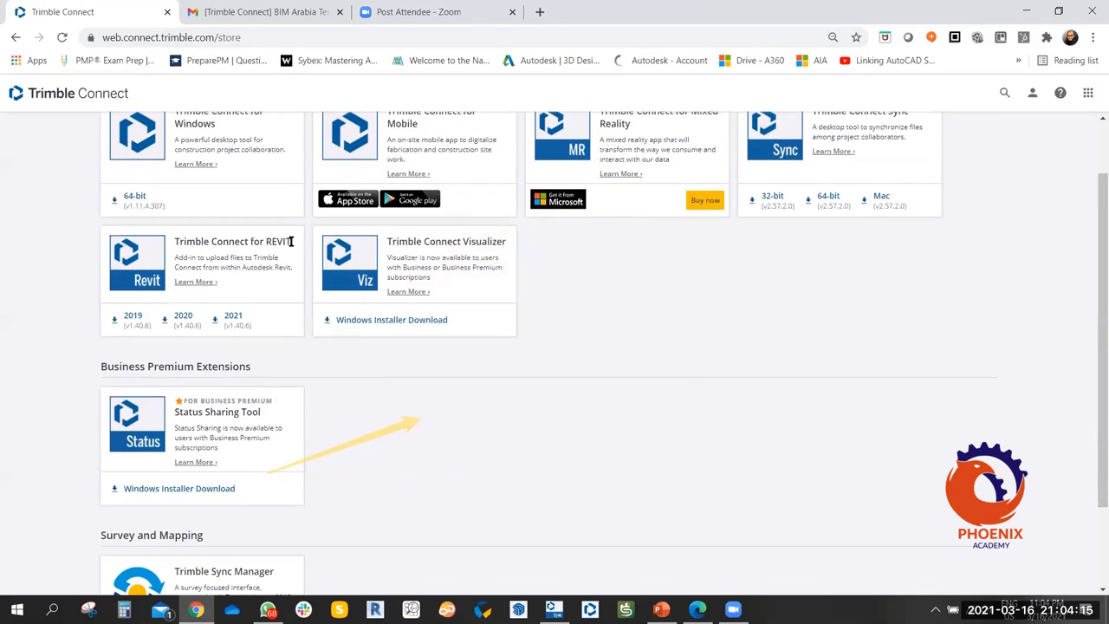
# Browse the store page's Trimble Connect for REVIT and Status Sharing Tool cards
pyautogui.moveTo(292, 242); pyautogui.dragTo(176, 241)
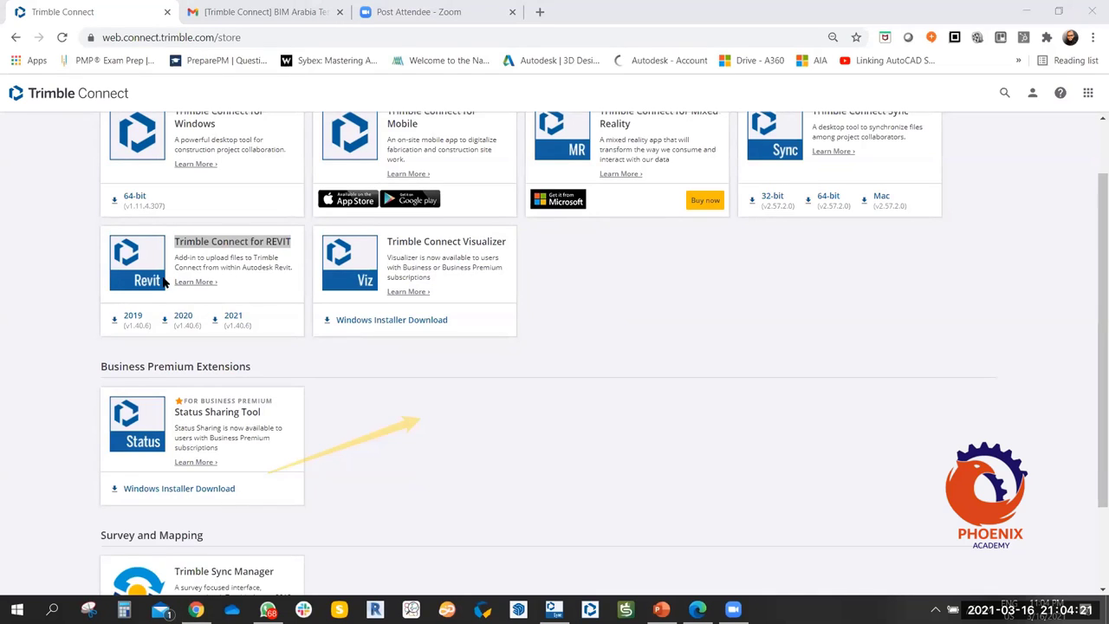
pyautogui.click(229, 289)
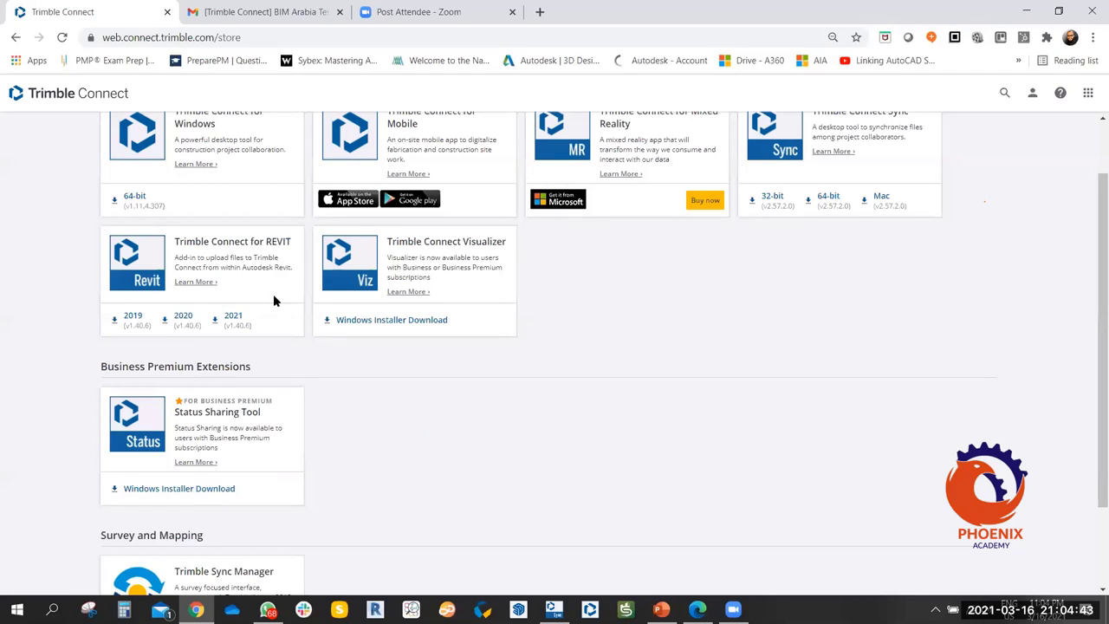
pyautogui.scroll(1, 269, 297)
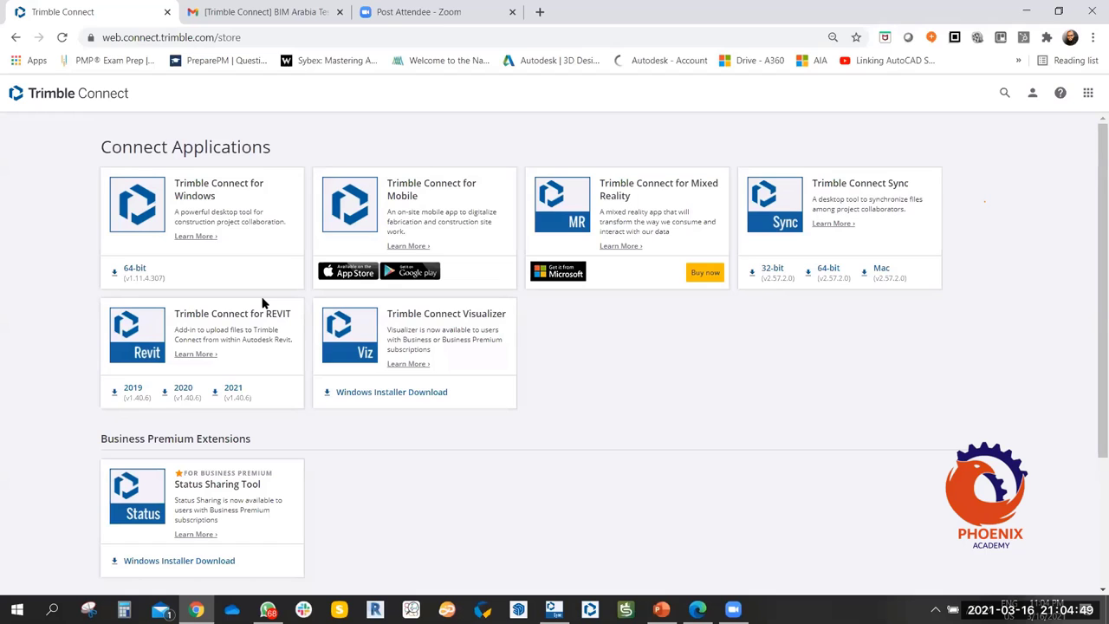
pyautogui.scroll(-1, 247, 316)
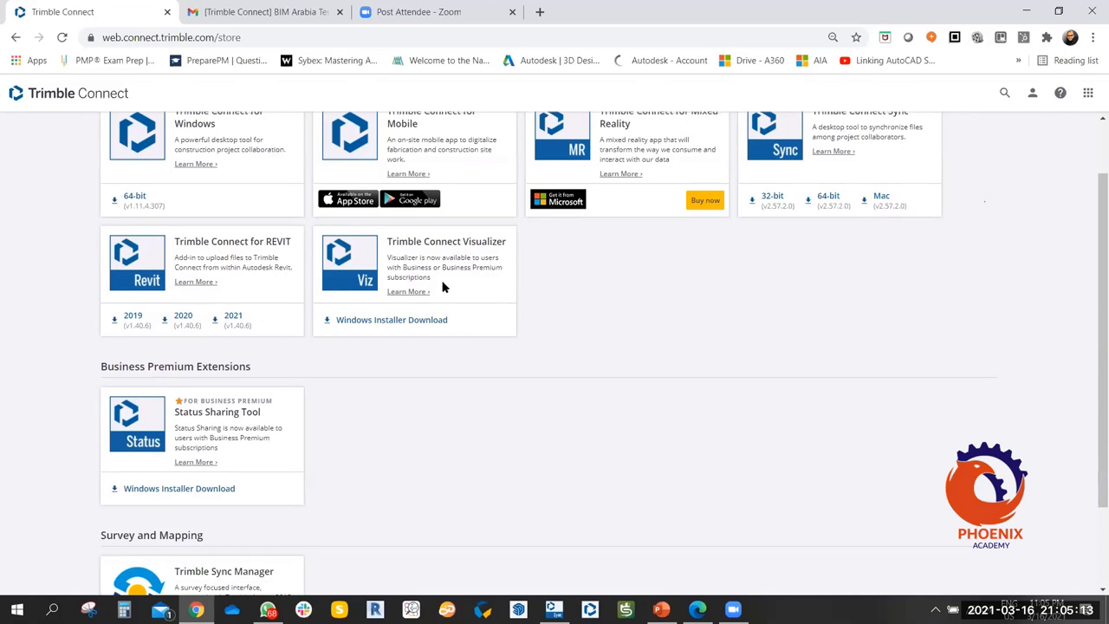
pyautogui.scroll(-2, 381, 303)
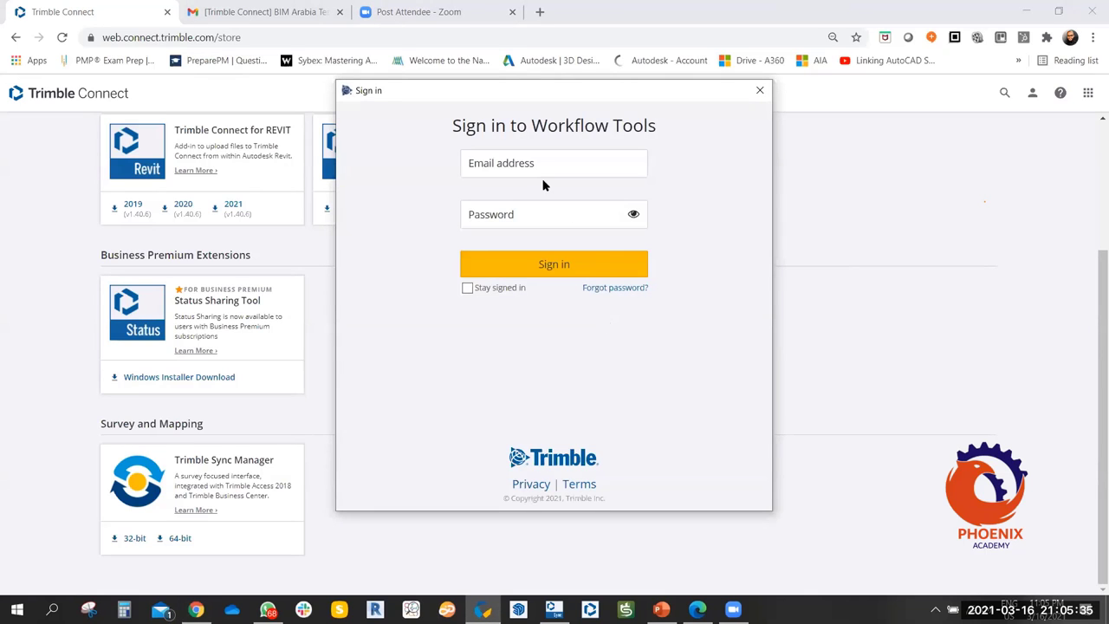
# Sign in to Workflow Tools with the account e-mail and password, keeping the session signed in
pyautogui.click(525, 167)
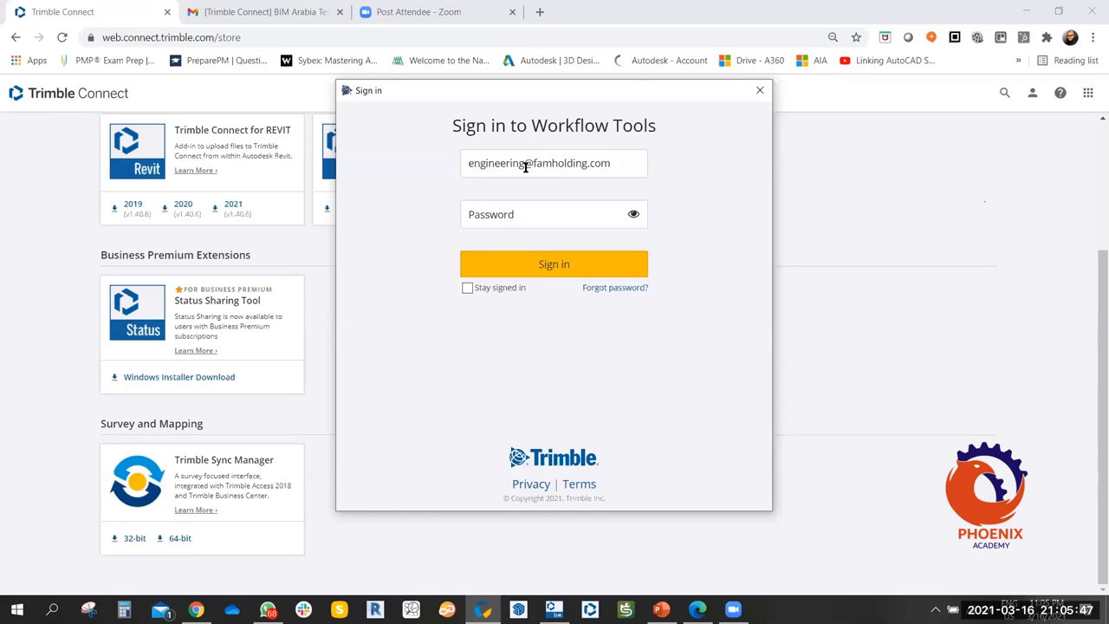
pyautogui.click(520, 212)
pyautogui.write('*')
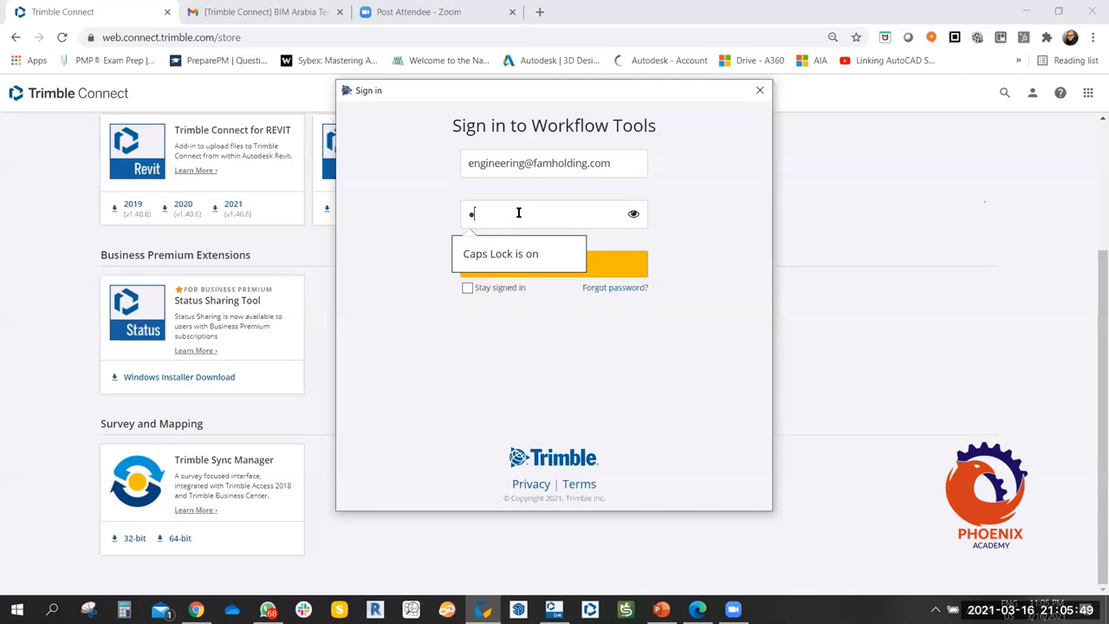
pyautogui.write('********')
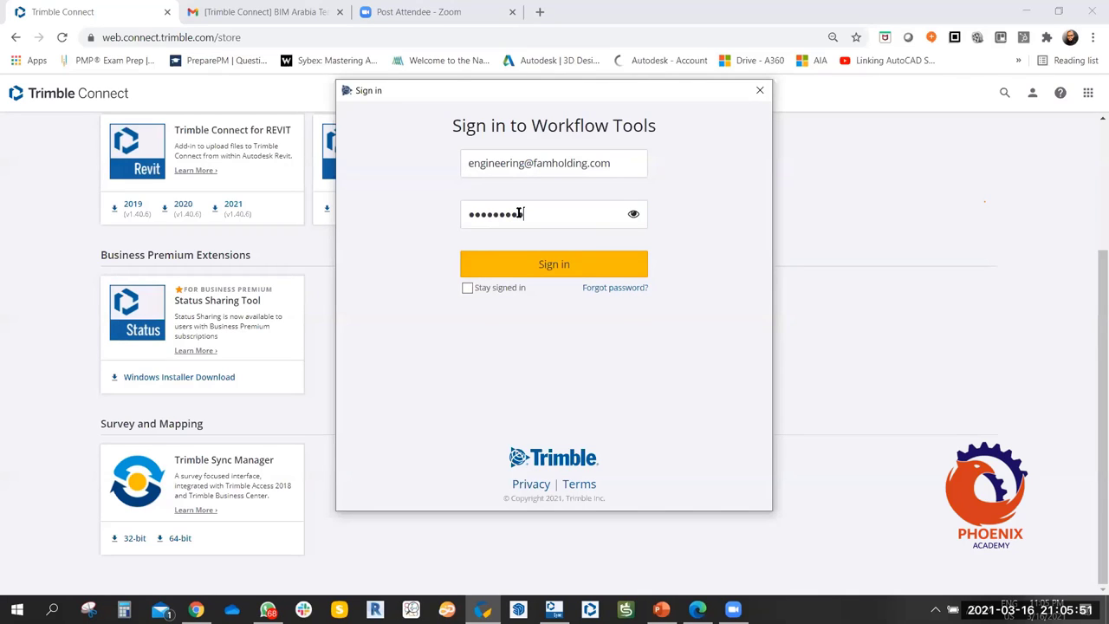
pyautogui.write('**')
pyautogui.click(468, 289)
pyautogui.click(514, 271)
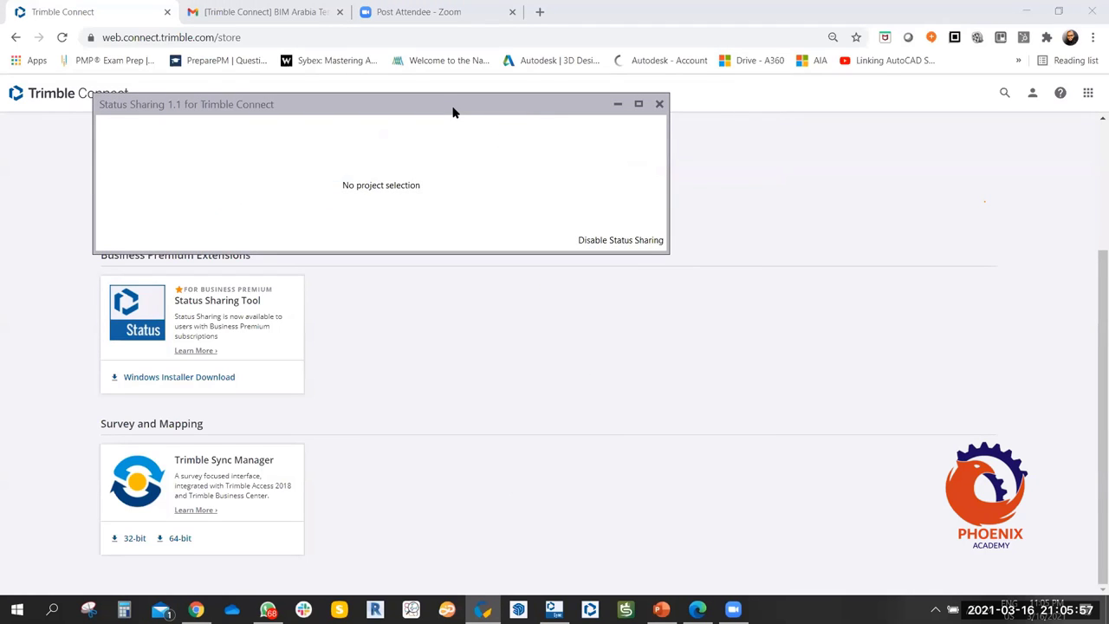
# Minimise the Trimble Connect desktop app, center the Status Sharing window, and turn status sharing off
pyautogui.moveTo(452, 111); pyautogui.dragTo(649, 200)
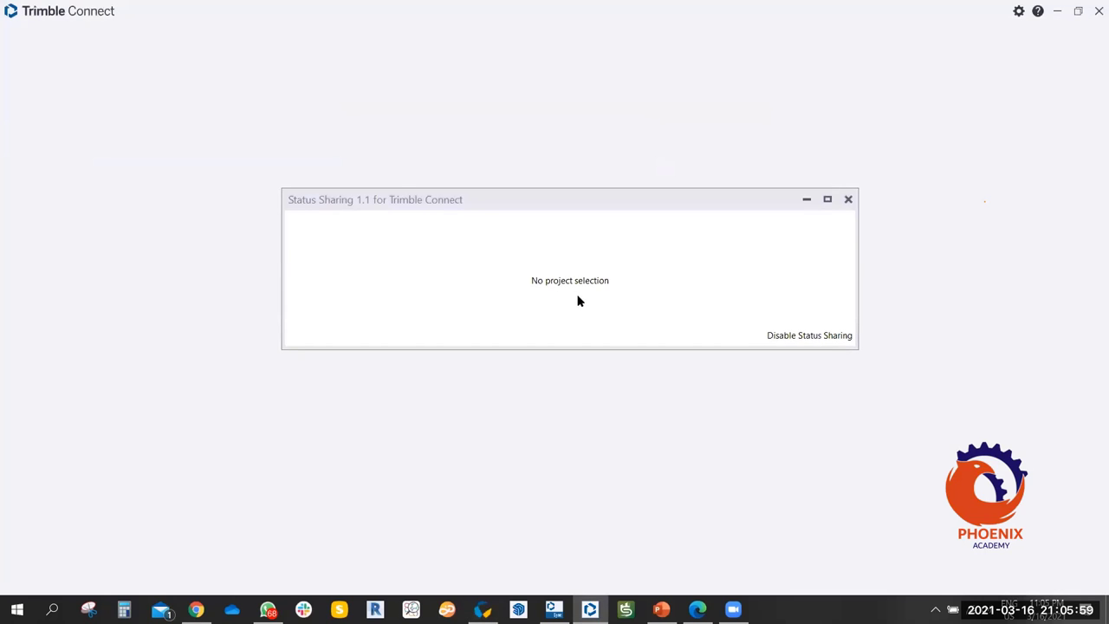
pyautogui.click(1057, 10)
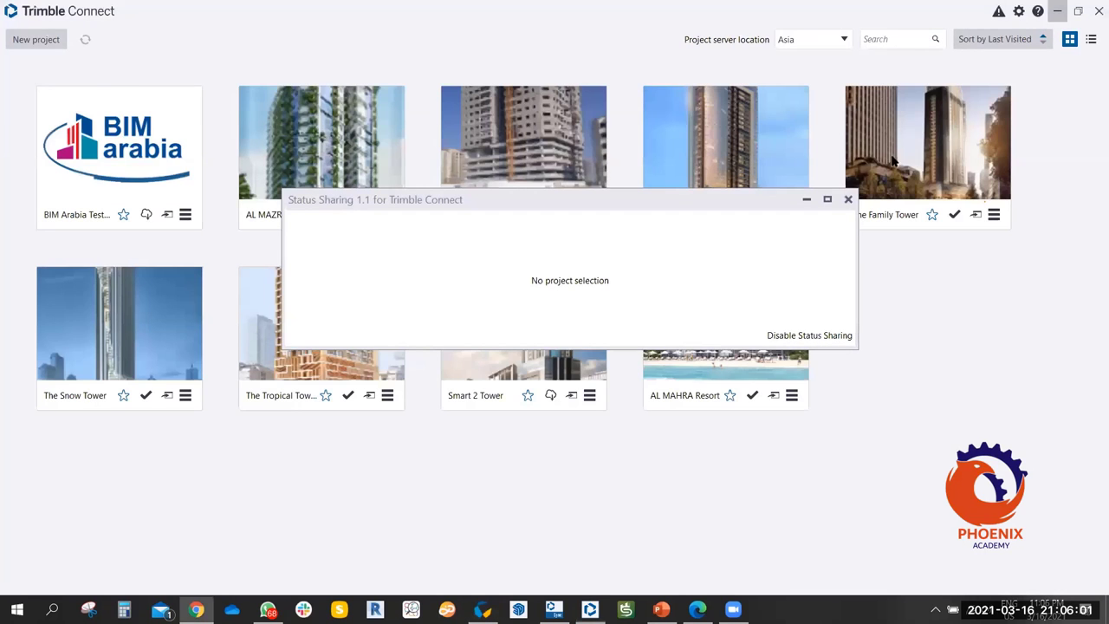
pyautogui.moveTo(655, 203); pyautogui.dragTo(619, 171)
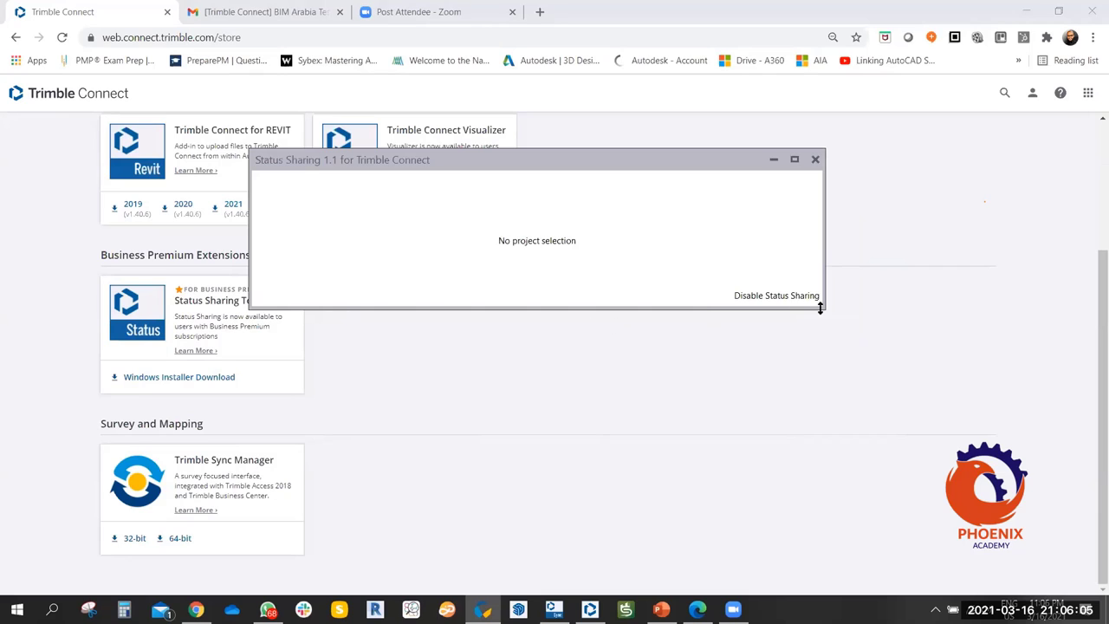
pyautogui.click(754, 447)
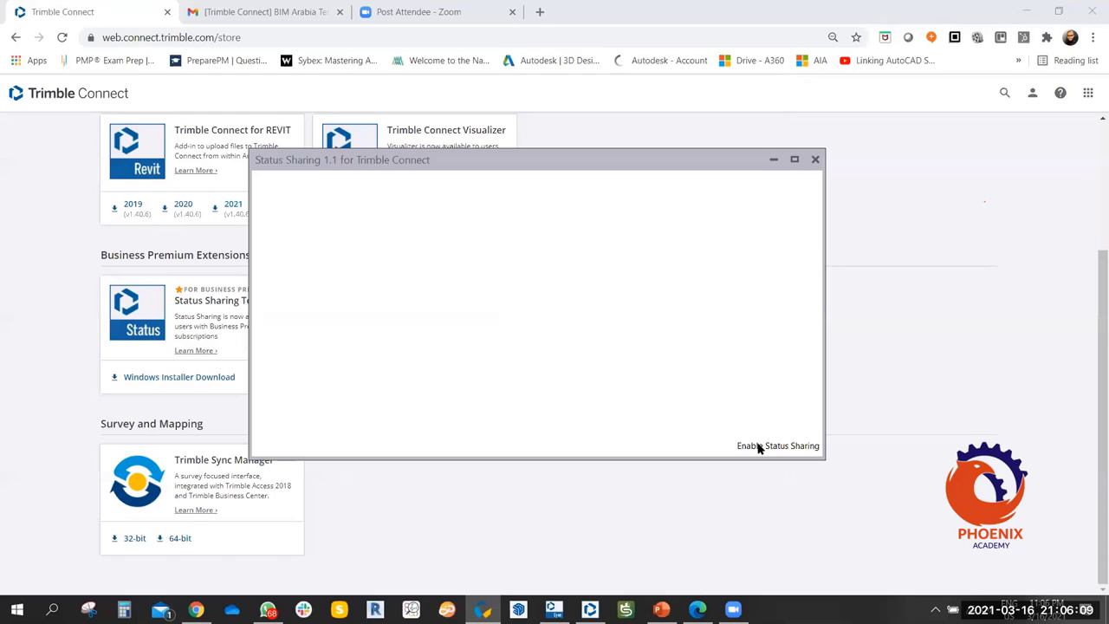
# Resize the Status Sharing window, toggle sharing on and back off, then minimise it
pyautogui.moveTo(463, 165); pyautogui.dragTo(520, 127)
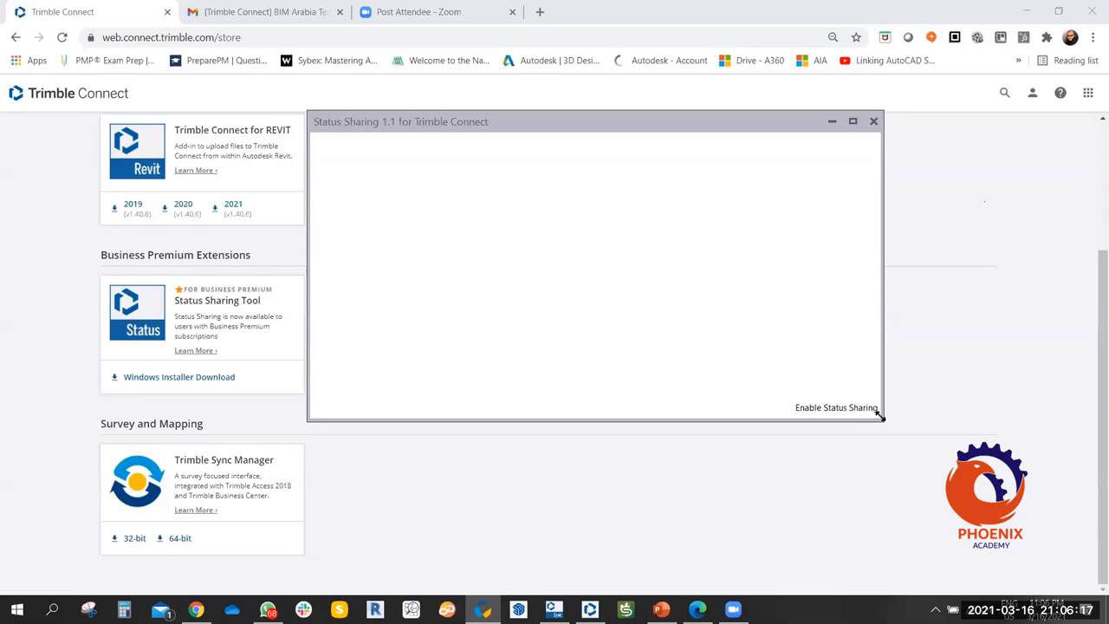
pyautogui.moveTo(879, 416); pyautogui.dragTo(939, 430)
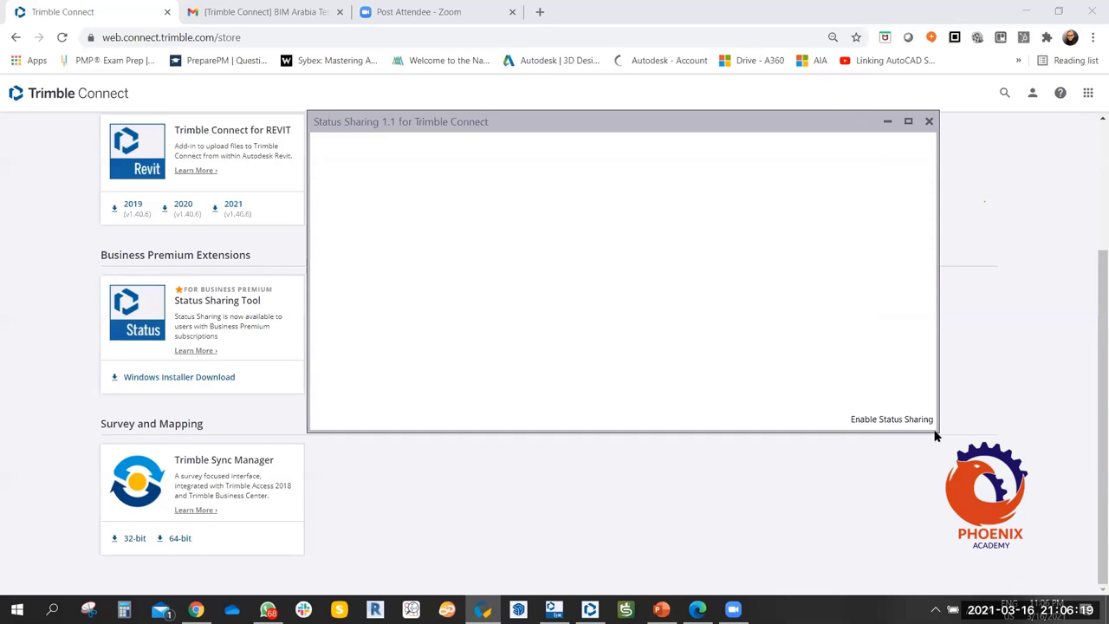
pyautogui.click(879, 421)
pyautogui.click(893, 421)
pyautogui.moveTo(925, 435); pyautogui.dragTo(742, 400)
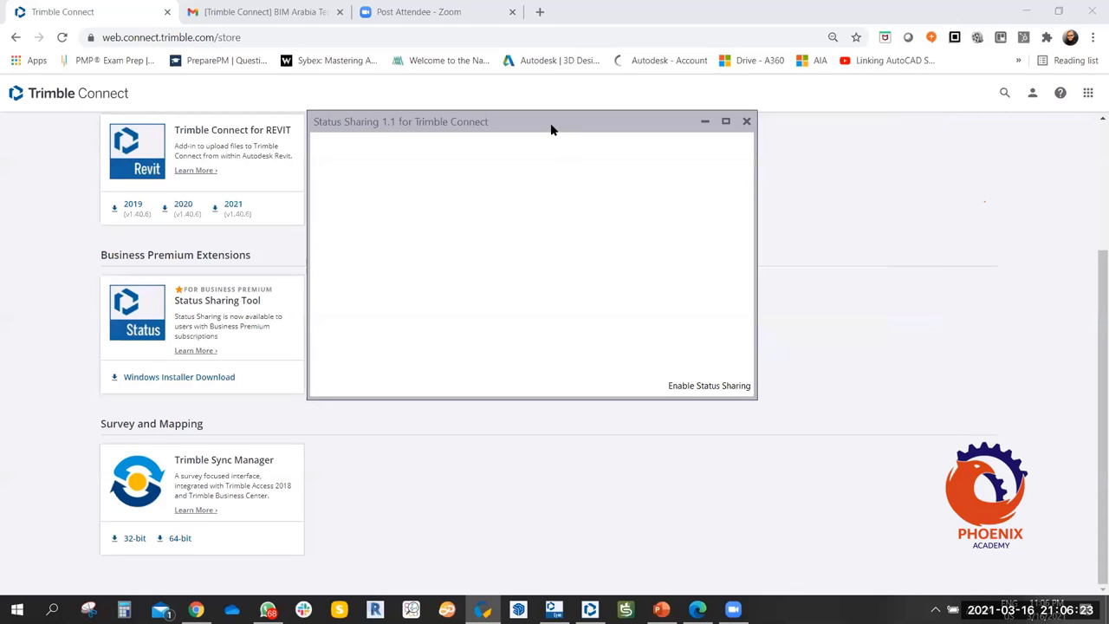
pyautogui.moveTo(550, 129); pyautogui.dragTo(517, 187)
pyautogui.click(670, 182)
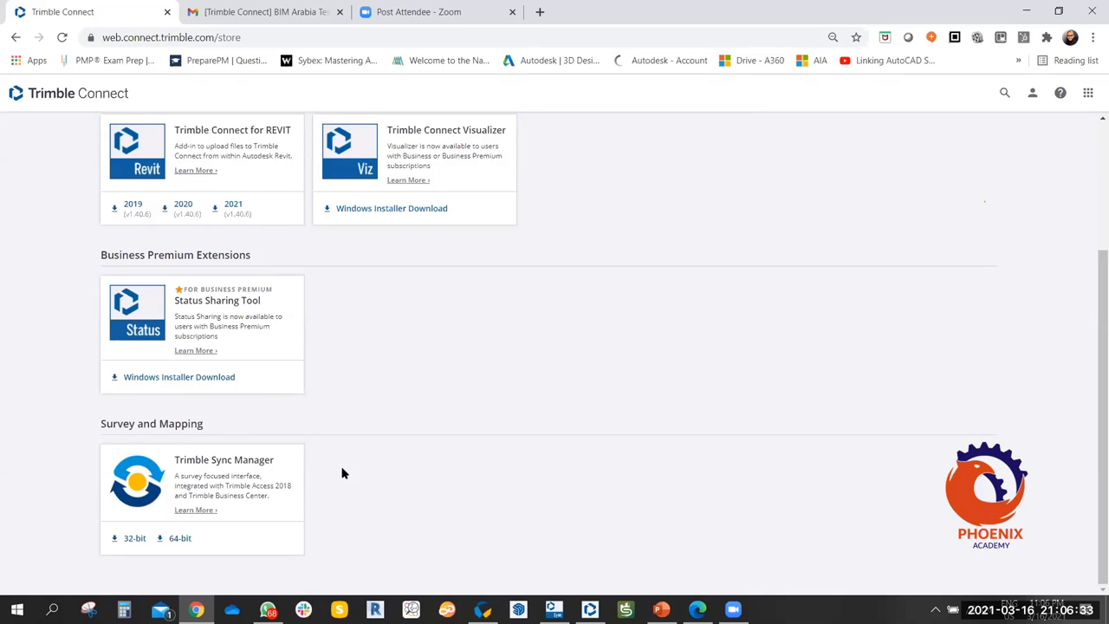
pyautogui.scroll(2, 576, 348)
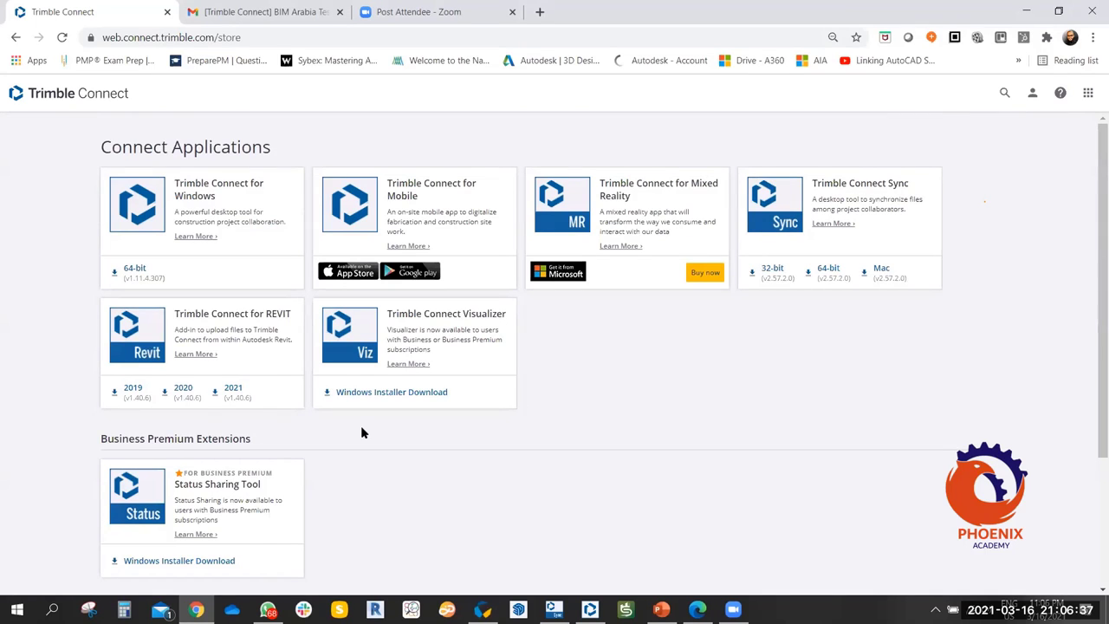
pyautogui.scroll(-2, 360, 430)
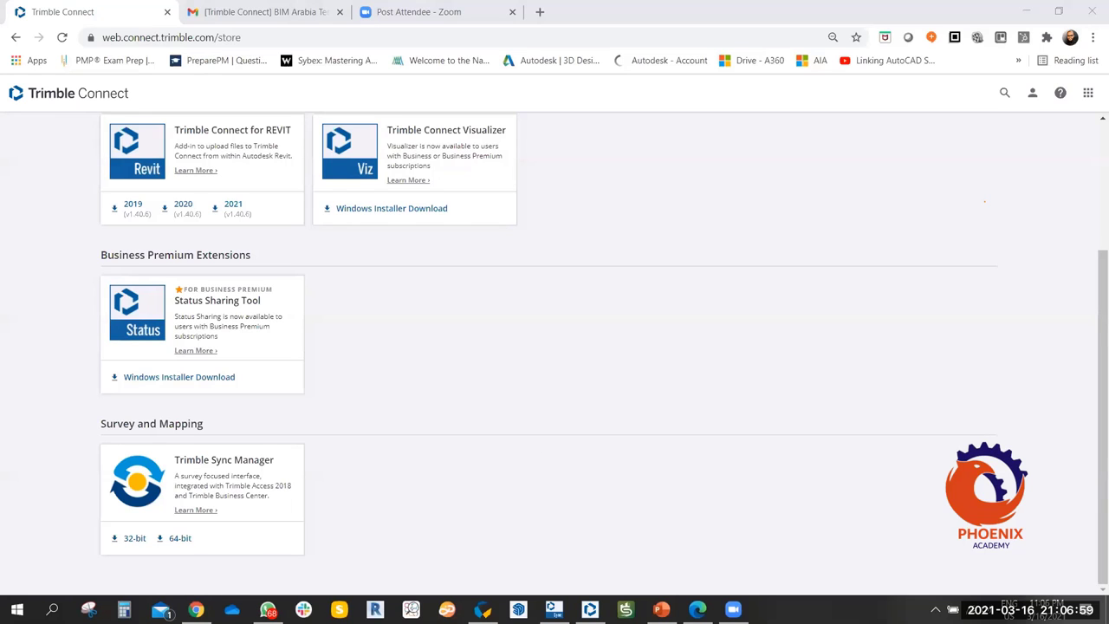
pyautogui.scroll(3, 217, 173)
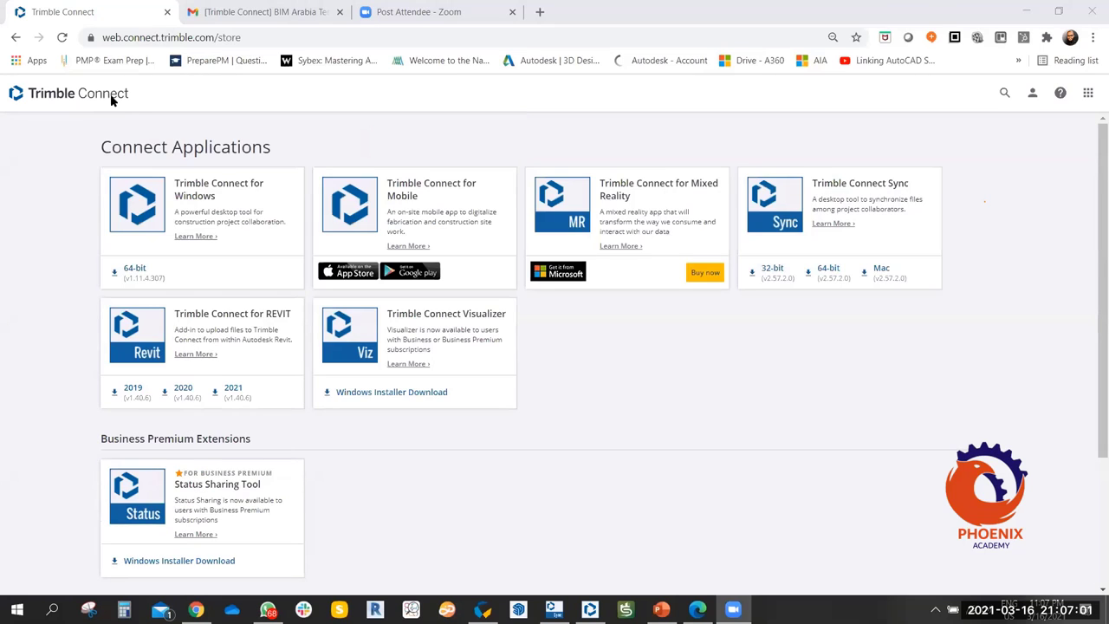
# Return to the Projects page and look over the Asia project cards
pyautogui.click(105, 93)
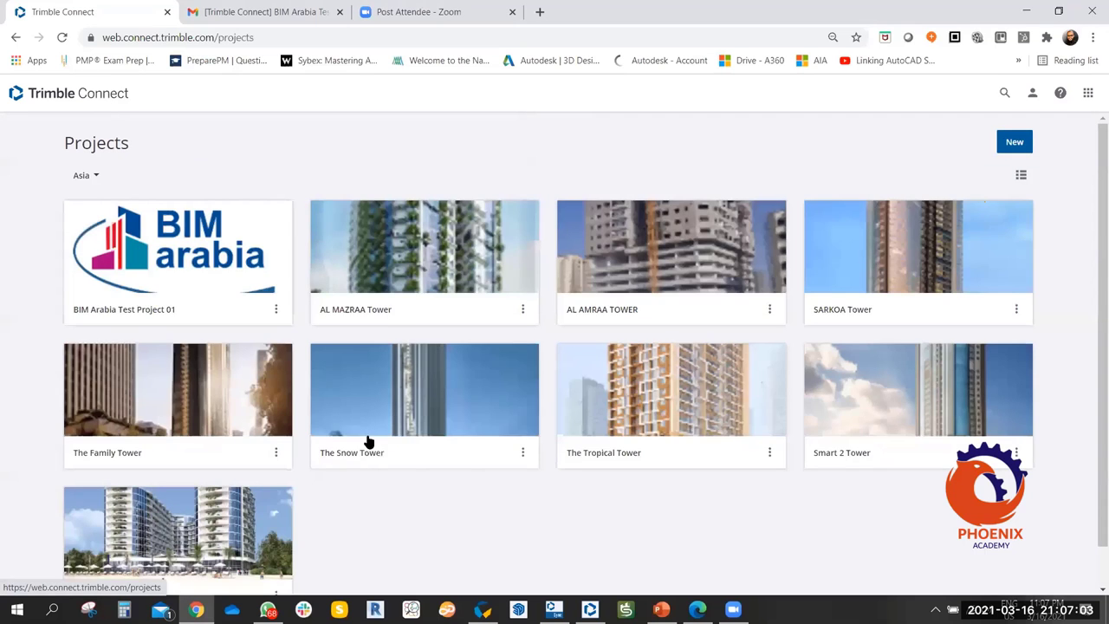
pyautogui.scroll(-1, 421, 493)
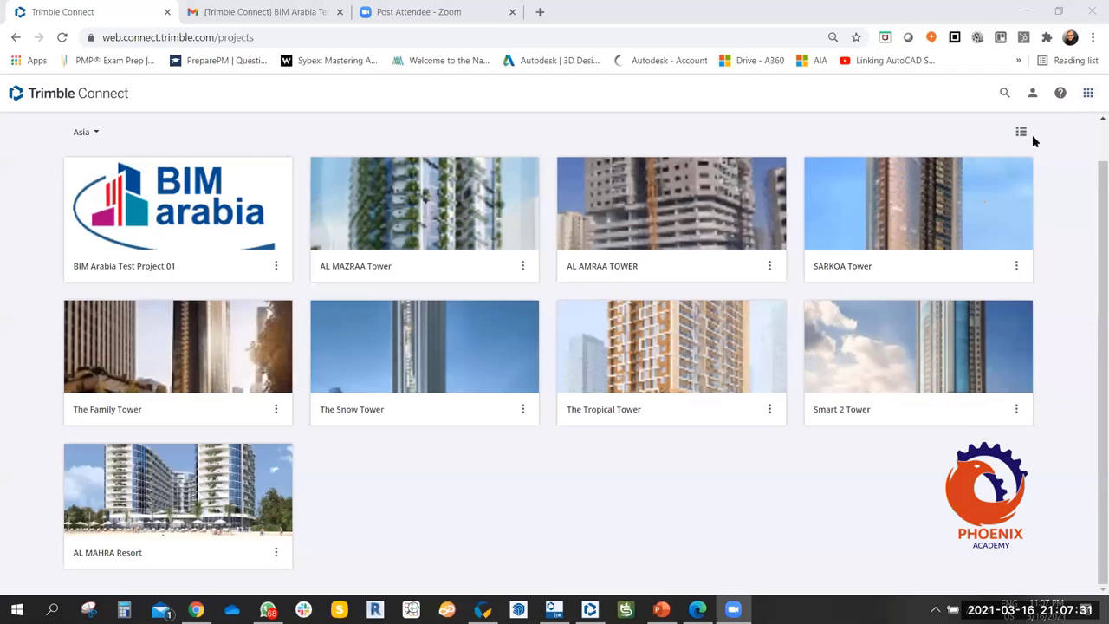
pyautogui.scroll(1, 980, 198)
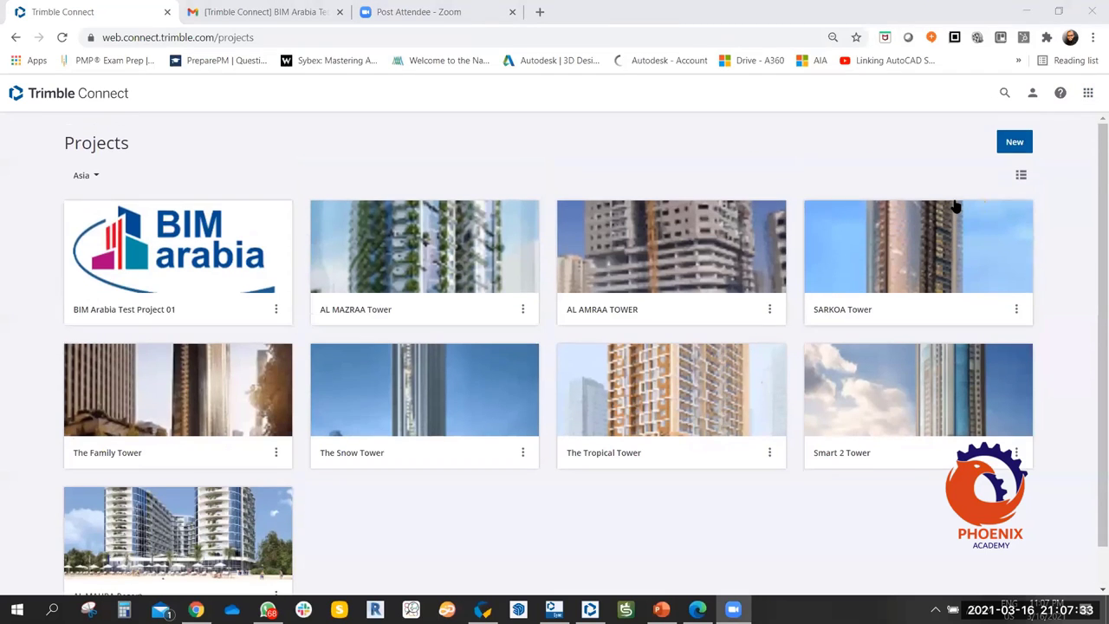
# Start and then abandon a new project, then open BIM Arabia Test Project 01
pyautogui.click(1014, 141)
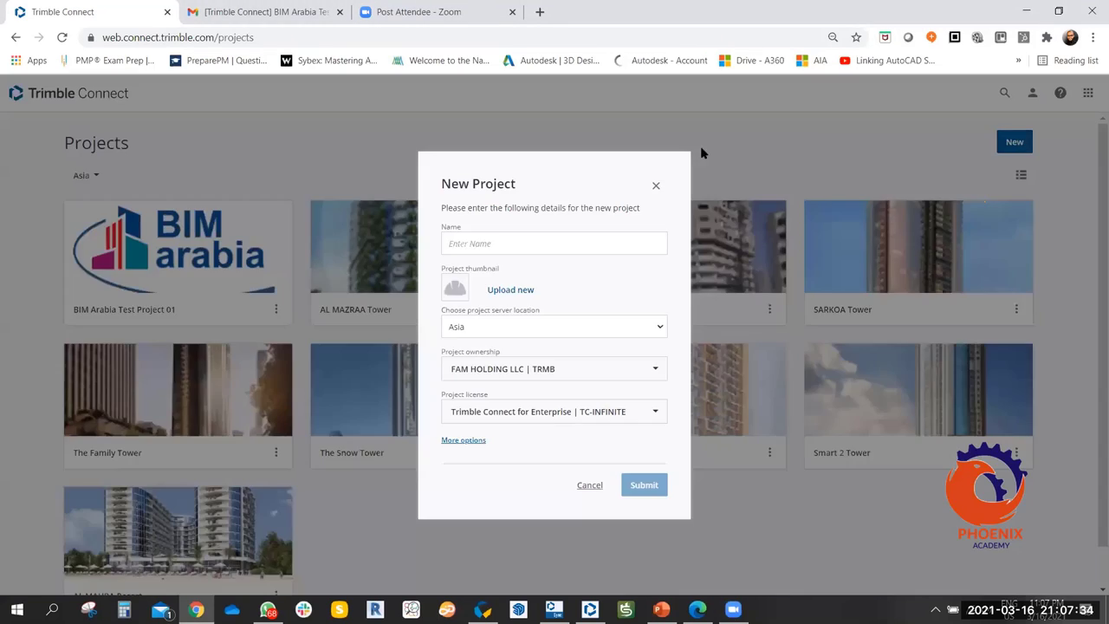
pyautogui.click(498, 293)
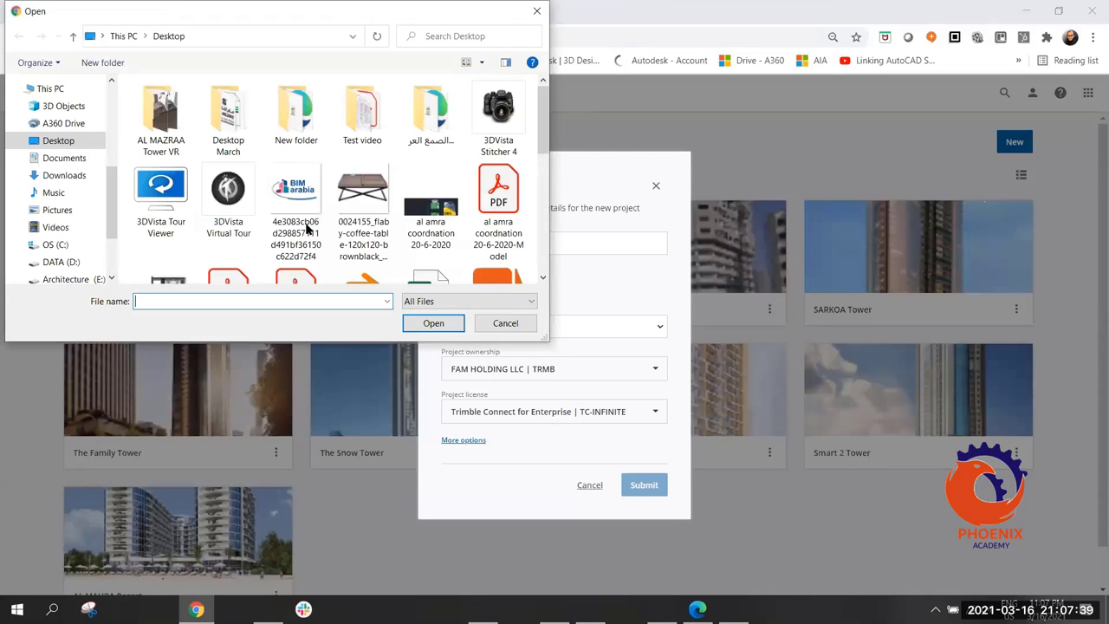
pyautogui.press('Escape')
pyautogui.click(656, 185)
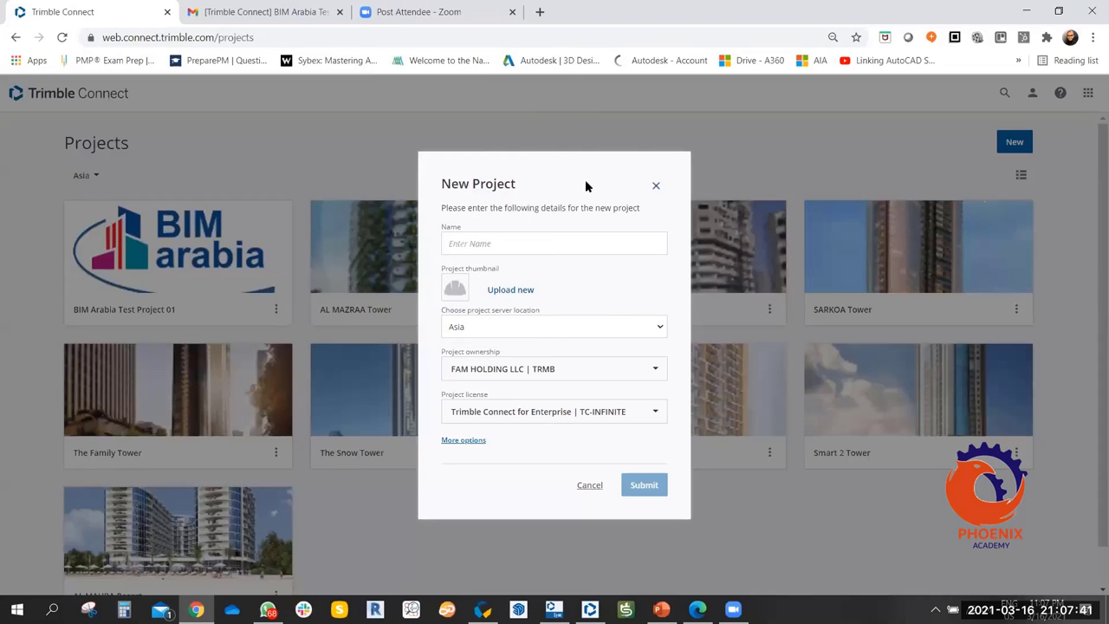
pyautogui.click(199, 251)
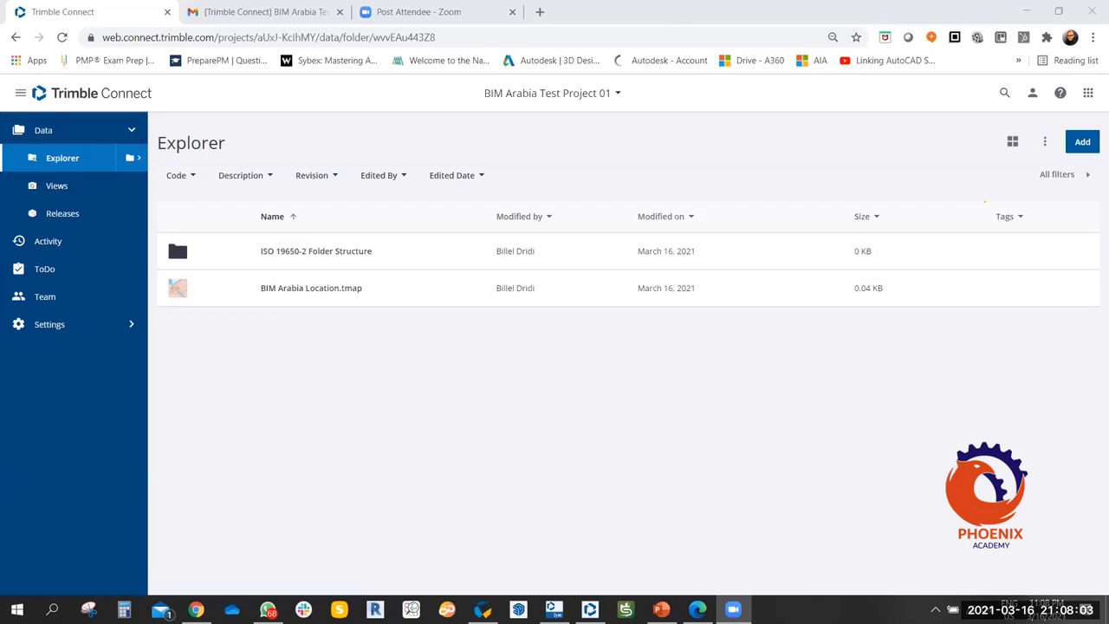
# Drag the BIM arabia logo image from the desktop into the project's Explorer to upload it
pyautogui.press('super+d')
pyautogui.moveTo(465, 78)
pyautogui.mouseDown()
pyautogui.moveTo(618, 157)
pyautogui.moveTo(583, 282)
pyautogui.moveTo(347, 503)
pyautogui.moveTo(200, 611)
pyautogui.moveTo(567, 386)
pyautogui.mouseUp()
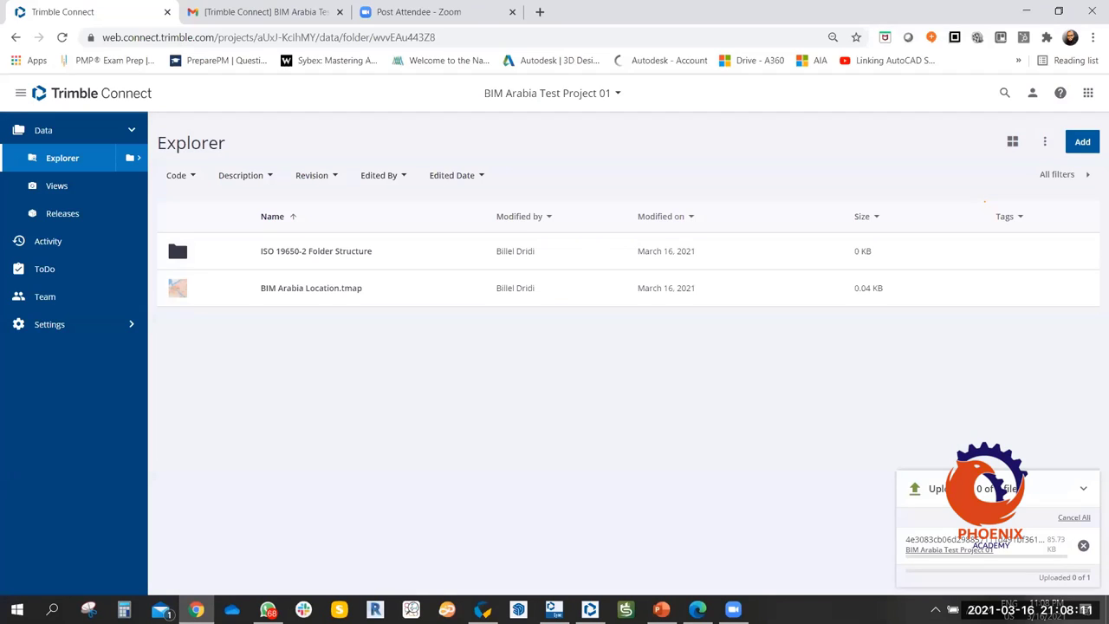
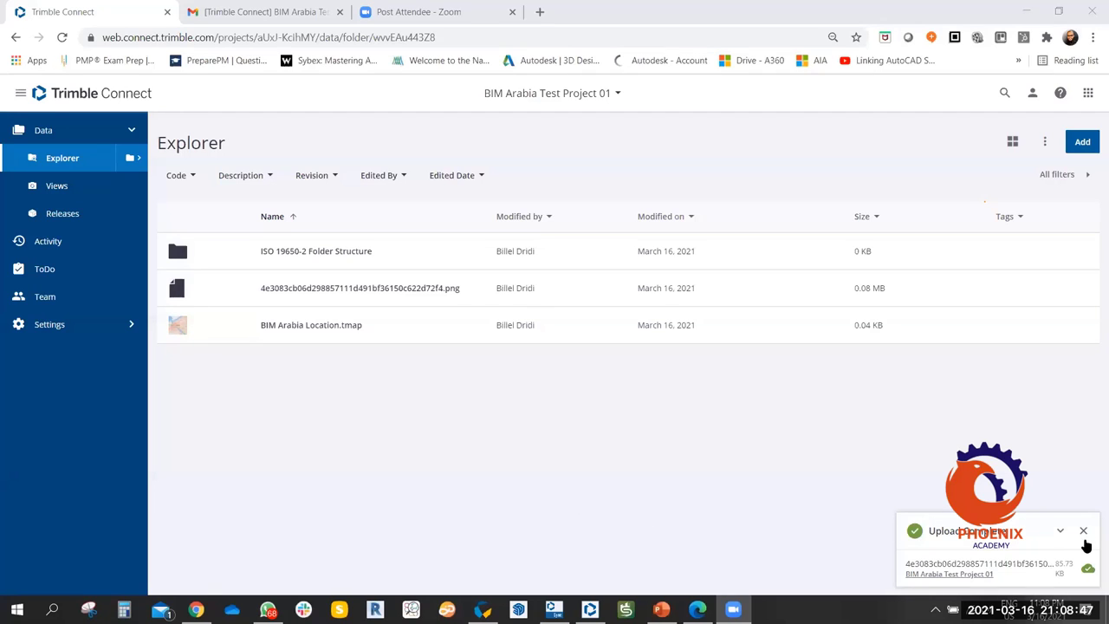
# Dismiss the Upload Complete notification in the Trimble Connect Explorer
pyautogui.click(1083, 531)
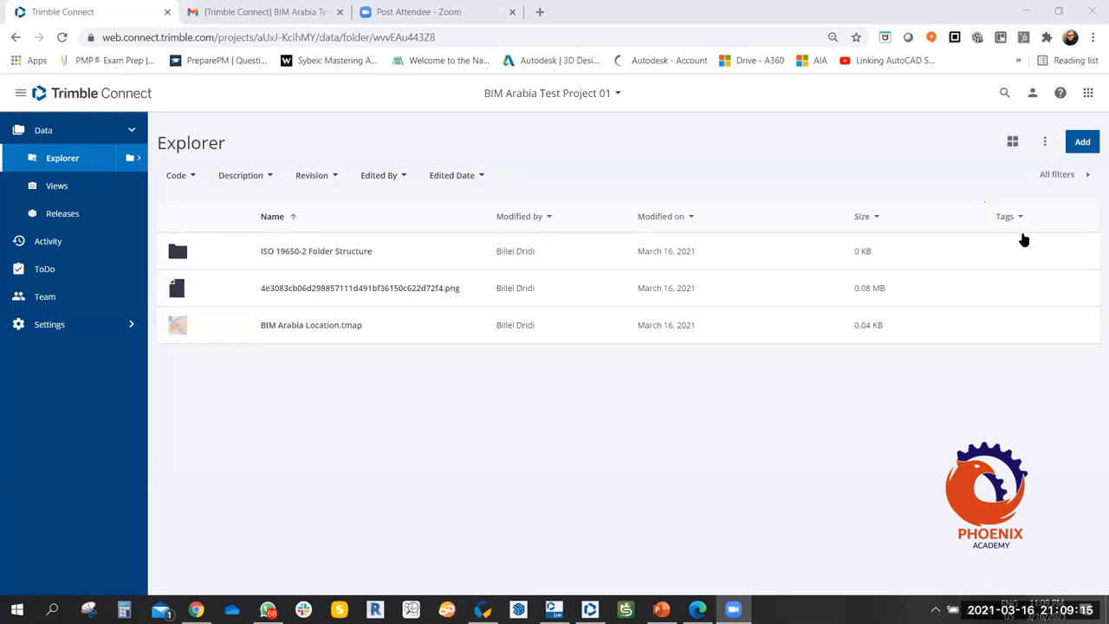
# Upload the coffee-table image from the Desktop to BIM Arabia Test Project 01
pyautogui.click(1080, 148)
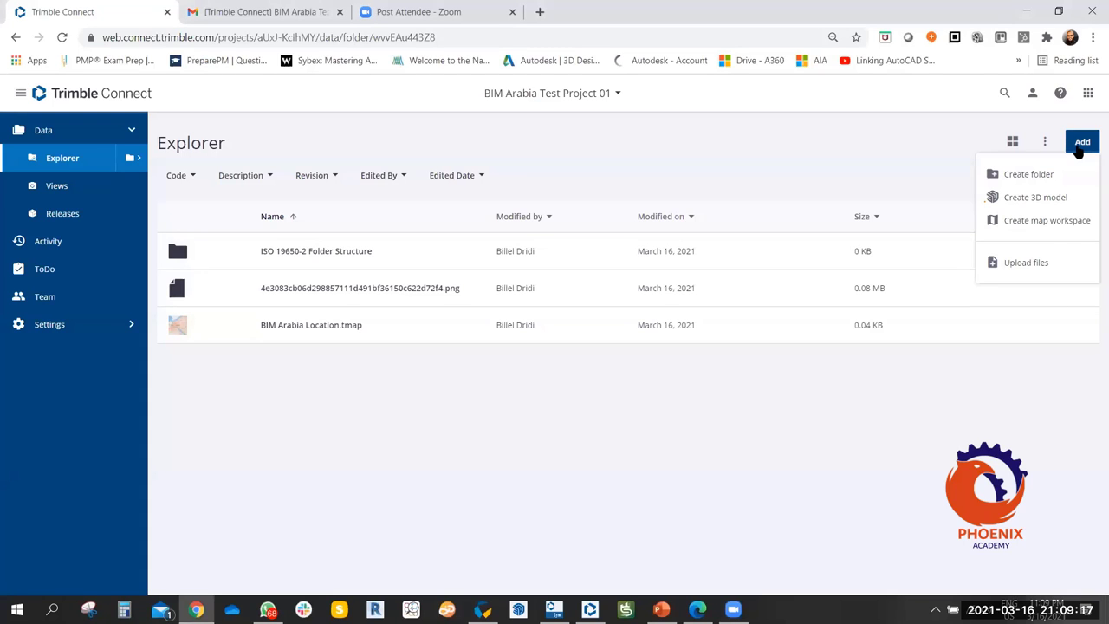
pyautogui.click(1017, 250)
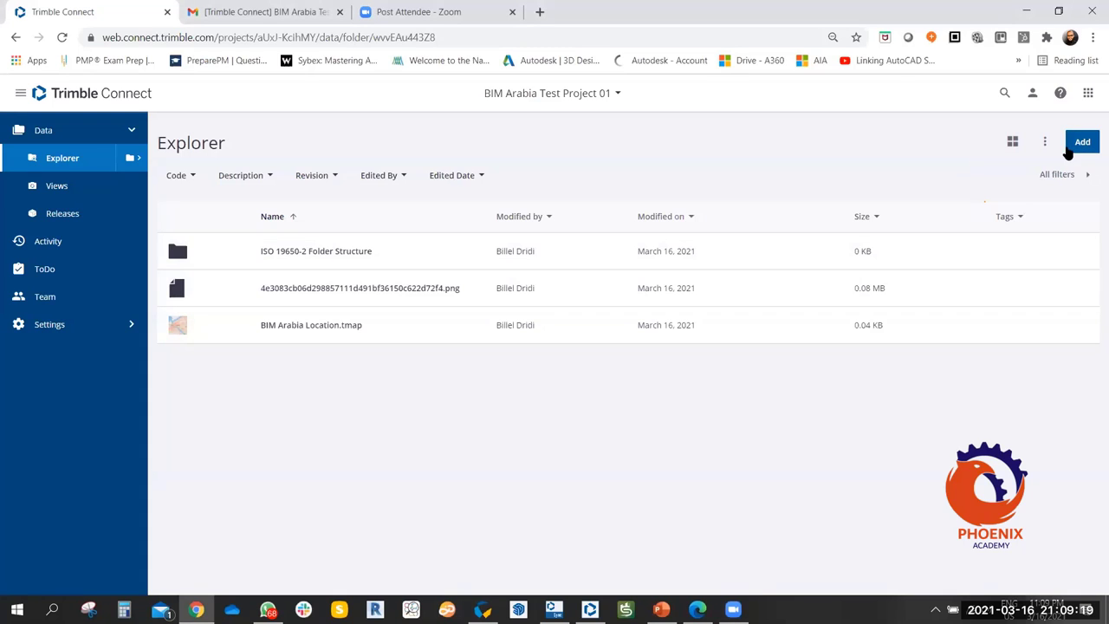
pyautogui.click(1075, 146)
pyautogui.click(1005, 265)
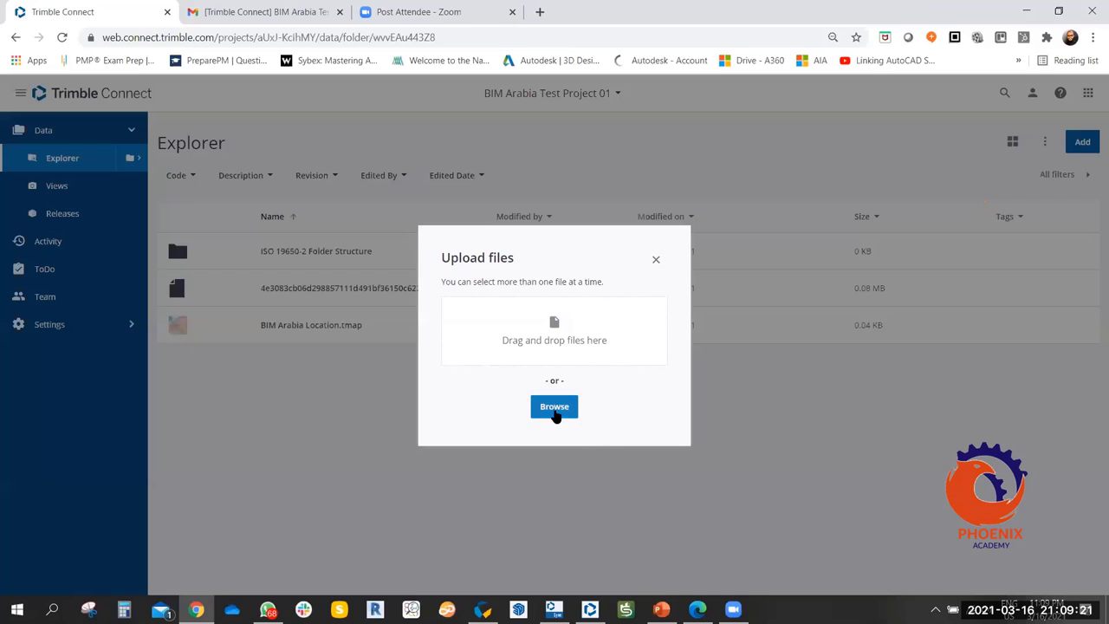
pyautogui.click(555, 408)
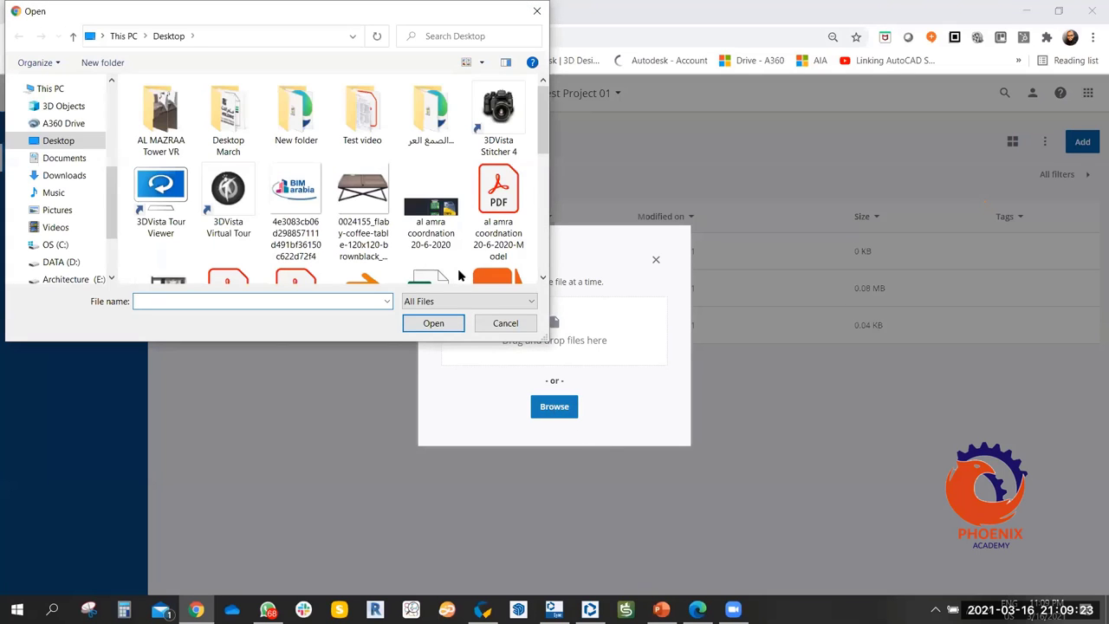
pyautogui.click(353, 189)
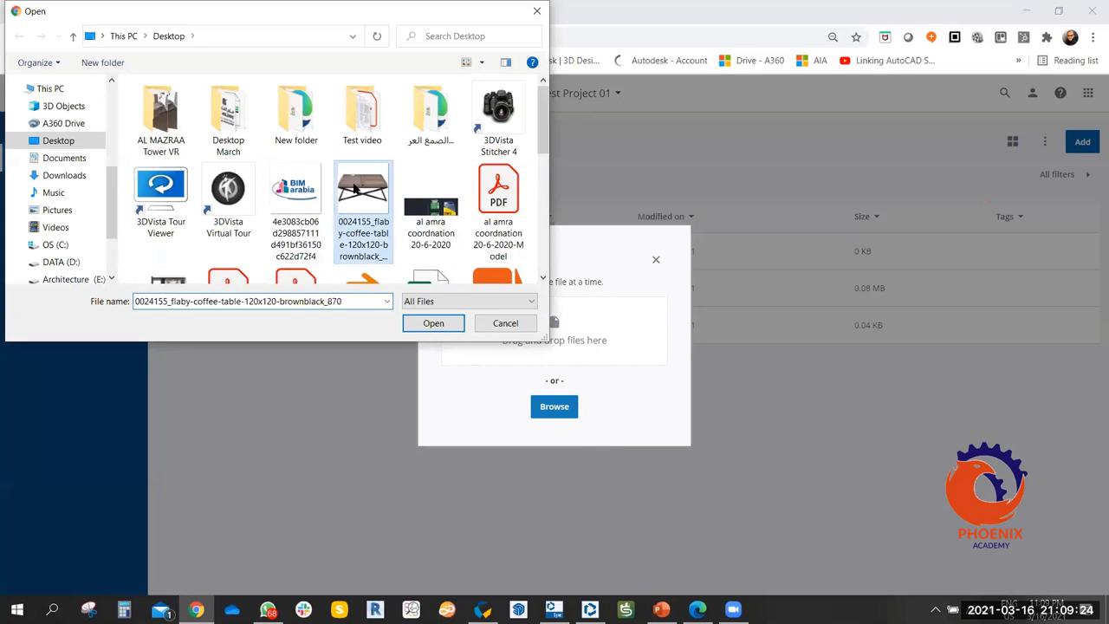
pyautogui.click(431, 322)
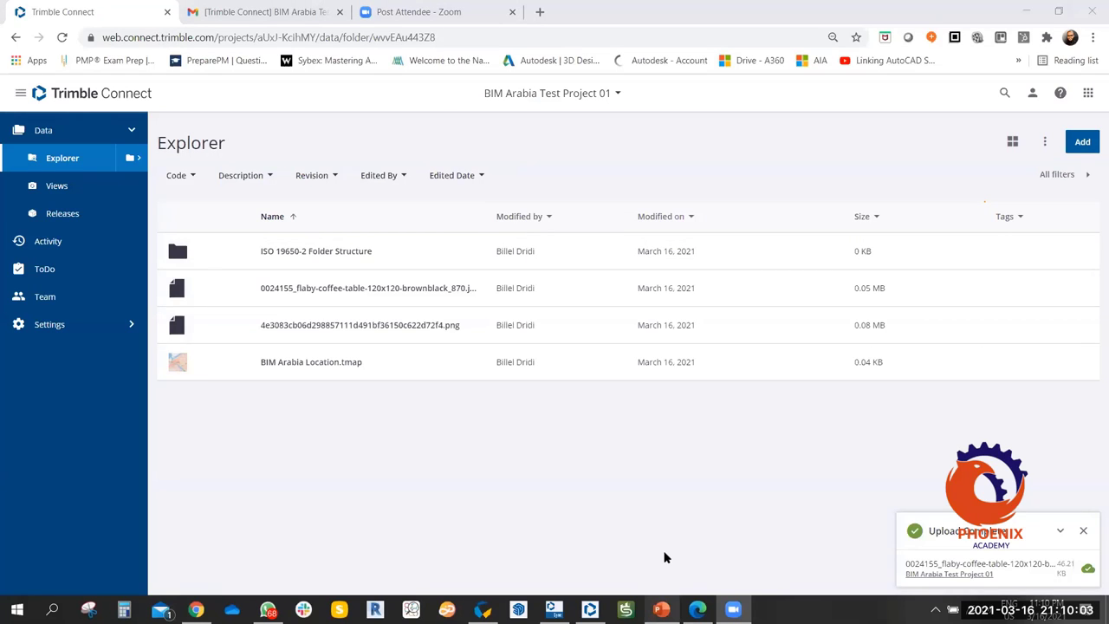
# In PowerPoint, present slide 14, 'Choose the right Trimble Connect for you', as a full-screen slide show
pyautogui.hotkey('alt', 'Tab')
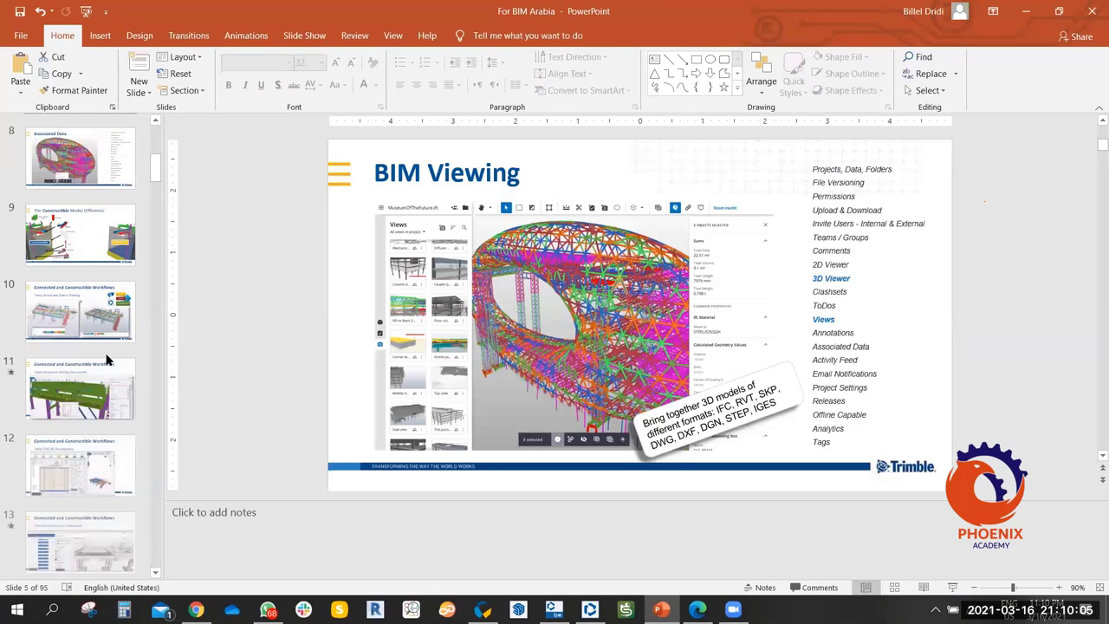
pyautogui.scroll(-2, 108, 305)
pyautogui.scroll(-1, 100, 338)
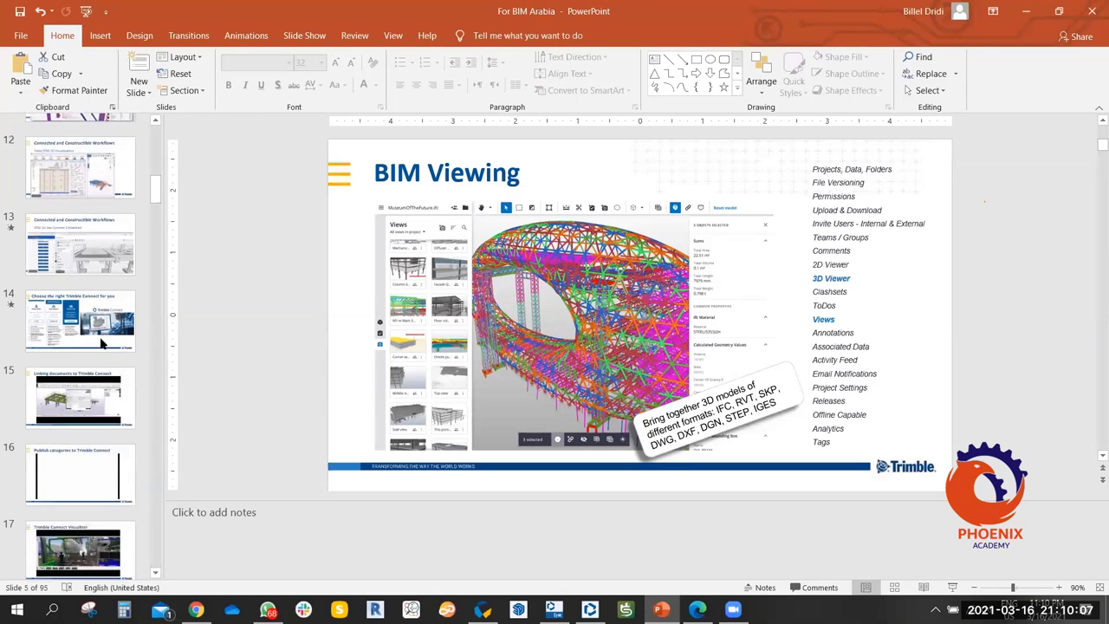
pyautogui.scroll(-1, 100, 338)
pyautogui.scroll(-1, 100, 338)
pyautogui.scroll(-1, 99, 343)
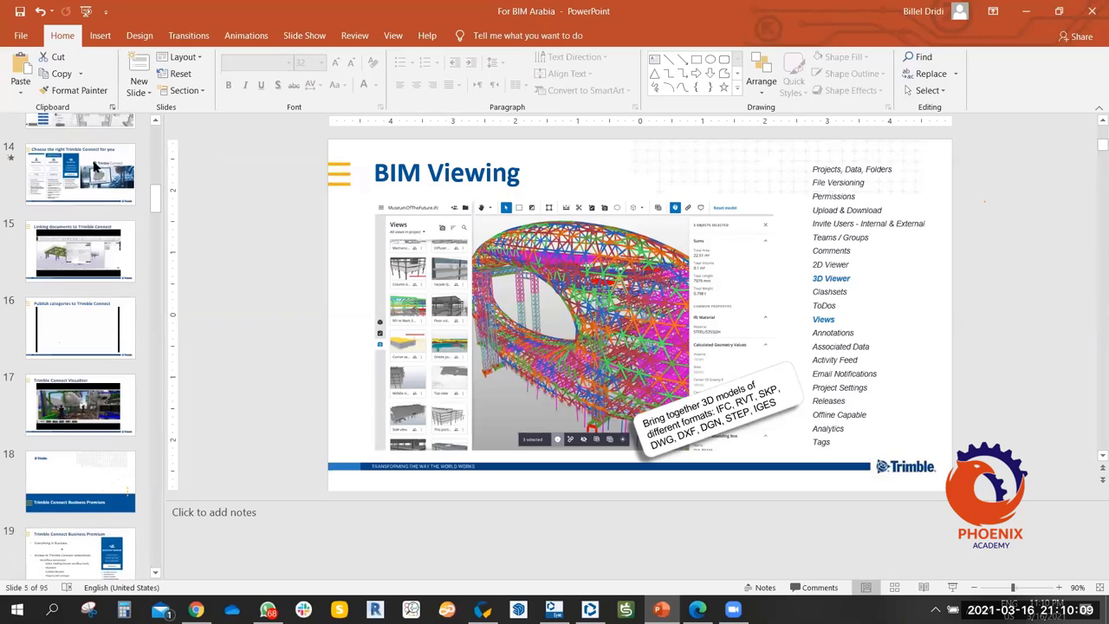
pyautogui.click(97, 167)
pyautogui.click(952, 588)
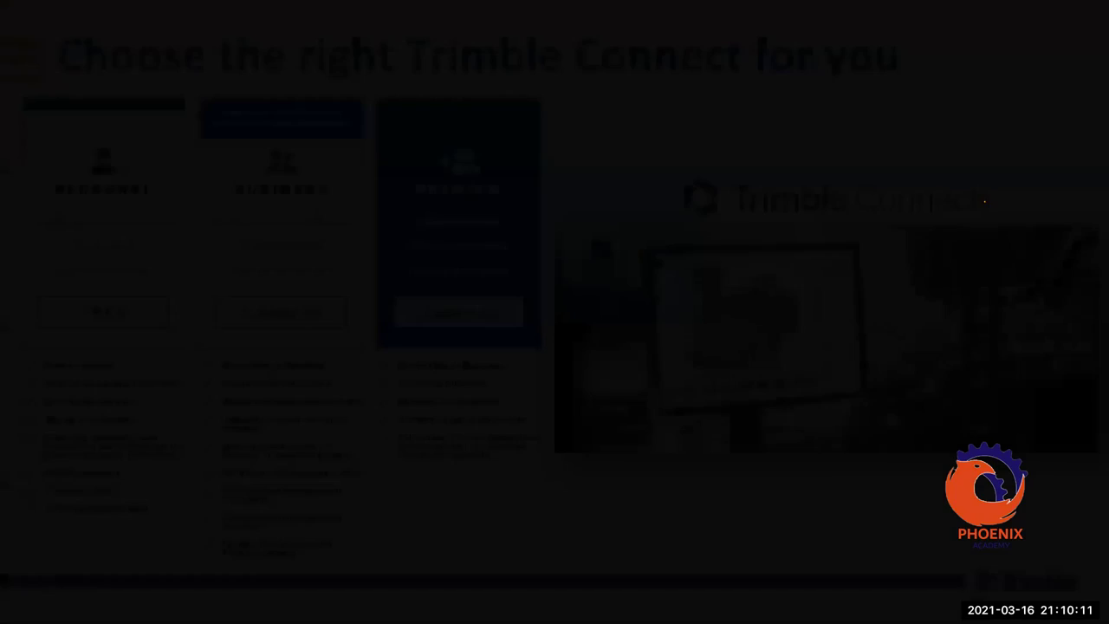